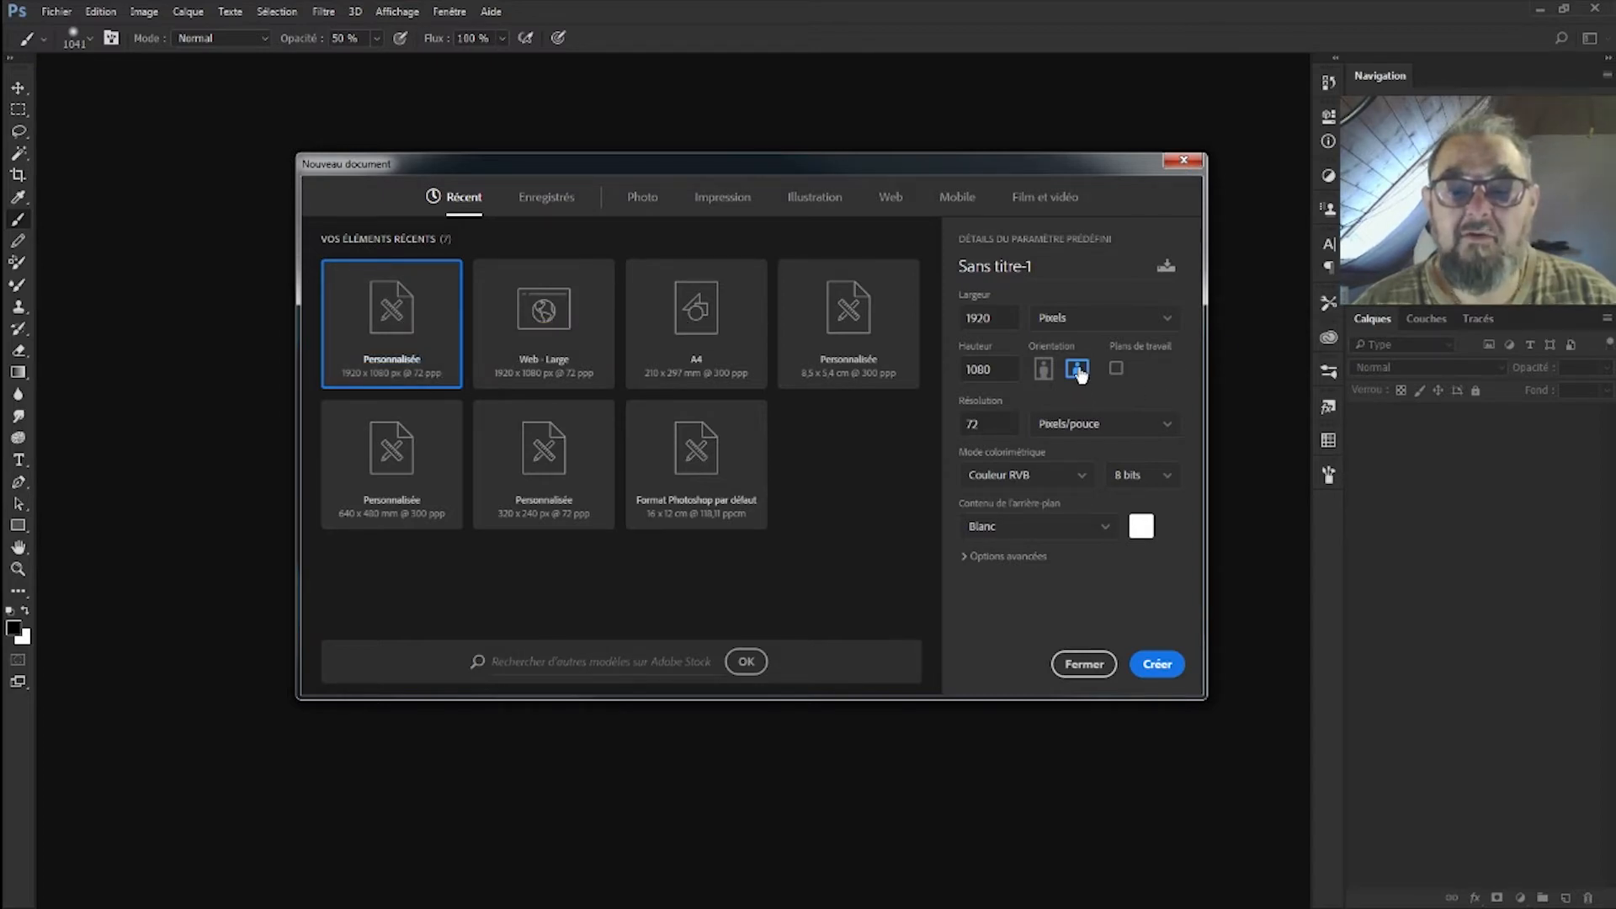
Step: Create a new landscape document of 1920 x 1080 pixels at 72 ppi in 8-bit RGB with a white background
drag(971, 158, 1615, 311)
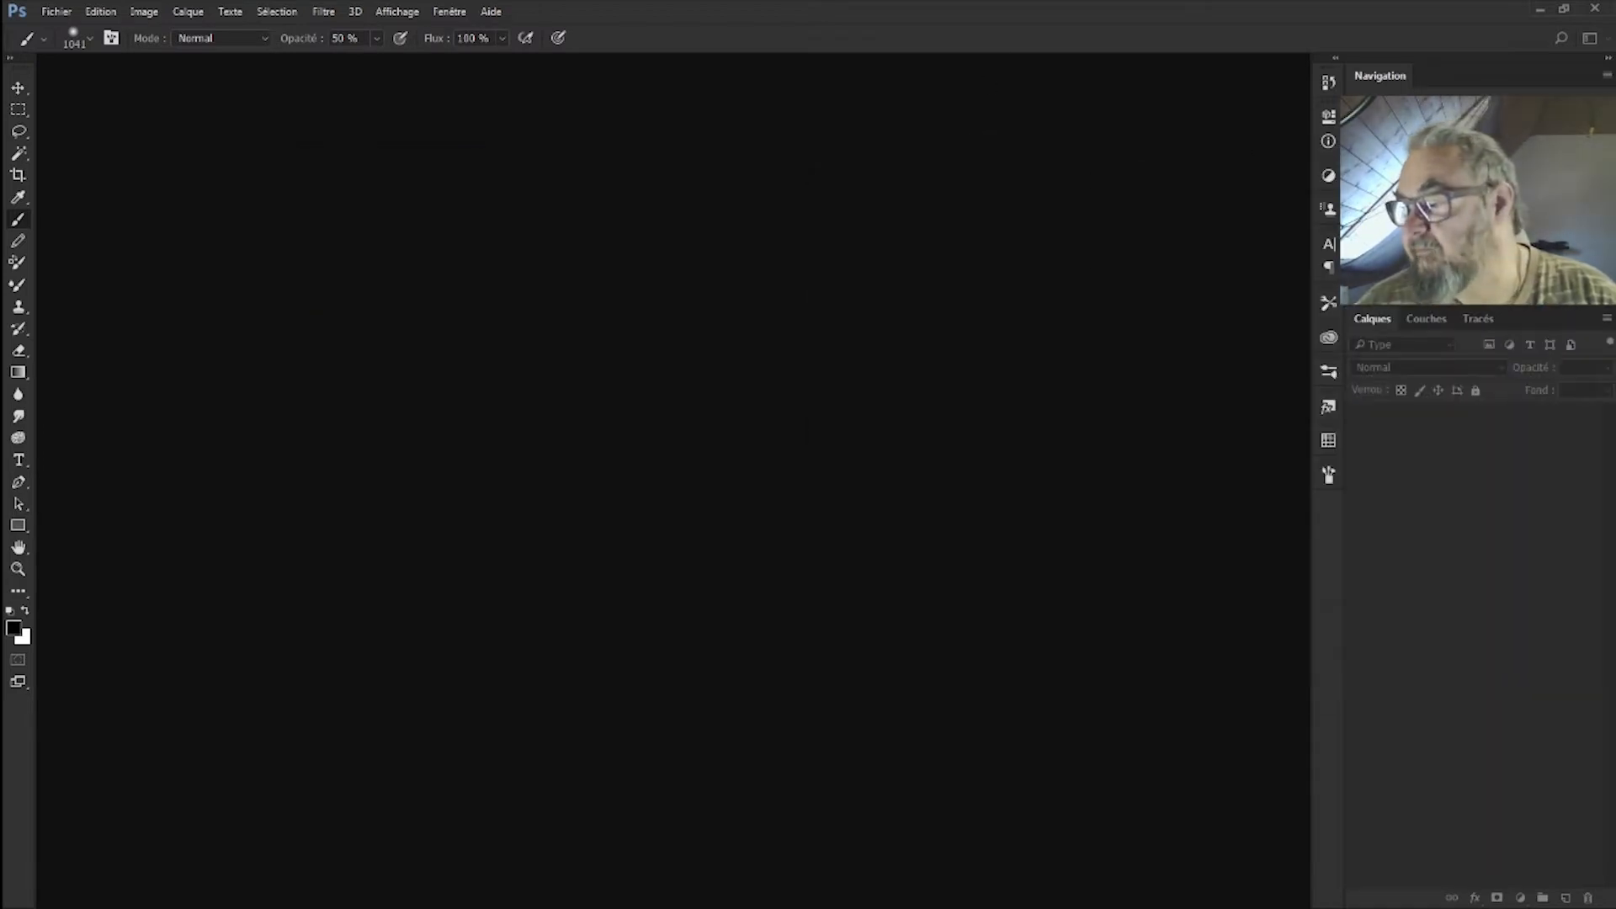
key(Return)
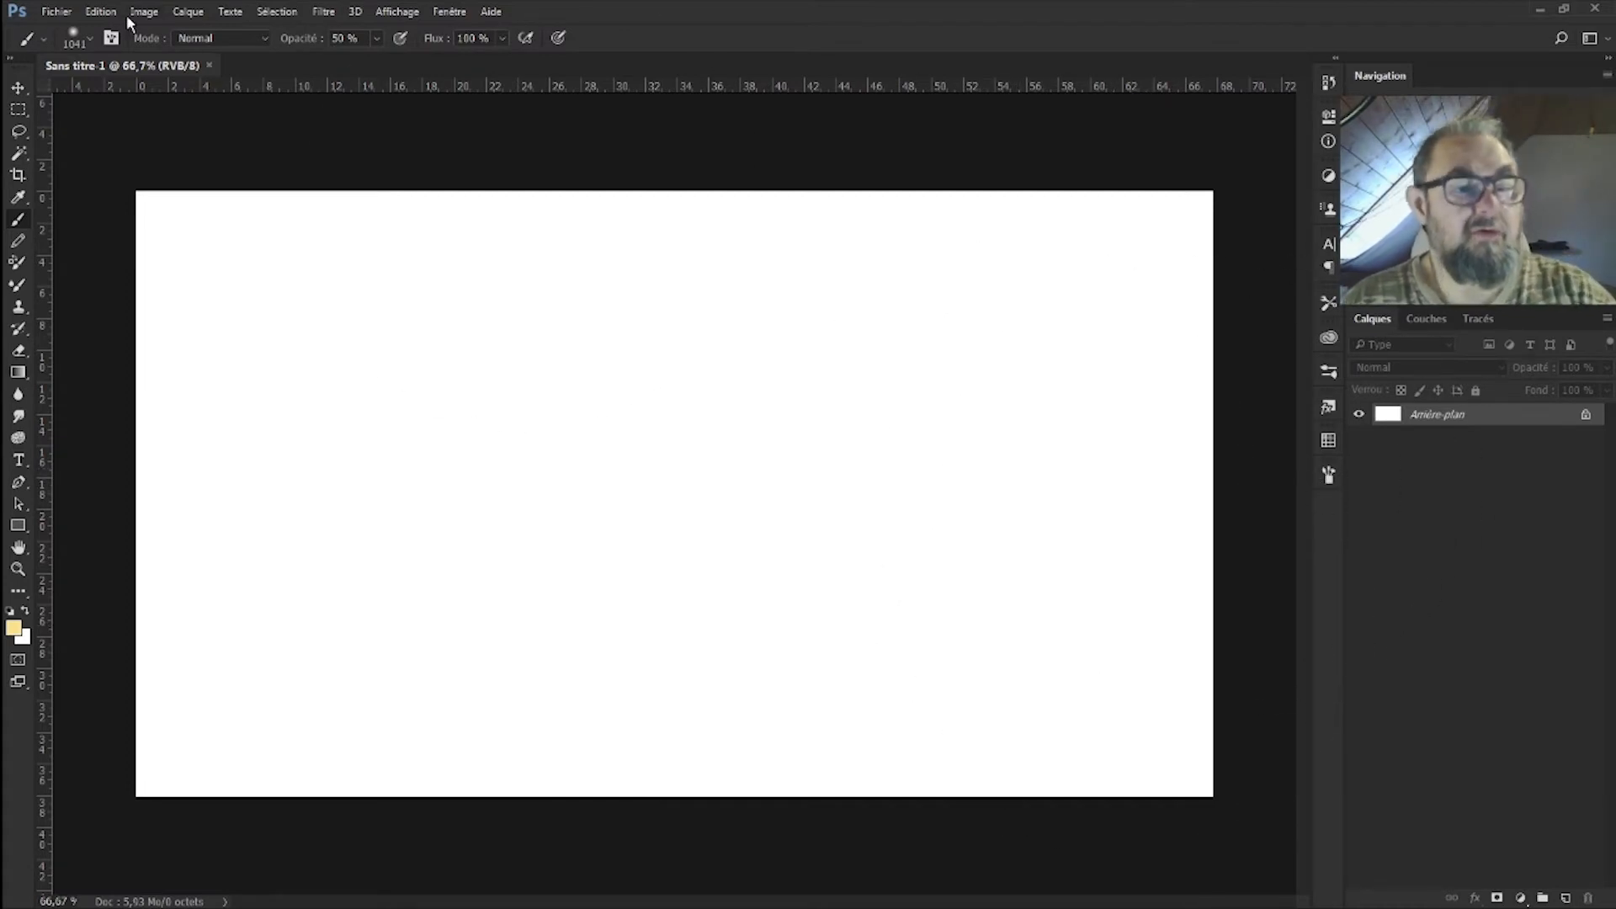
Step: Place the cheveux-frises portrait in the document at 100% scale, aligned with the bottom edge of the canvas
click(18, 89)
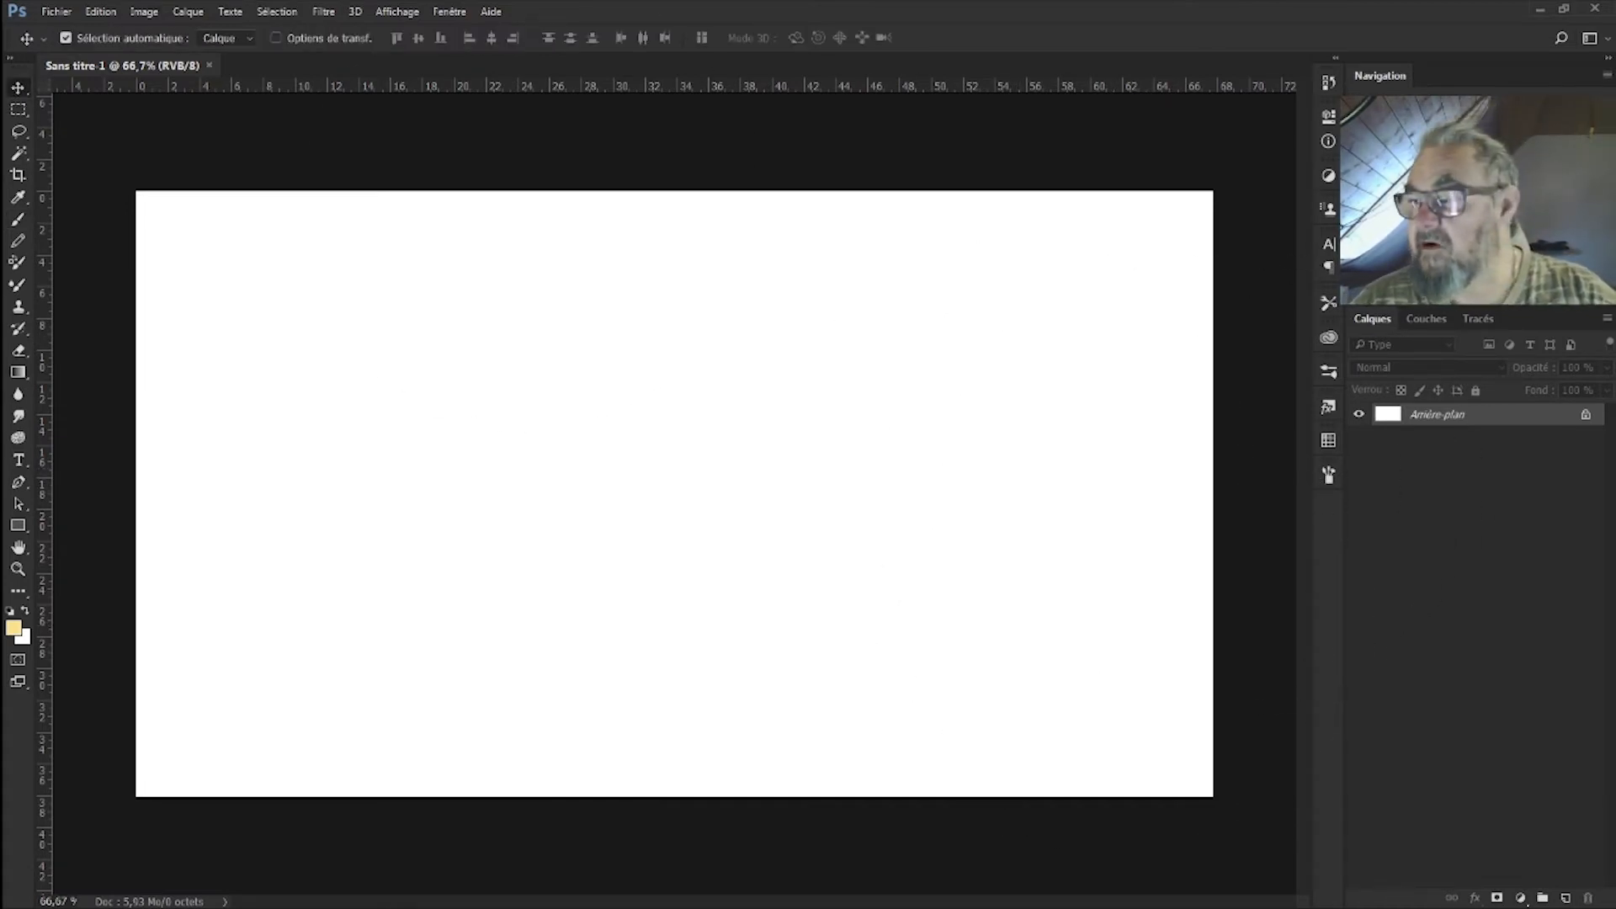
mouse_move(742, 264)
mouse_down()
mouse_move(663, 274)
mouse_move(765, 253)
mouse_up()
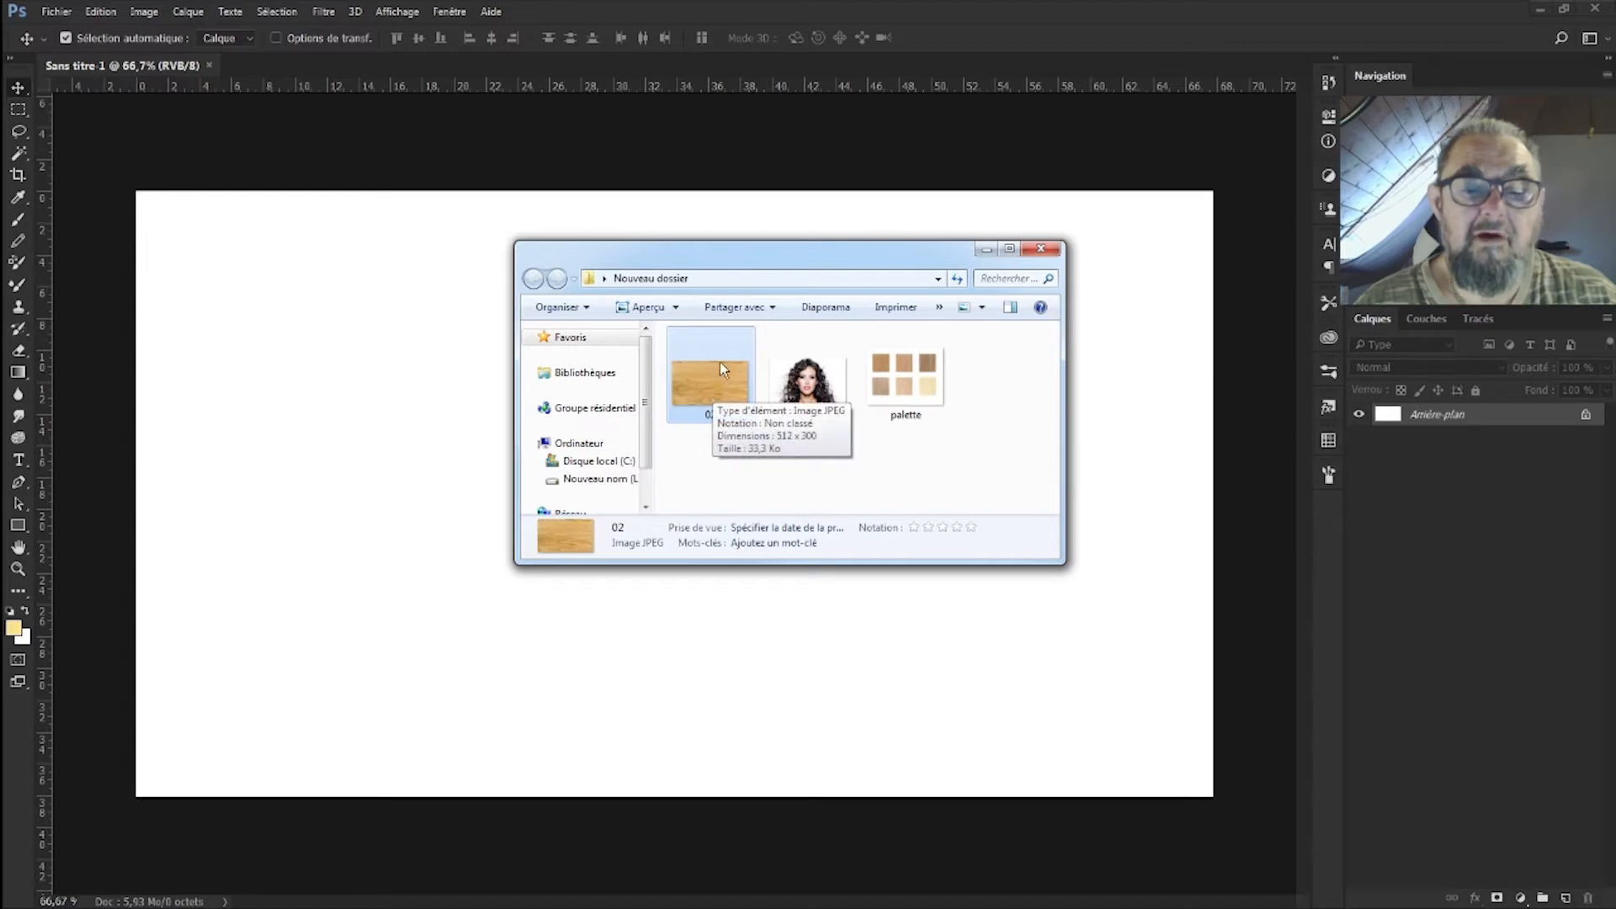
drag(886, 253, 808, 558)
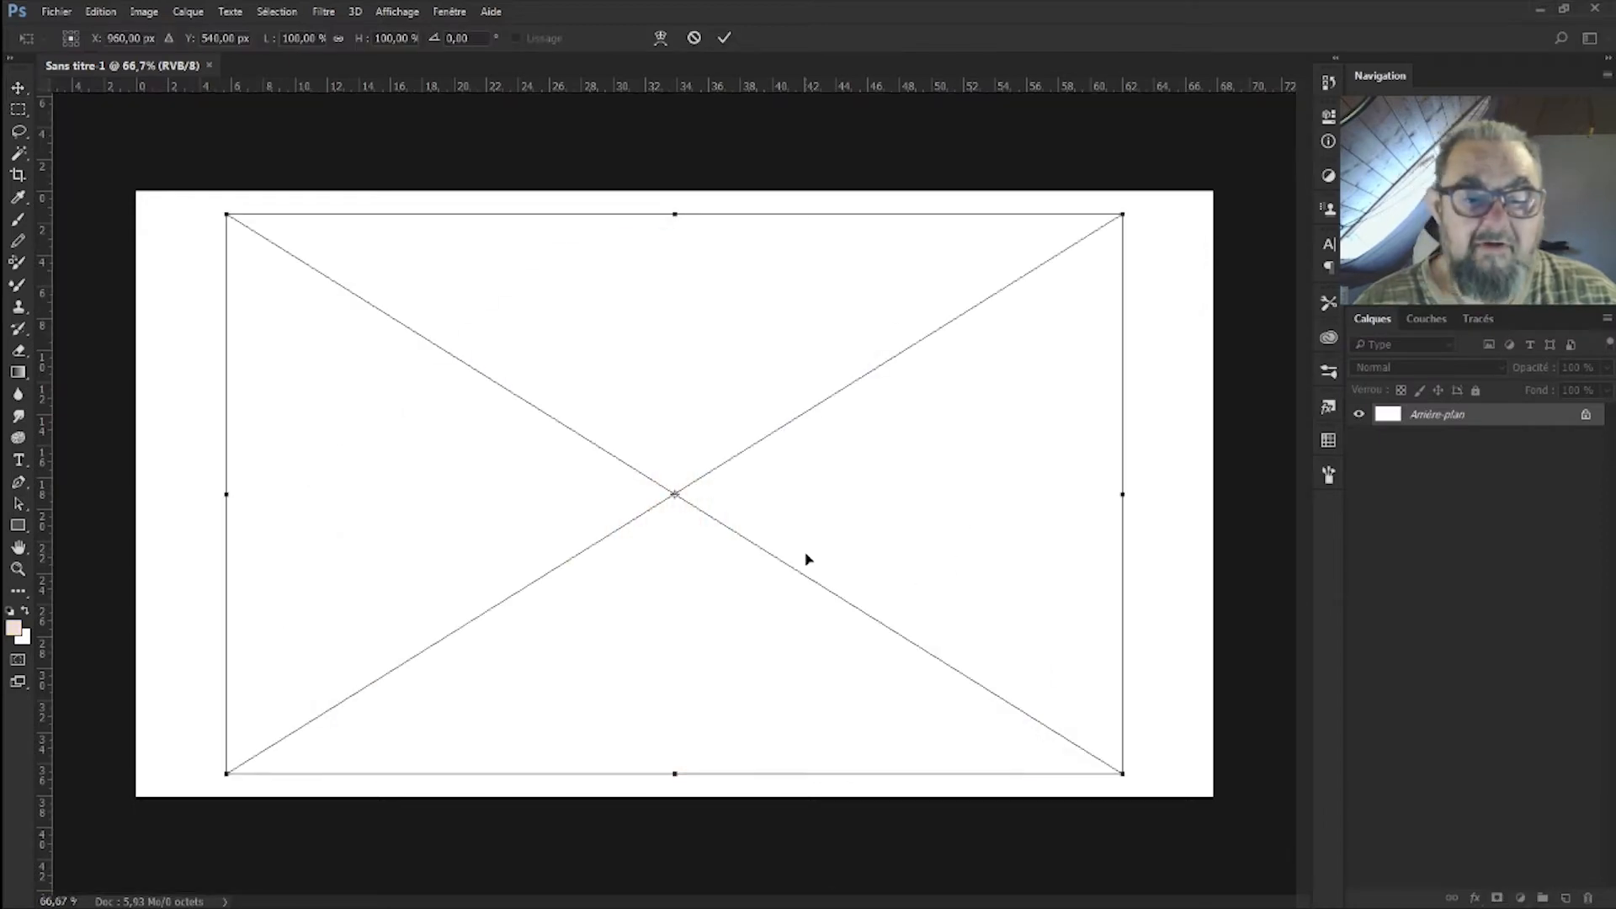
drag(758, 434, 758, 452)
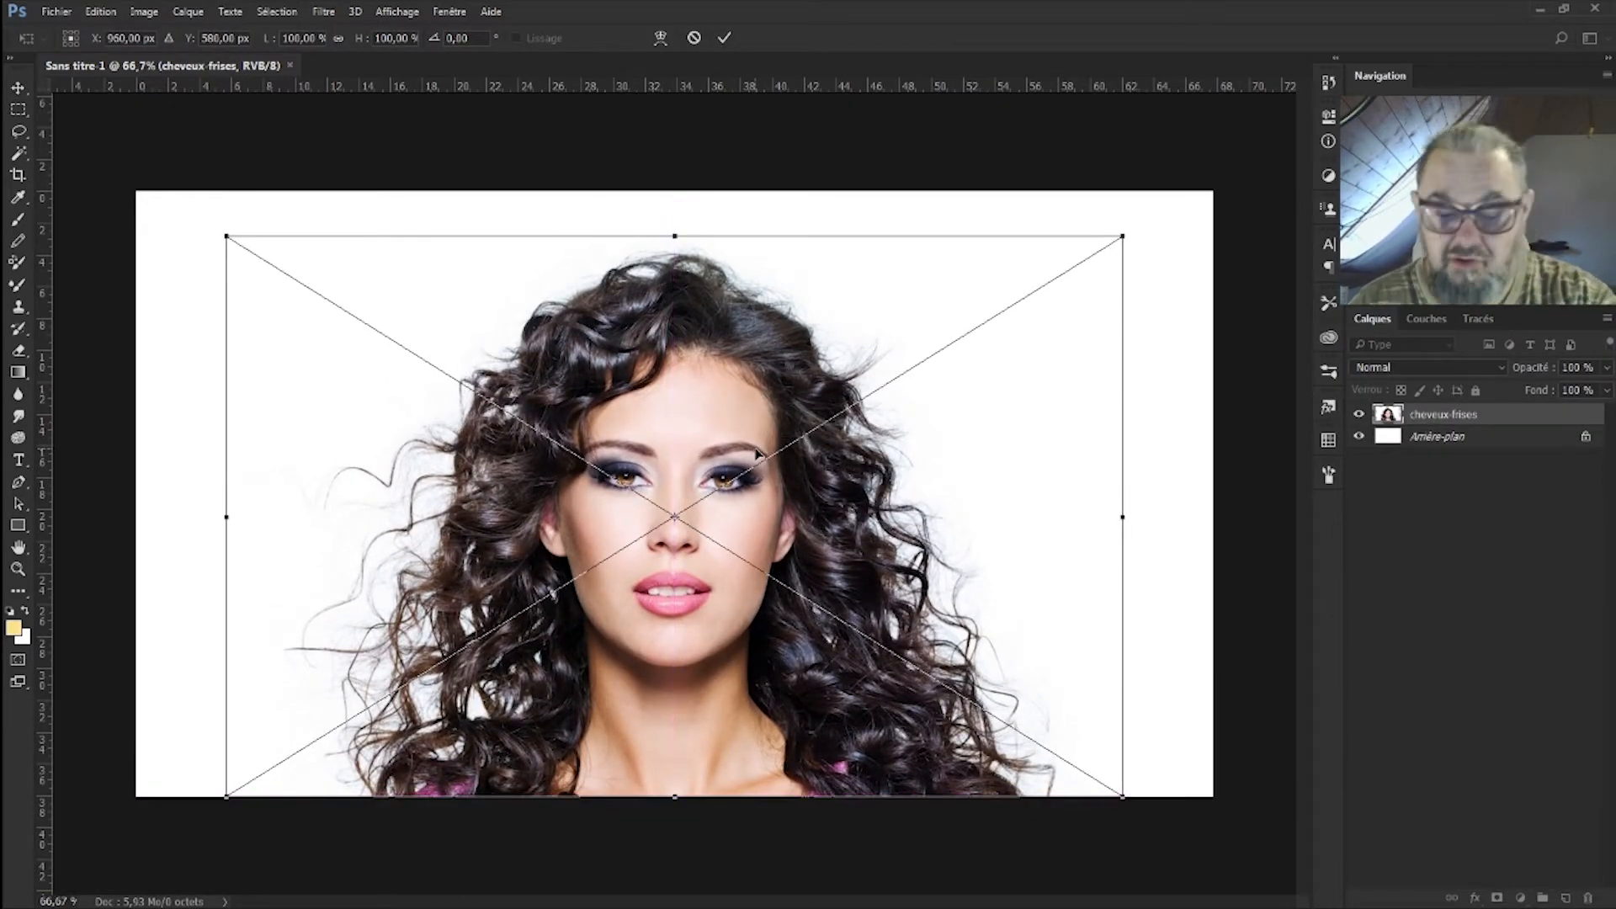
key(Return)
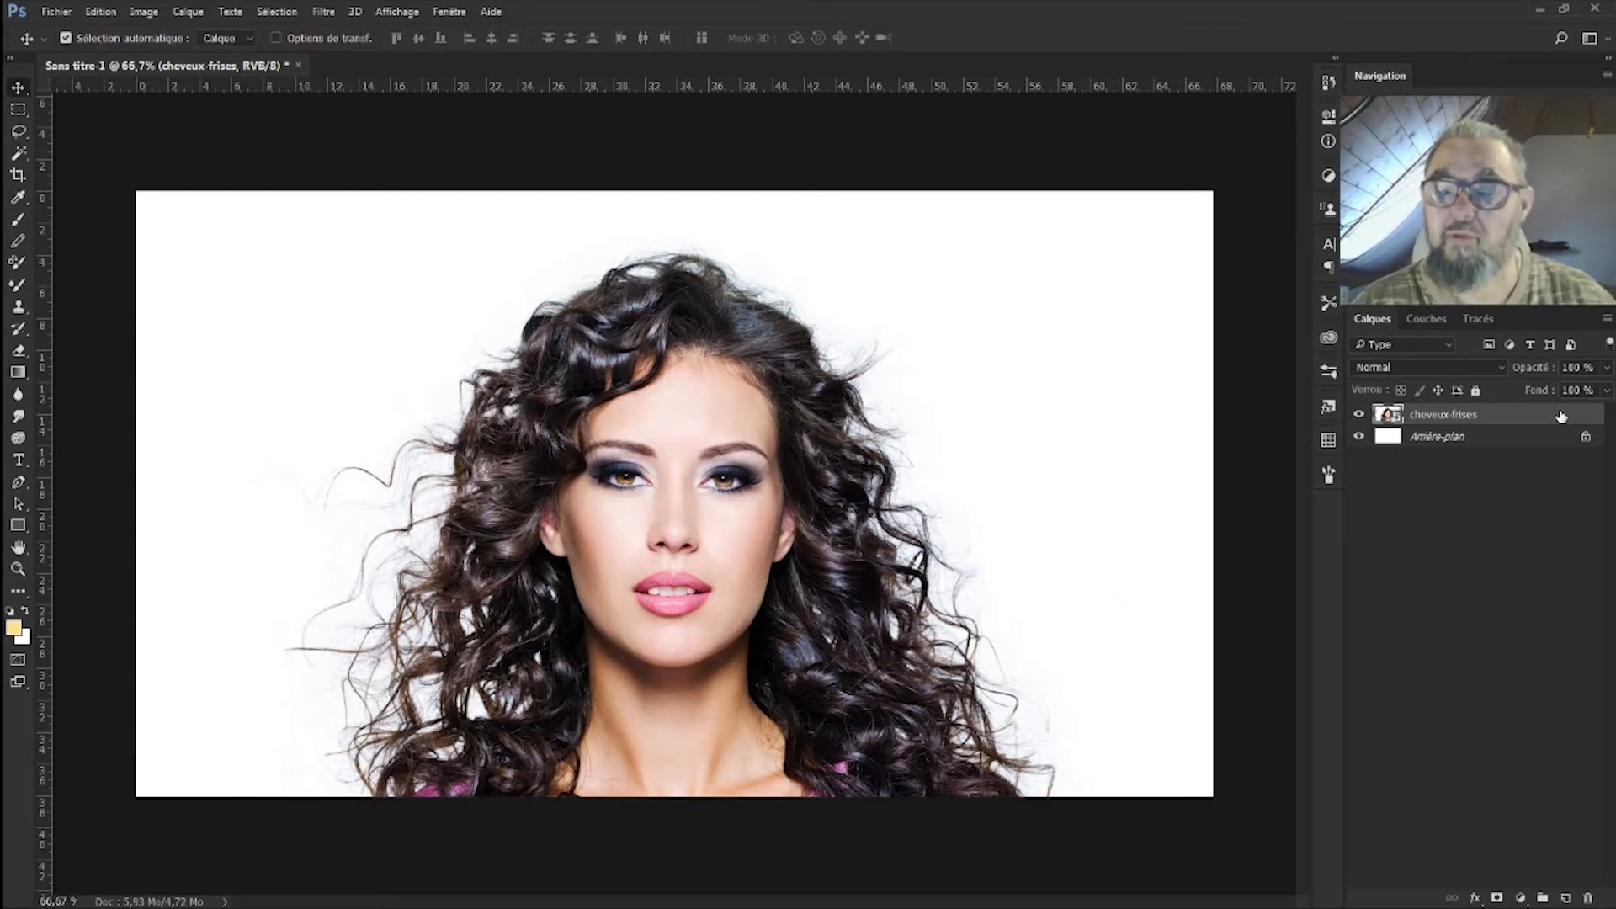
Step: Hide the background layer and duplicate the portrait's blue channel
click(1359, 436)
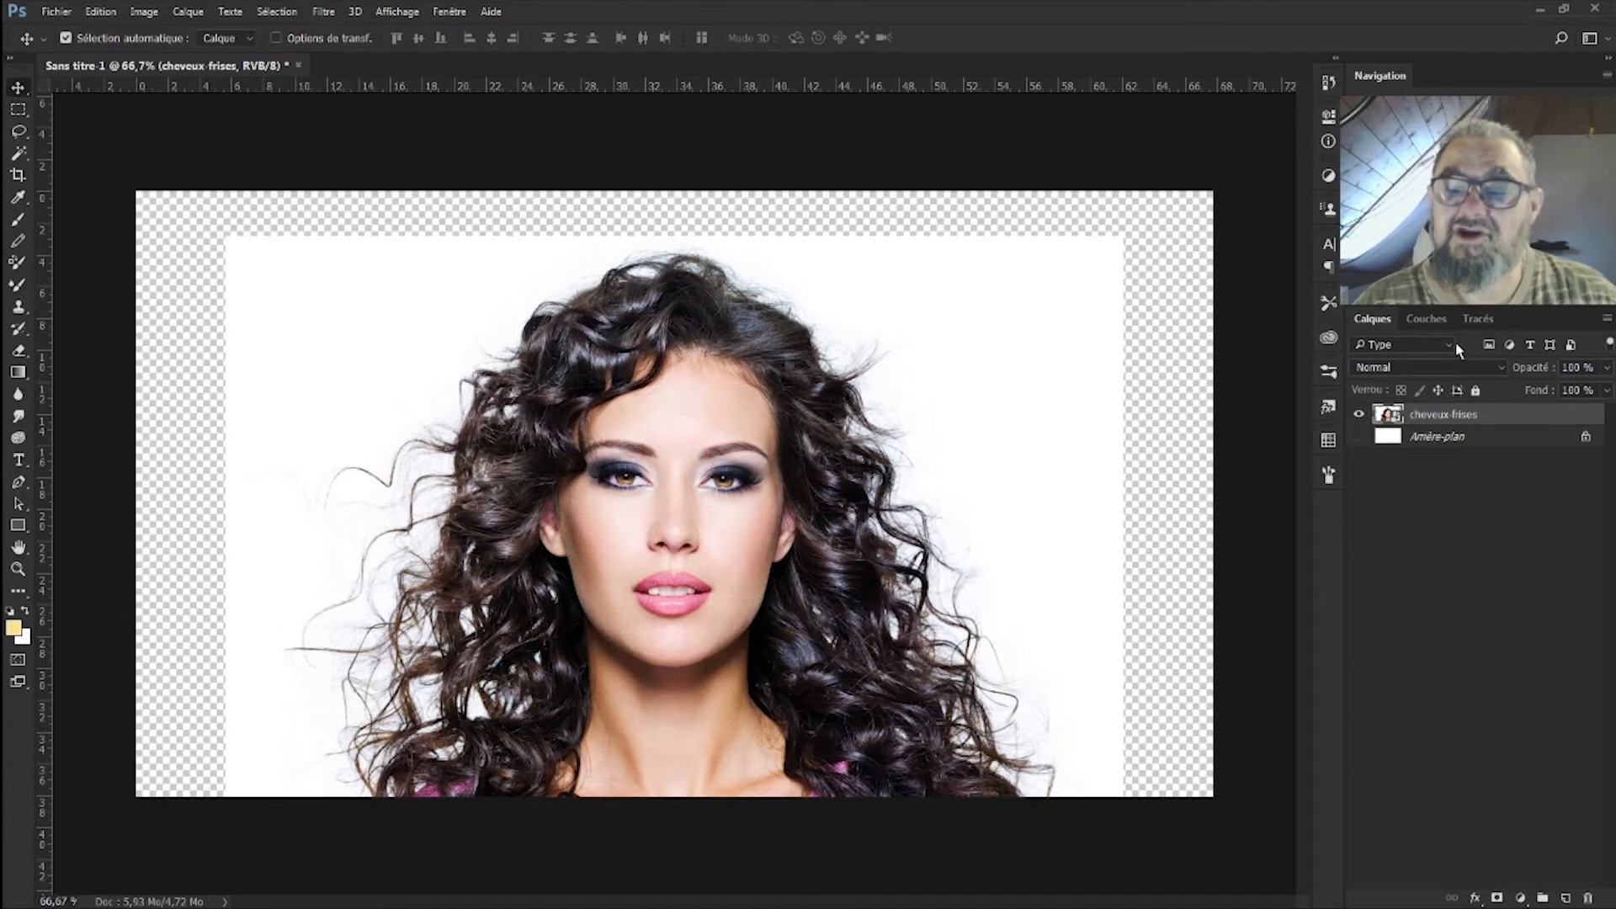
click(1429, 319)
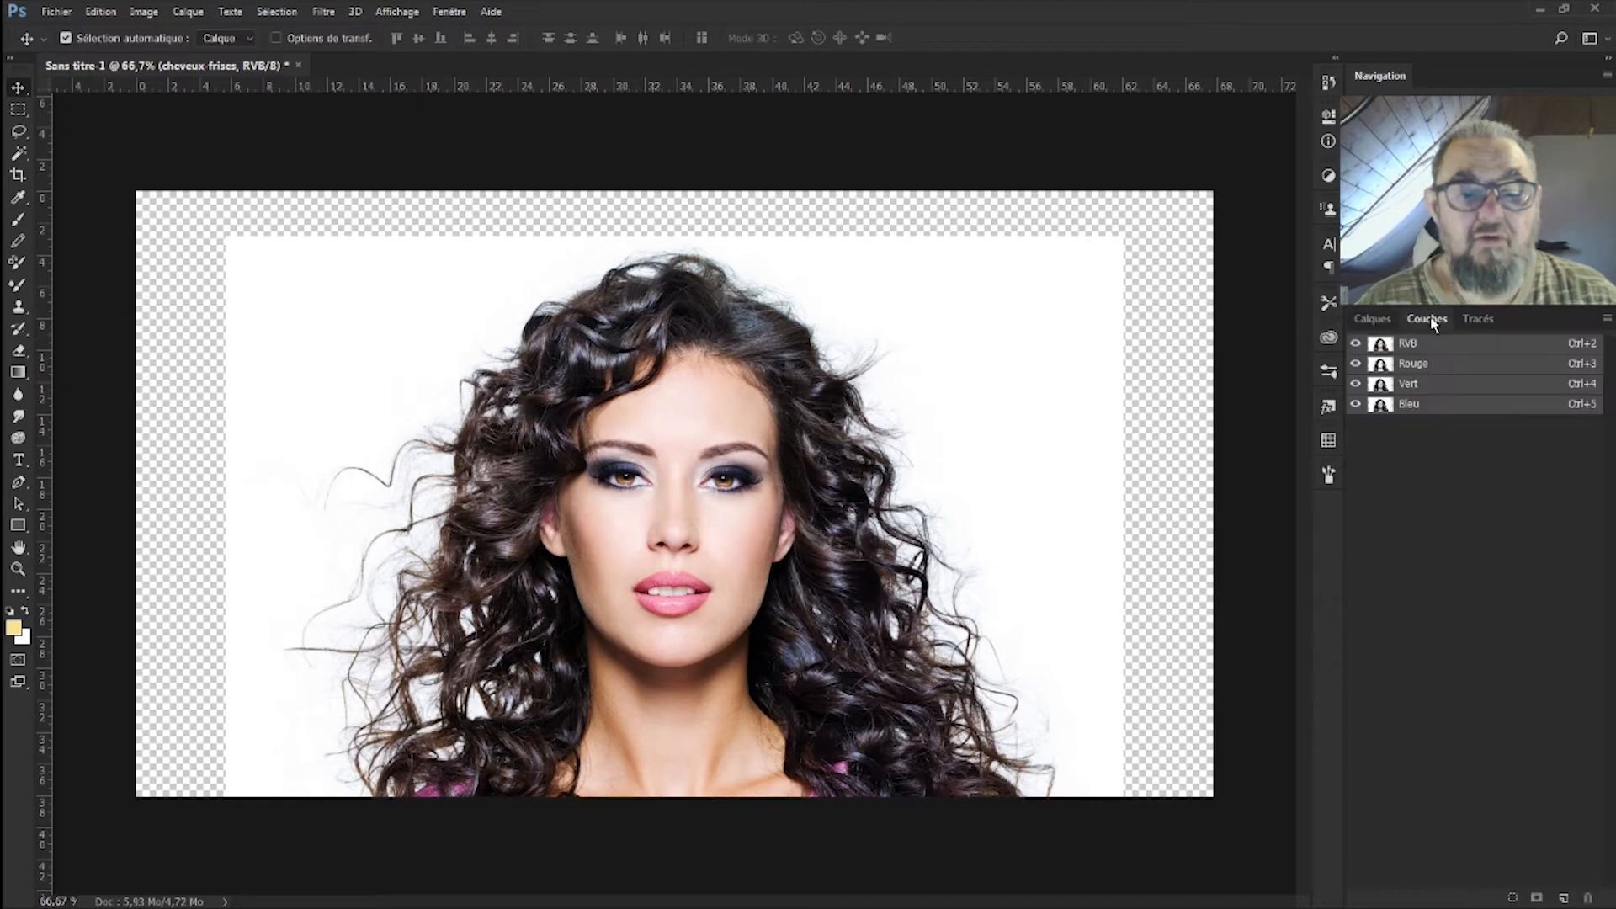
click(1432, 407)
drag(1433, 407, 1565, 899)
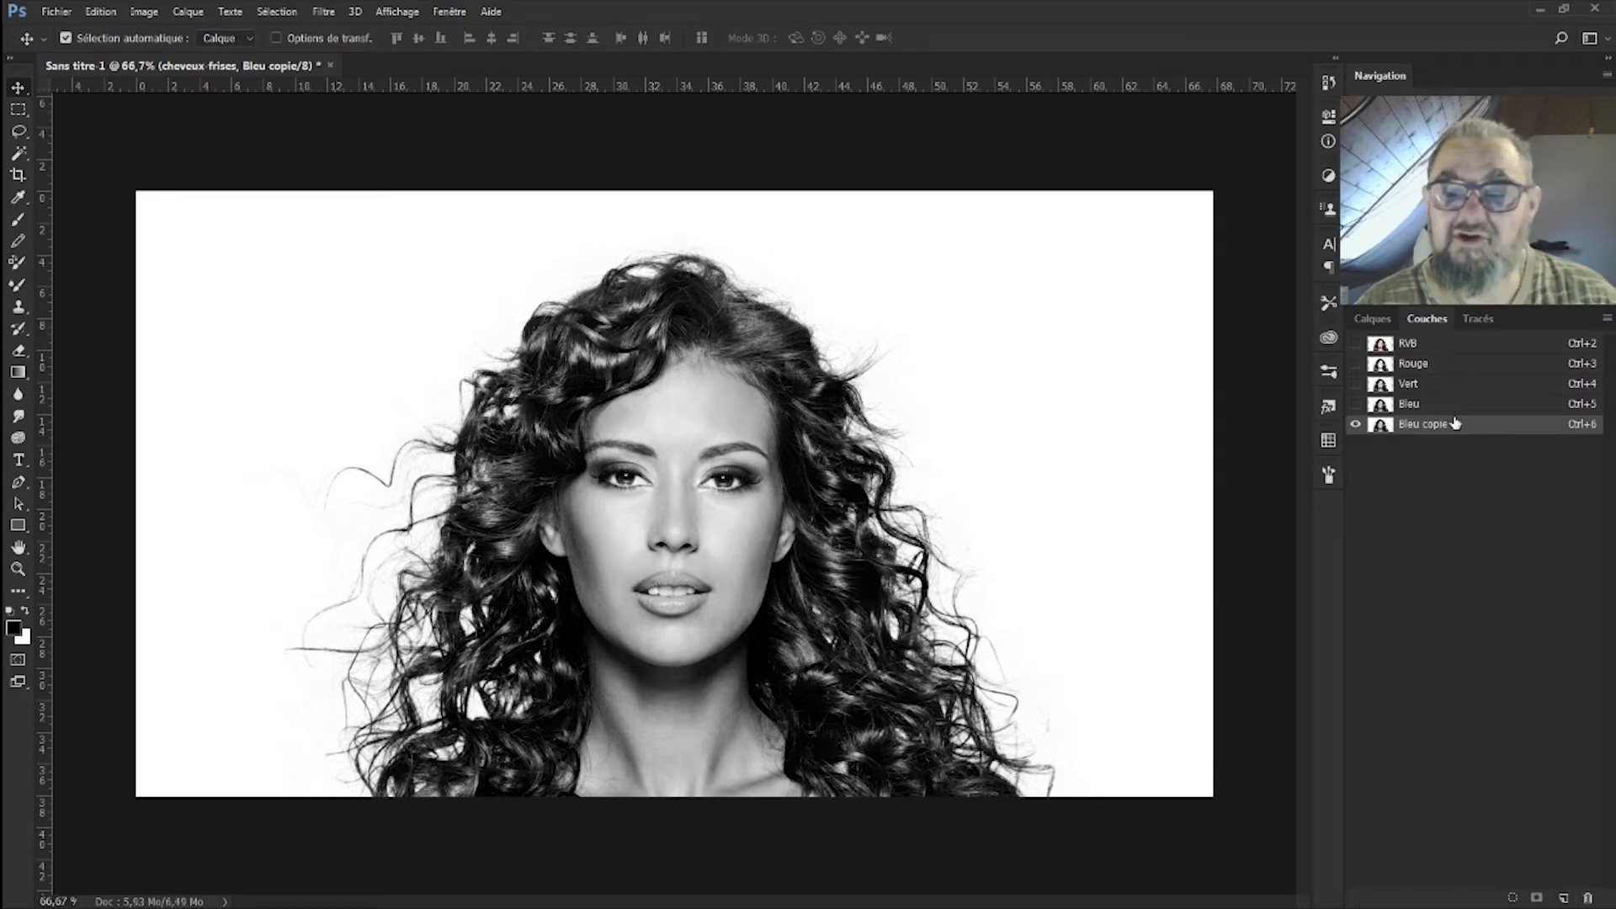
Step: Darken the copied blue channel with Levels by setting the black input level to 178
key(ctrl+l)
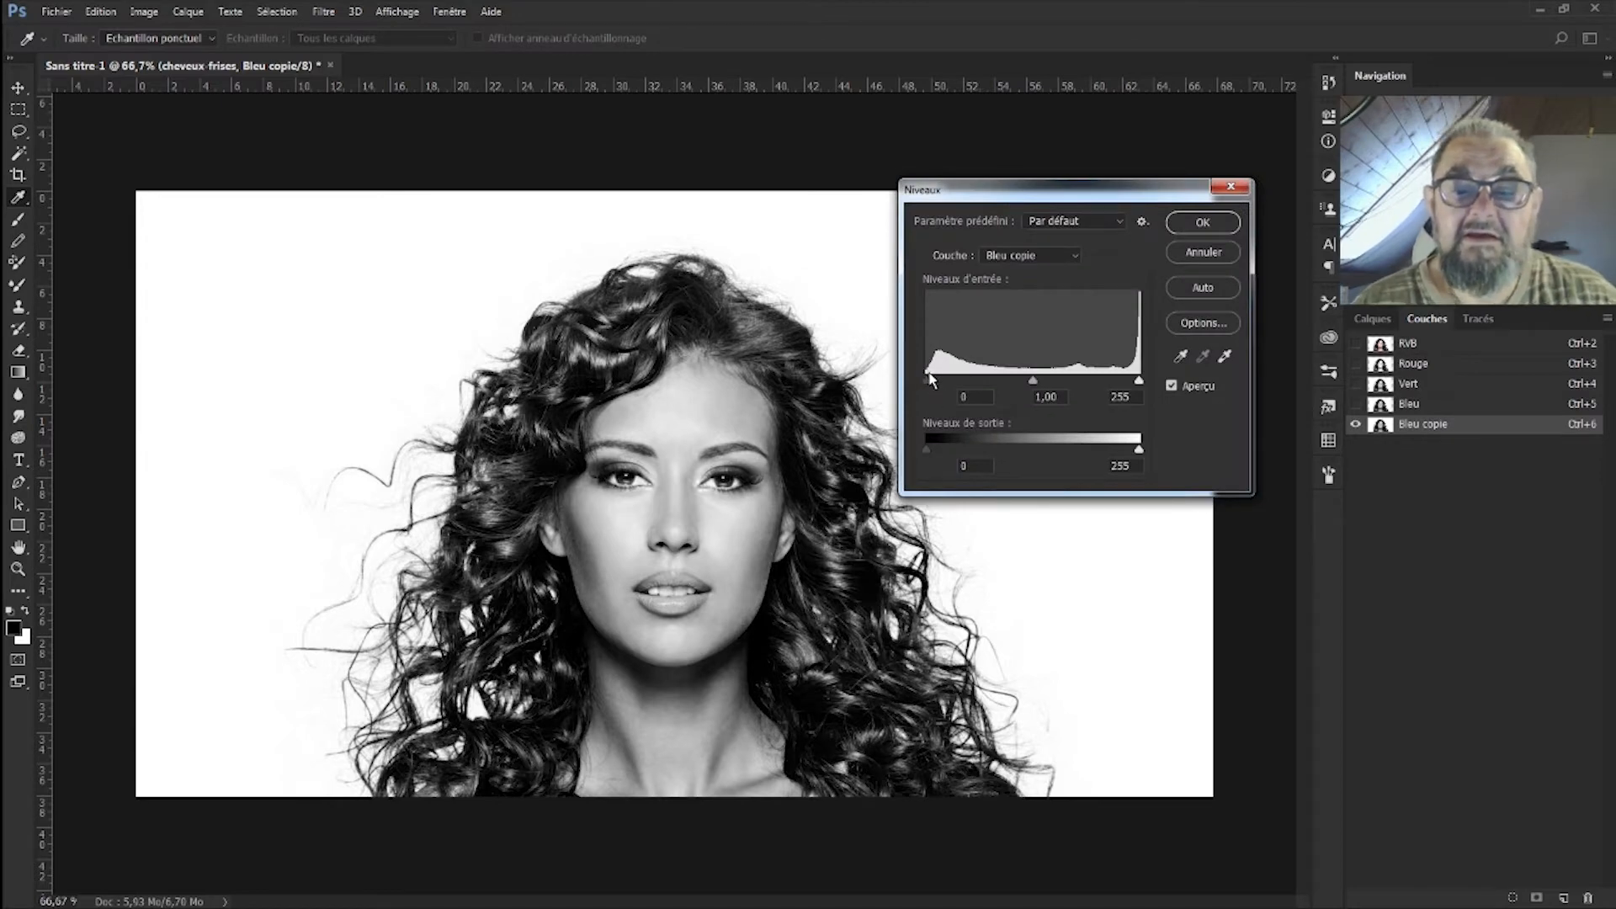
drag(930, 380, 1079, 389)
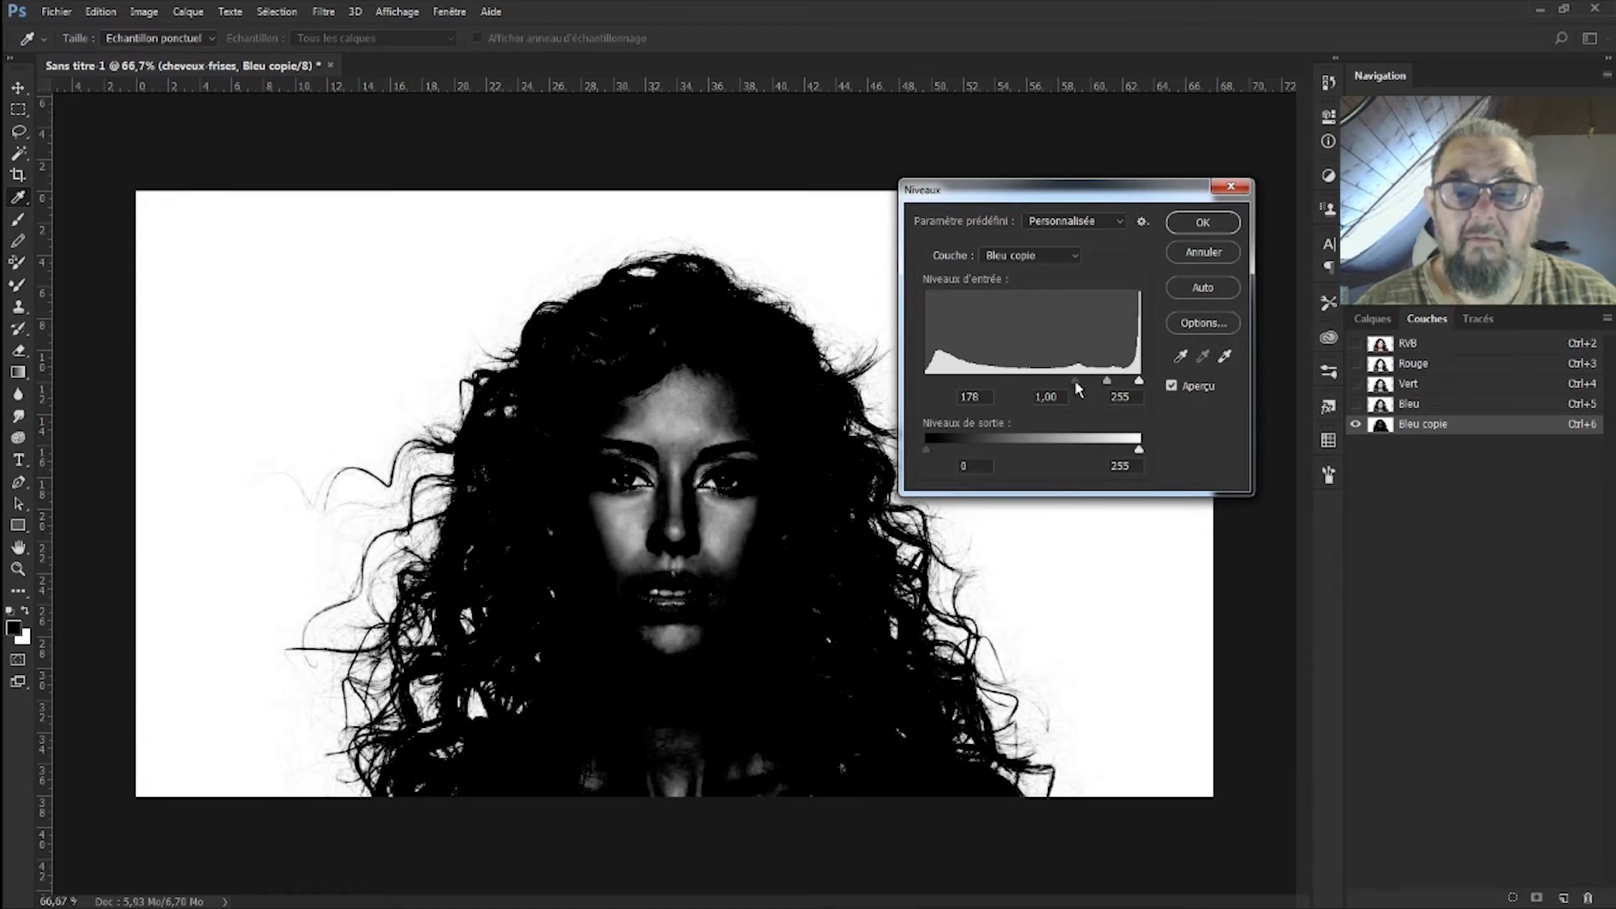
click(1203, 222)
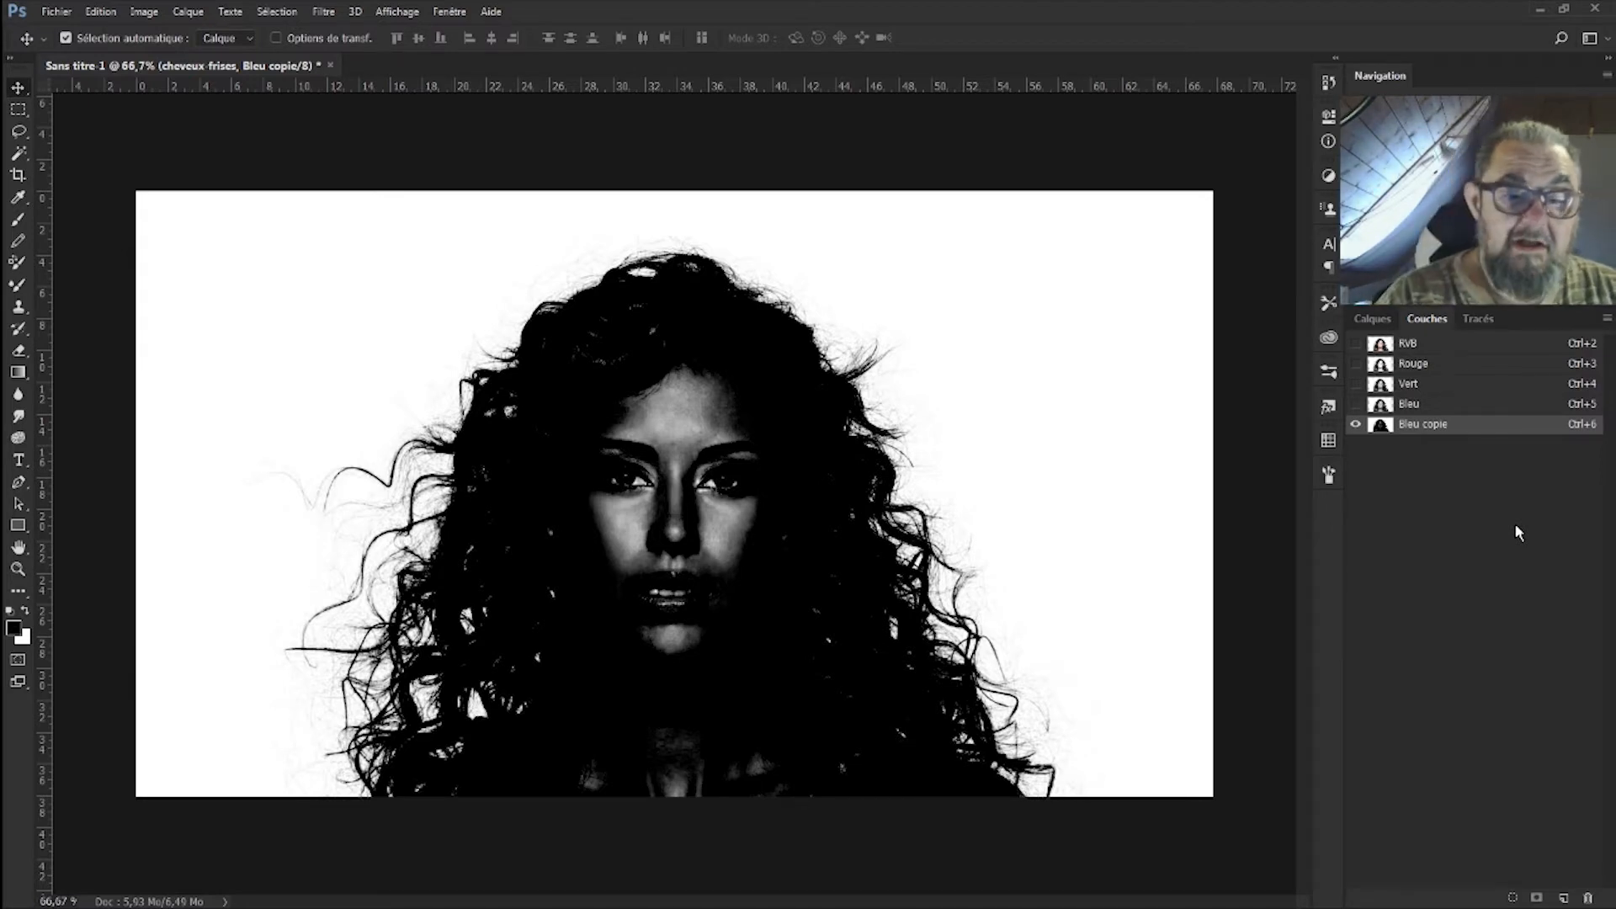
Step: Paint the face, neck and chest solid black in the copied channel with a soft 84 px brush at 100% opacity
key(b)
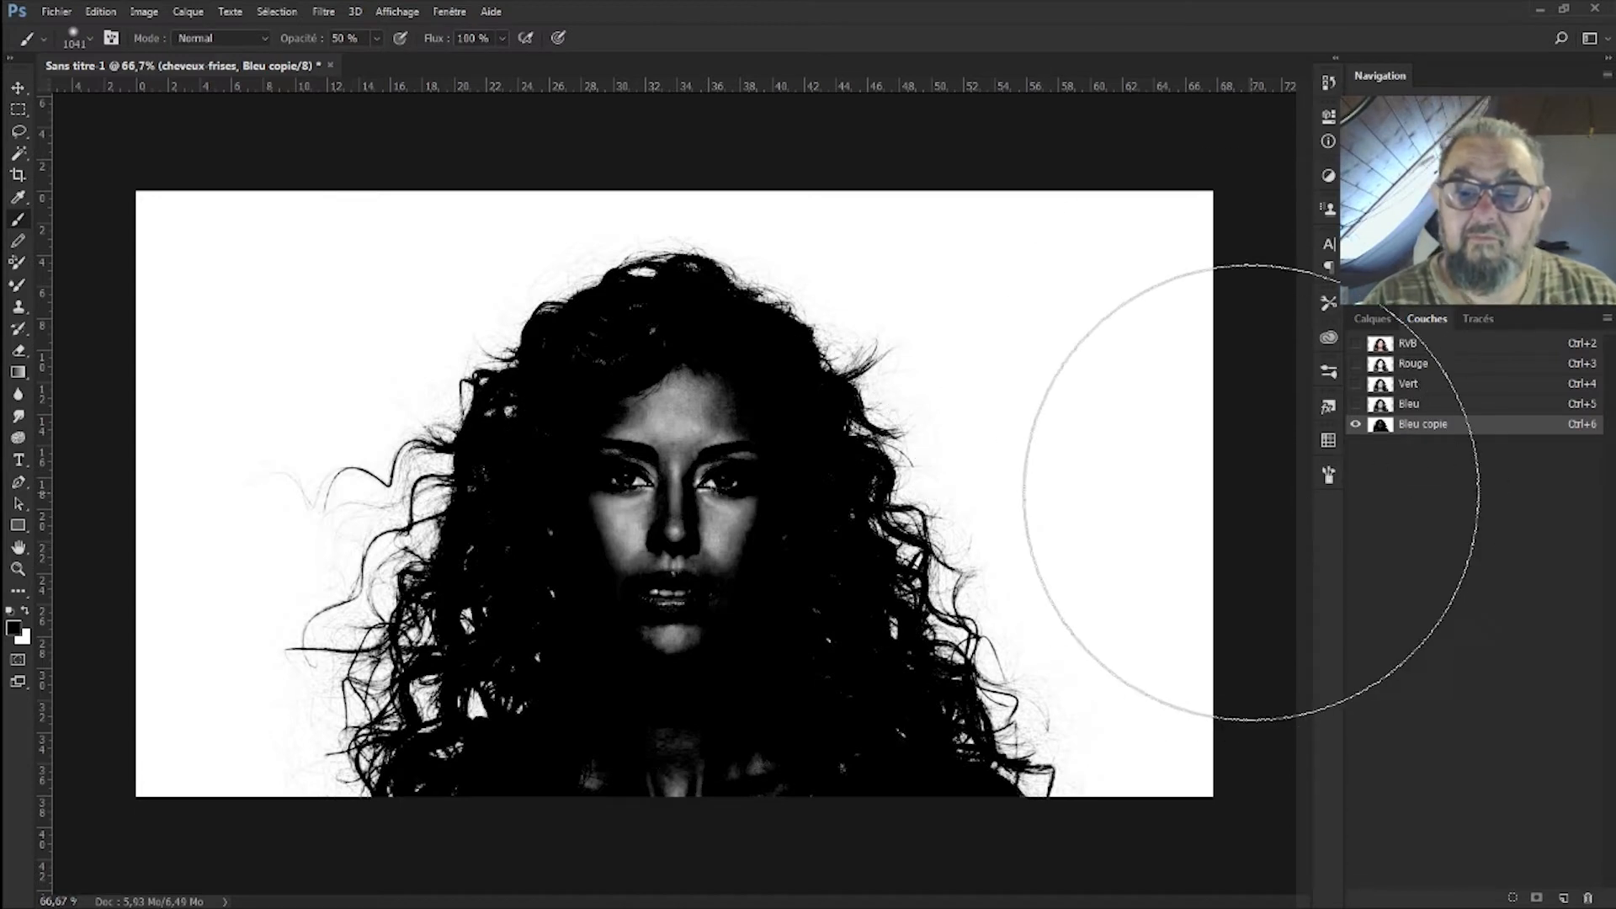
click(1329, 476)
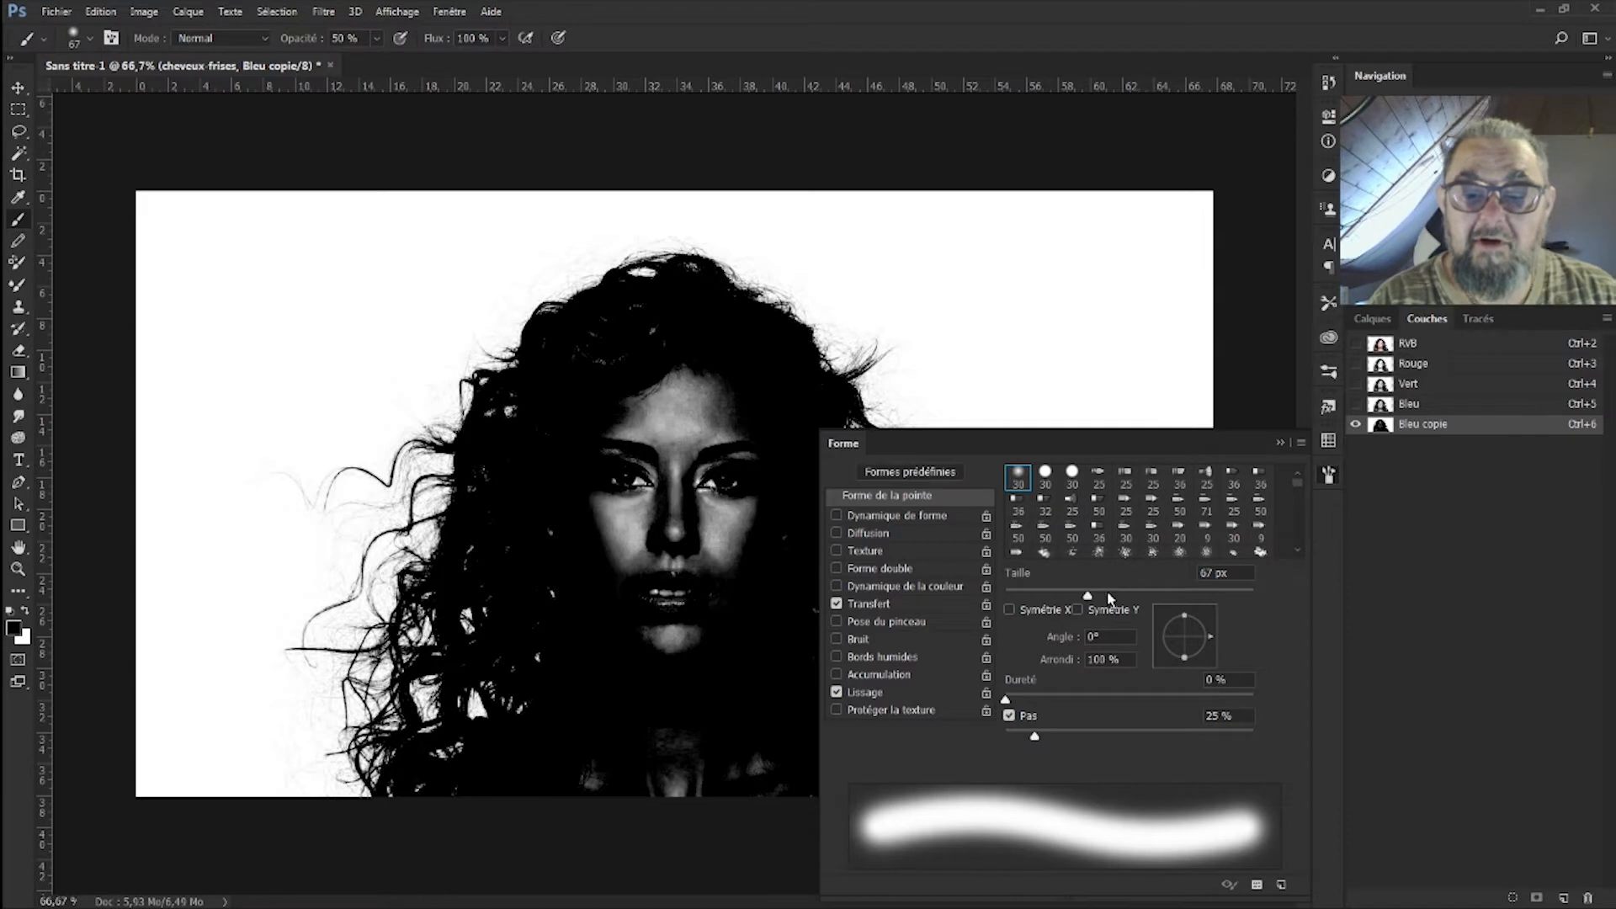
click(1283, 446)
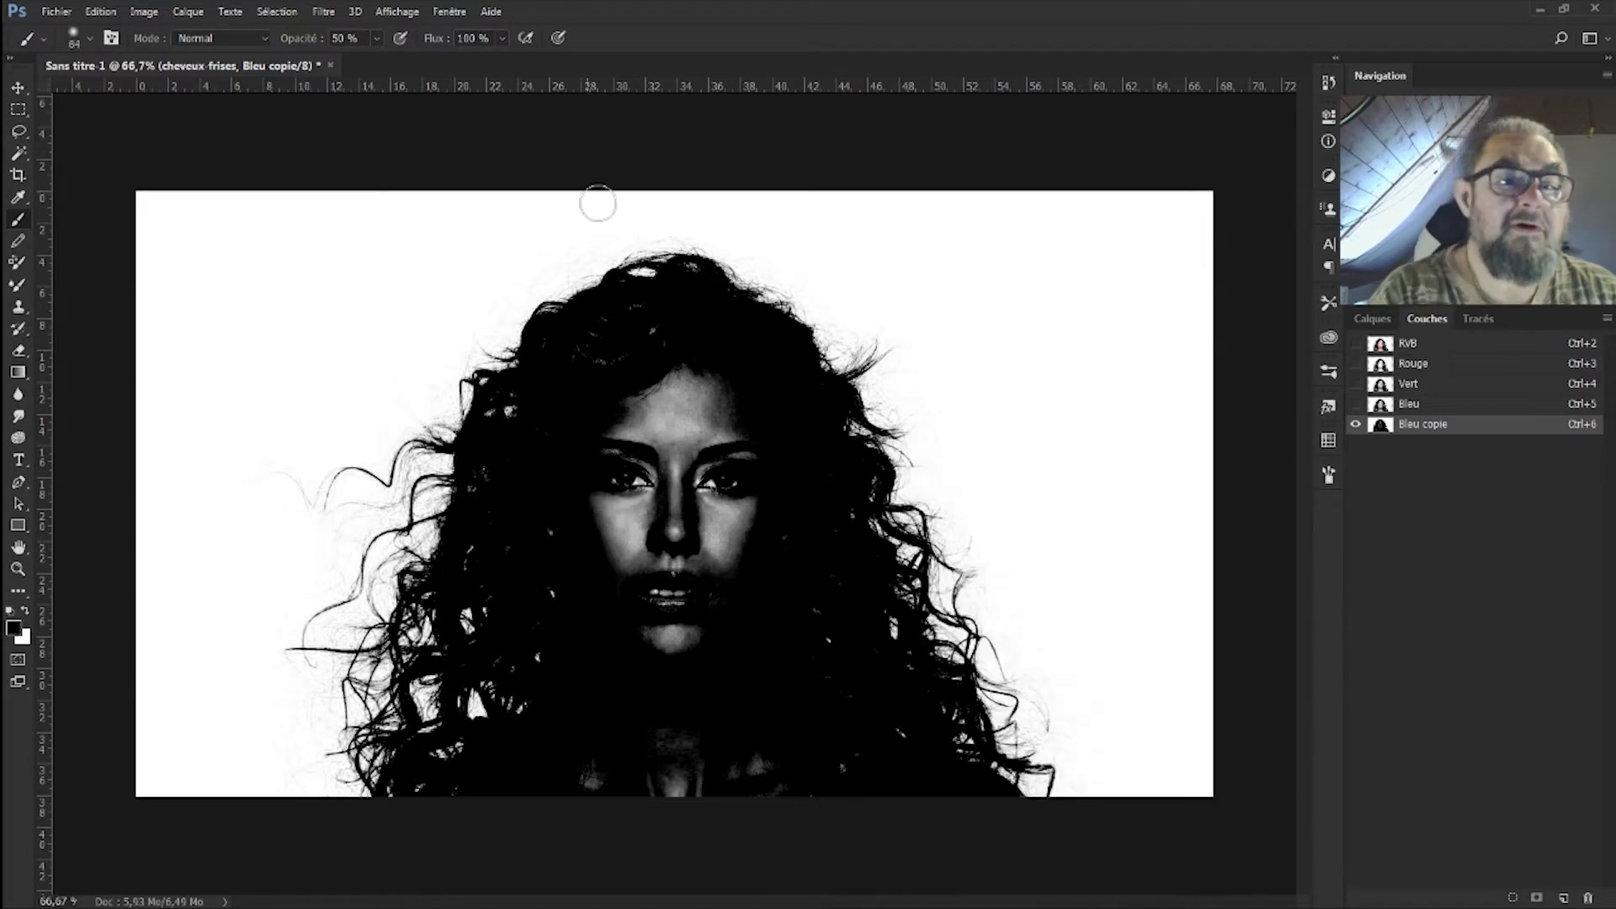
click(378, 38)
mouse_move(725, 409)
mouse_down()
mouse_move(702, 361)
mouse_move(621, 423)
mouse_move(661, 353)
mouse_move(652, 337)
mouse_move(601, 362)
mouse_move(620, 357)
mouse_move(603, 335)
mouse_move(655, 315)
mouse_move(592, 353)
mouse_move(621, 442)
mouse_move(601, 452)
mouse_move(625, 446)
mouse_move(563, 520)
mouse_move(543, 432)
mouse_move(642, 509)
mouse_move(619, 534)
mouse_move(671, 415)
mouse_move(712, 415)
mouse_move(727, 434)
mouse_move(719, 503)
mouse_move(750, 477)
mouse_move(736, 546)
mouse_move(754, 531)
mouse_move(699, 631)
mouse_move(643, 654)
mouse_move(636, 540)
mouse_move(647, 586)
mouse_move(688, 574)
mouse_move(713, 533)
mouse_move(670, 508)
mouse_move(681, 445)
mouse_move(683, 561)
mouse_move(778, 530)
mouse_move(765, 588)
mouse_move(816, 628)
mouse_move(833, 757)
mouse_move(856, 765)
mouse_move(778, 759)
mouse_move(820, 800)
mouse_move(745, 758)
mouse_move(720, 799)
mouse_move(688, 752)
mouse_move(676, 778)
mouse_move(597, 766)
mouse_up()
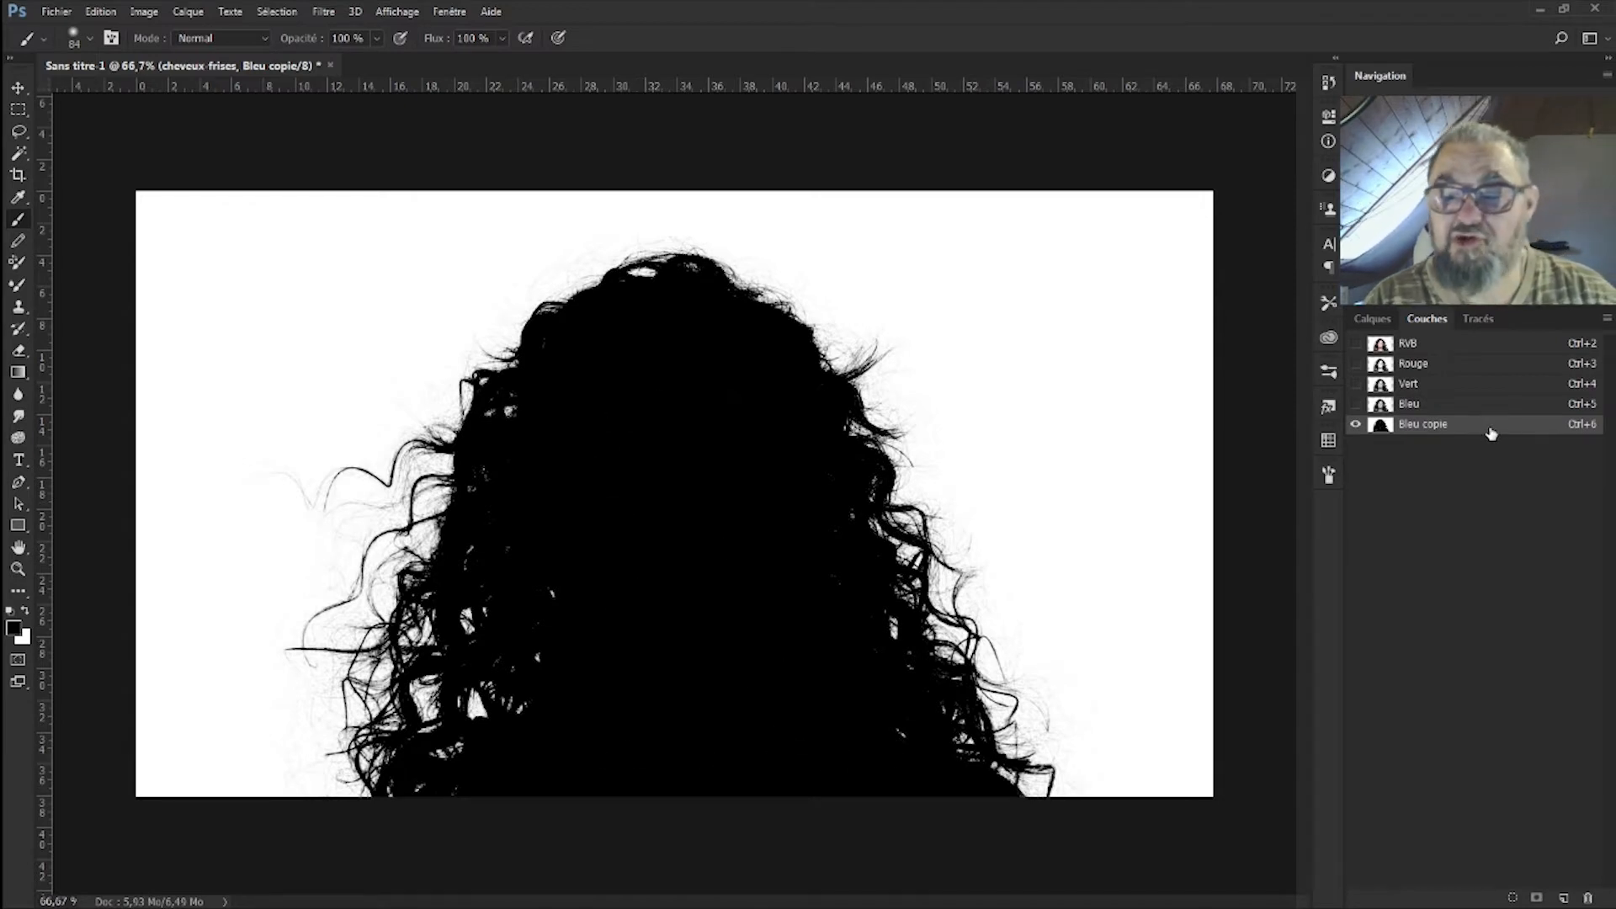
Step: Load the copied blue channel as a selection and make the cheveux-frises layer active
drag(1506, 430, 1514, 898)
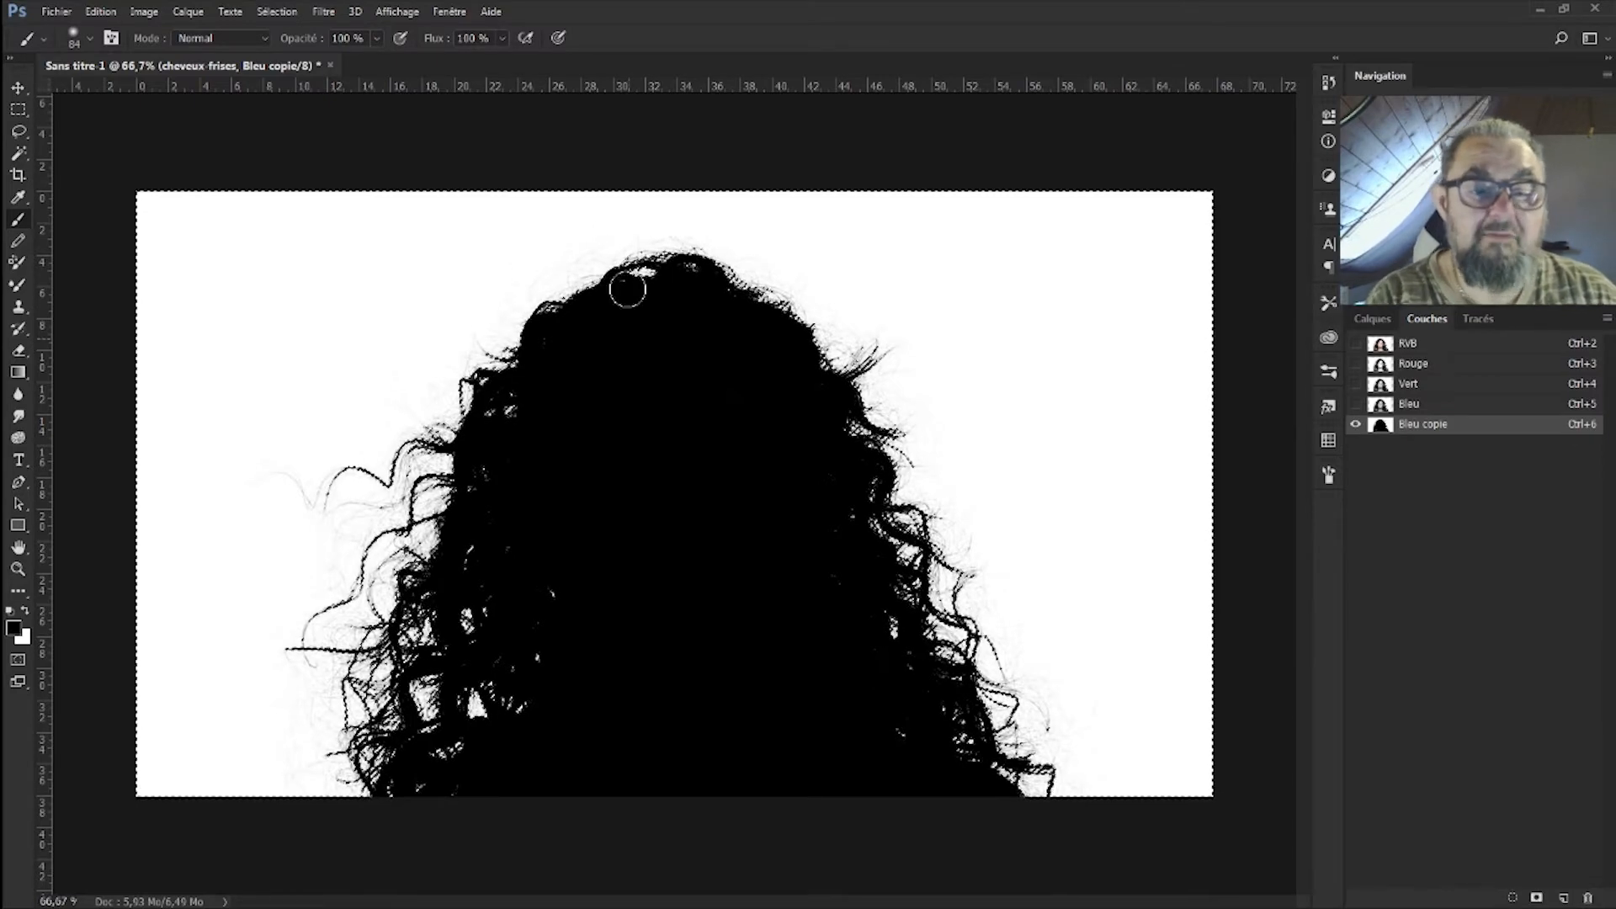
click(1371, 319)
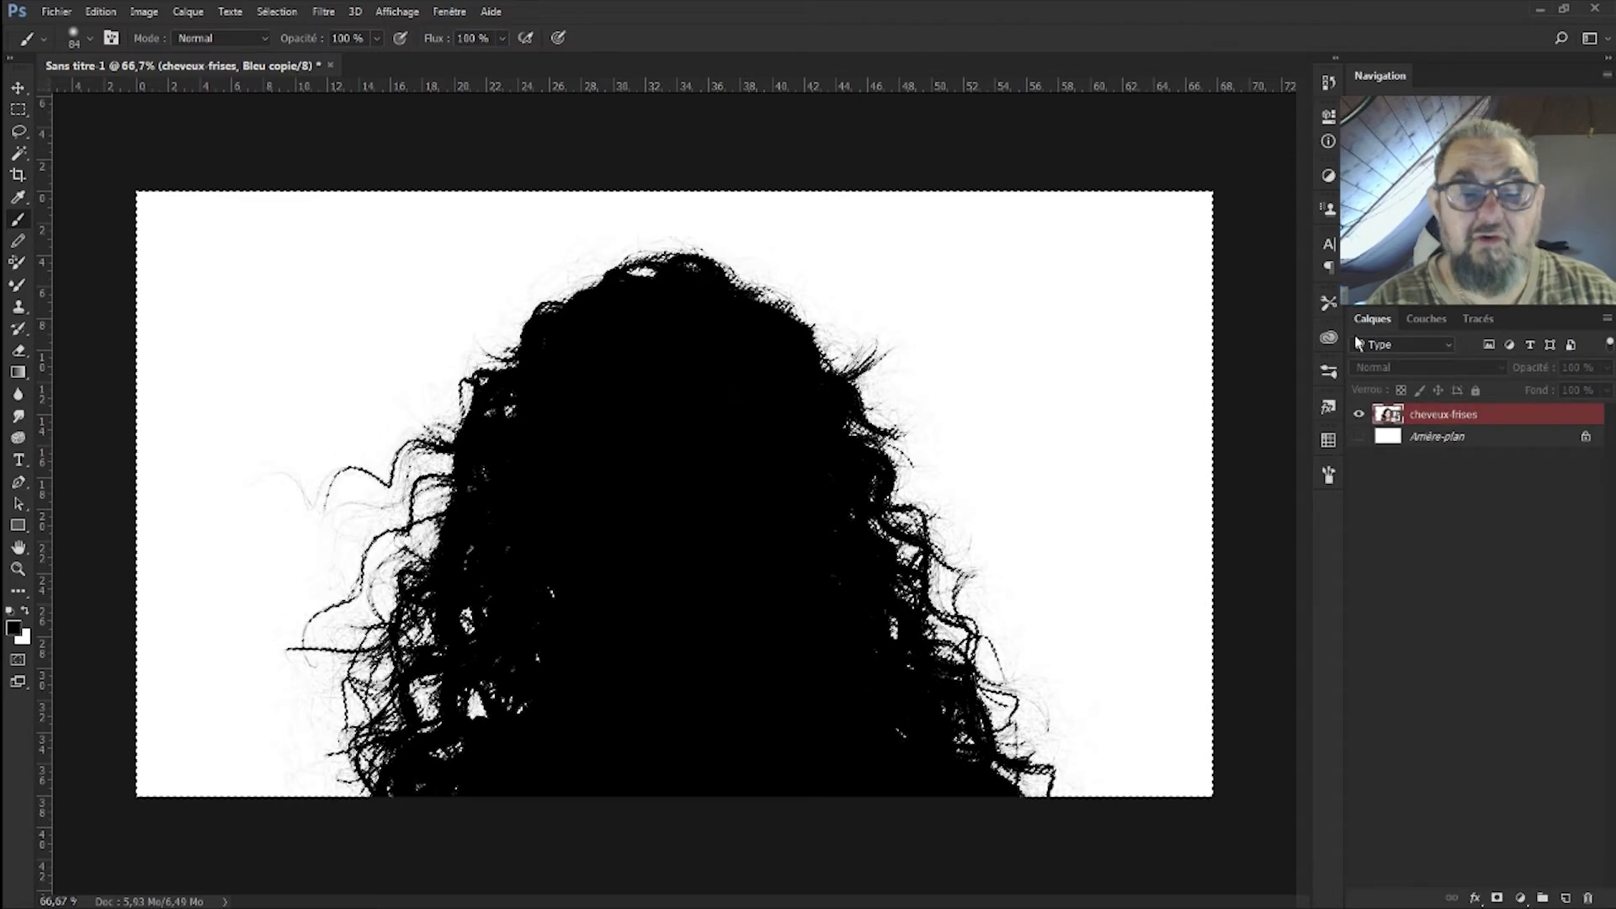
click(1473, 418)
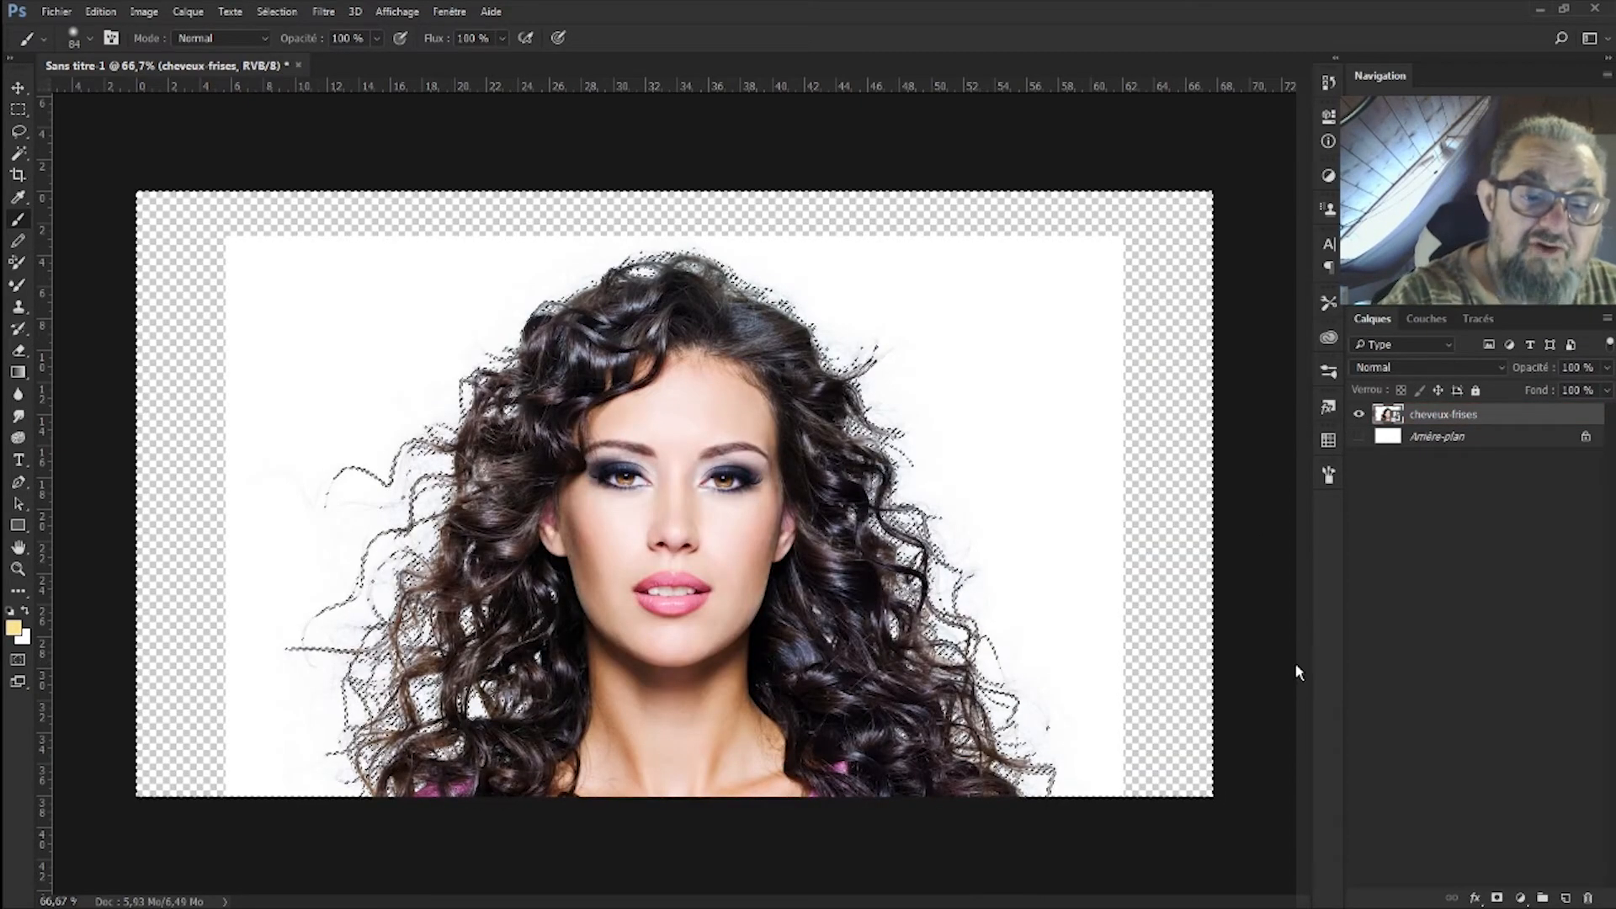
Step: Rasterize the cheveux-frises smart object layer, delete the selected white background around the woman, and deselect
key(Delete)
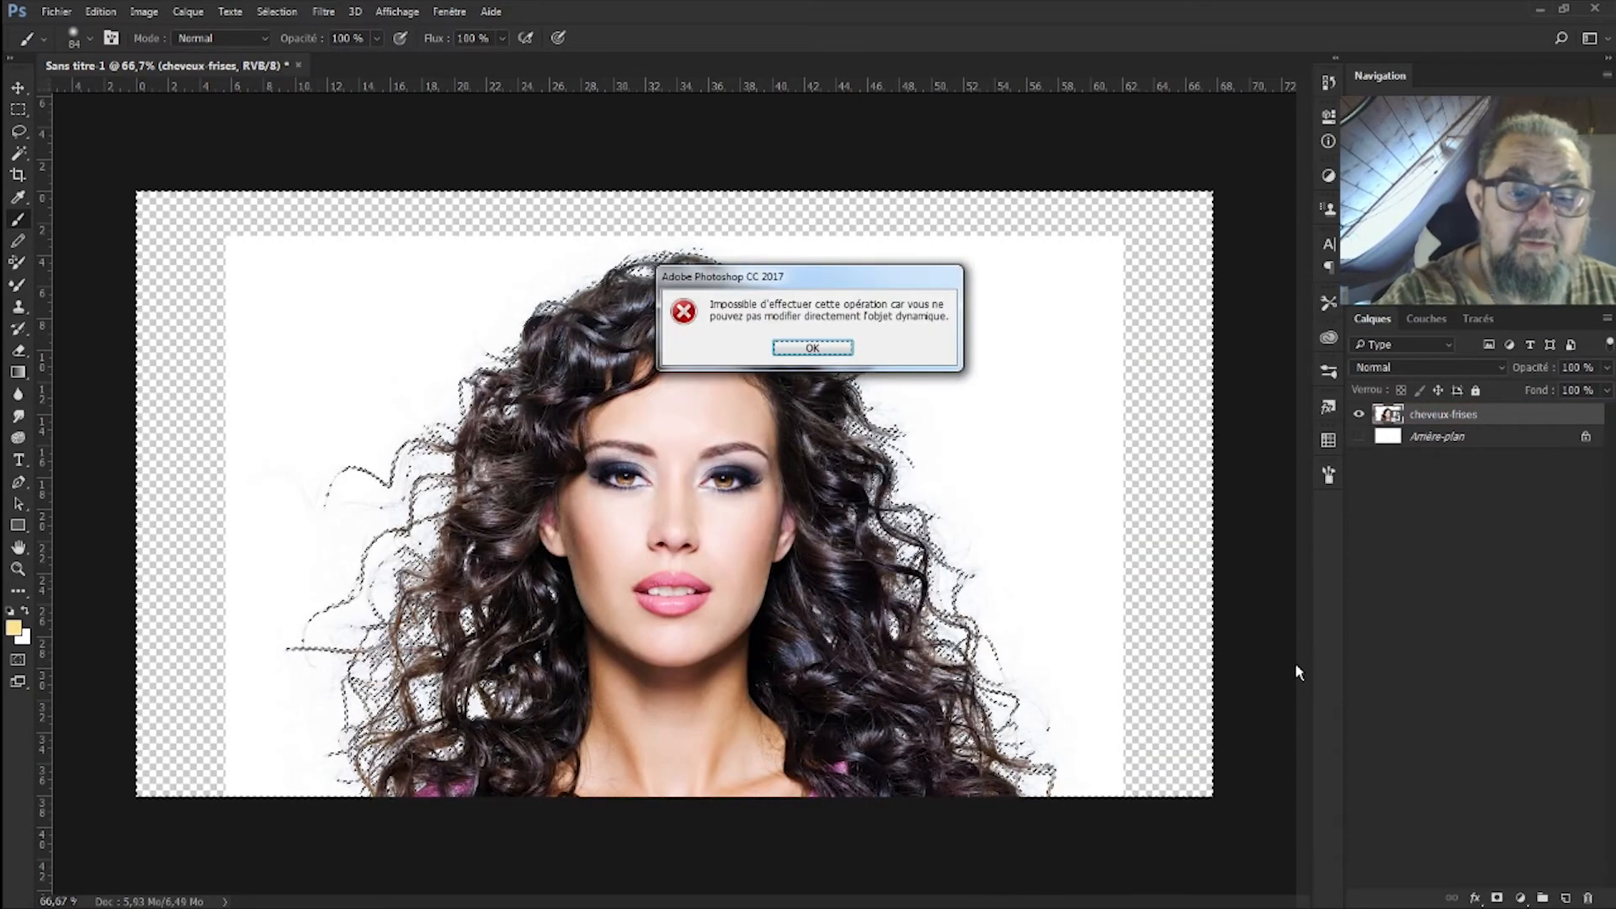
click(840, 353)
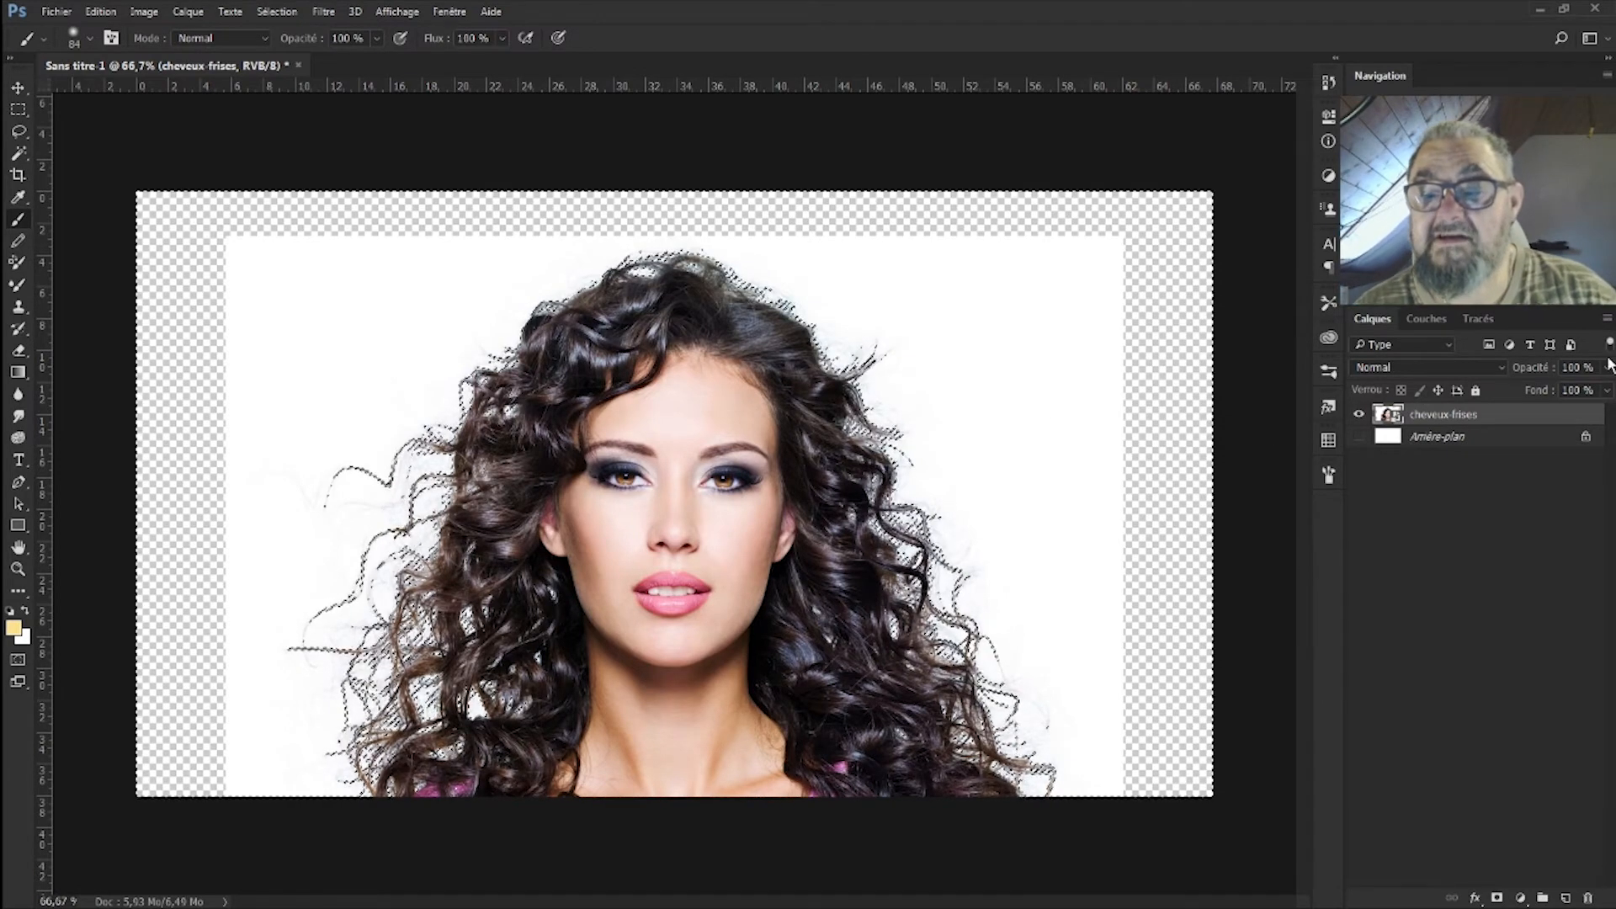
right_click(1482, 414)
click(1242, 405)
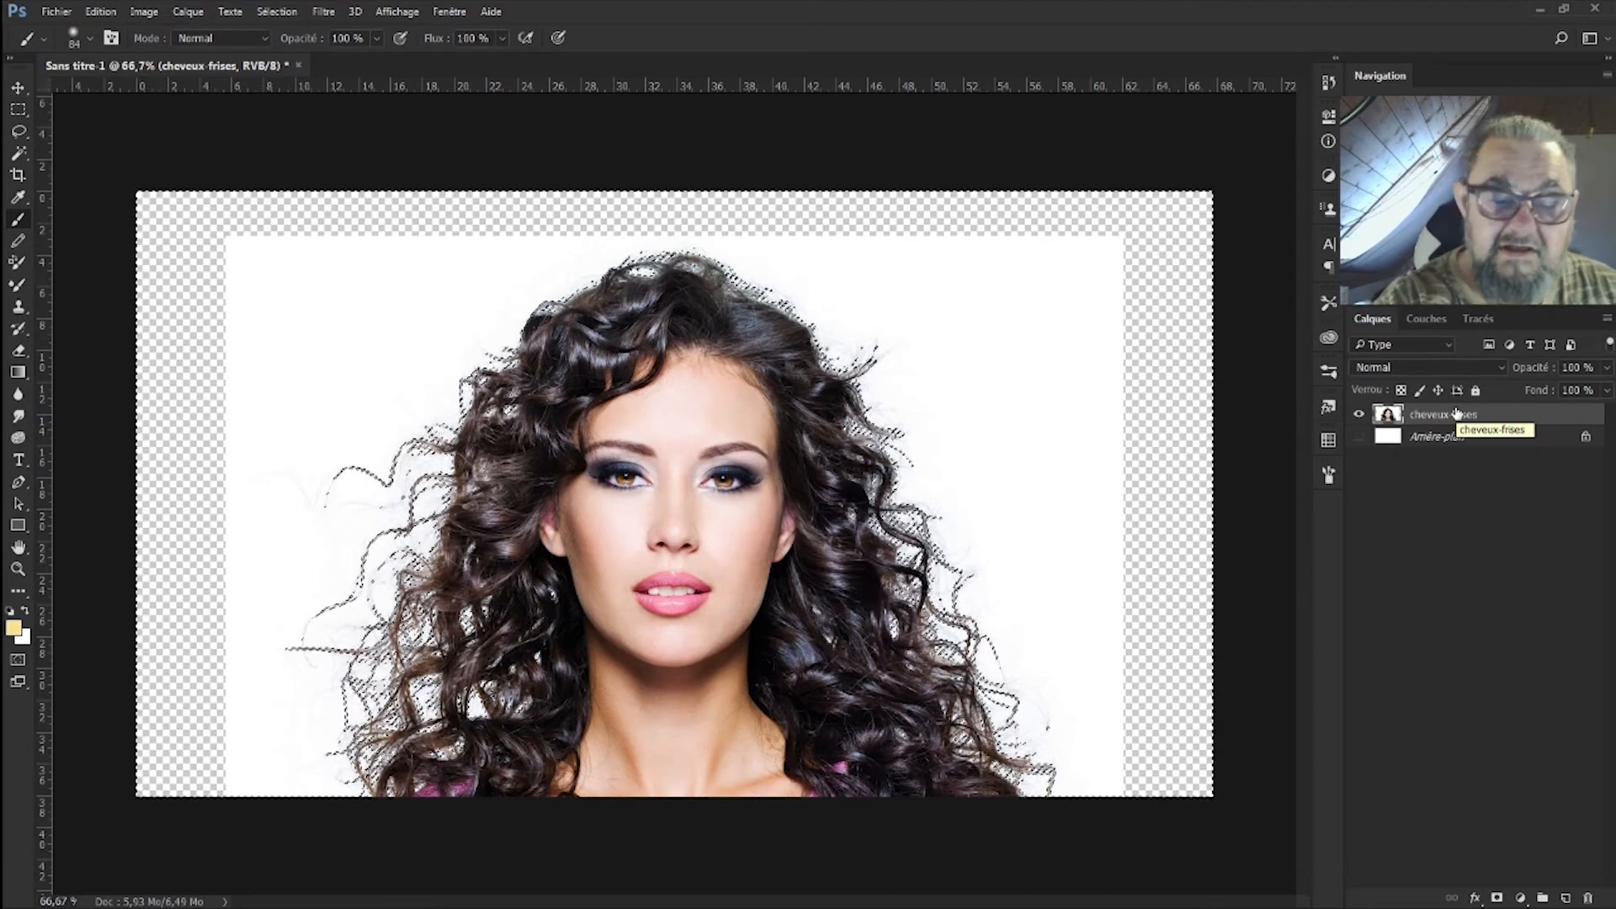
key(Delete)
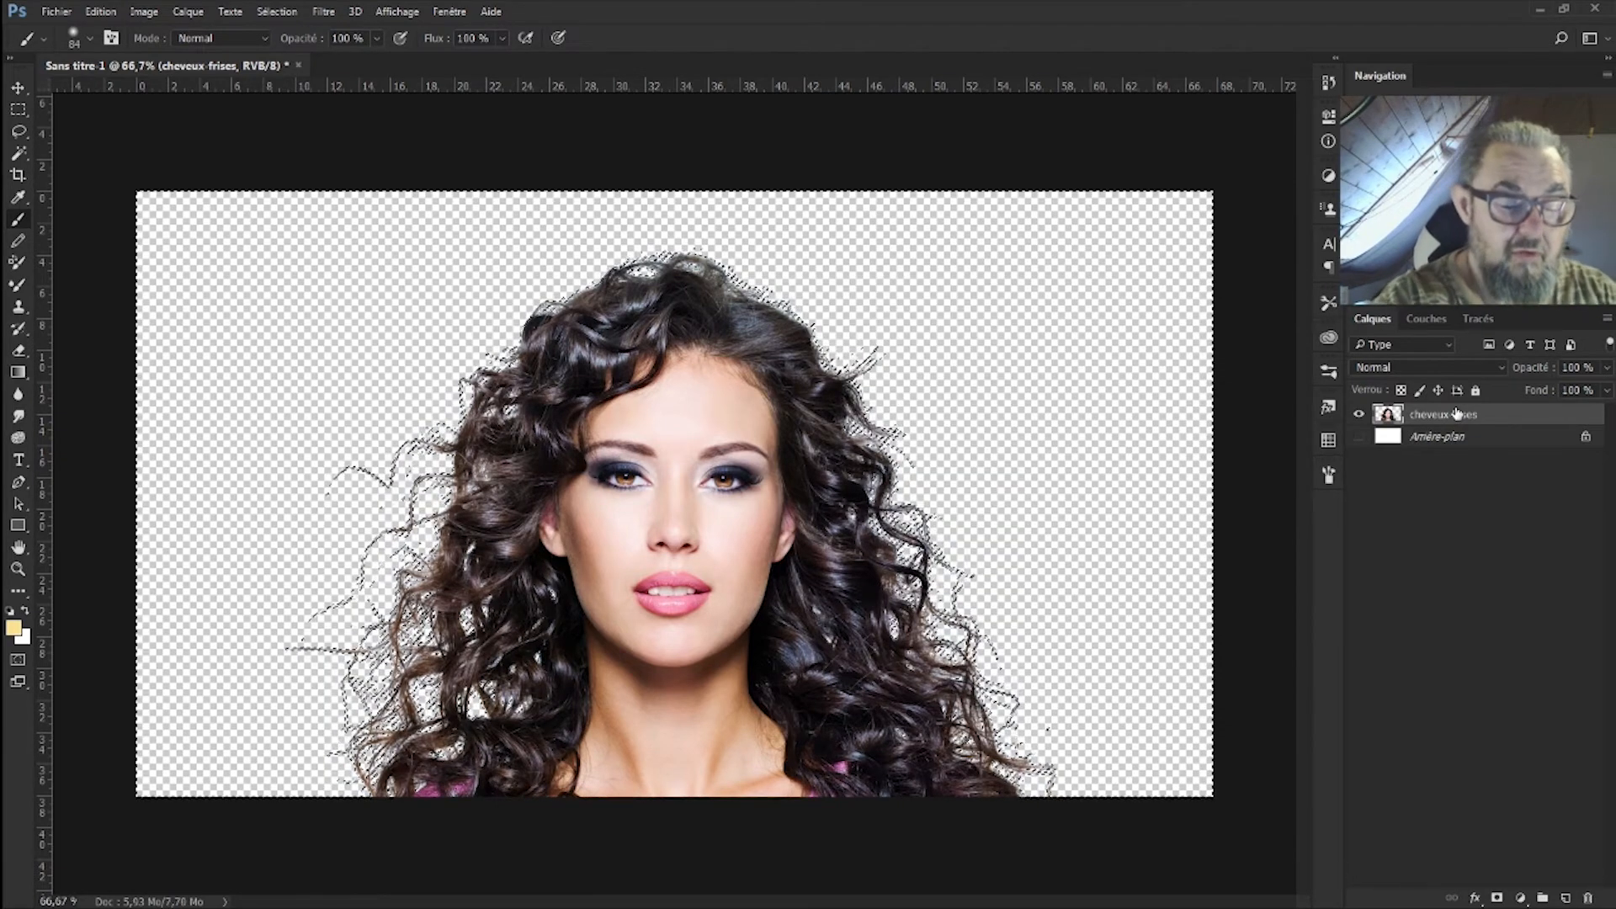
key(ctrl+d)
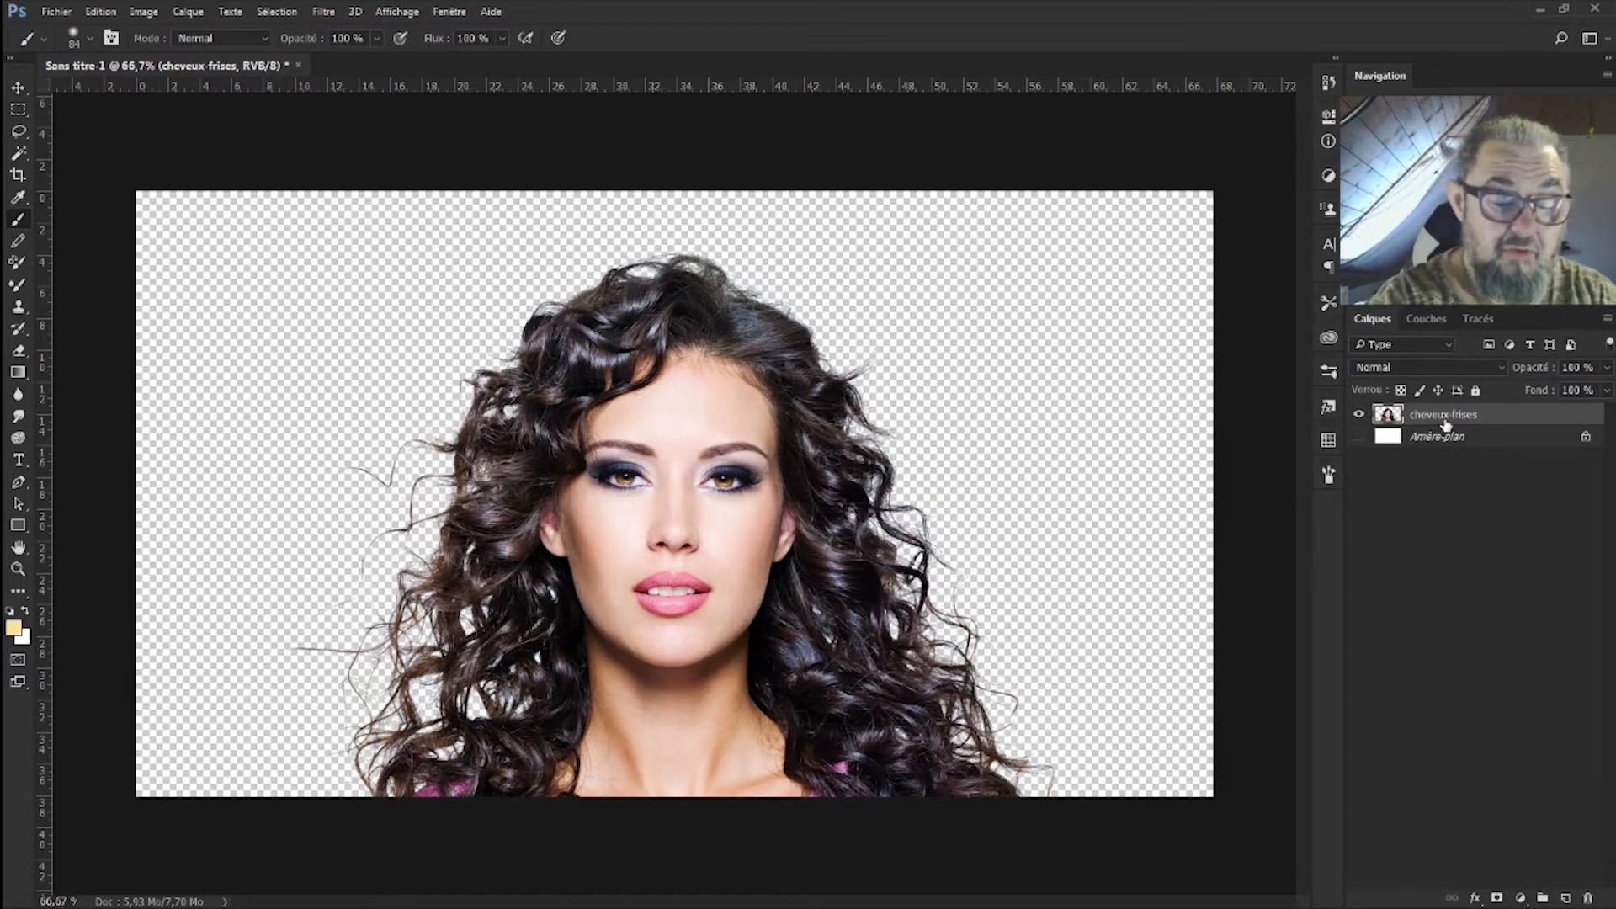
Step: Duplicate the cutout layer and apply Oil Paint with stylization 10, cleanliness 3.8, scale 9.9, bristle detail 3.0, lighting angle -60° and shine 2.2
key(ctrl+j)
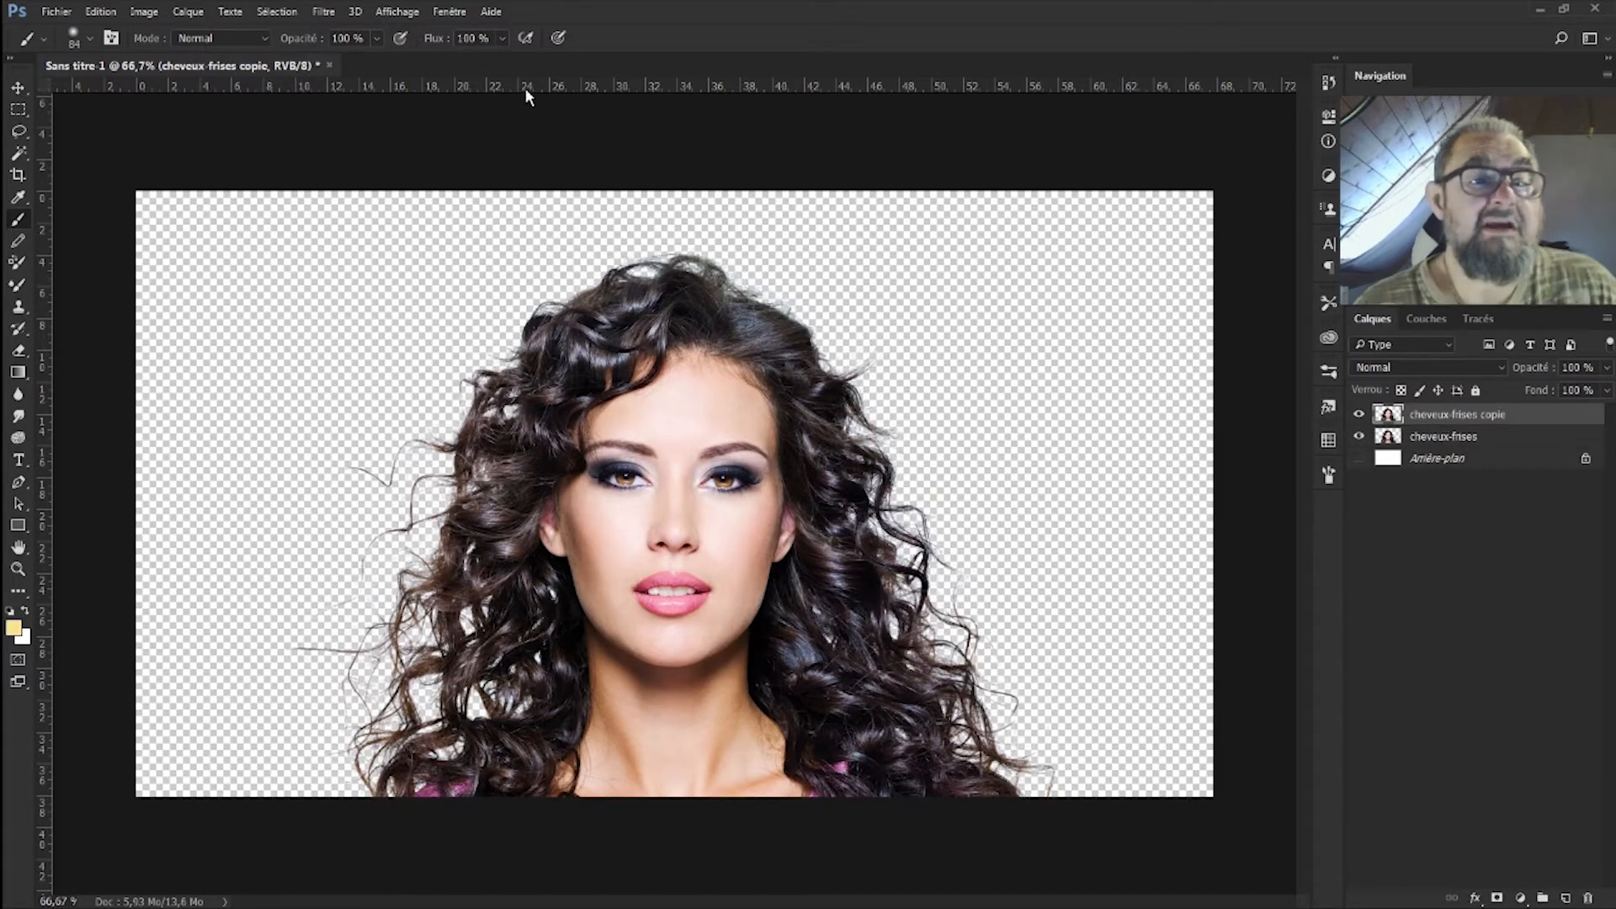
click(324, 12)
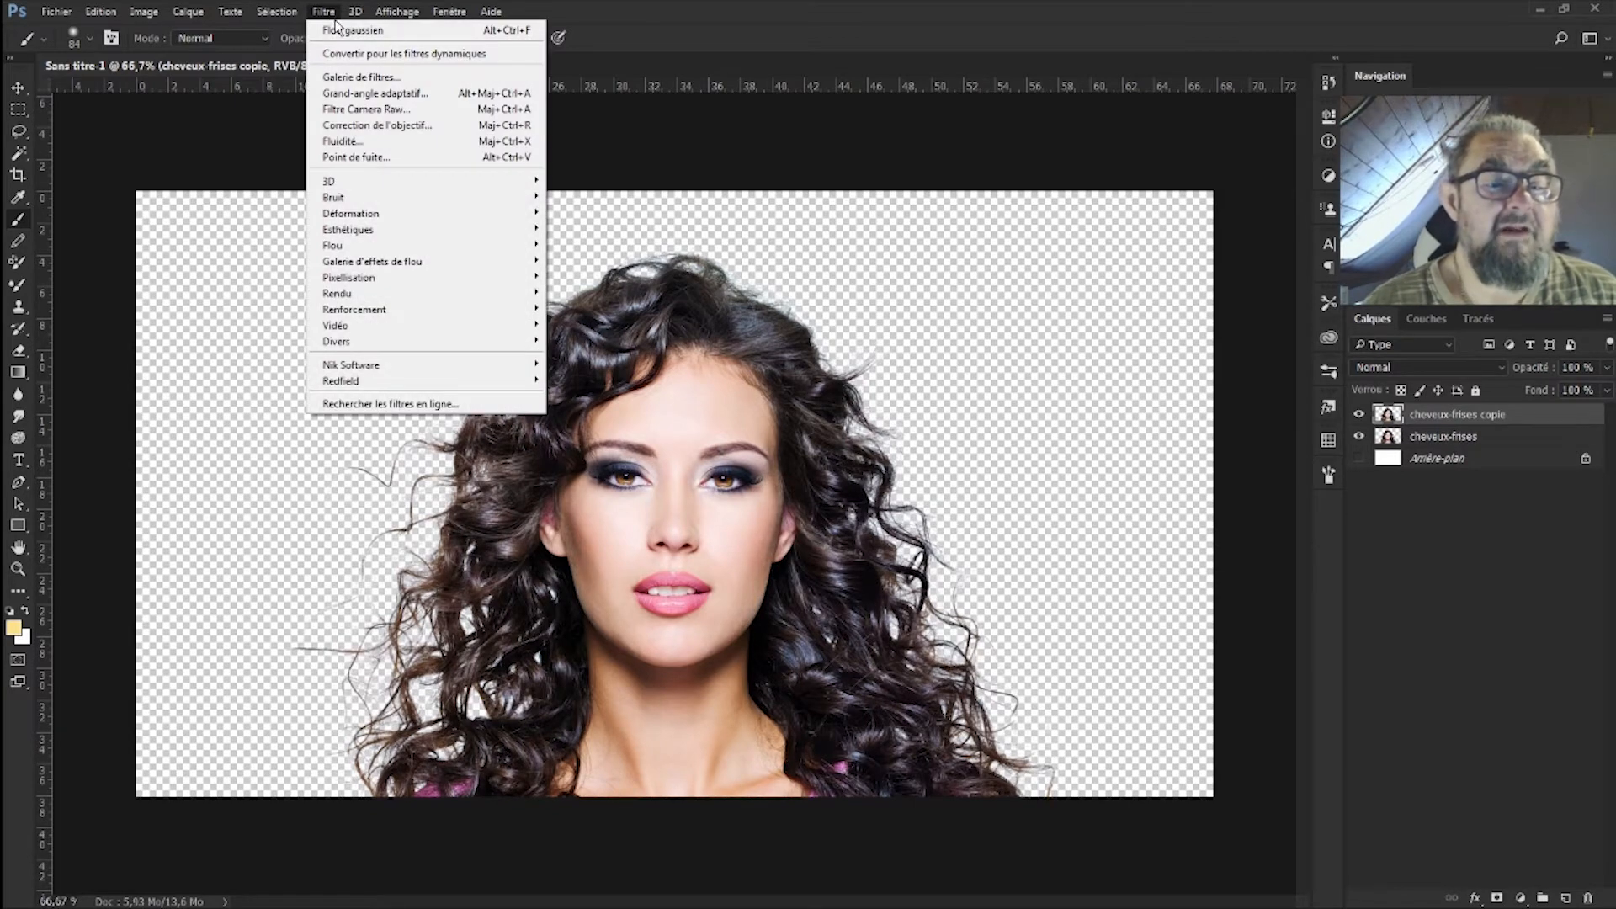
mouse_move(401, 235)
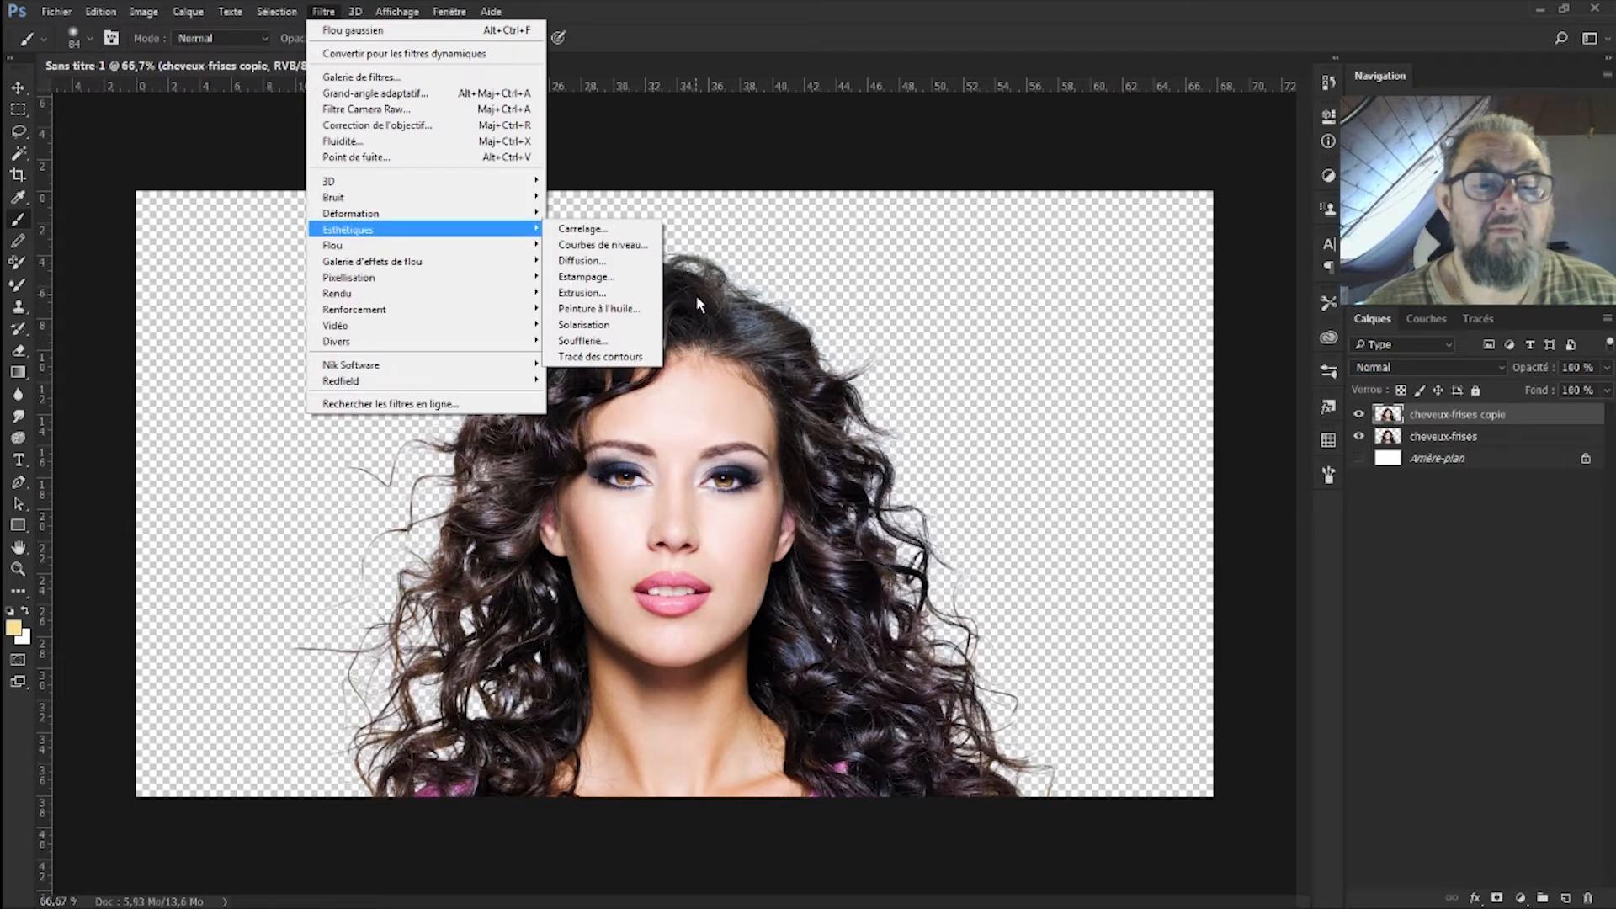
click(612, 310)
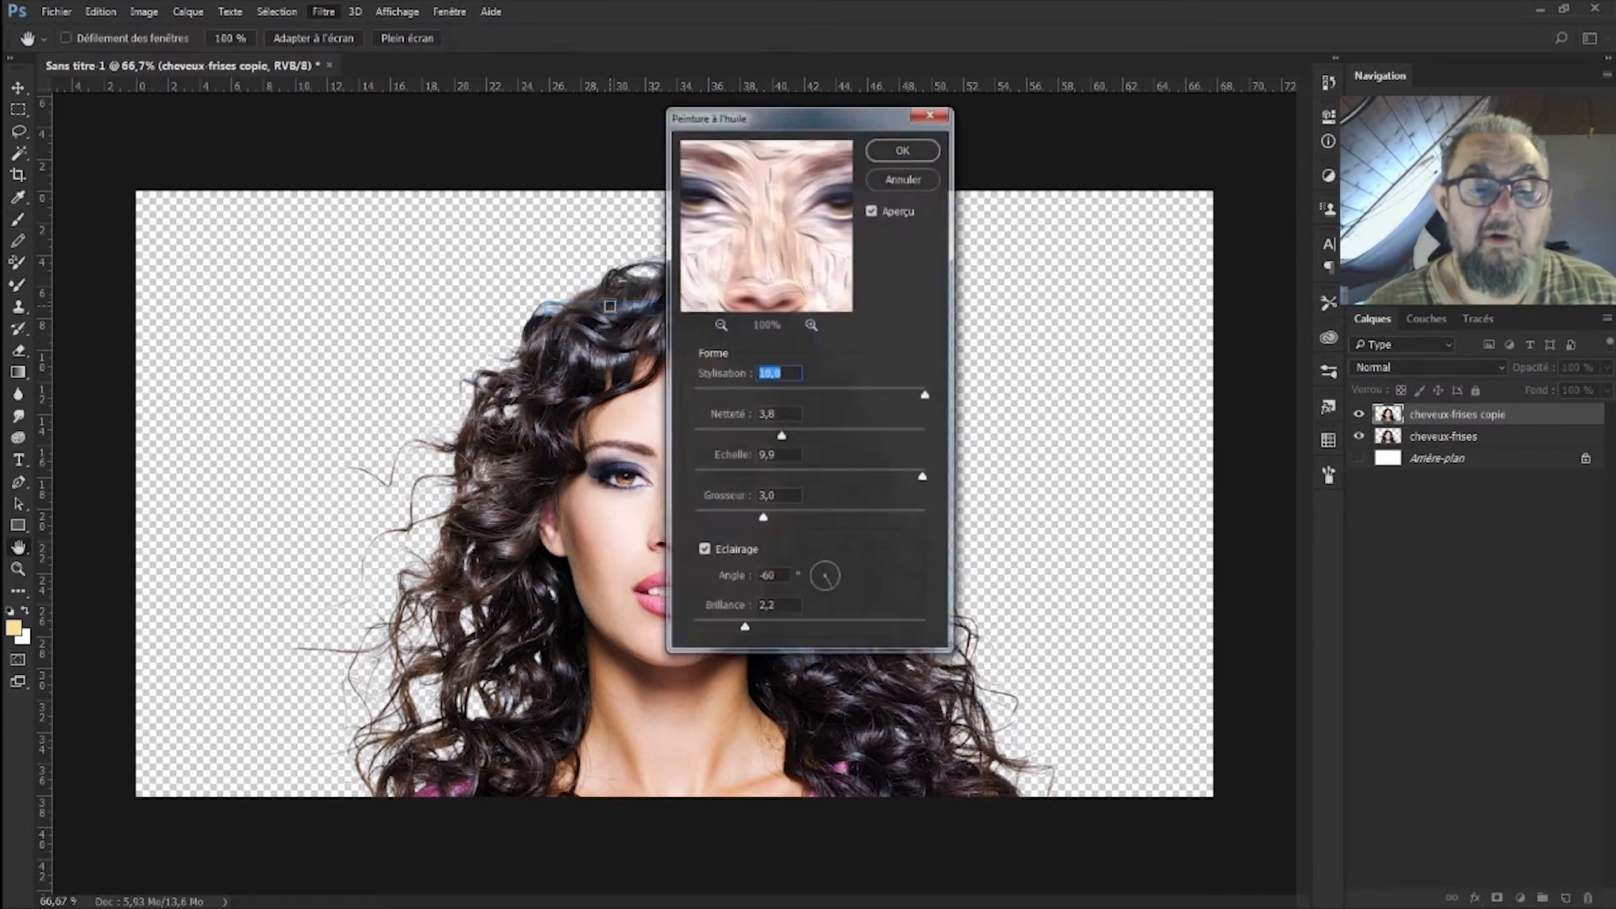
drag(728, 202, 875, 282)
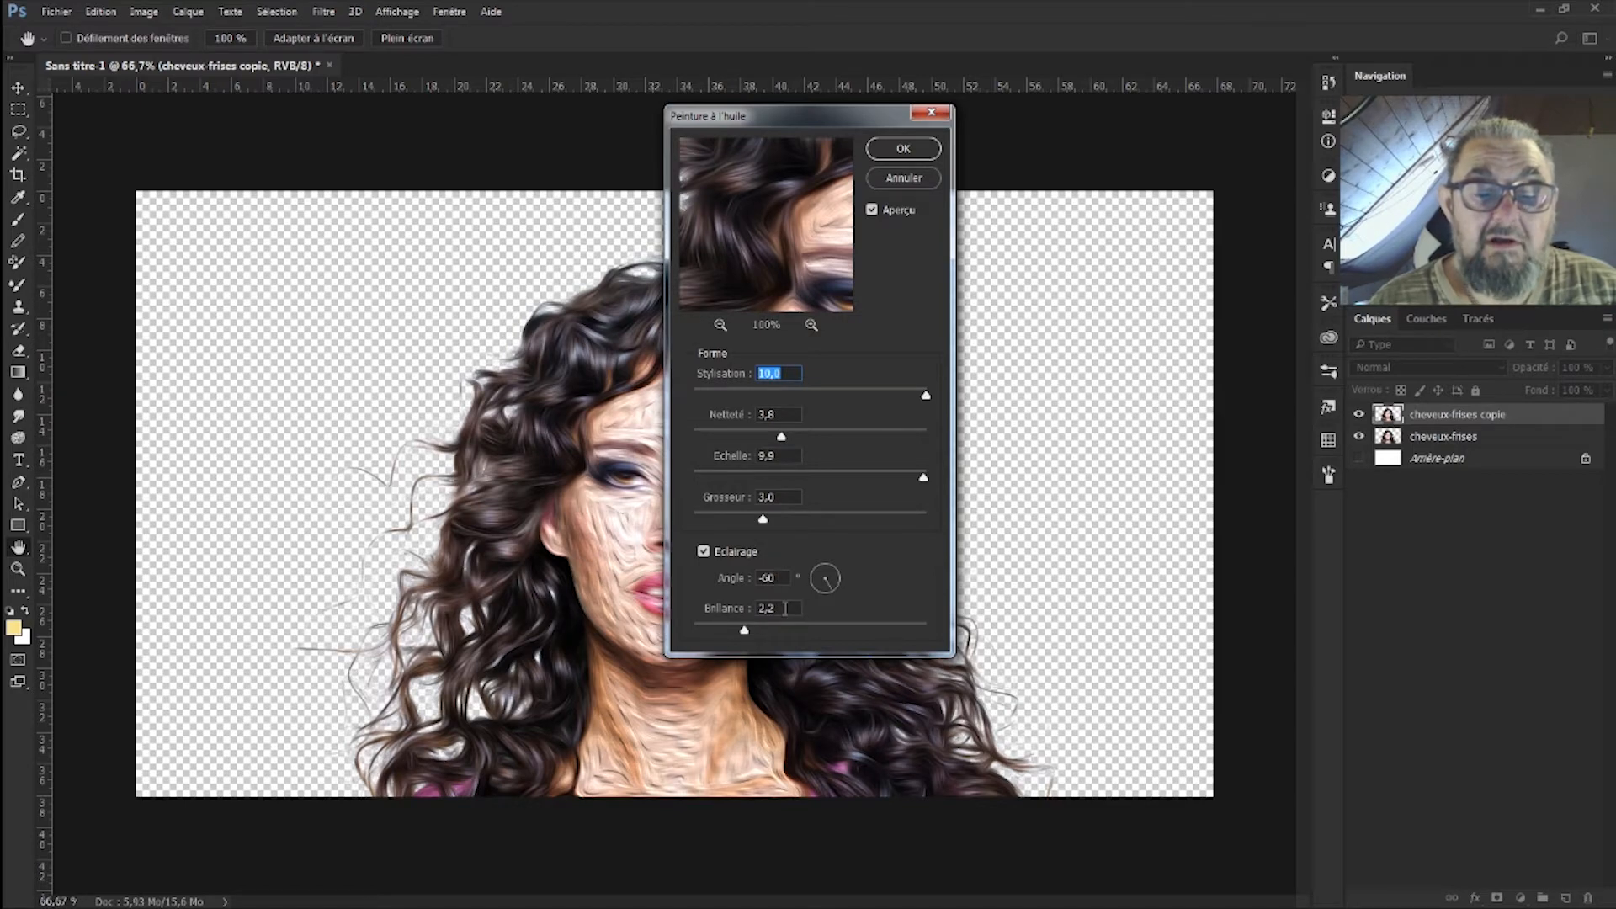
click(902, 149)
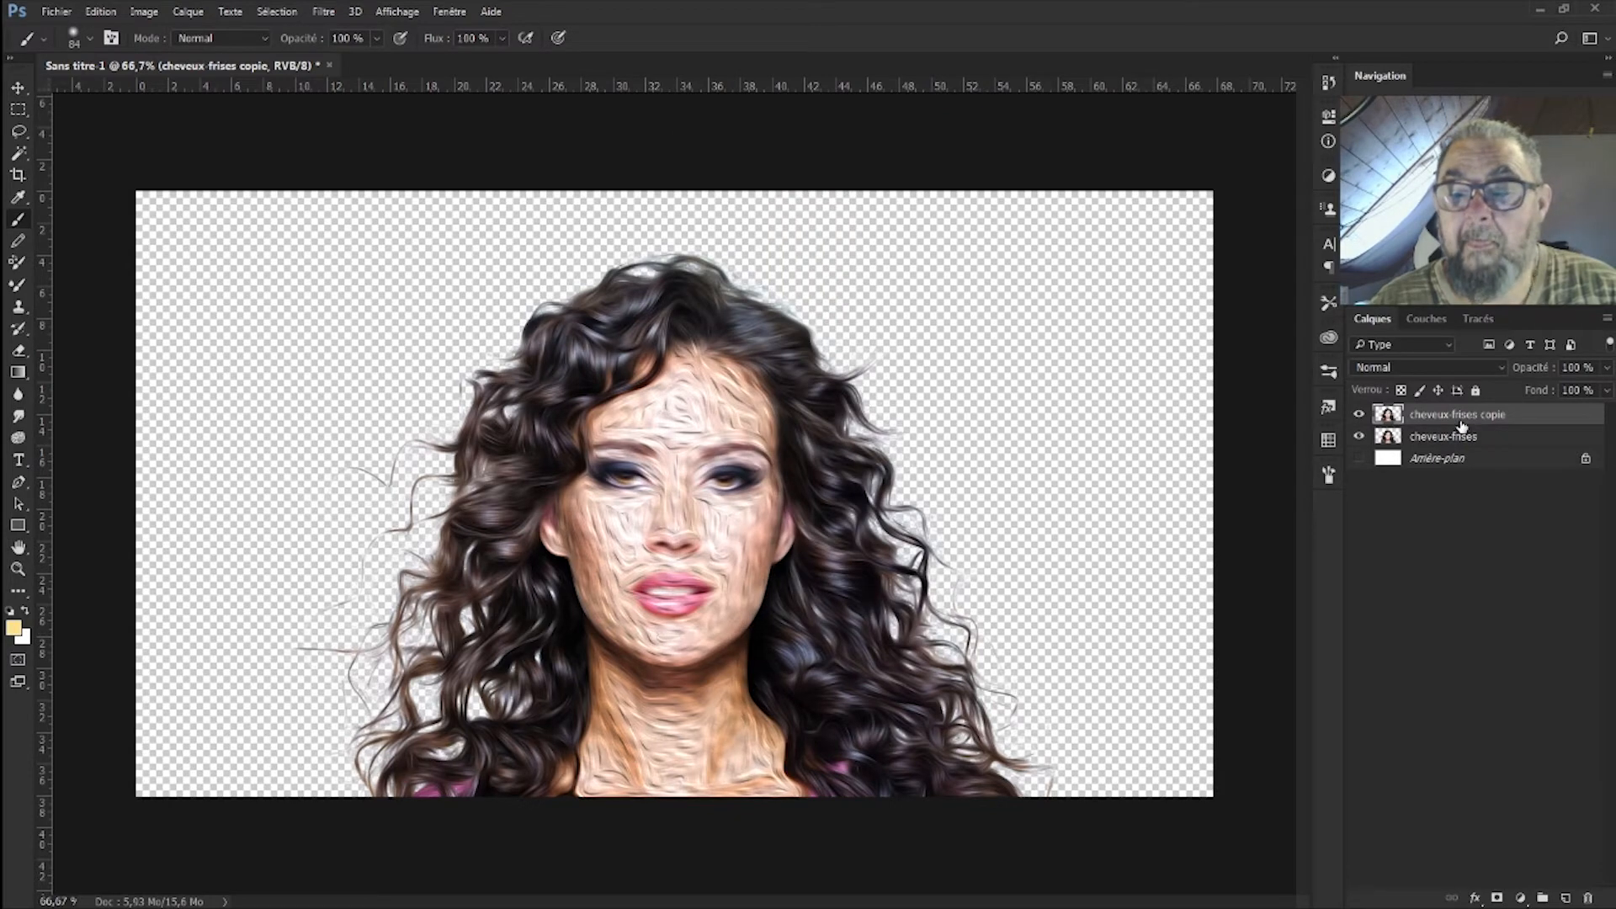
Step: Add a layer mask to cheveux-frises copie and paint black with the 84 px brush over the face, neck and chest
click(1497, 899)
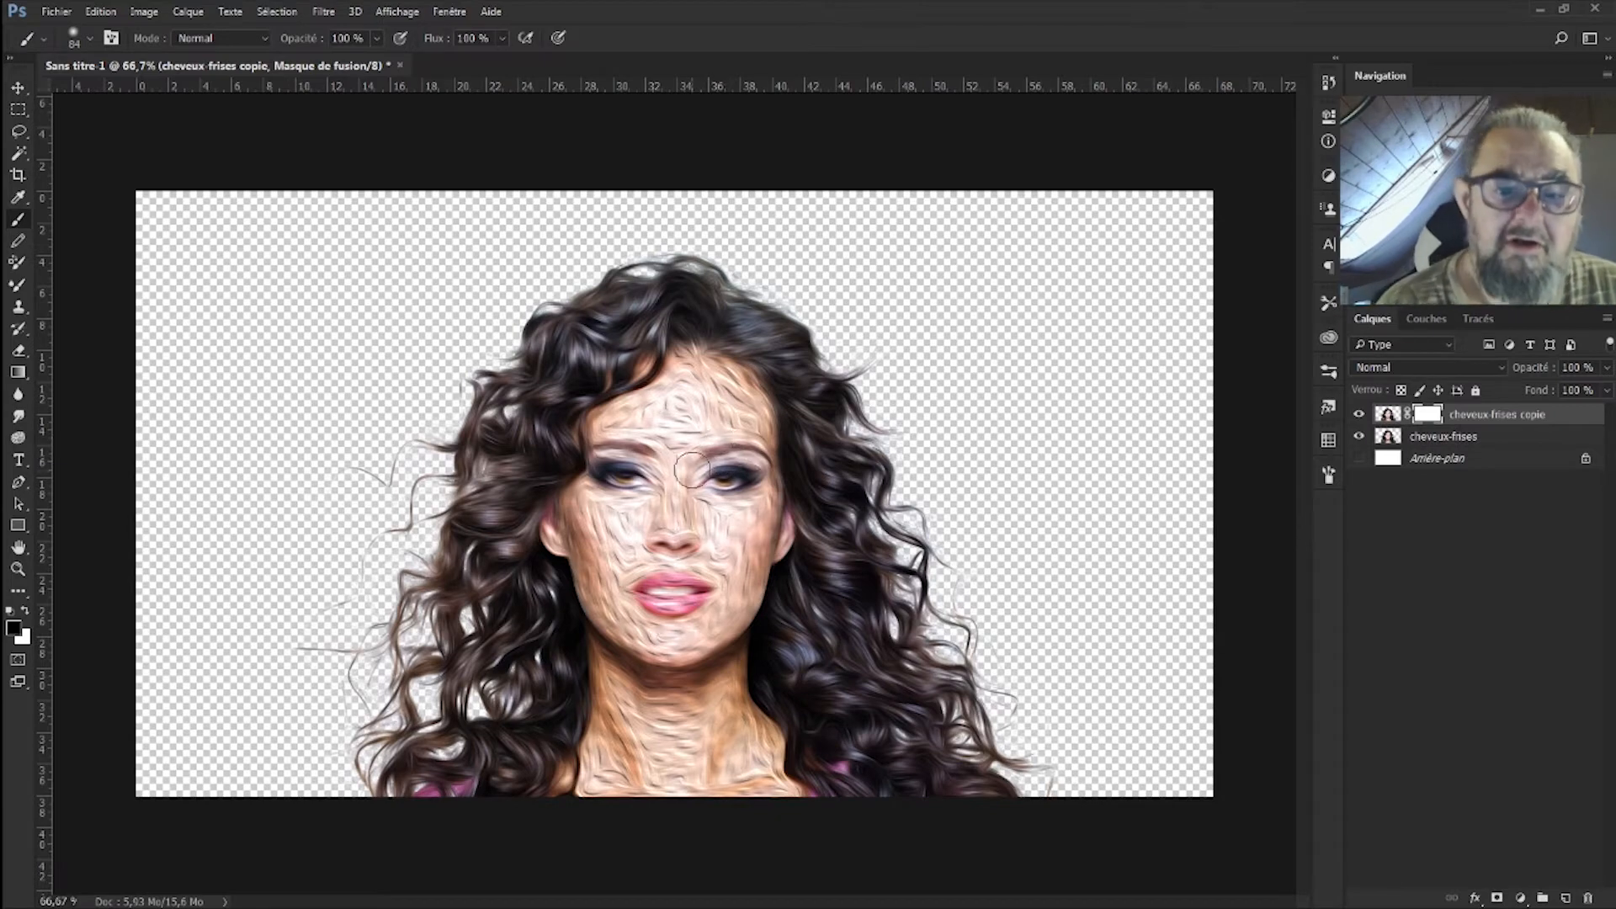
mouse_move(683, 455)
mouse_down()
mouse_move(673, 539)
mouse_move(644, 560)
mouse_move(598, 521)
mouse_up()
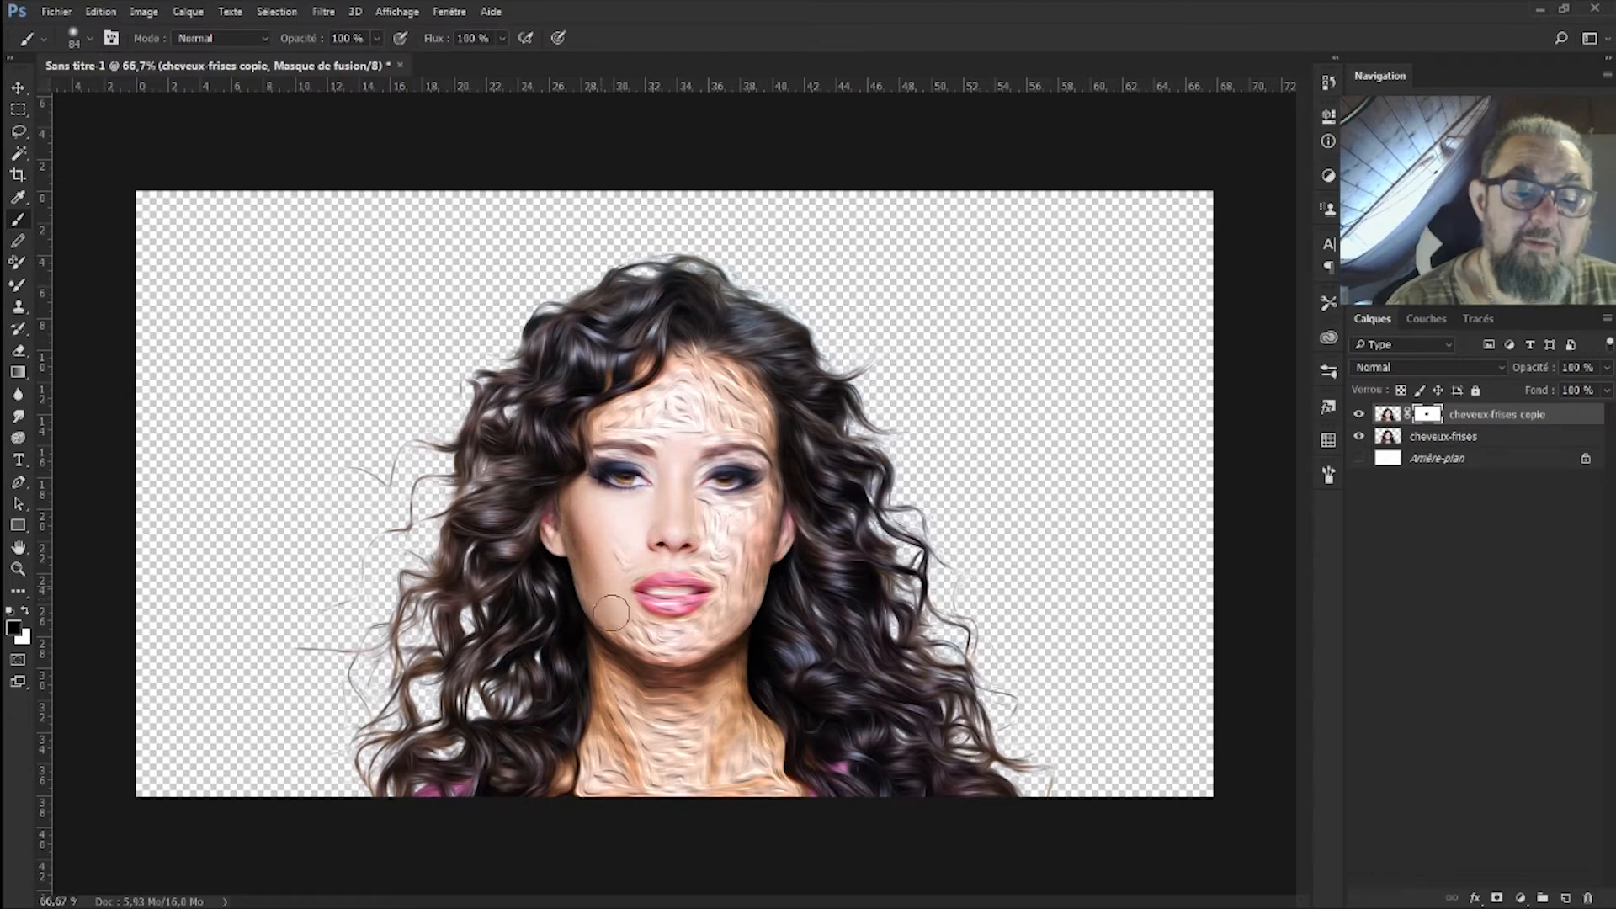
mouse_move(672, 637)
mouse_down()
mouse_move(706, 616)
mouse_move(738, 596)
mouse_up()
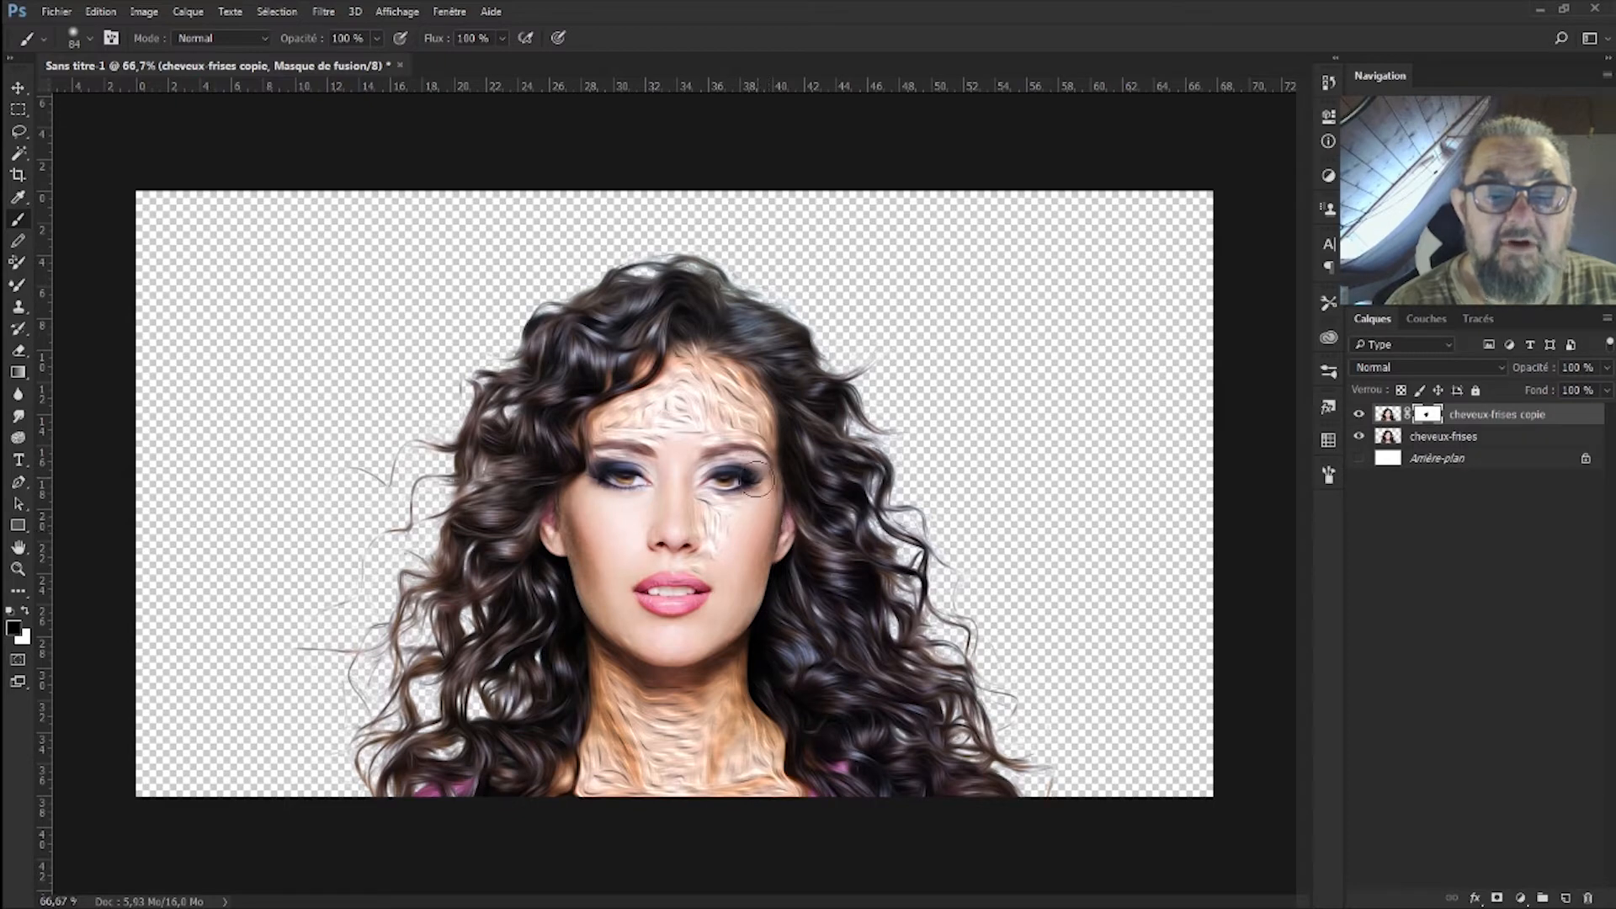
mouse_move(690, 368)
mouse_down()
mouse_move(747, 420)
mouse_move(704, 410)
mouse_move(621, 439)
mouse_move(617, 426)
mouse_move(685, 373)
mouse_move(679, 387)
mouse_move(738, 399)
mouse_move(730, 385)
mouse_move(746, 432)
mouse_up()
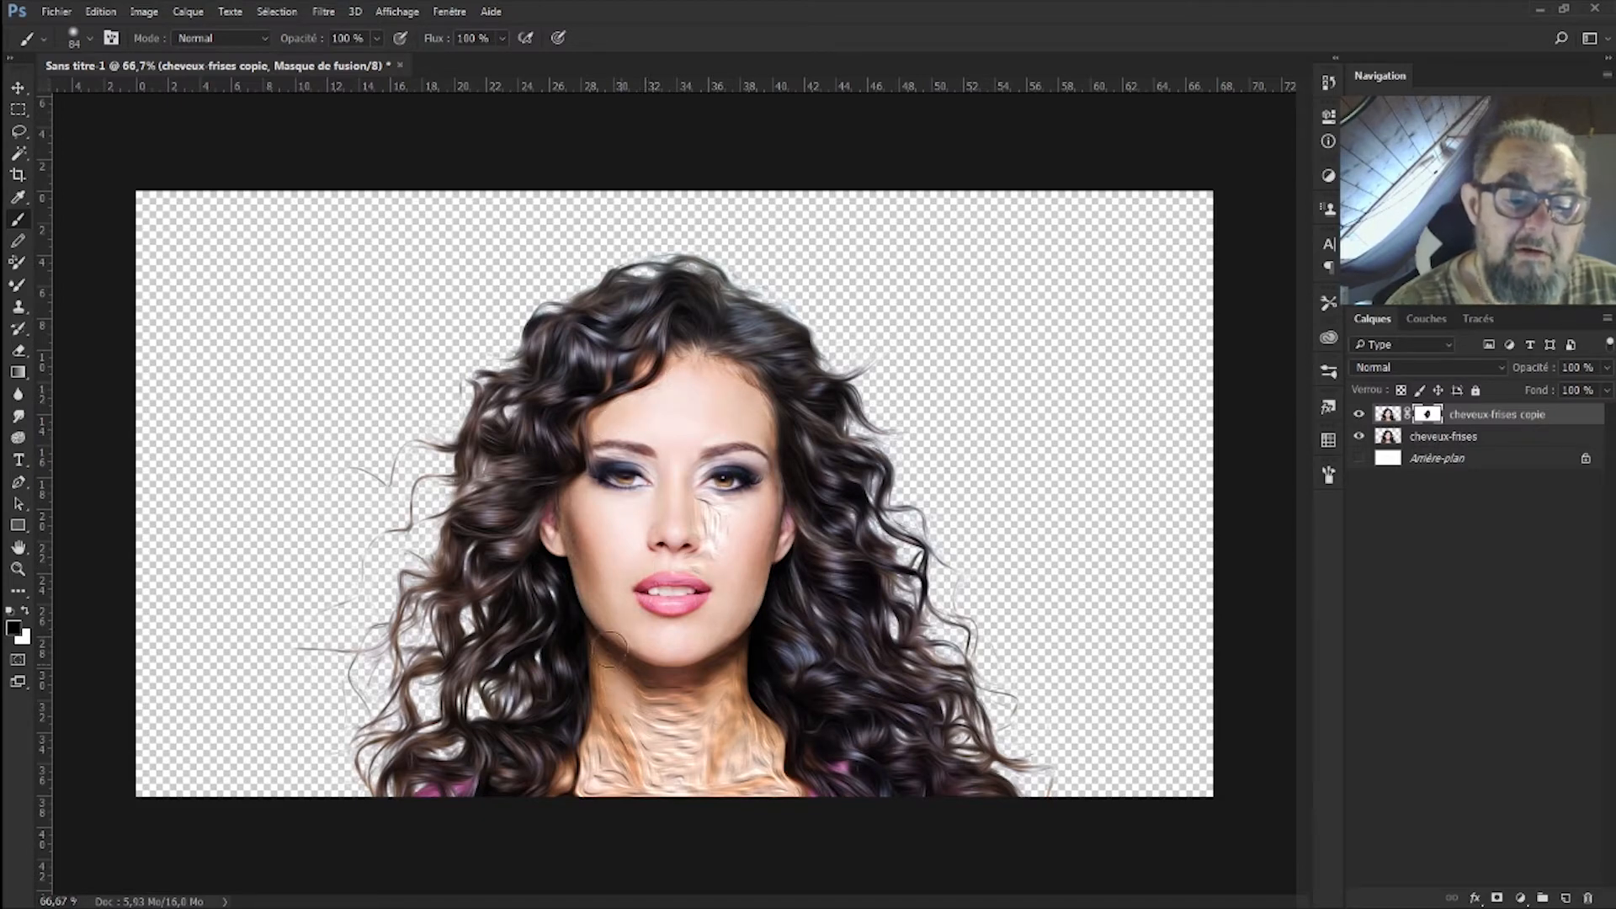
mouse_move(608, 743)
mouse_down()
mouse_move(593, 803)
mouse_move(630, 692)
mouse_move(666, 763)
mouse_move(667, 702)
mouse_move(669, 725)
mouse_move(694, 731)
mouse_move(701, 714)
mouse_move(706, 733)
mouse_move(714, 662)
mouse_move(723, 719)
mouse_move(721, 687)
mouse_move(775, 795)
mouse_up()
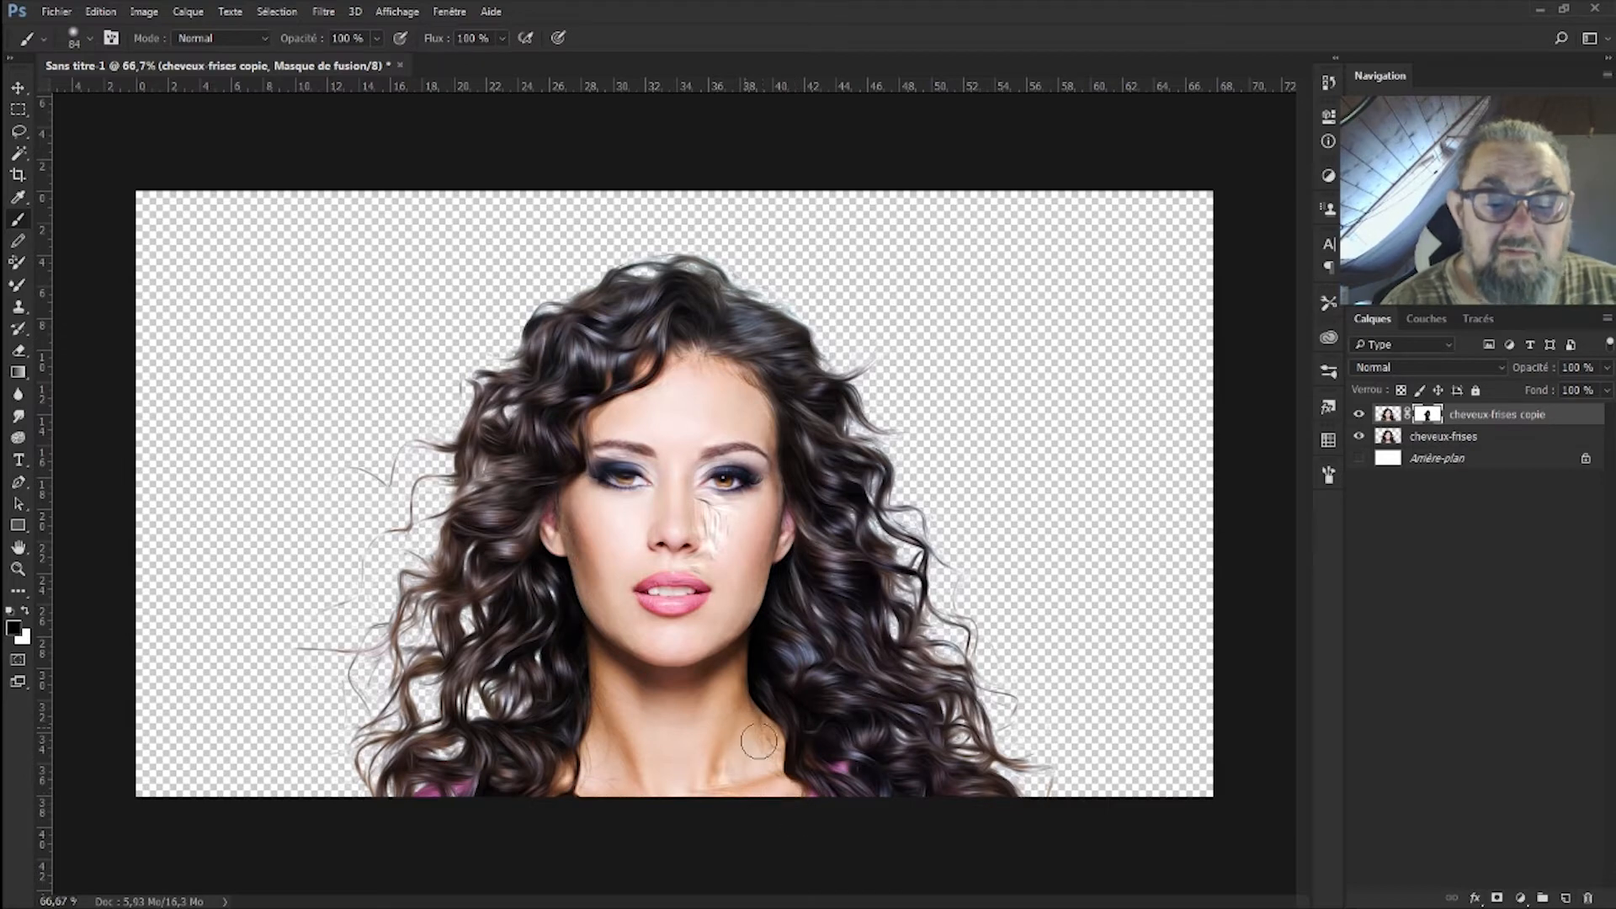
mouse_move(712, 704)
mouse_down()
mouse_move(698, 527)
mouse_move(697, 541)
mouse_move(709, 486)
mouse_up()
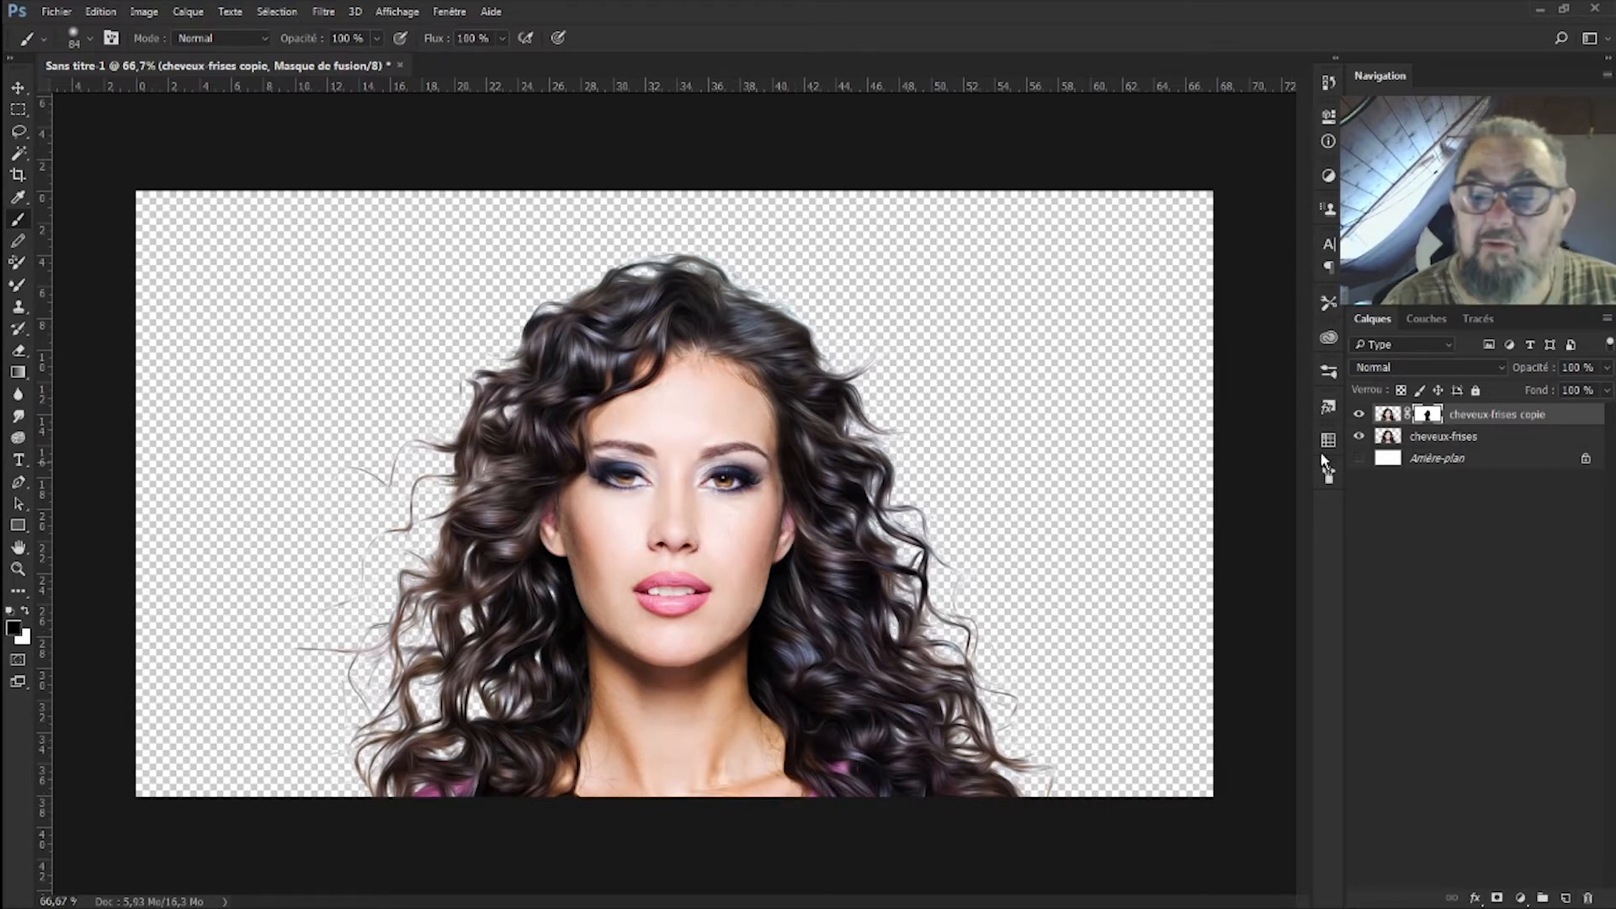
Step: Hide the cheveux-frises layer, mask out the leftover oil-paint patches at the eye, lips and chest, and show the layer again
click(1359, 436)
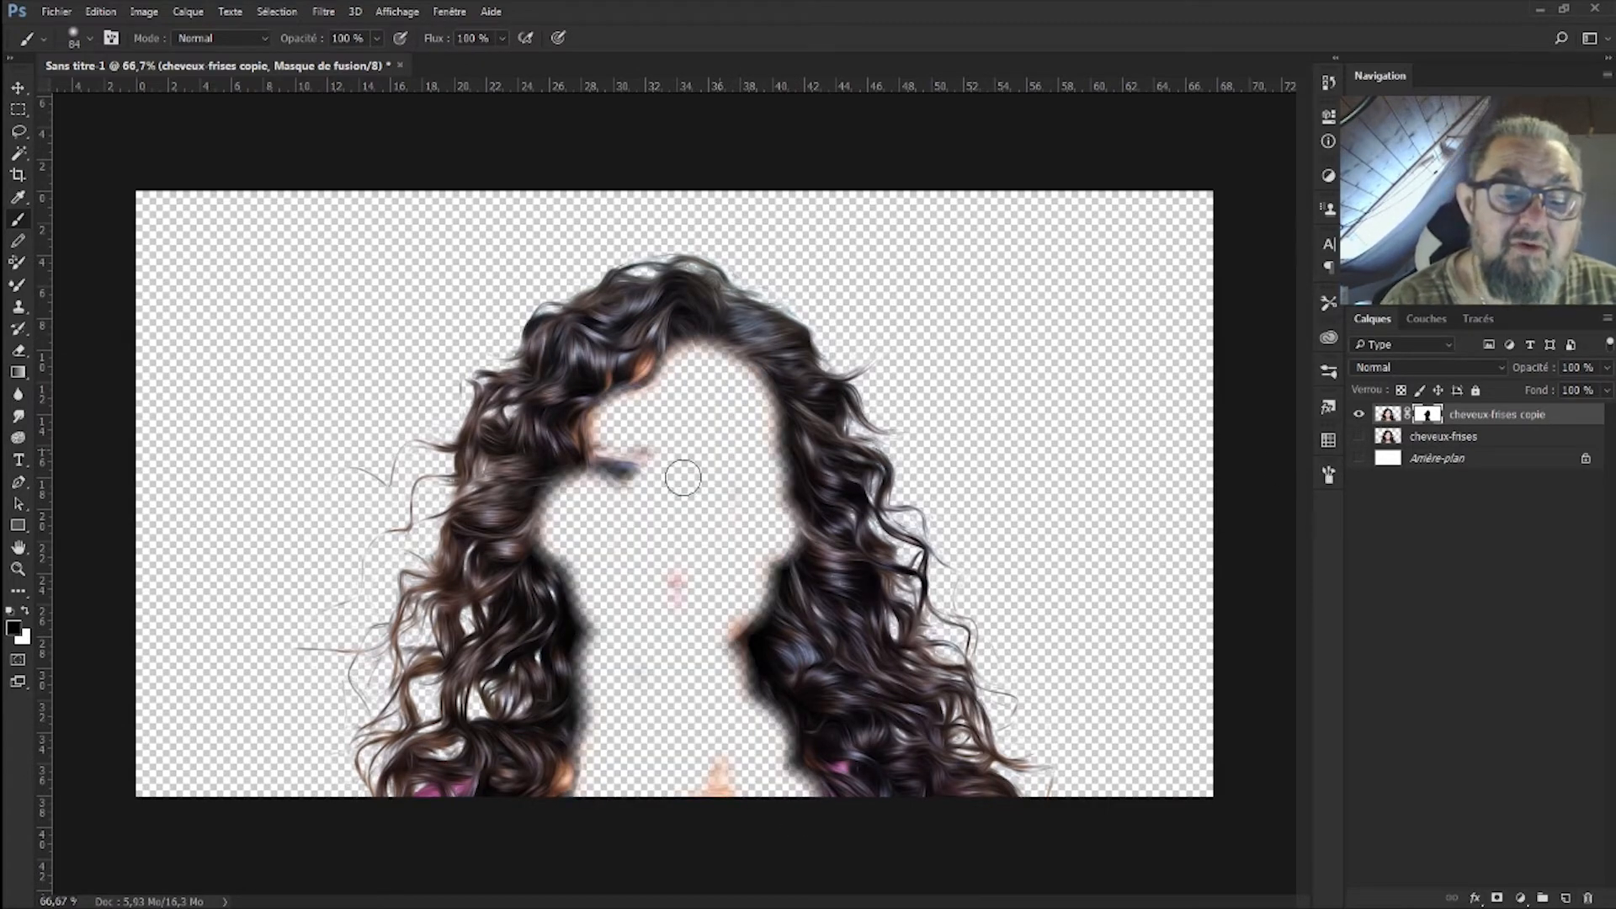
mouse_move(651, 461)
mouse_down()
mouse_move(621, 476)
mouse_move(615, 444)
mouse_move(606, 480)
mouse_up()
mouse_move(682, 592)
mouse_down()
mouse_move(678, 631)
mouse_move(657, 617)
mouse_move(726, 786)
mouse_move(706, 802)
mouse_move(669, 780)
mouse_move(643, 801)
mouse_move(725, 815)
mouse_up()
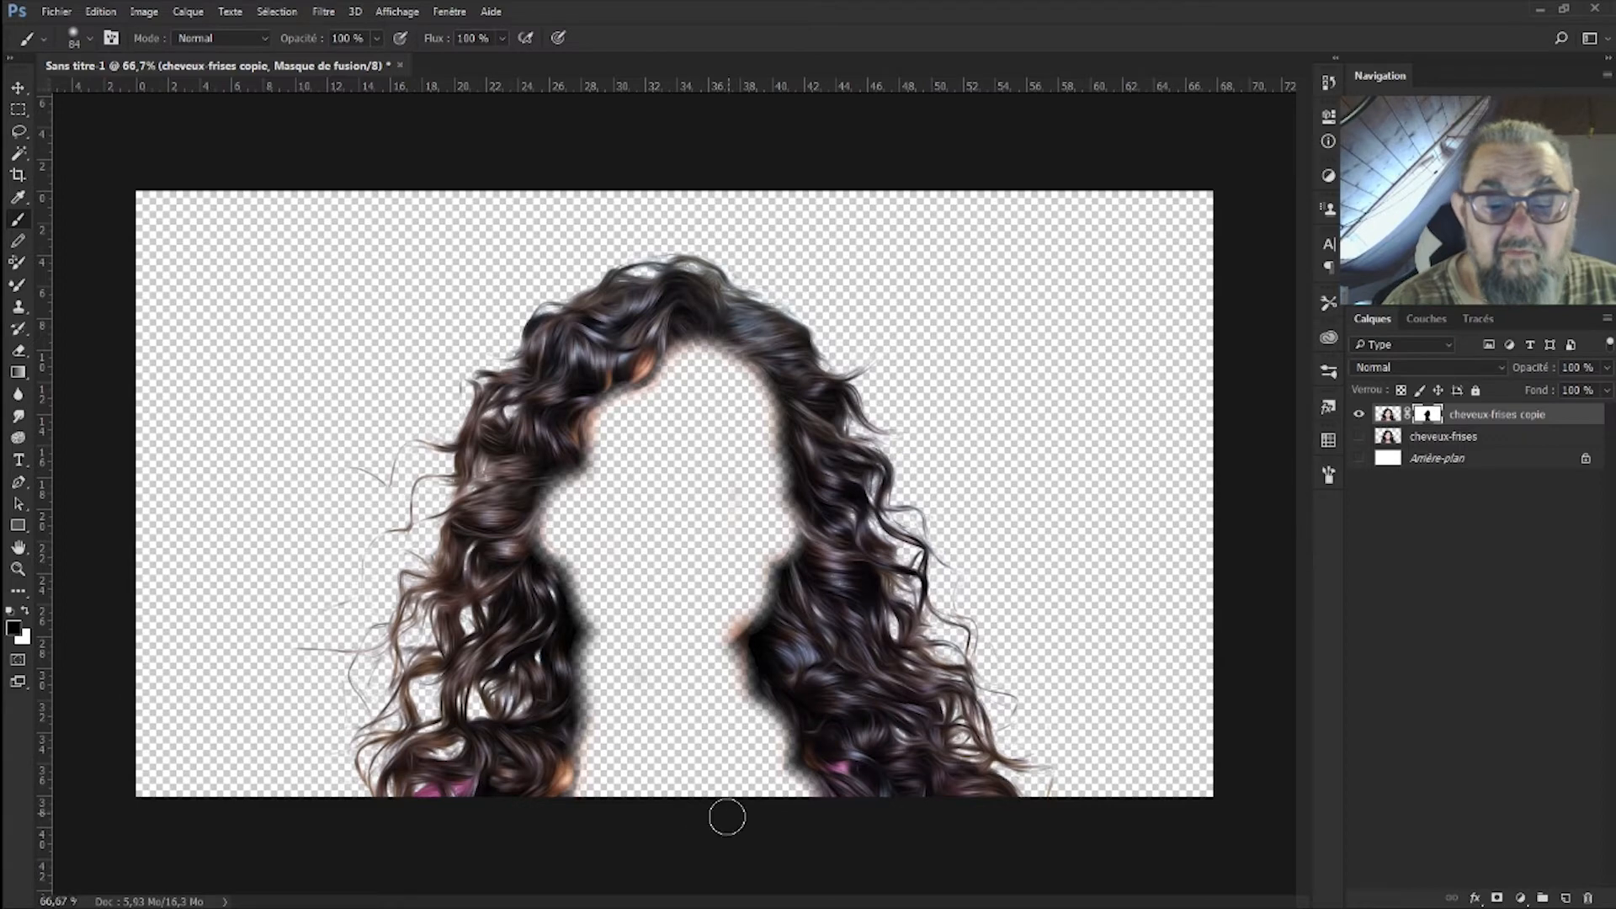
click(1358, 436)
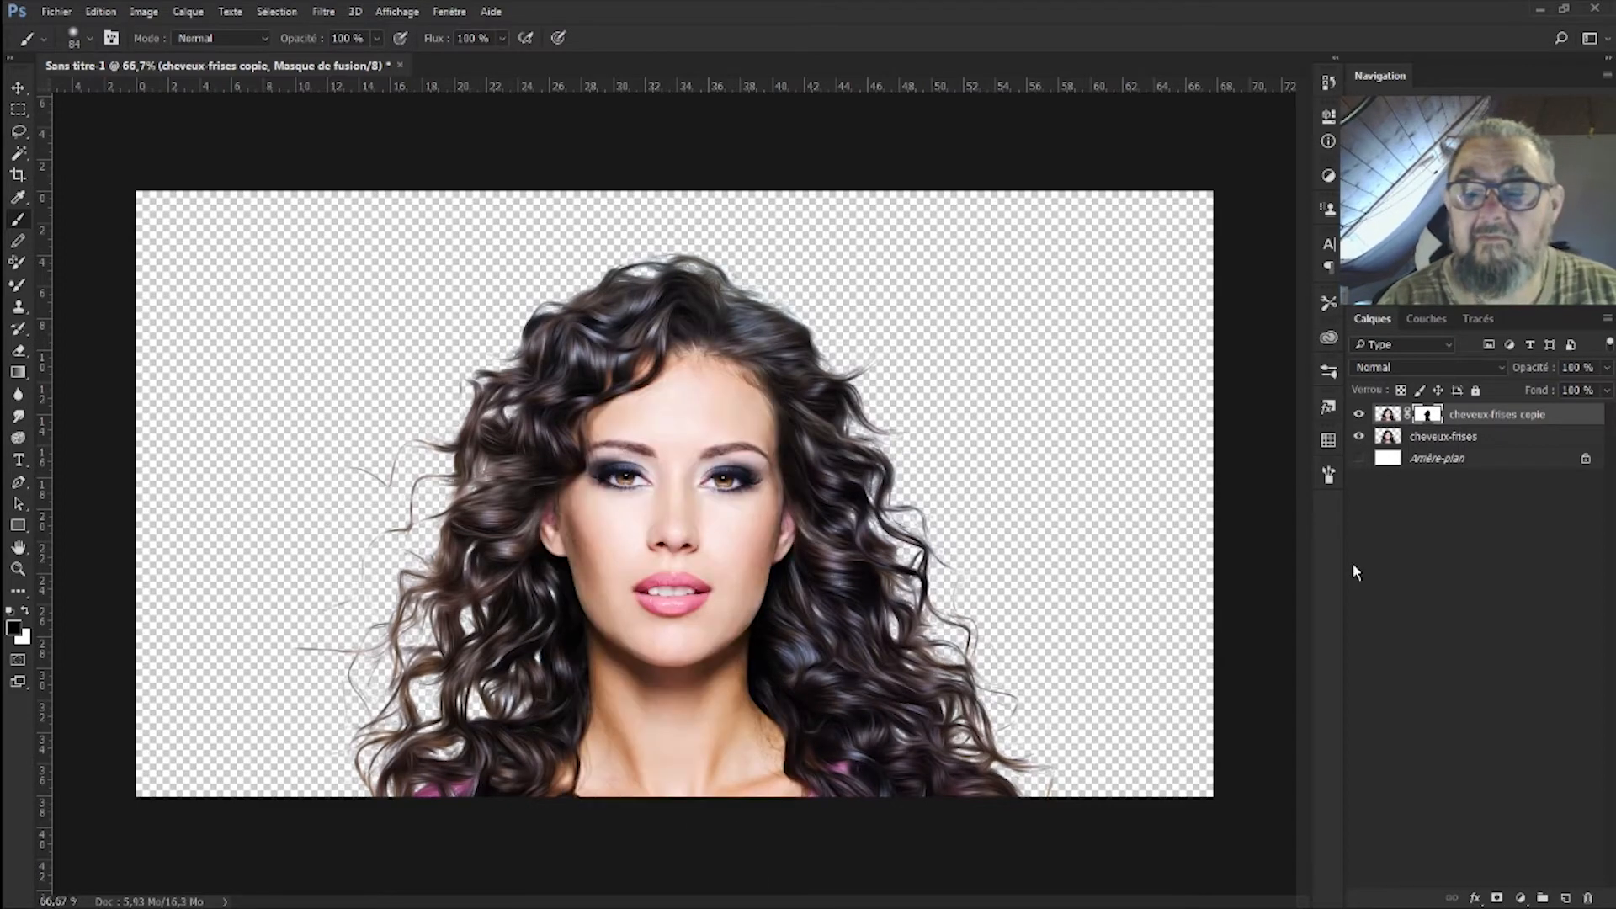
Step: Bake the mask into cheveux-frises copie by converting the layer to a smart object and rasterizing it
click(1479, 419)
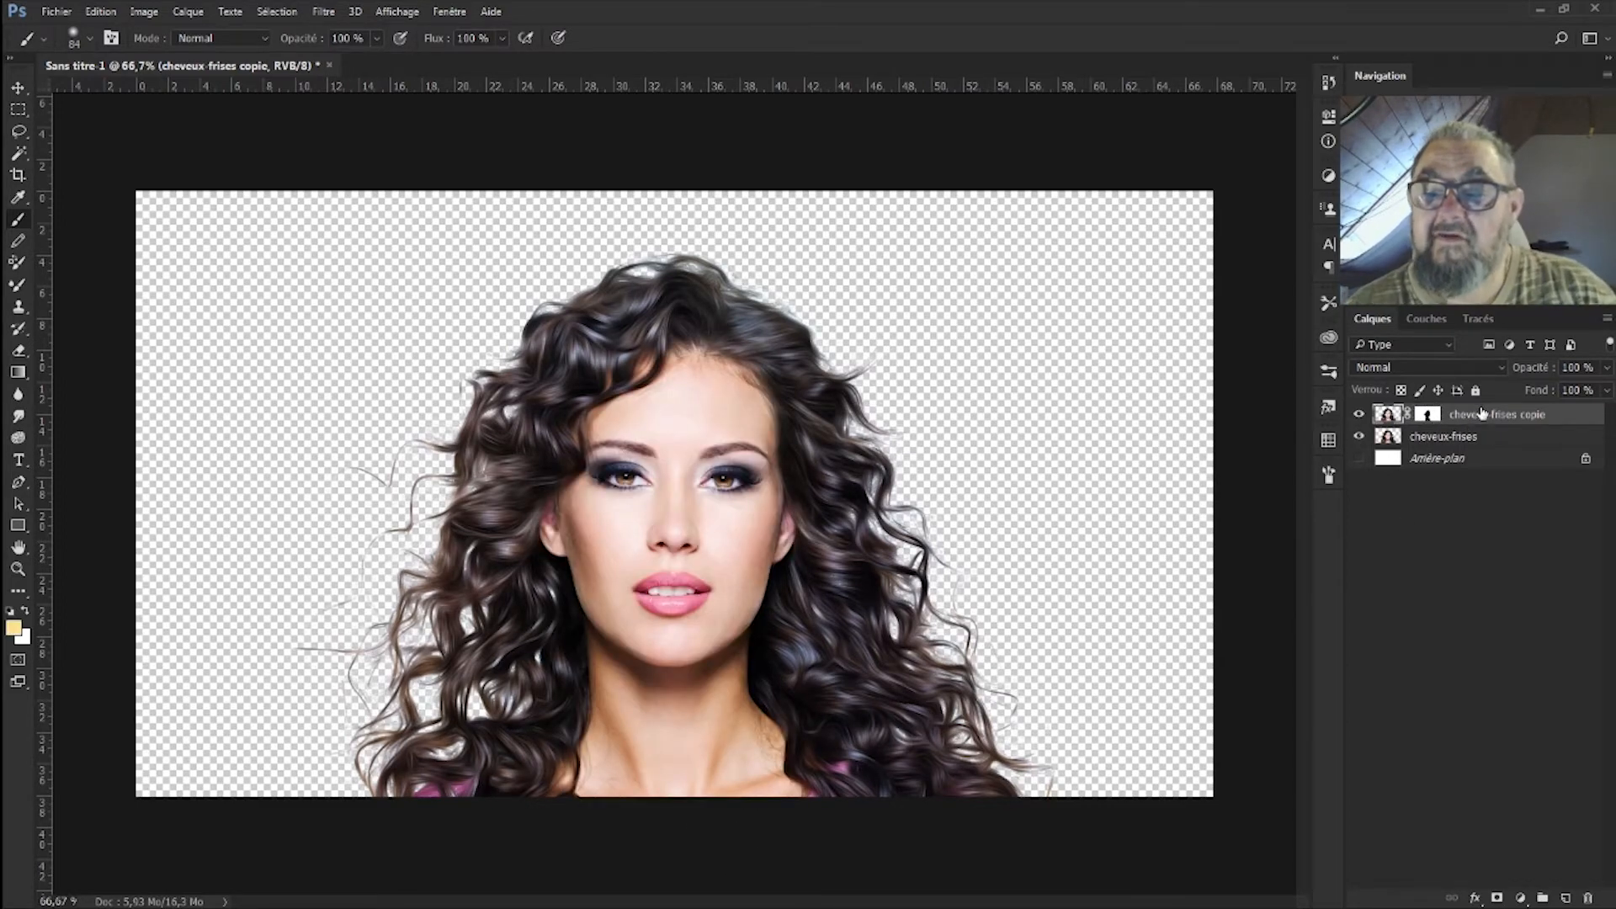
right_click(1483, 412)
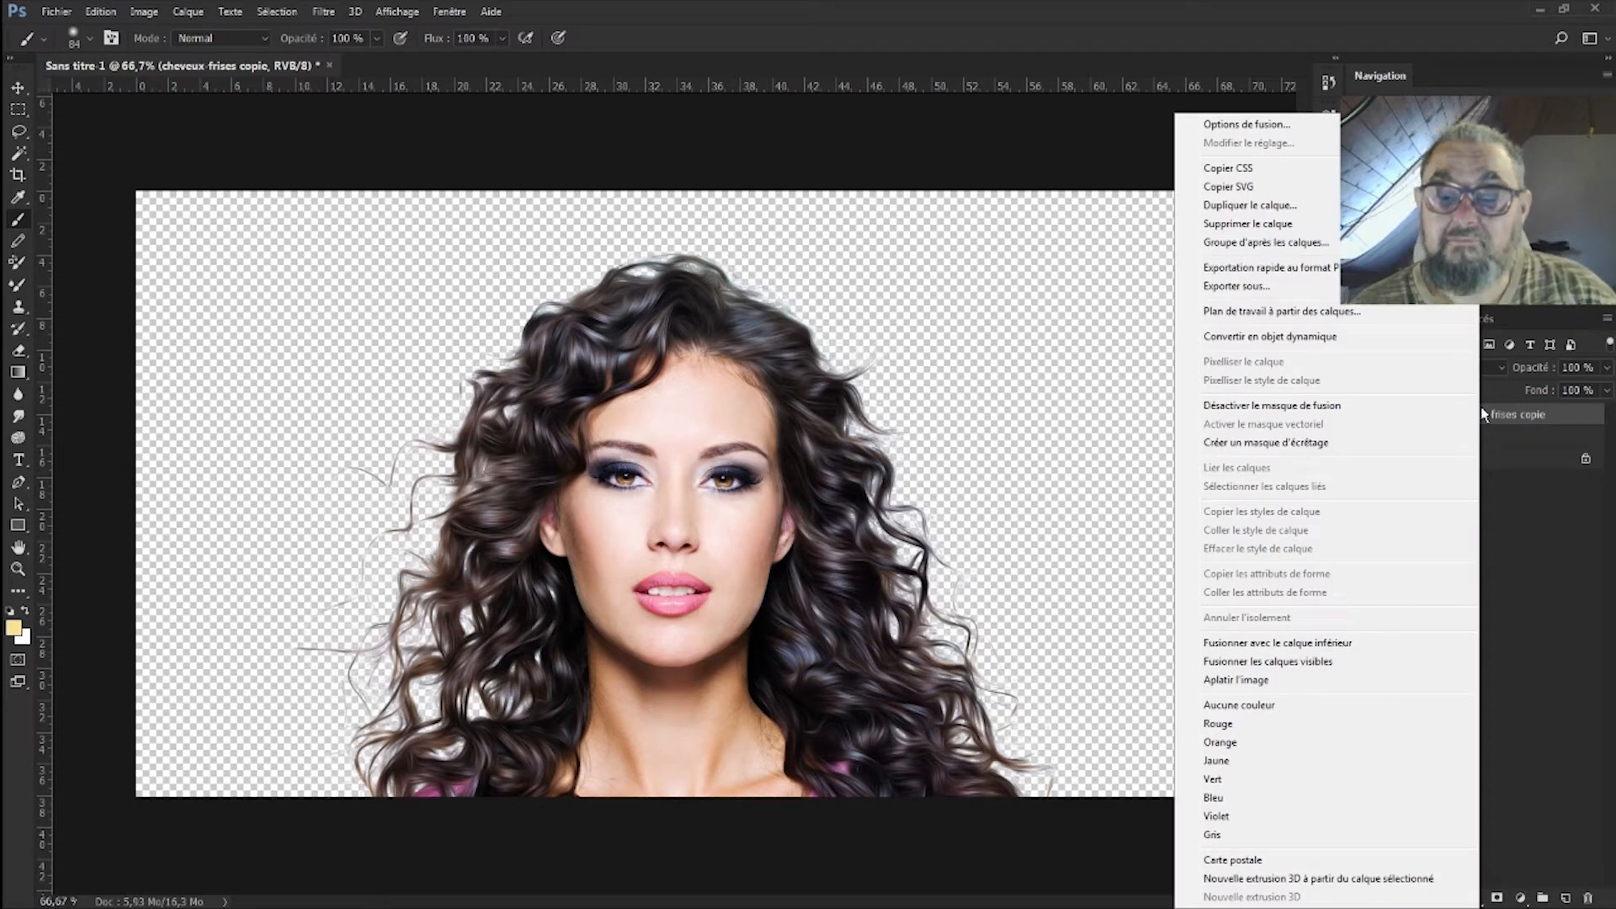
click(1330, 336)
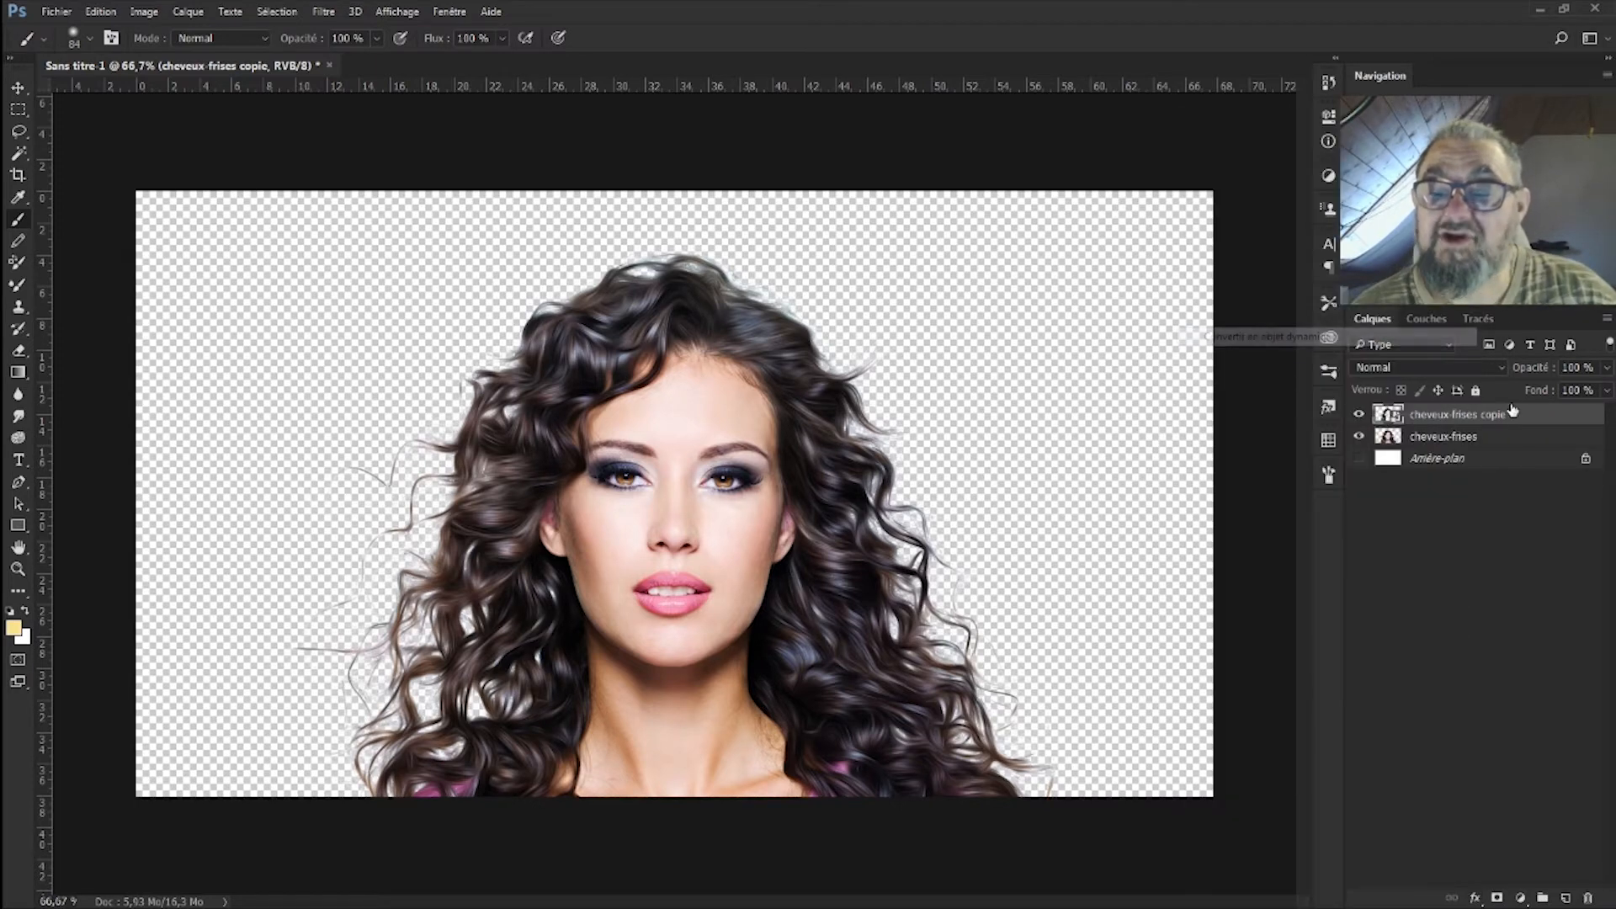
right_click(1499, 416)
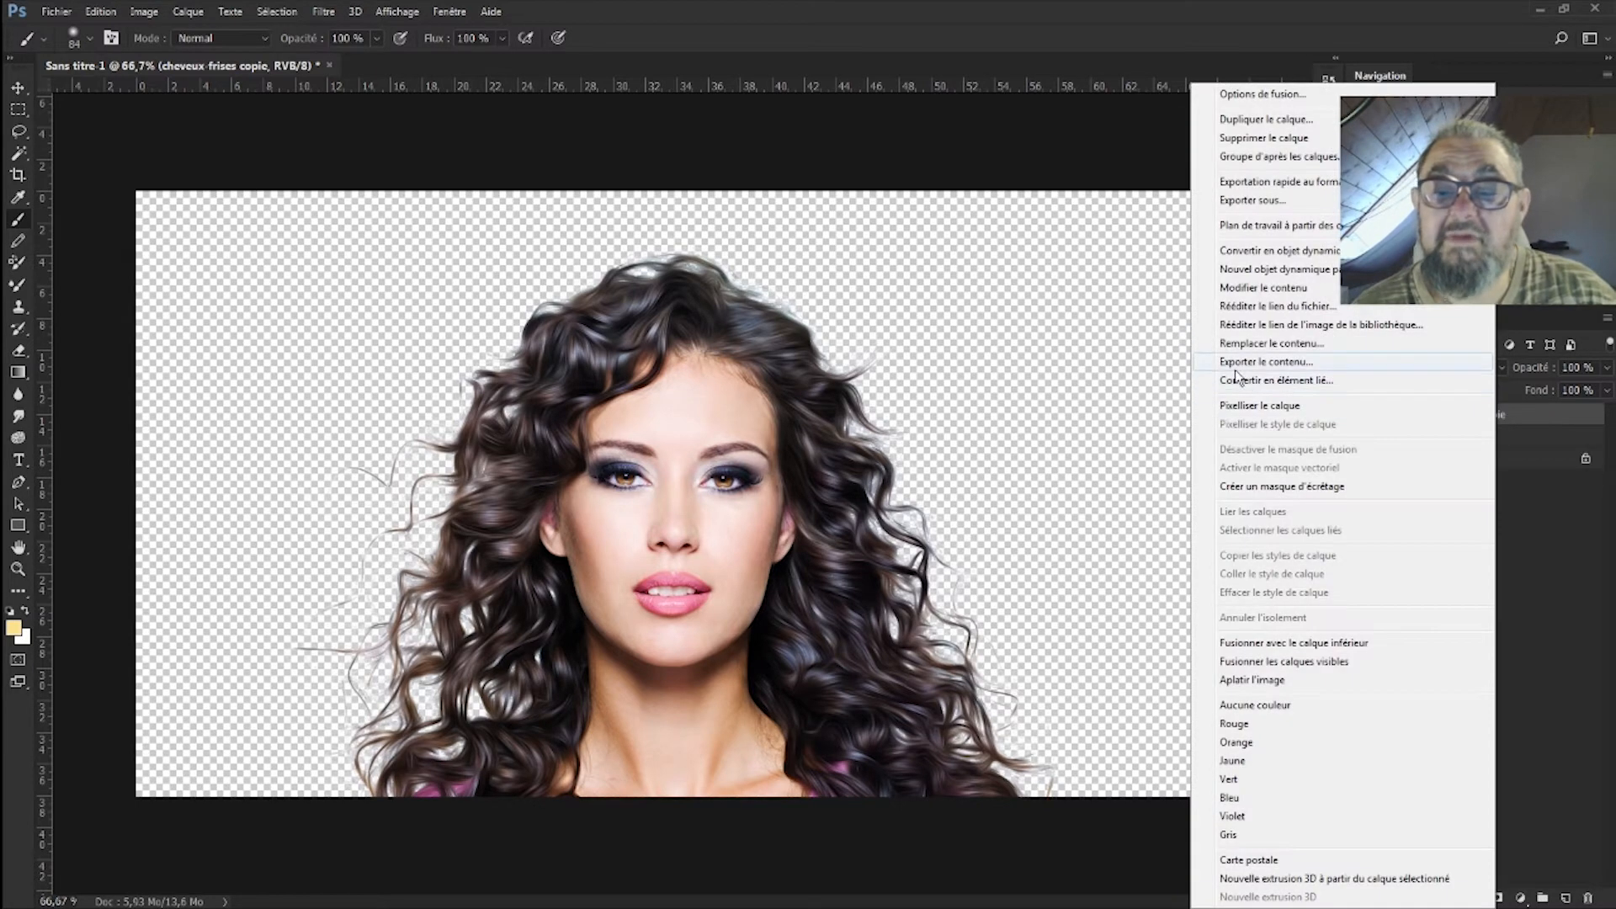
click(1288, 408)
Step: Desaturate the hair on the cheveux-frises copie layer
click(160, 12)
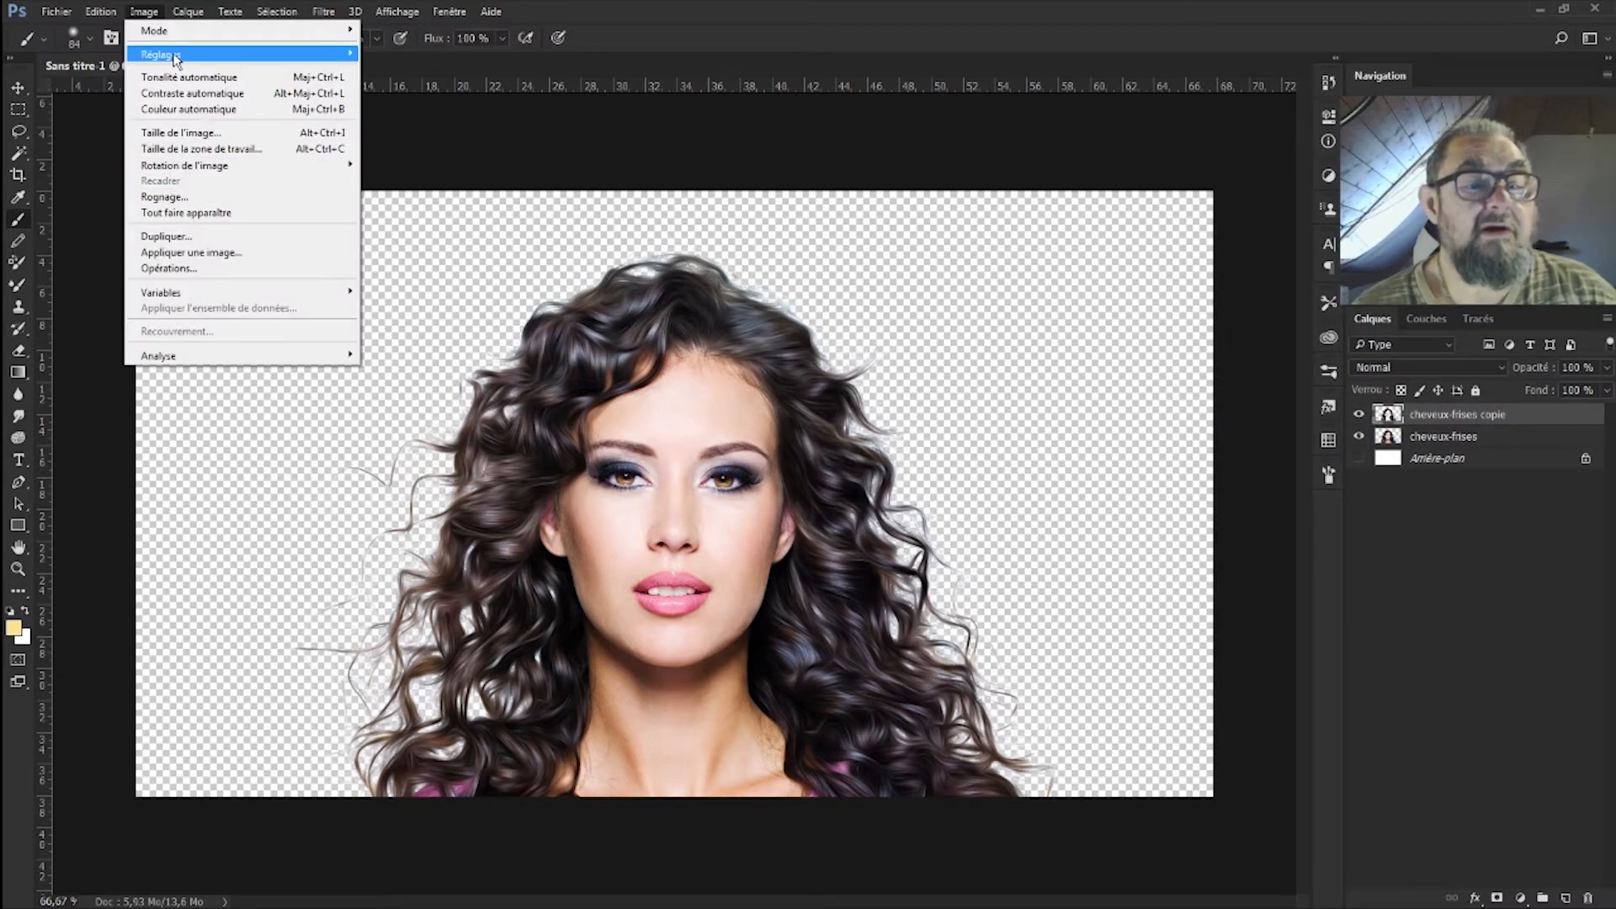
mouse_move(177, 57)
click(400, 372)
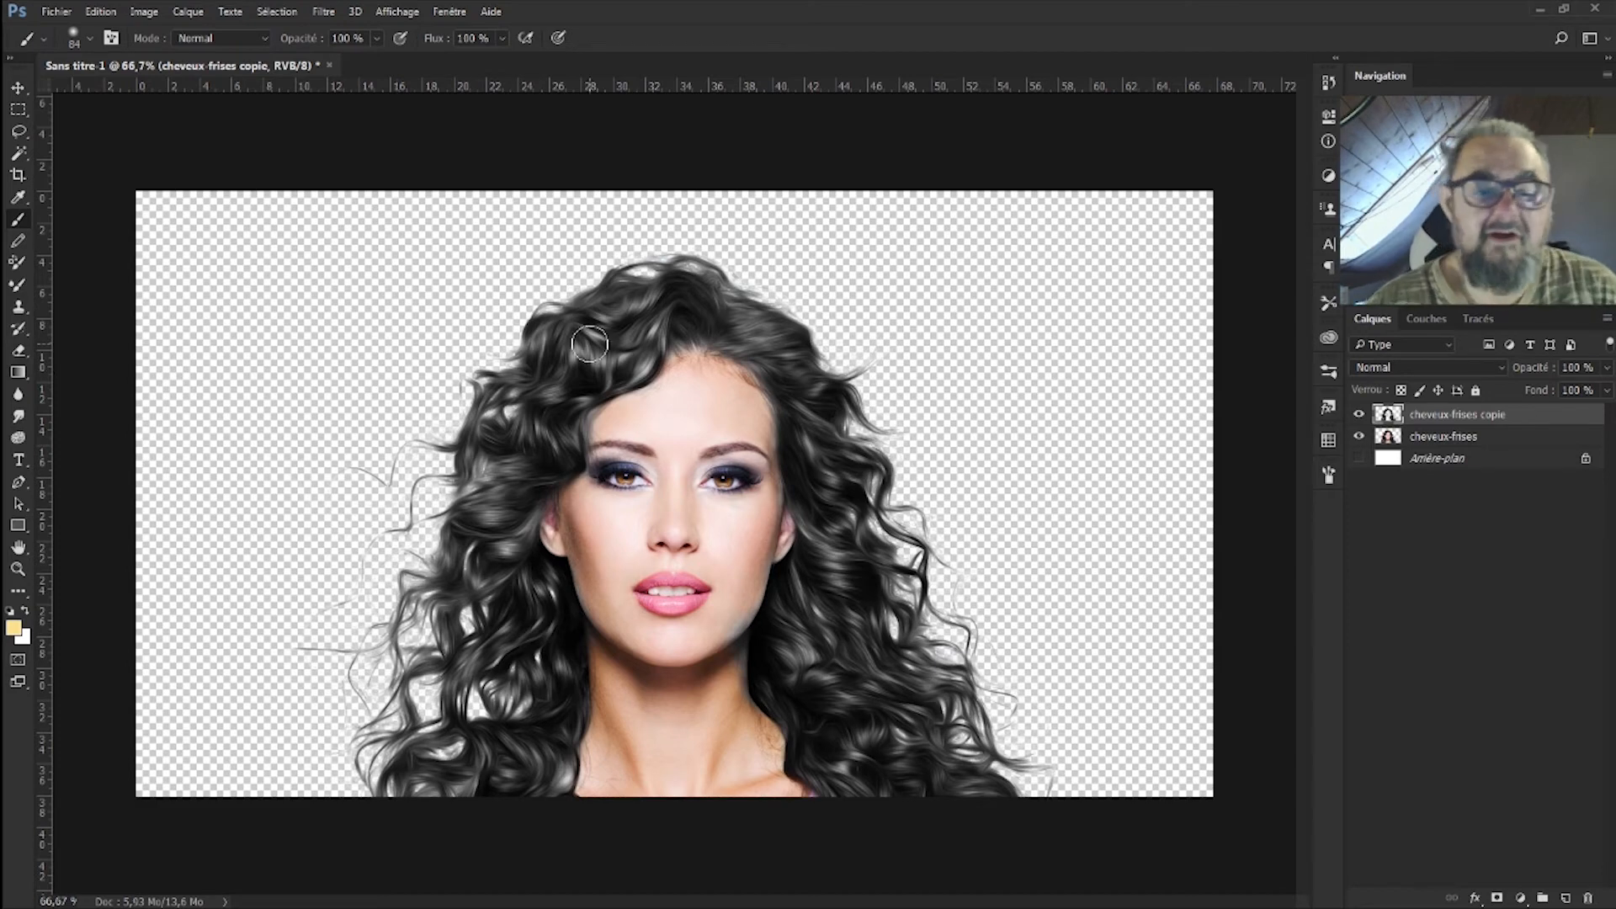
Step: Apply a Black & White adjustment to the hair layer with tint enabled, hue 42° and saturation 39%
click(139, 15)
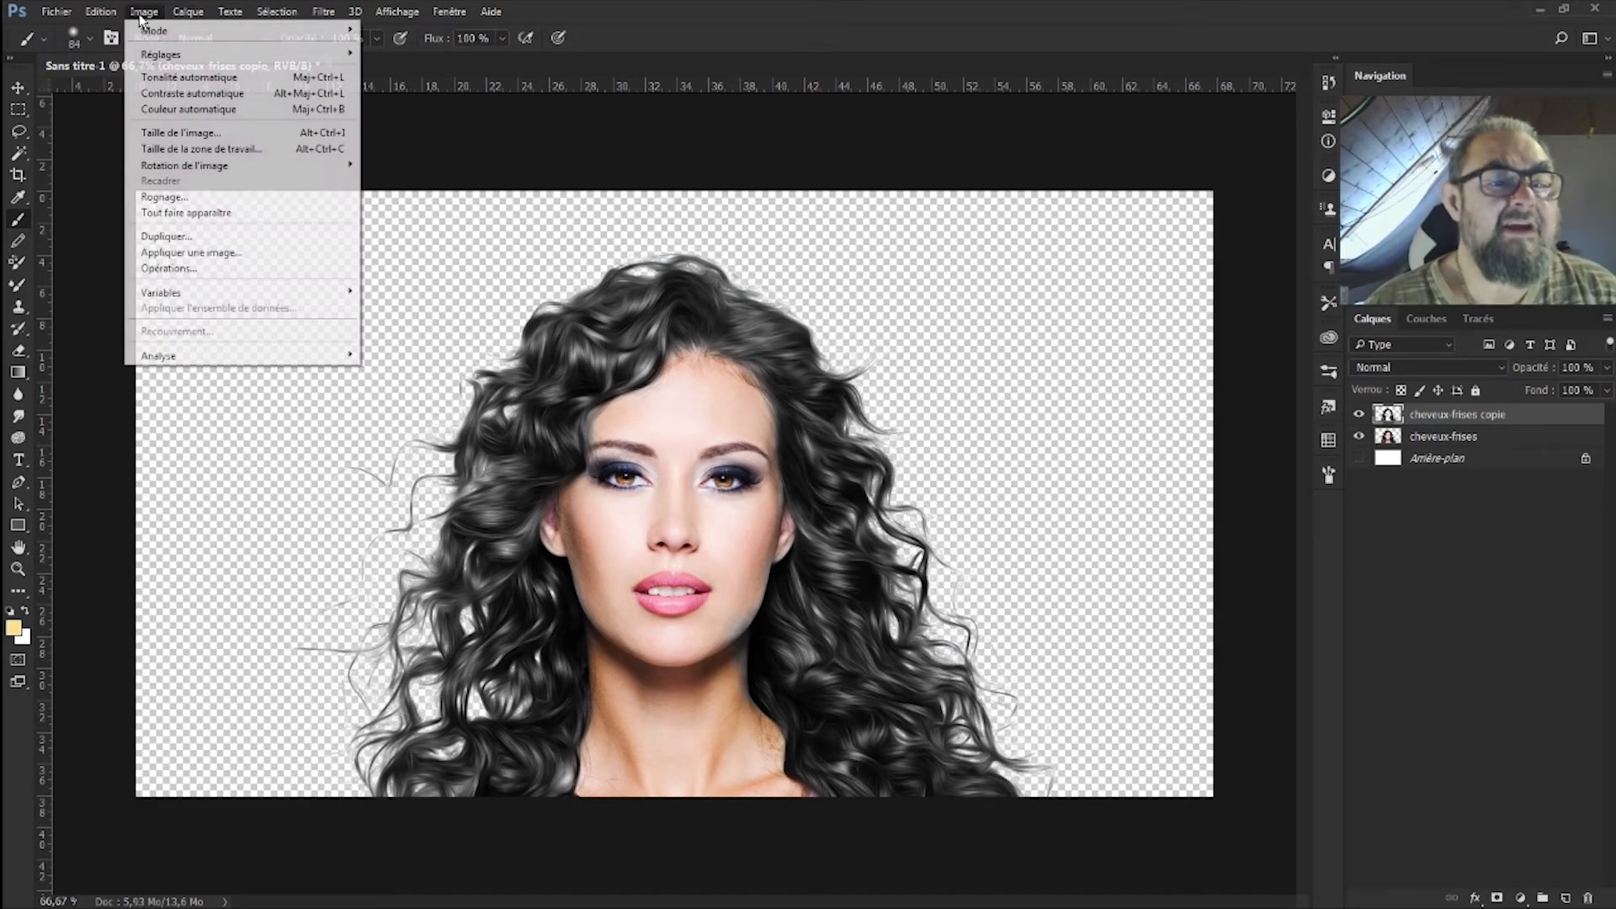
mouse_move(163, 57)
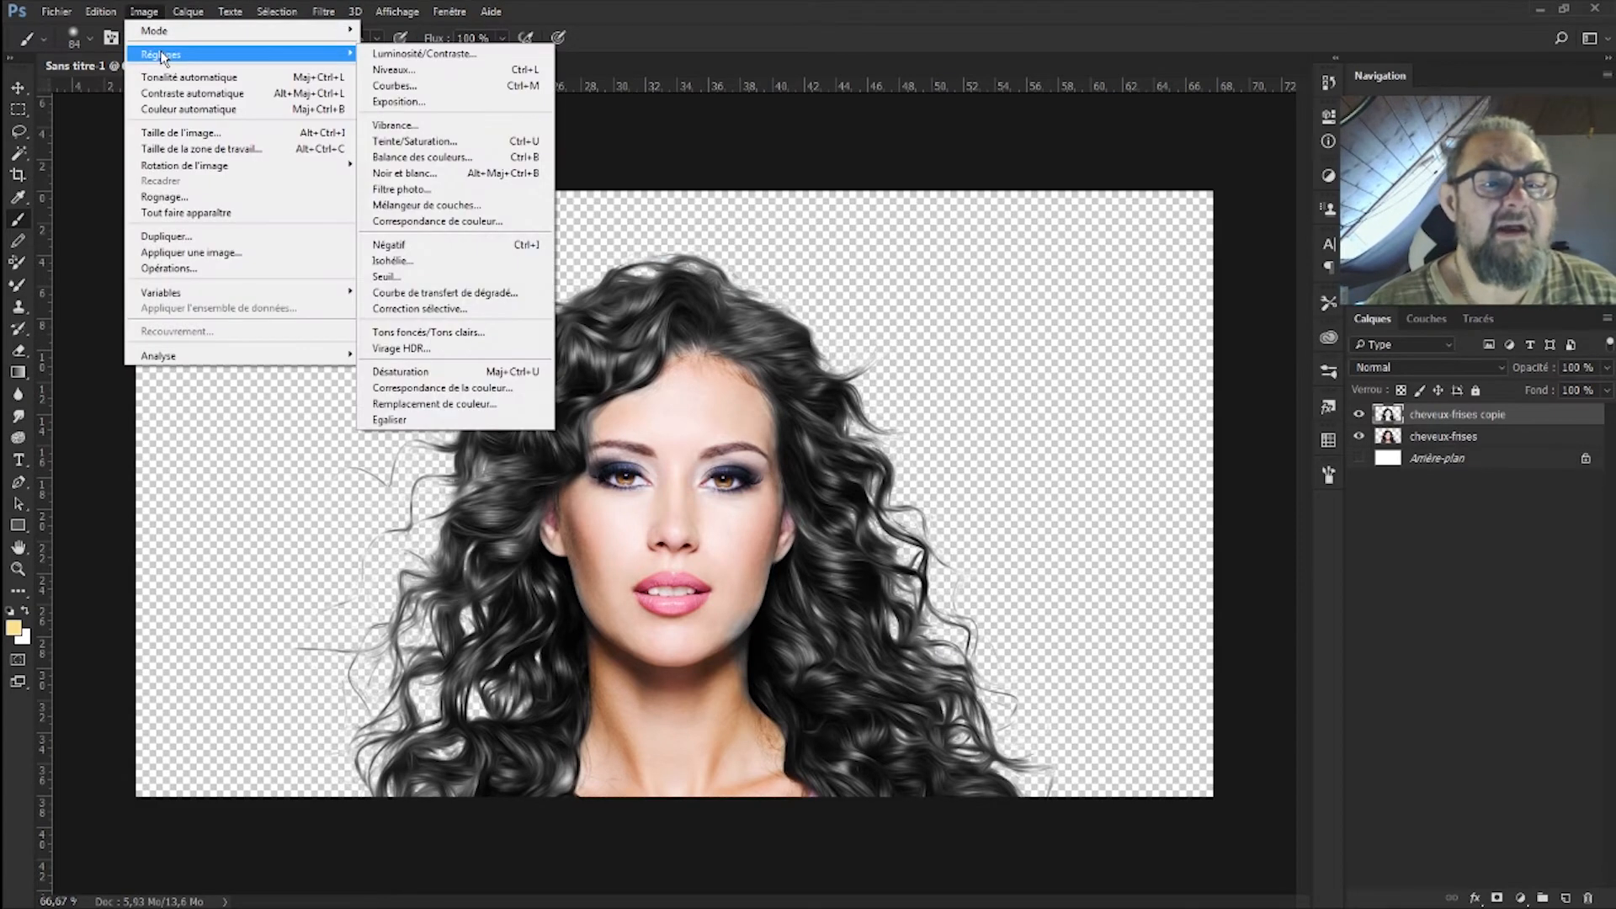
click(425, 173)
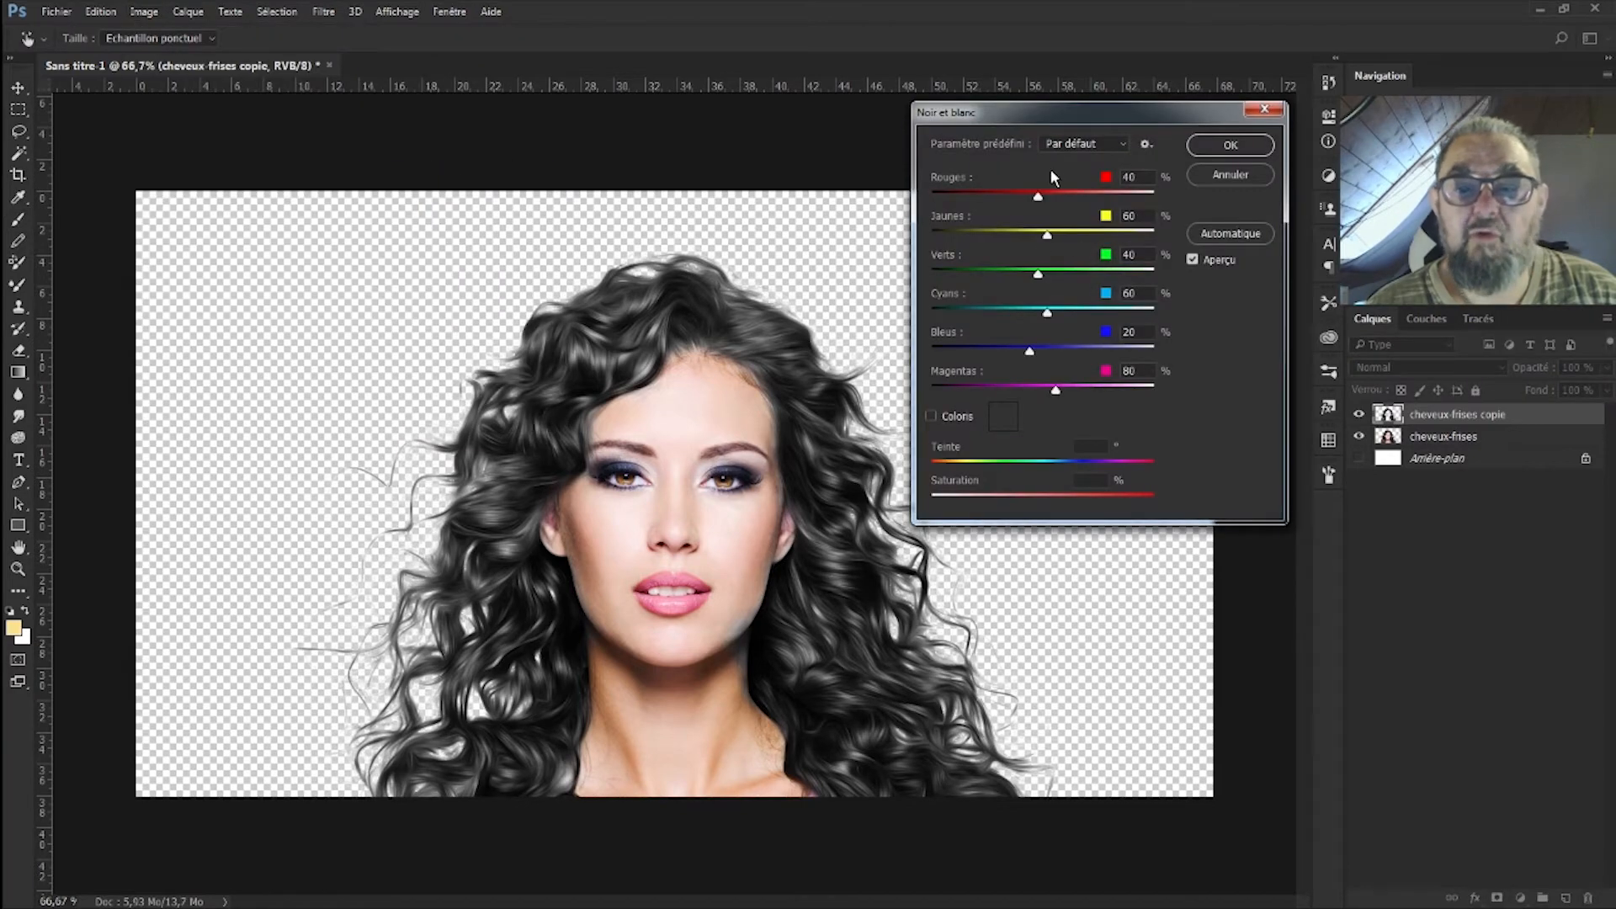
click(931, 417)
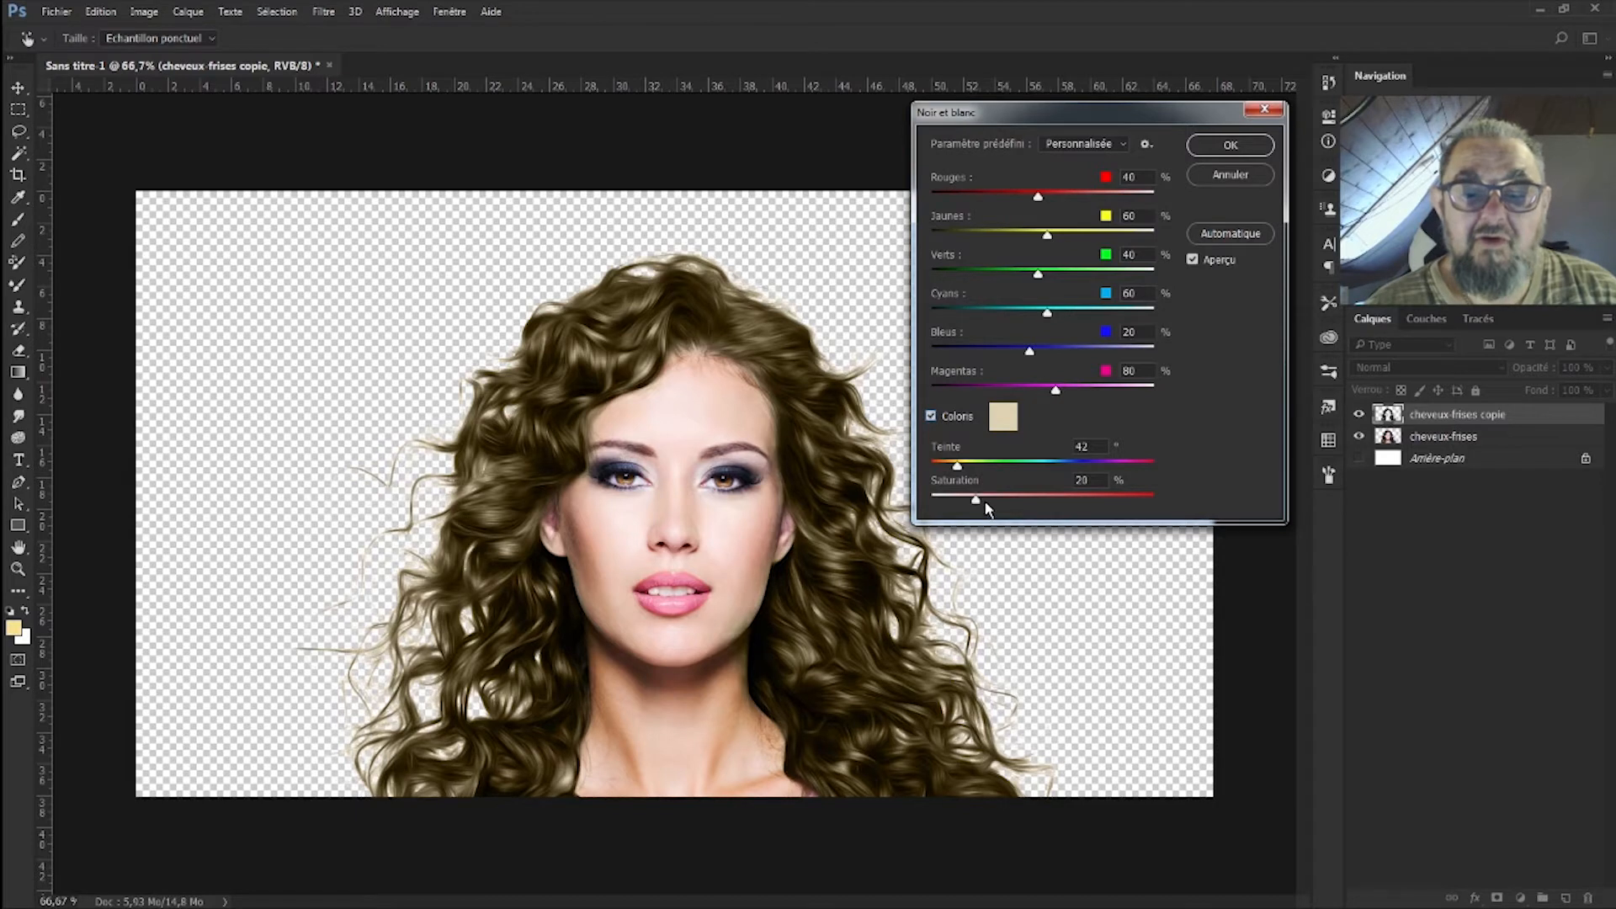
drag(995, 503, 1024, 508)
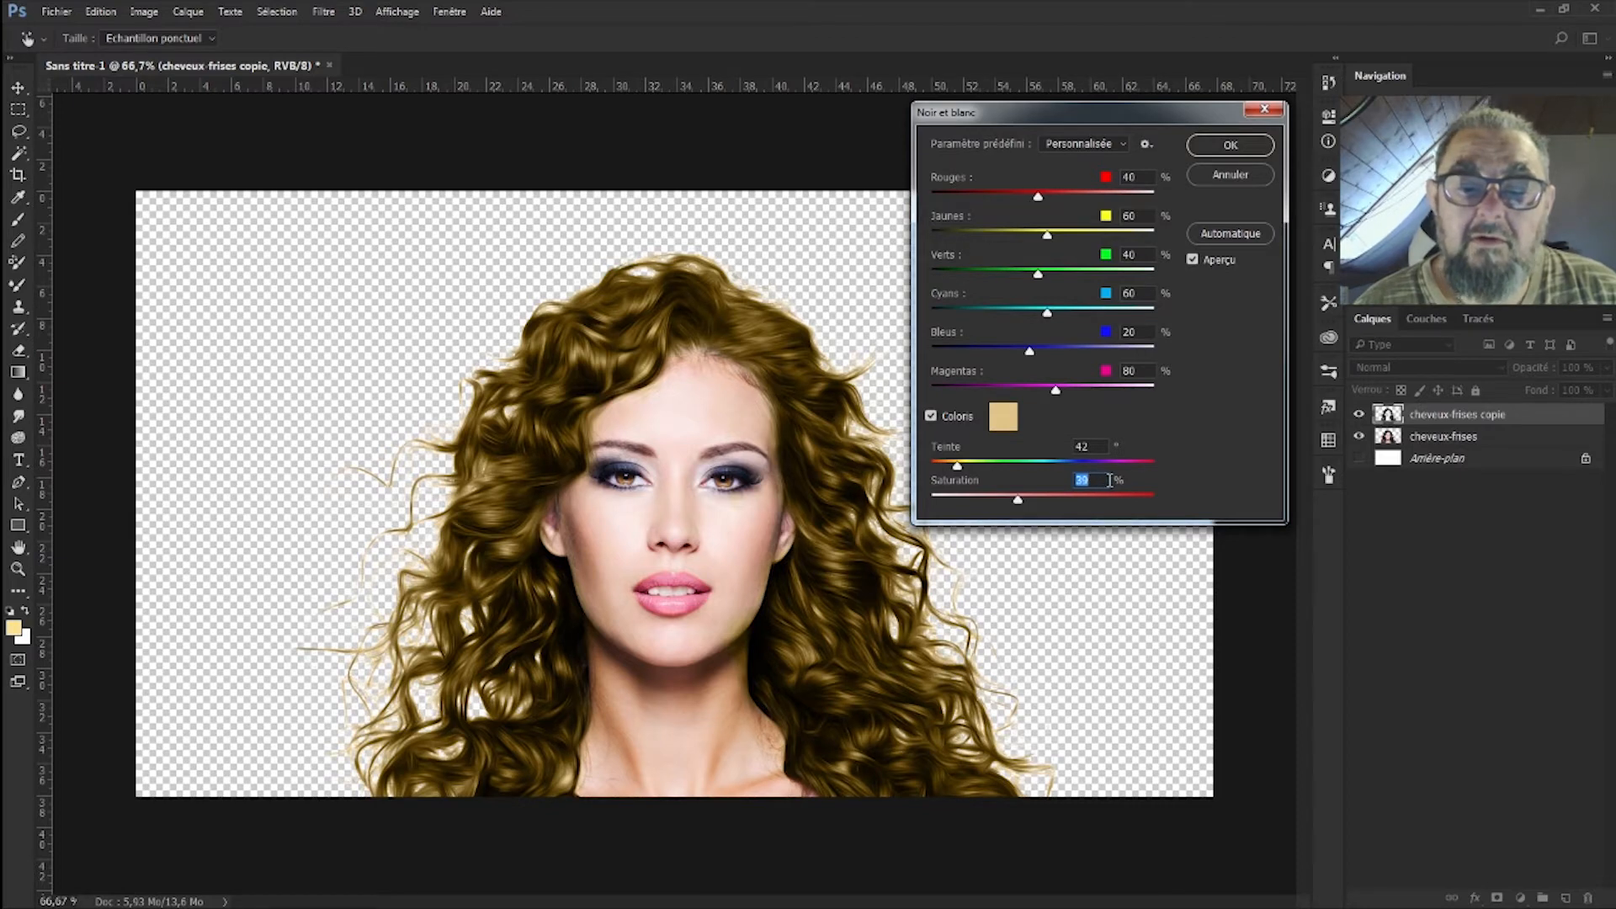
click(1248, 145)
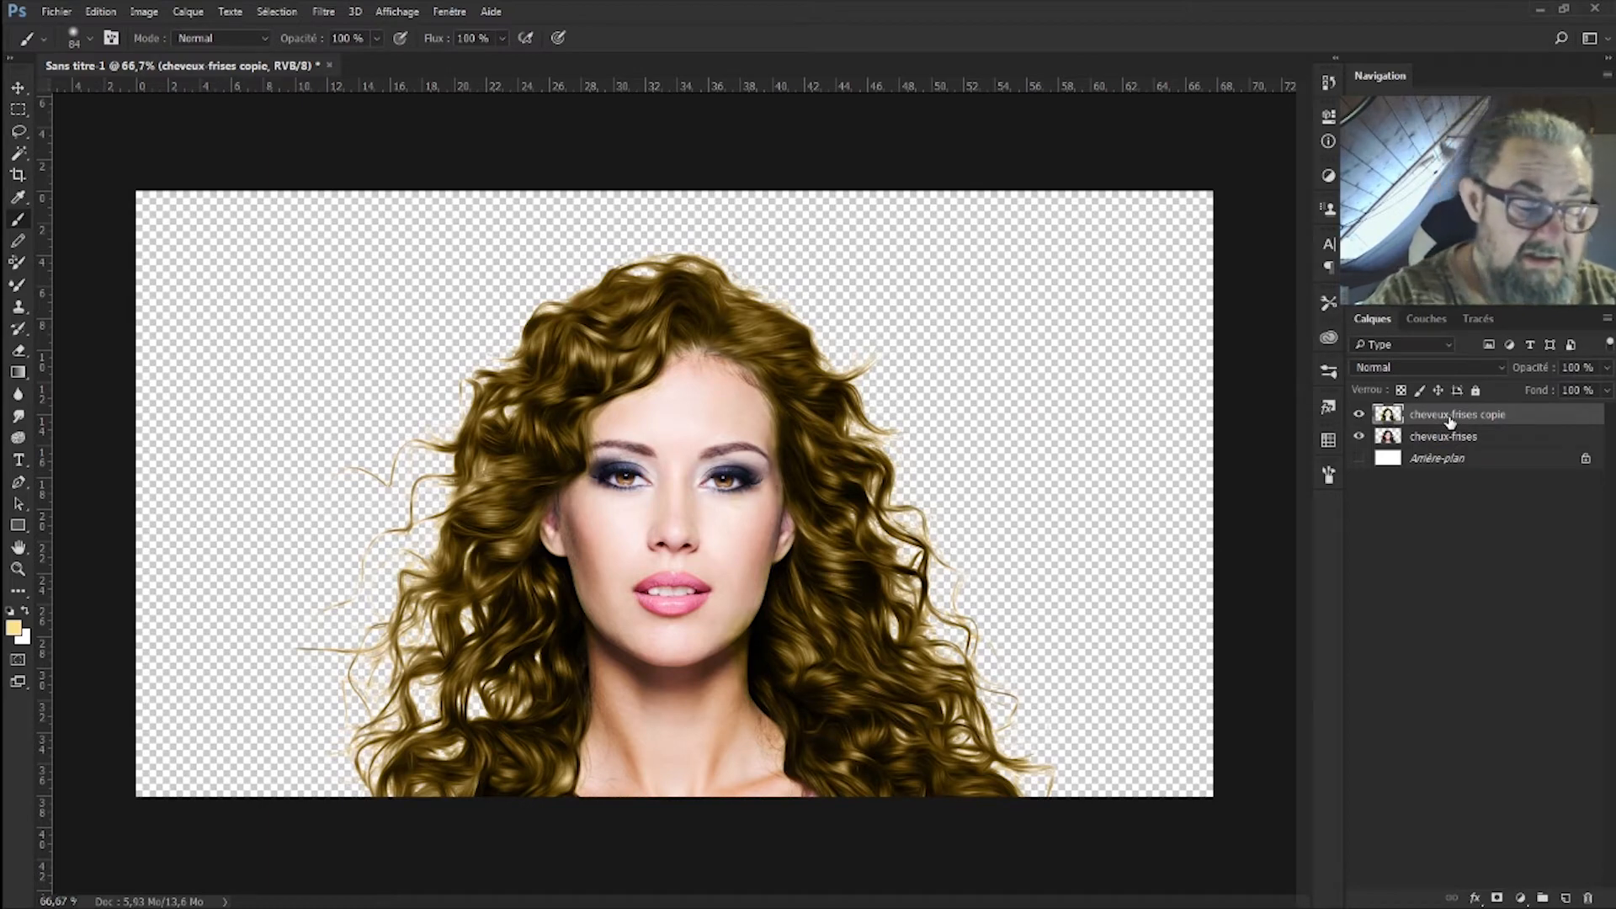
Step: Duplicate the tinted hair layer and apply a High Pass filter with a 2.8 pixel radius to the copy
key(ctrl+j)
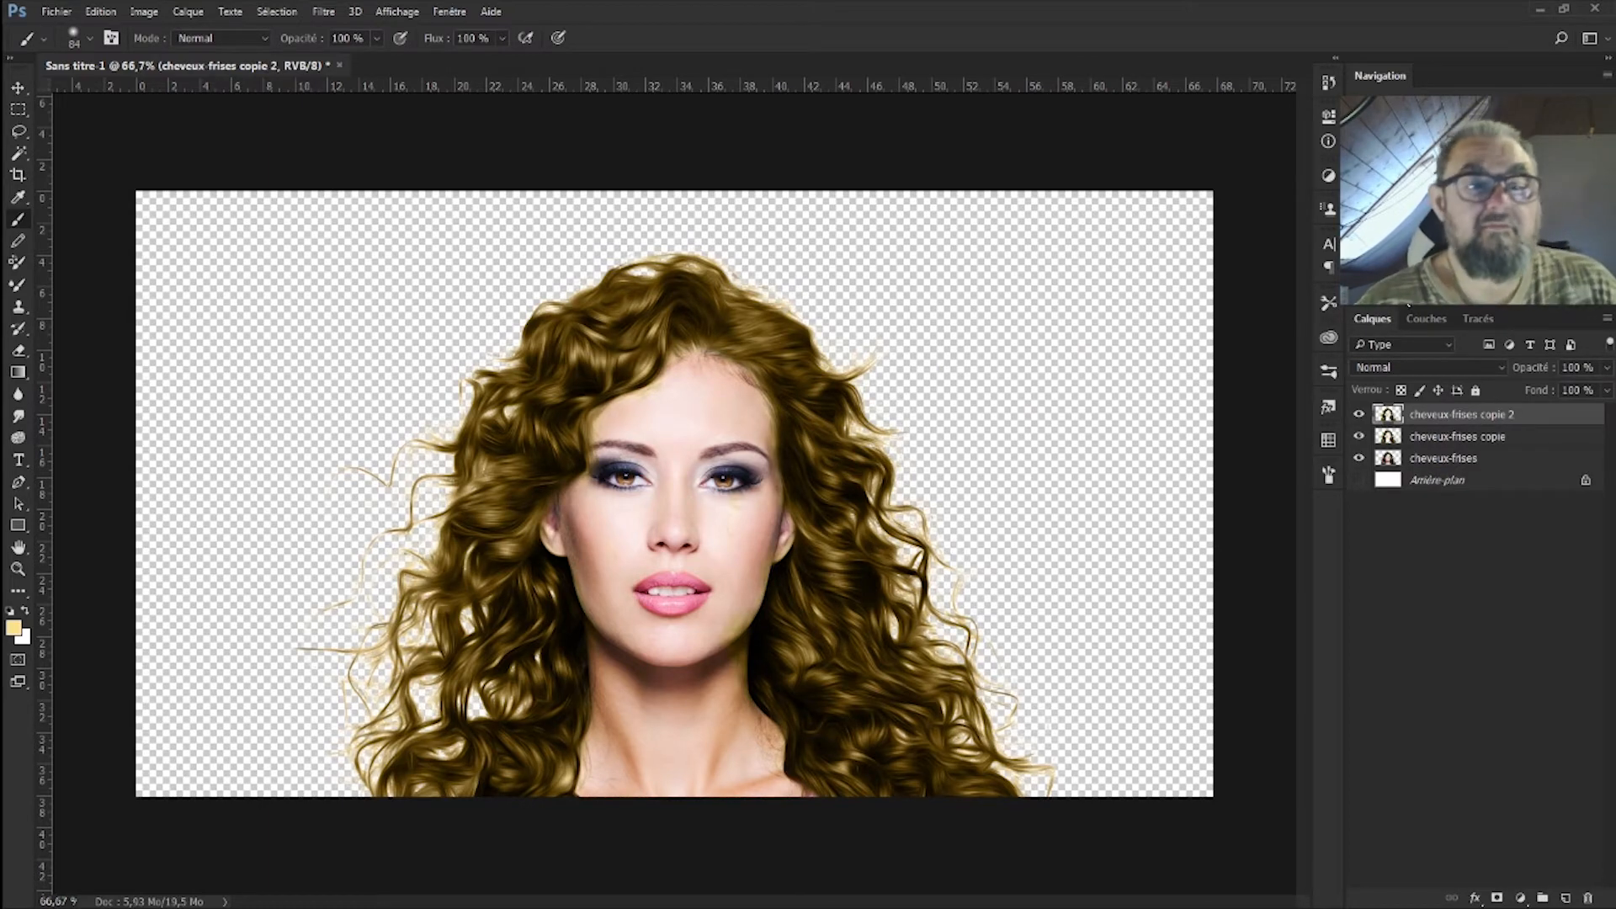
click(323, 11)
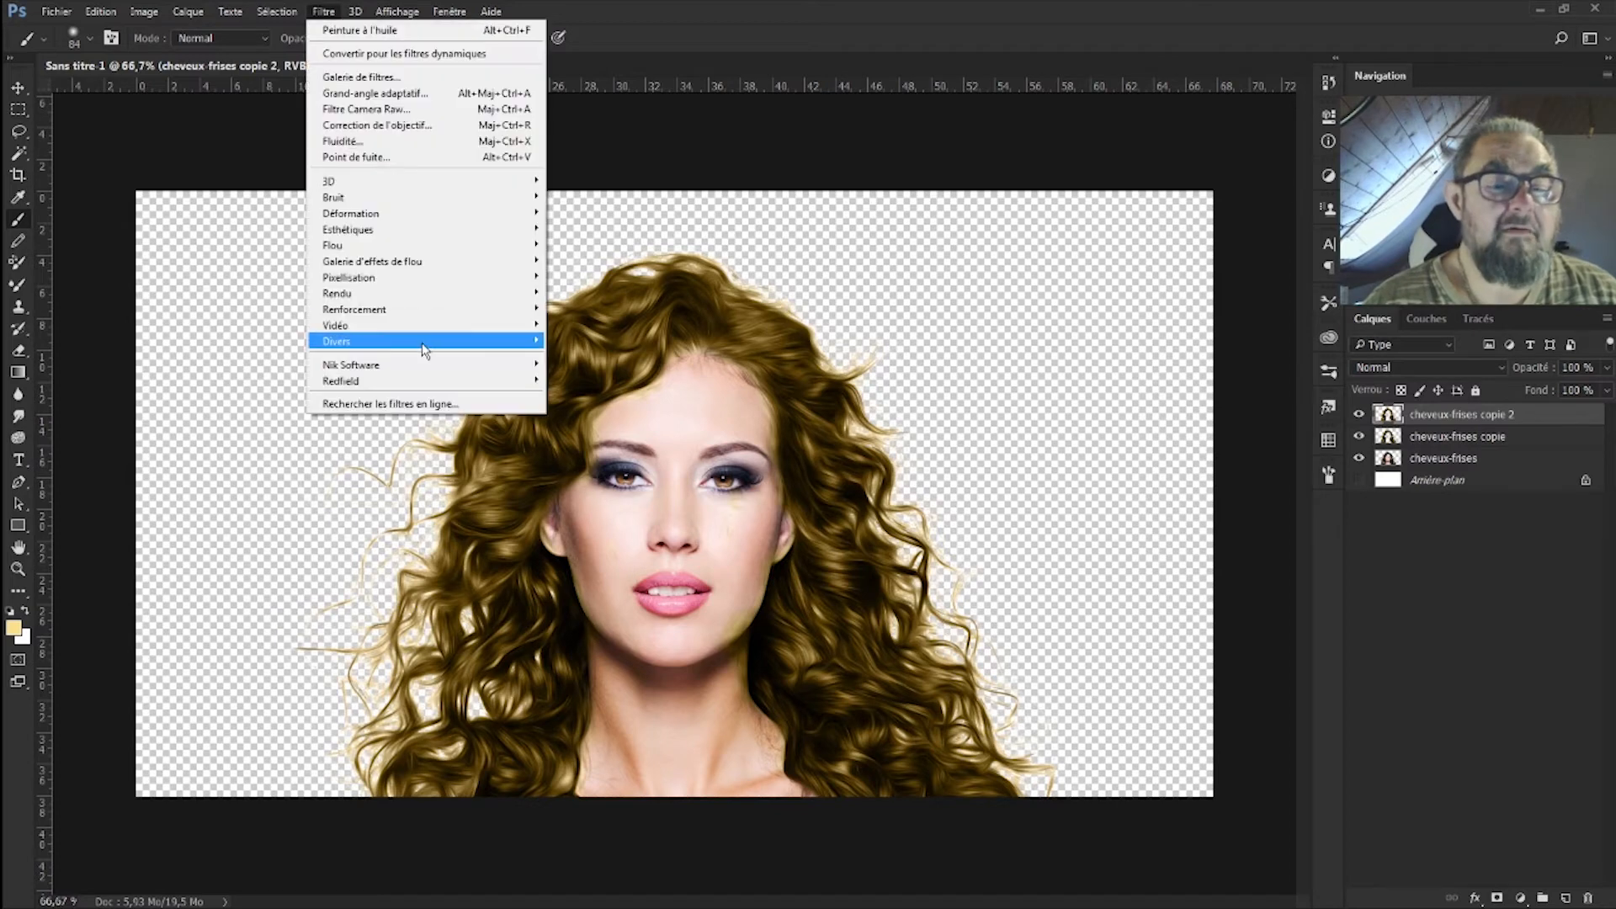
mouse_move(425, 349)
click(586, 388)
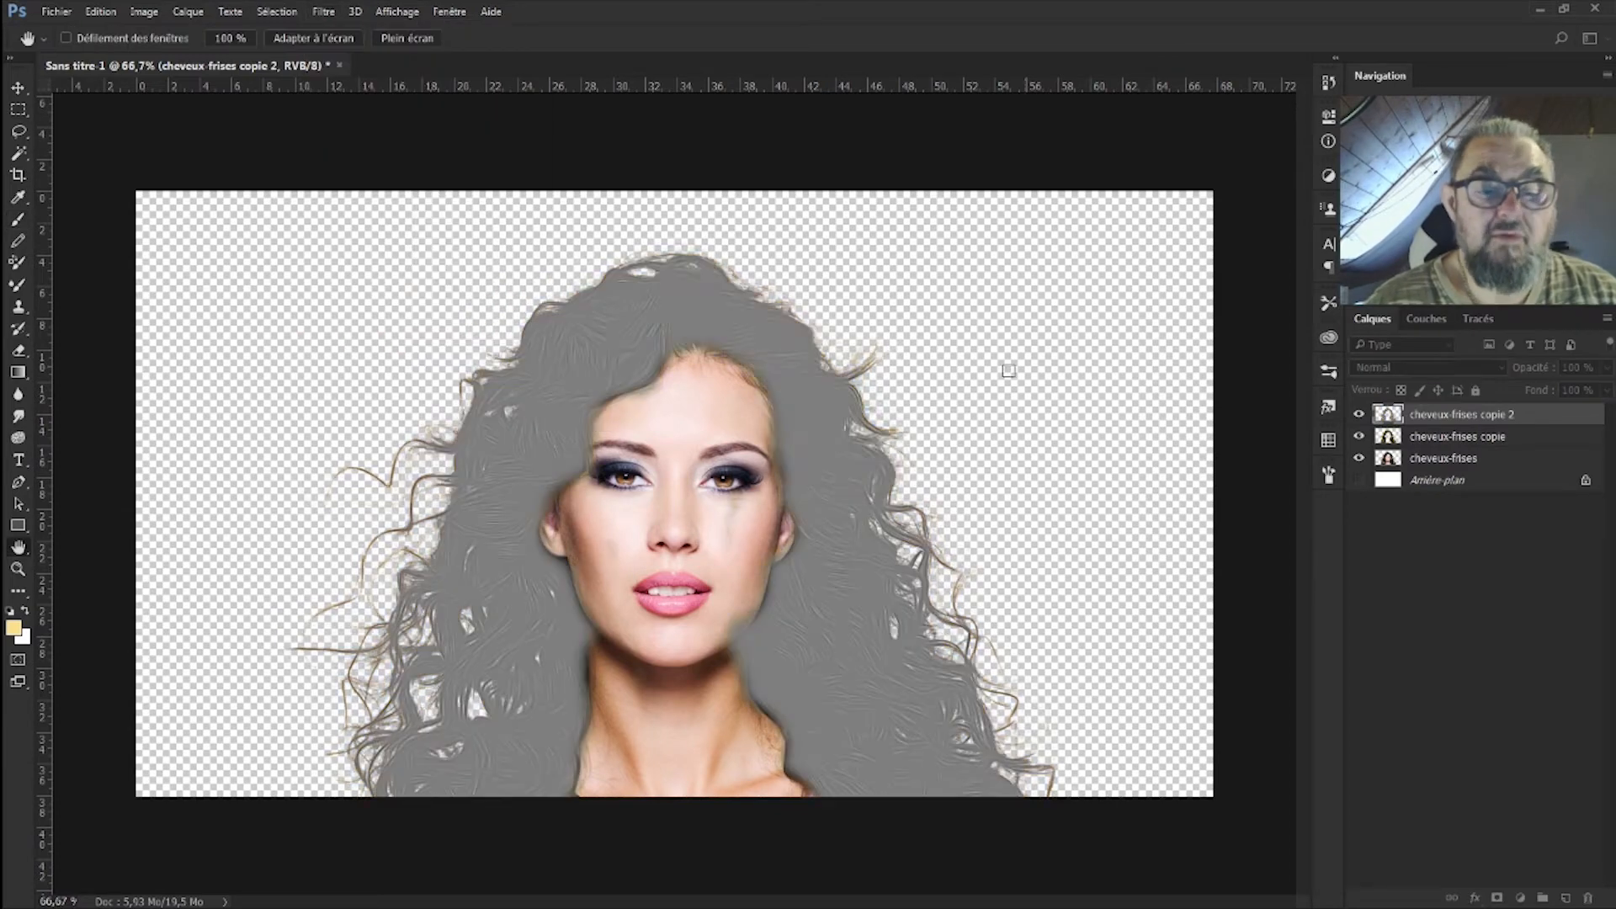
drag(698, 462, 709, 468)
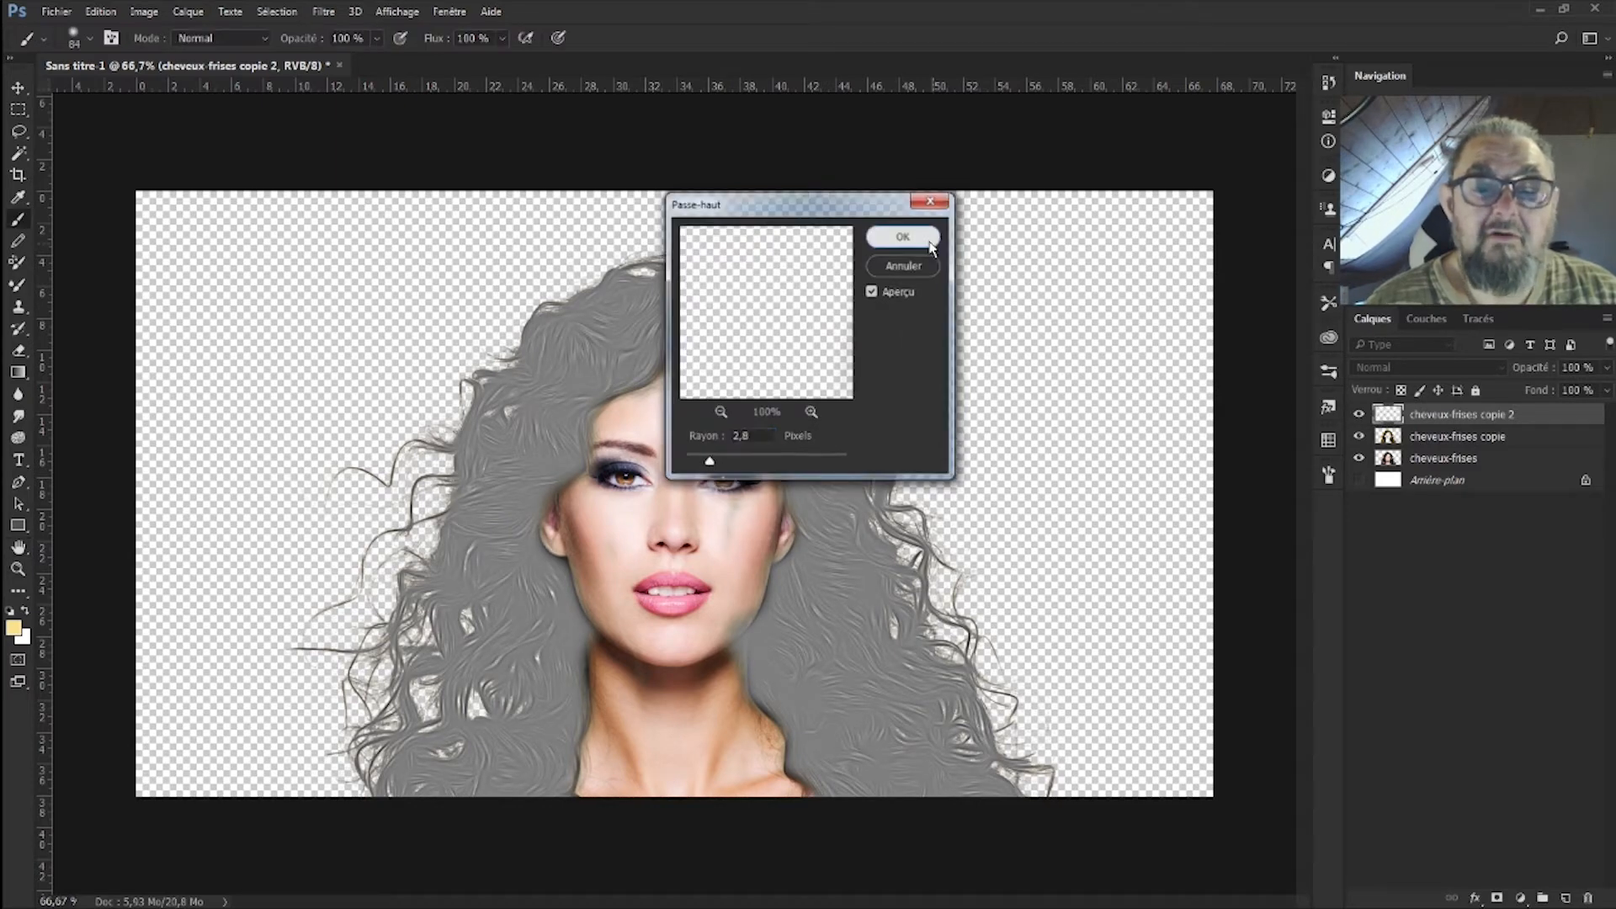
click(903, 235)
Step: Set the blending mode of the High Pass hair layer to Incrustation (Overlay)
key(b)
click(1447, 368)
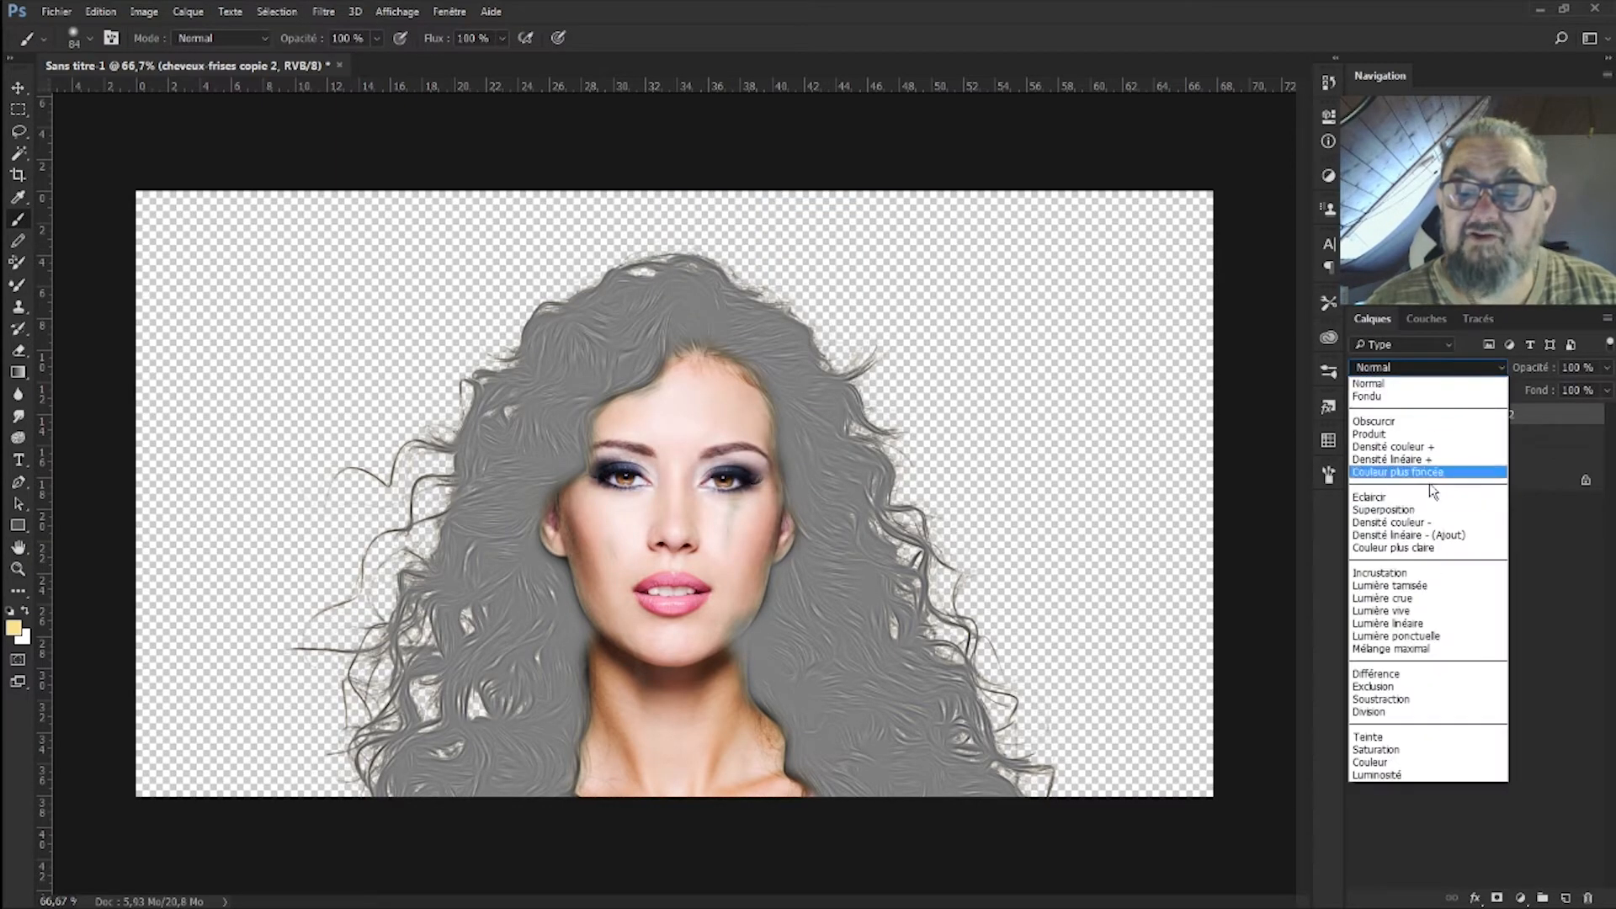
click(1405, 567)
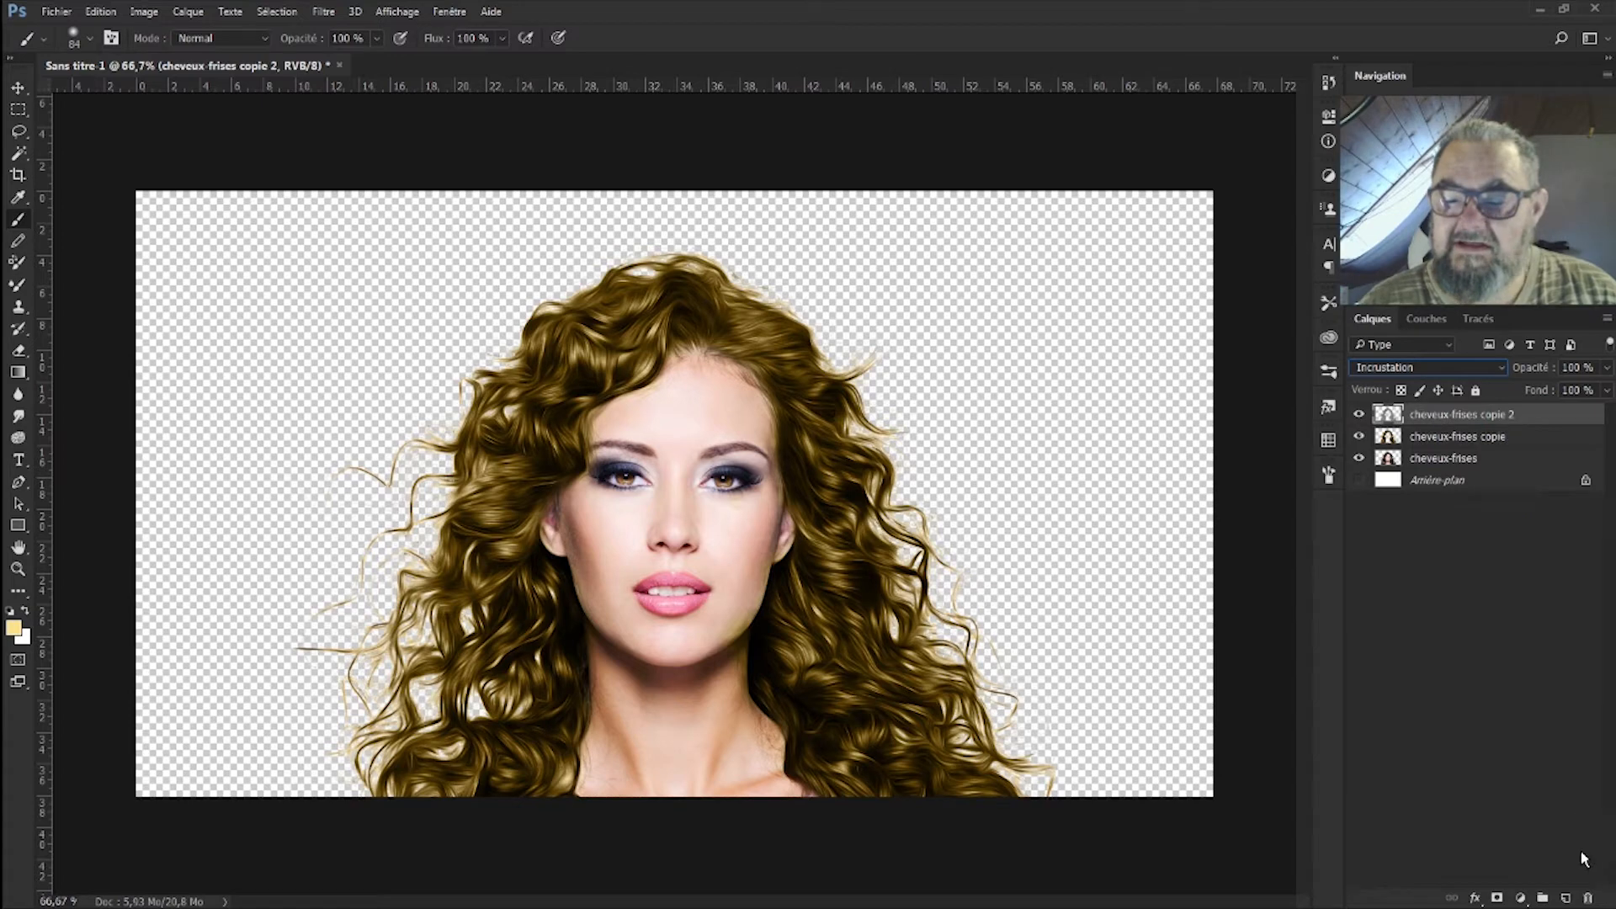
Step: Add a new layer above the hair layers and fill it with white
click(1564, 899)
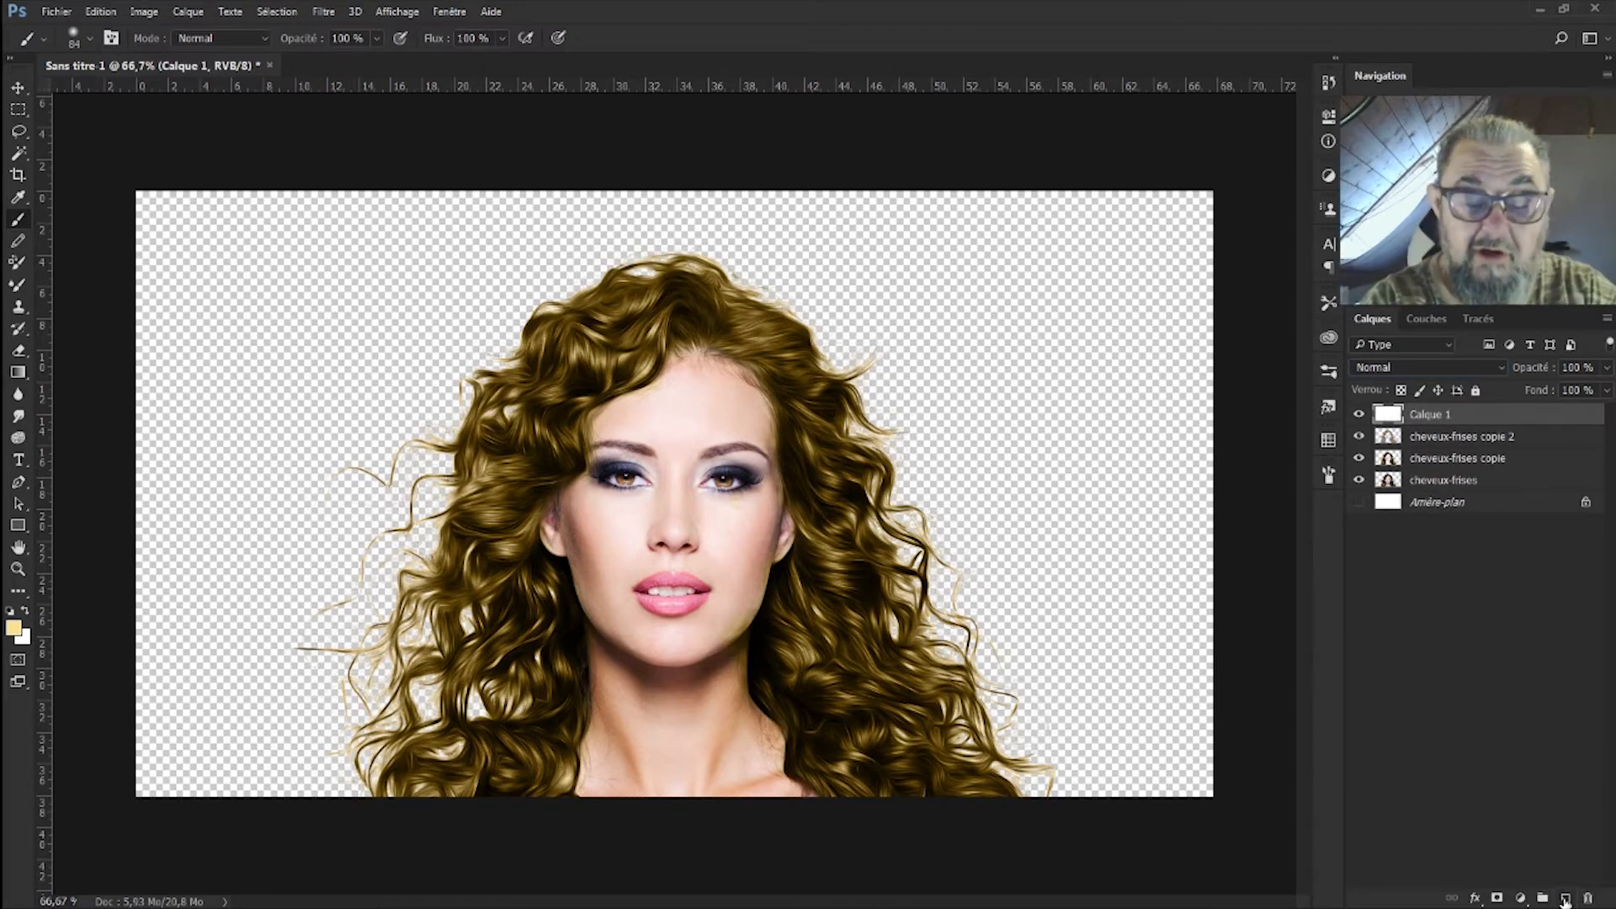
key(ctrl+BackSpace)
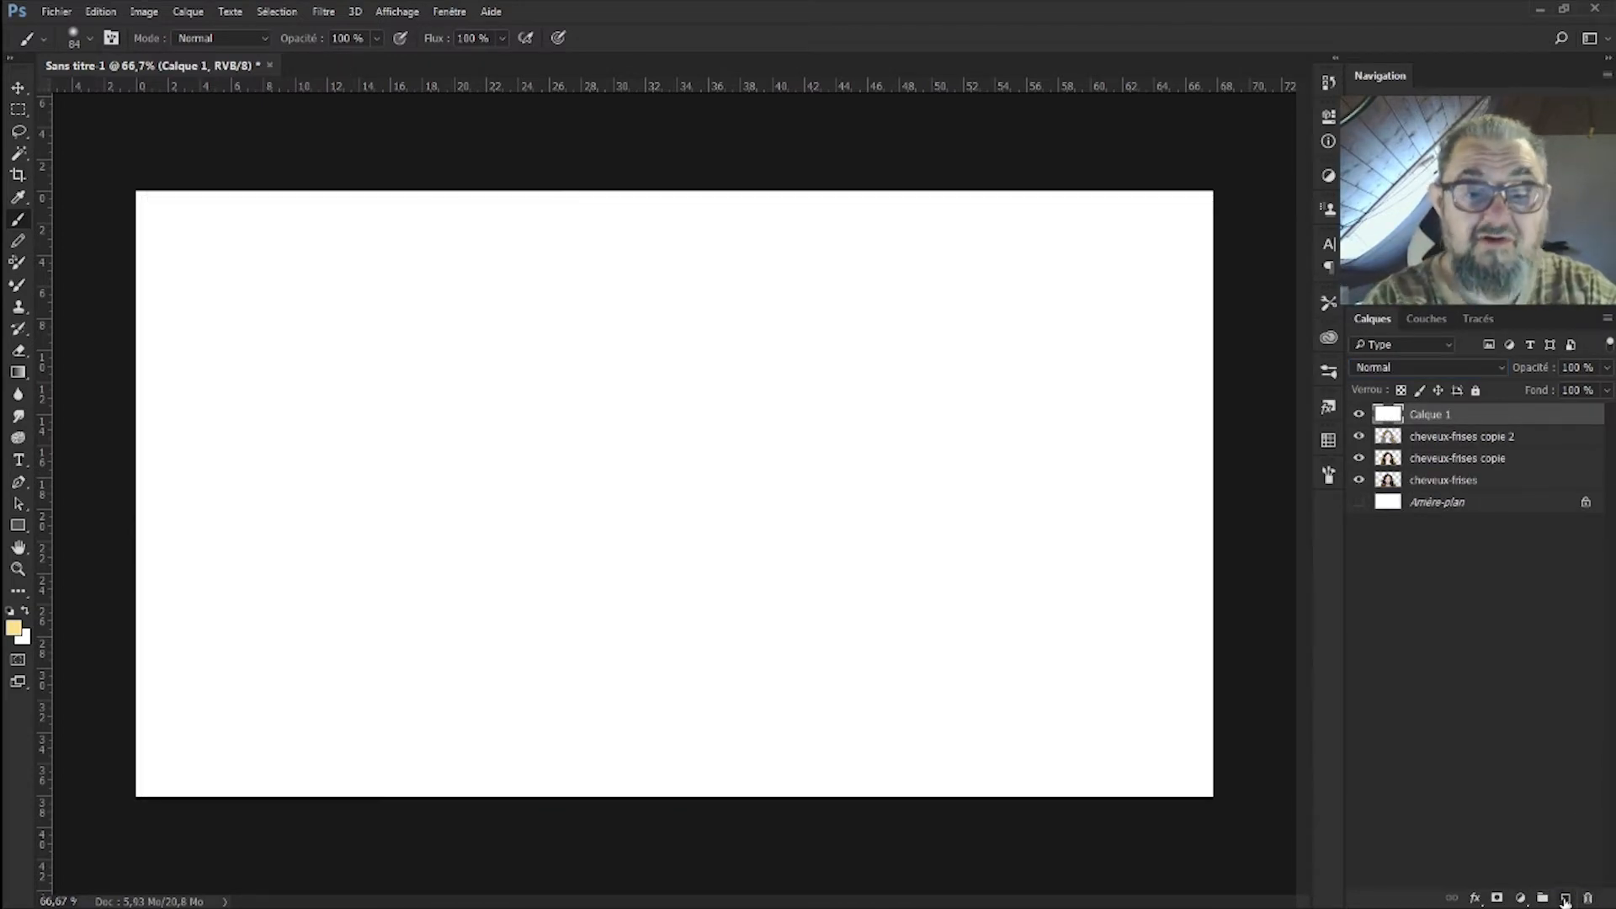
double_click(1584, 423)
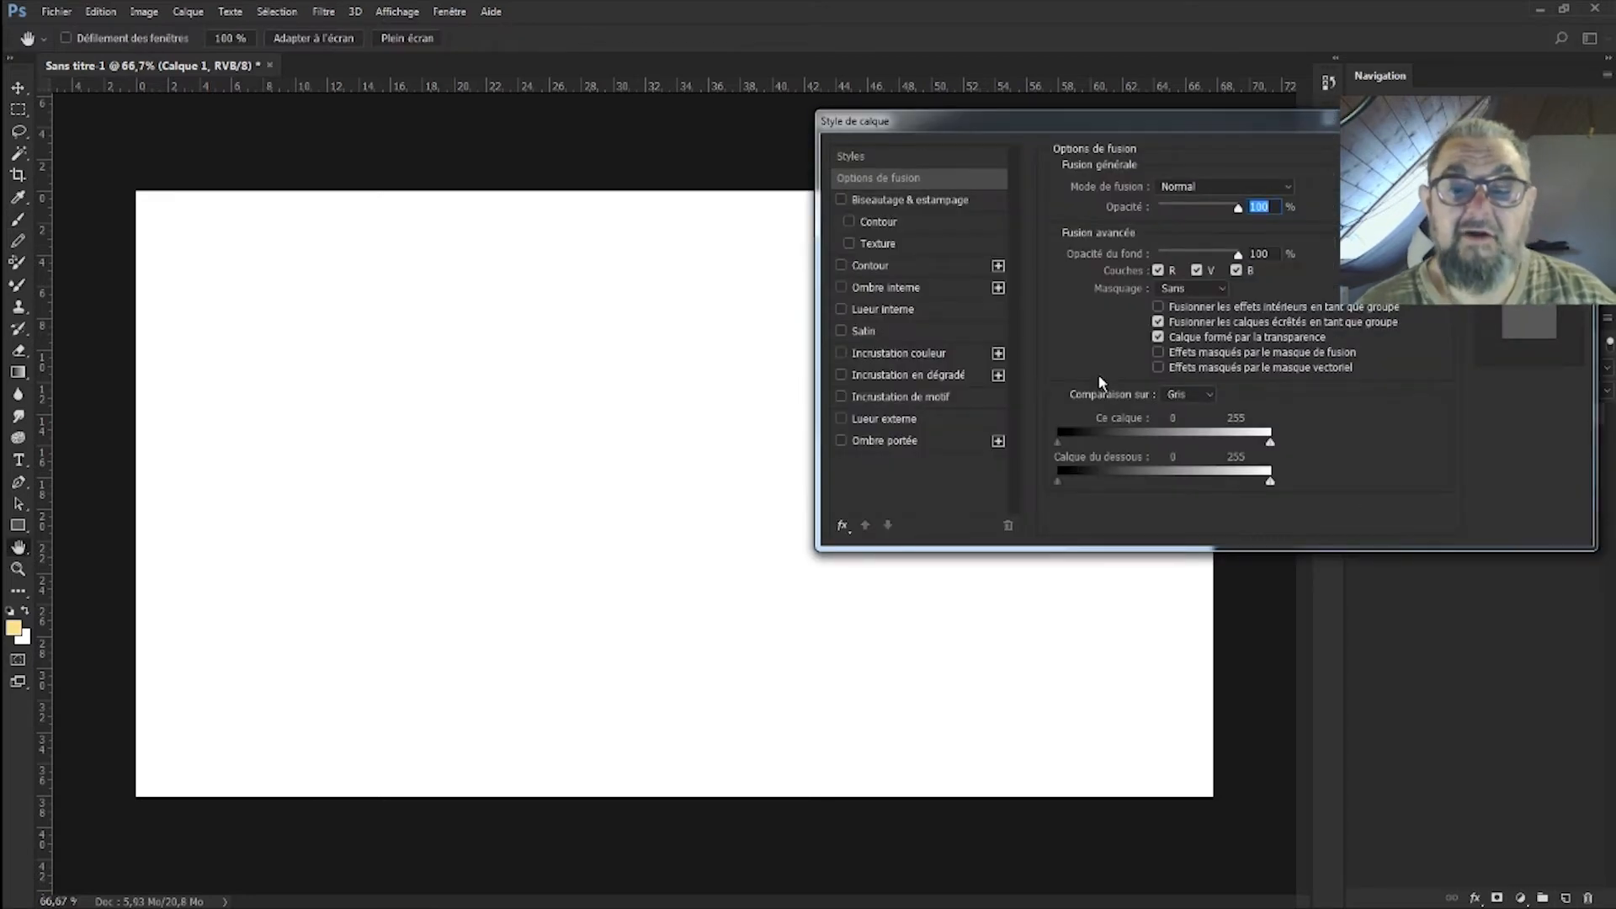
click(957, 379)
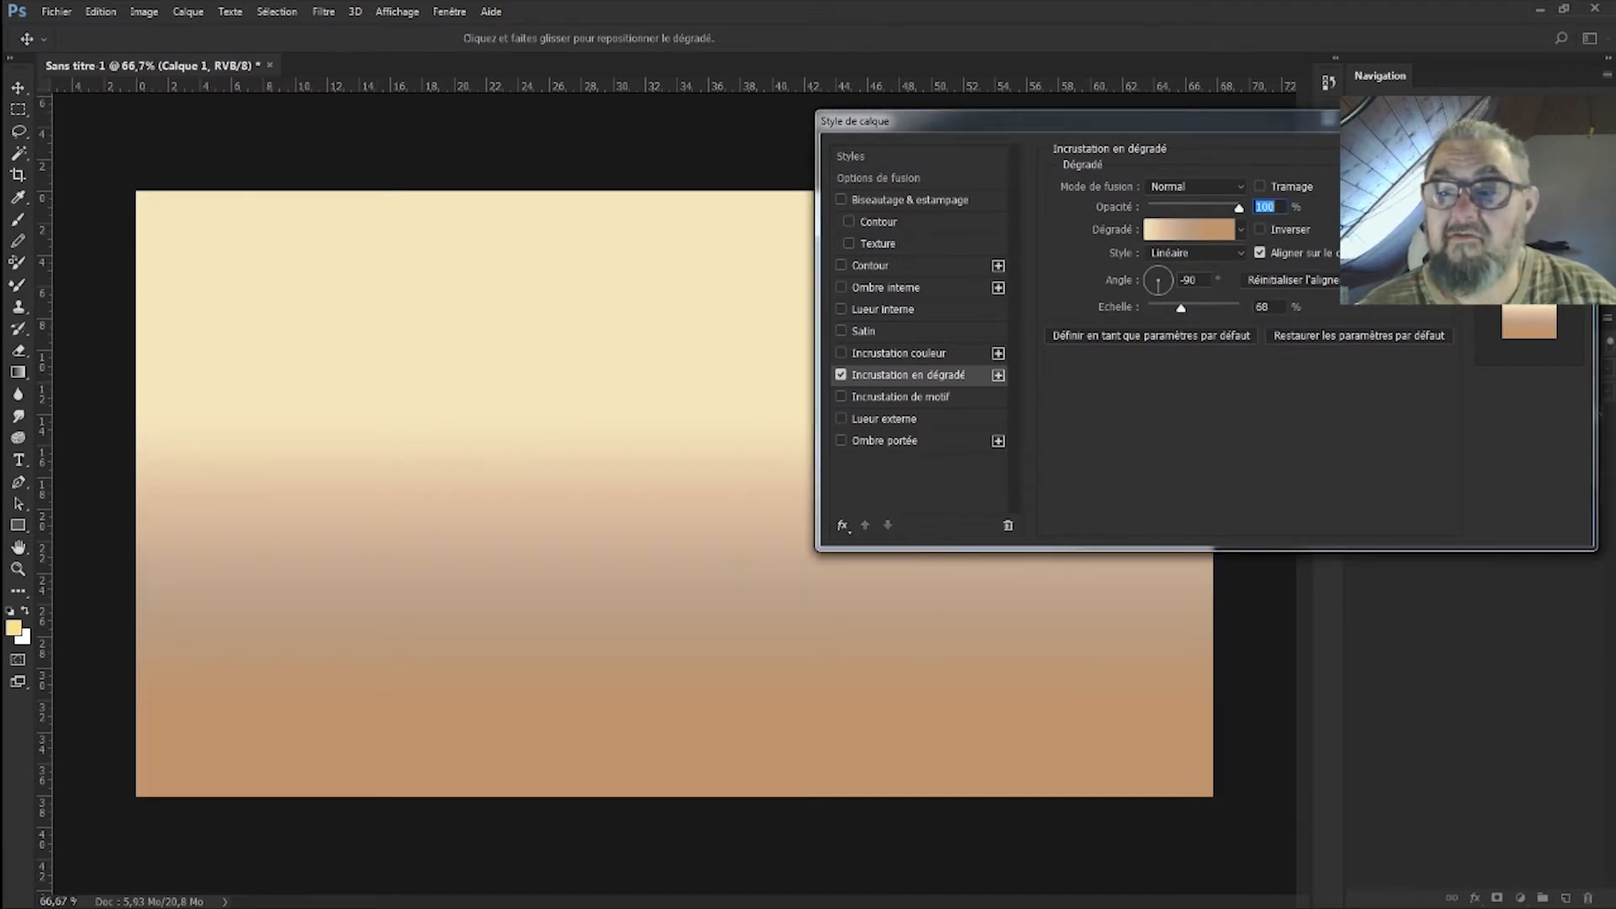
key(Escape)
Step: Place the palette image of six hair-colour swatches at original size in the upper-left corner of the canvas
drag(1154, 454, 282, 311)
drag(696, 471, 269, 263)
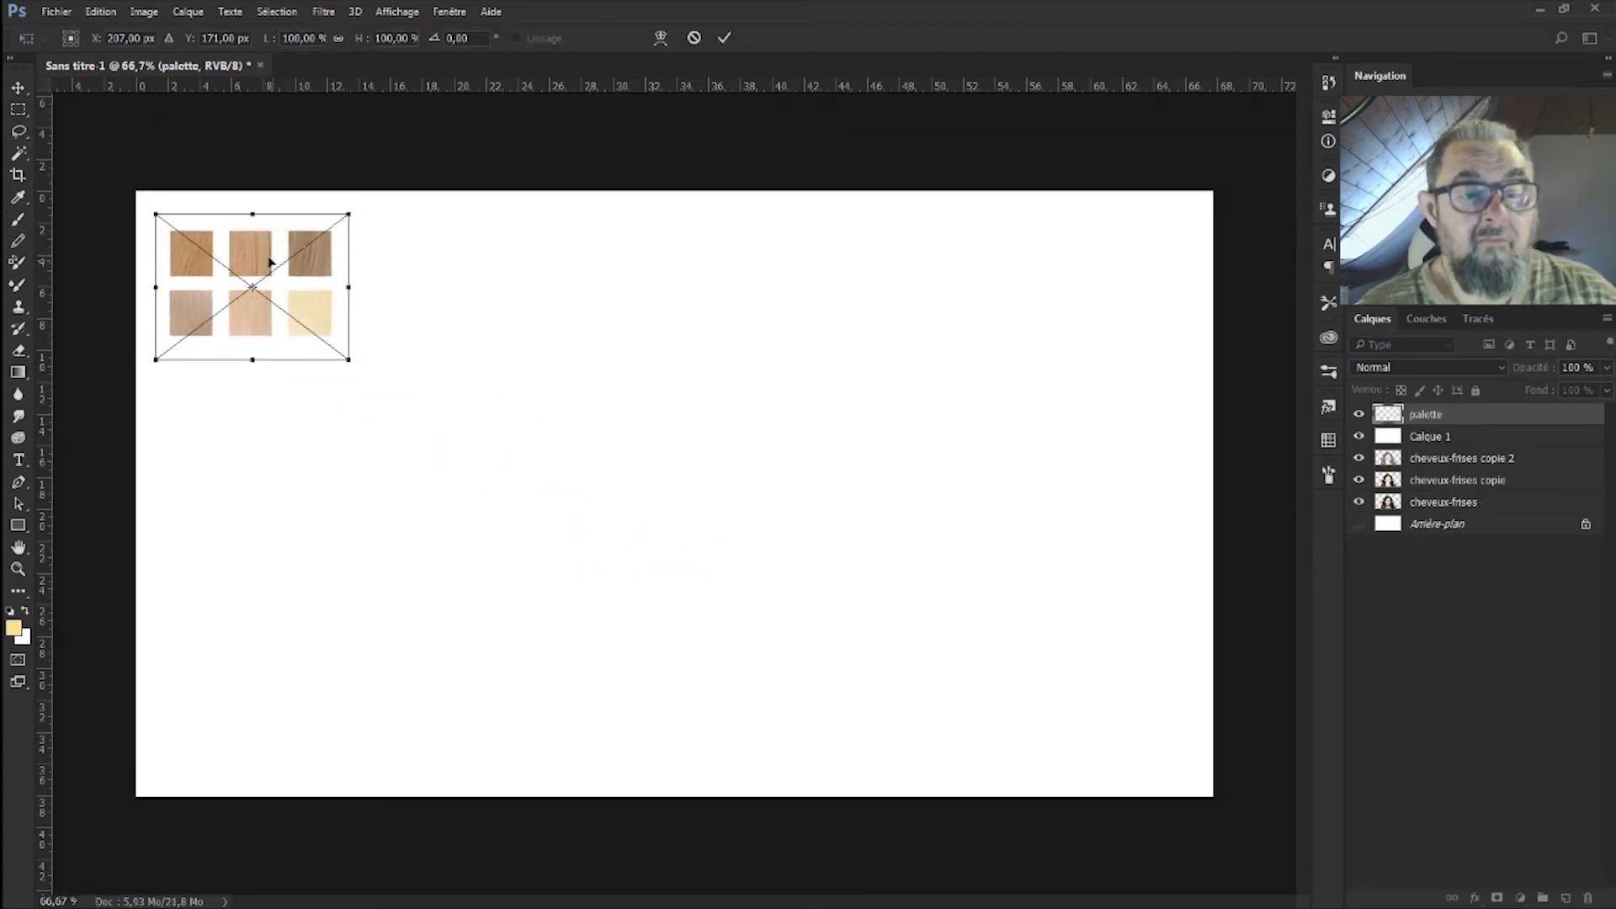
key(Return)
Step: Add a Gradient Overlay (Incrustation en dégradé) style to the white layer Calque 1 and open its gradient for editing
click(1519, 445)
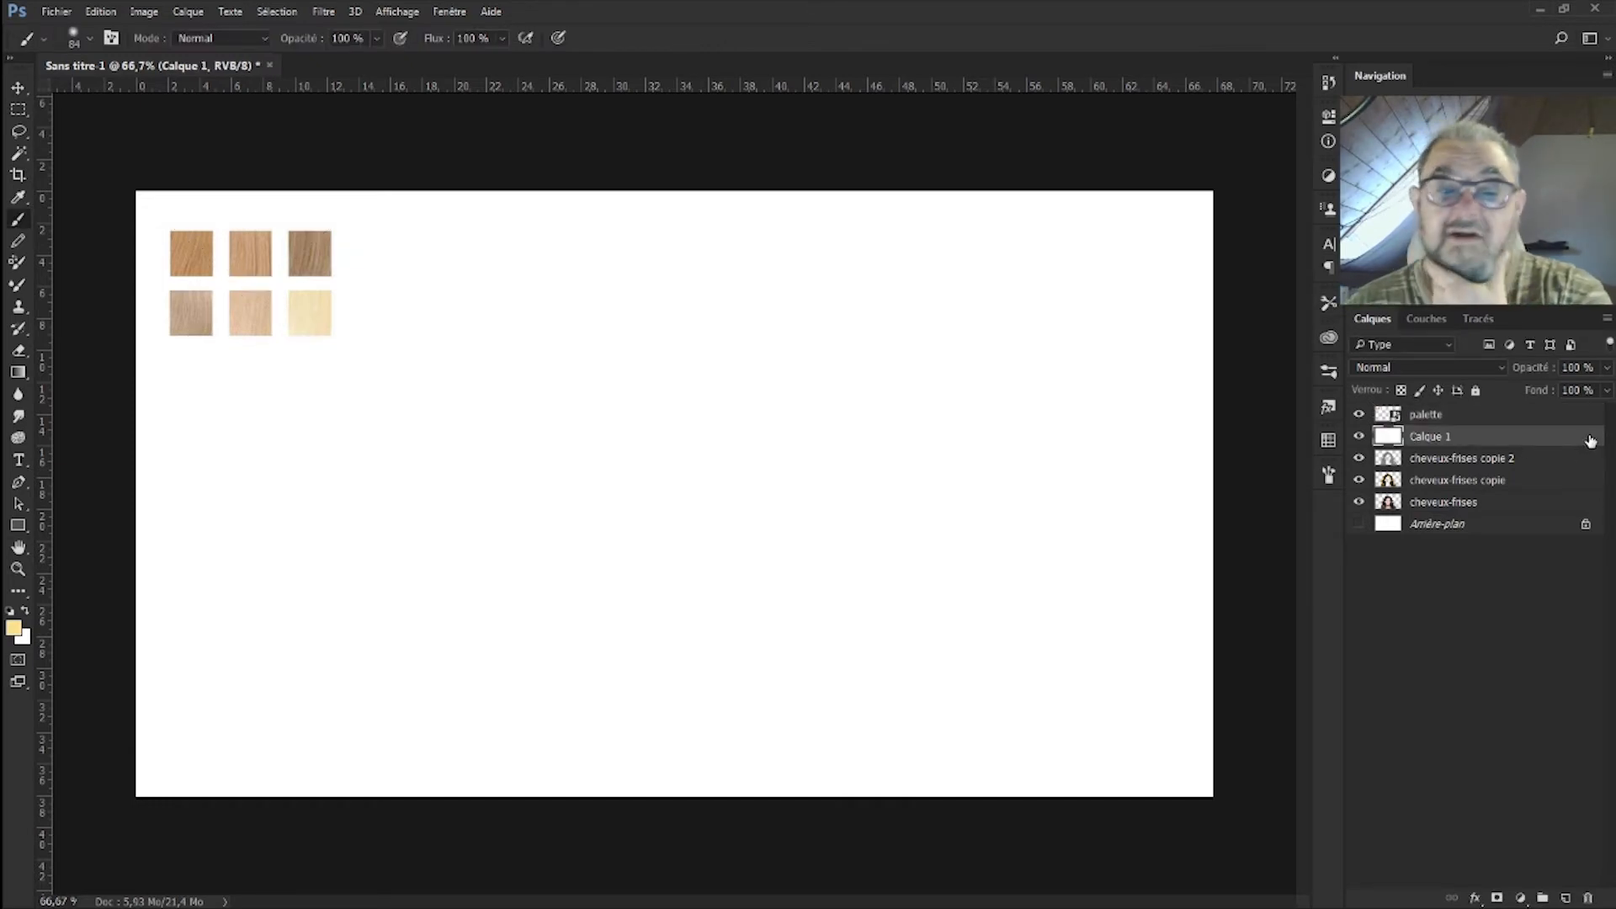
double_click(1519, 444)
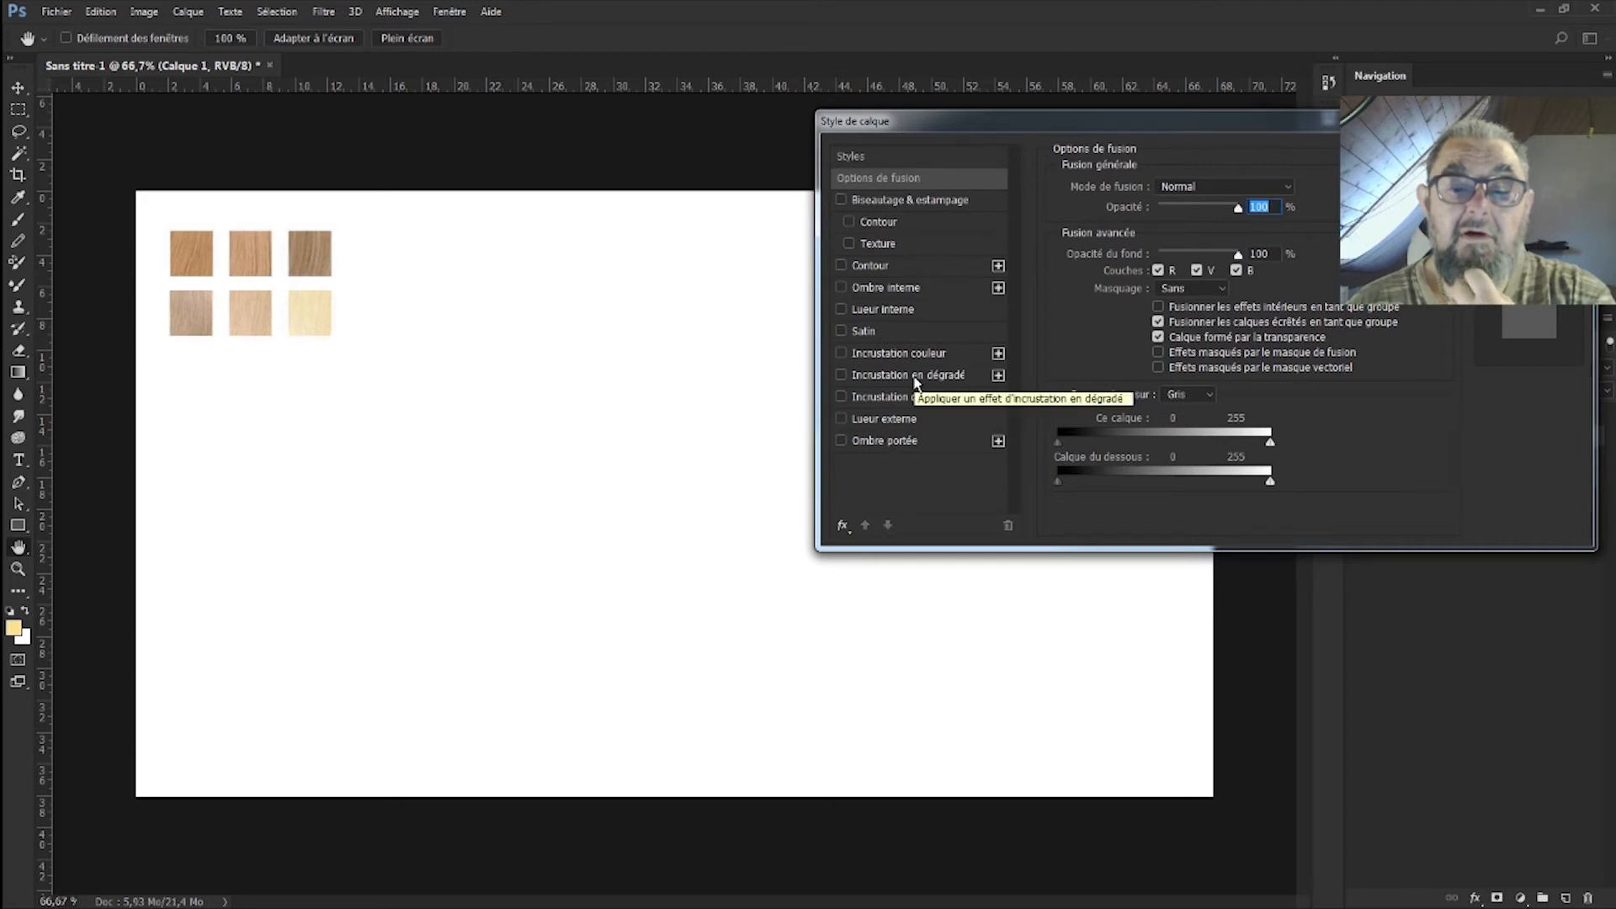
click(917, 383)
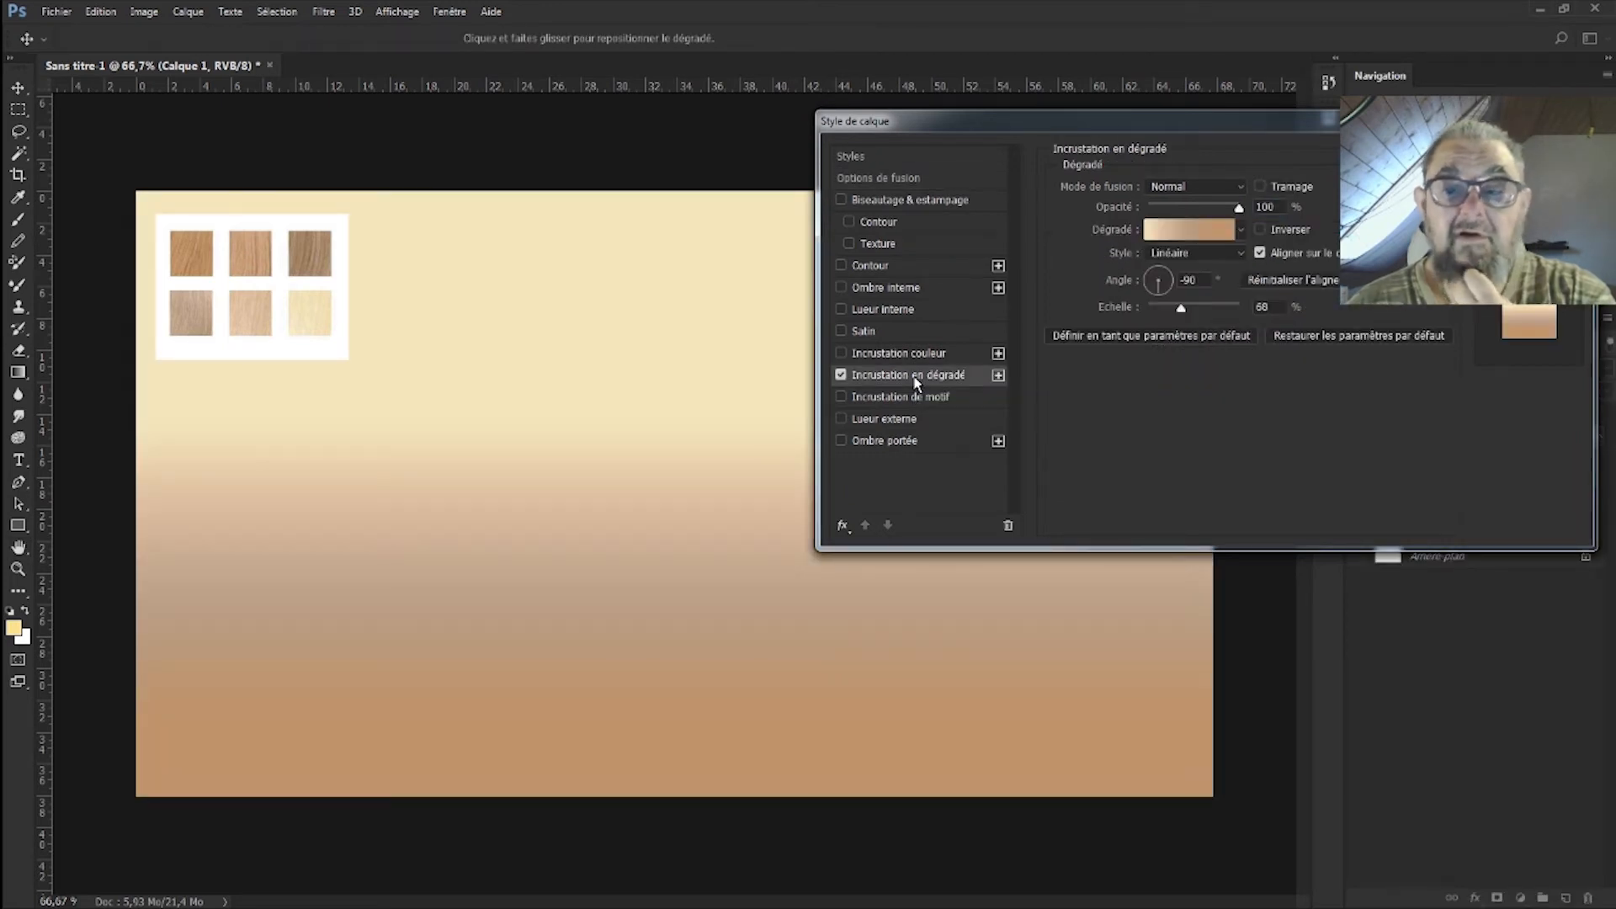
click(1183, 228)
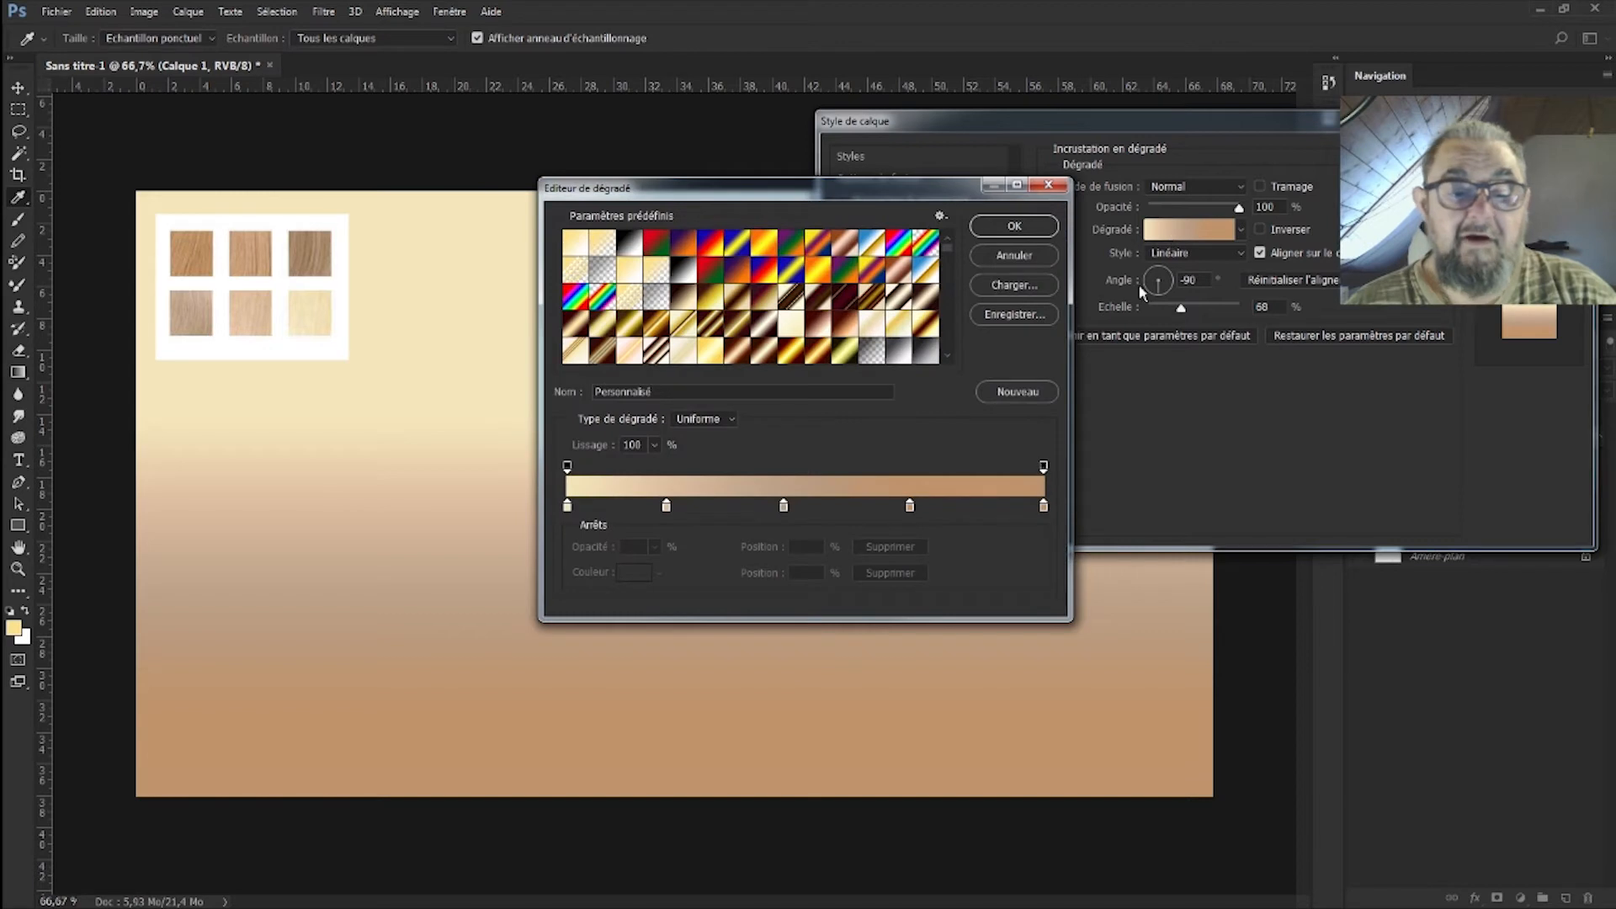
Step: Recolour the gradient's first stop from the palette's pale yellow swatch and the 21% stop from the light peach swatch
click(567, 506)
click(633, 574)
click(320, 296)
click(1252, 218)
click(667, 506)
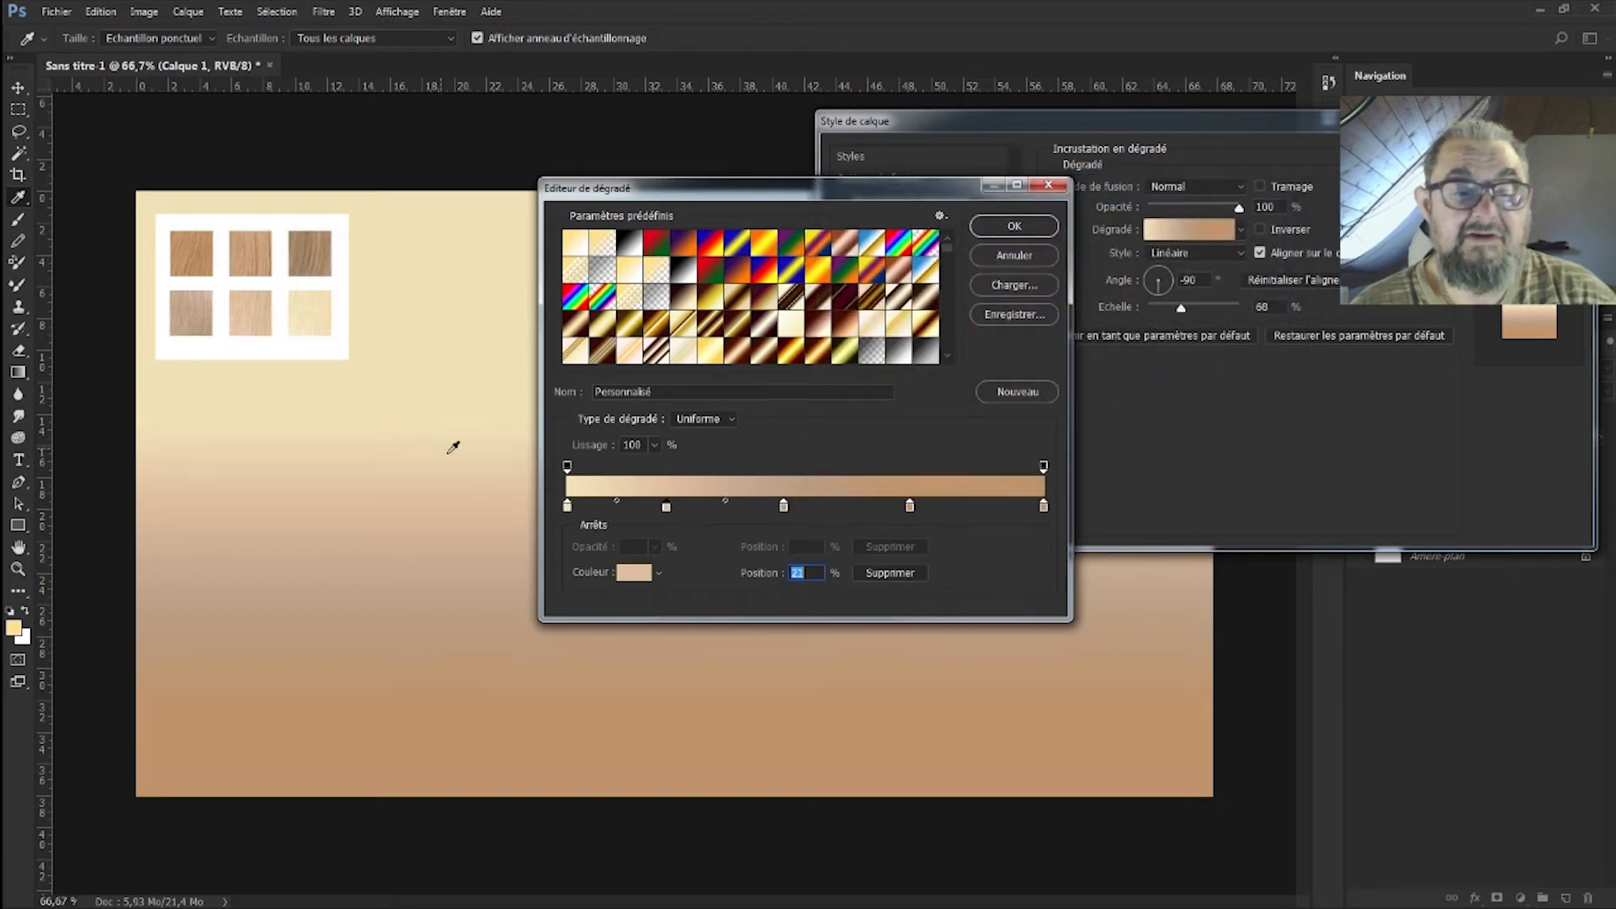
click(633, 574)
click(250, 316)
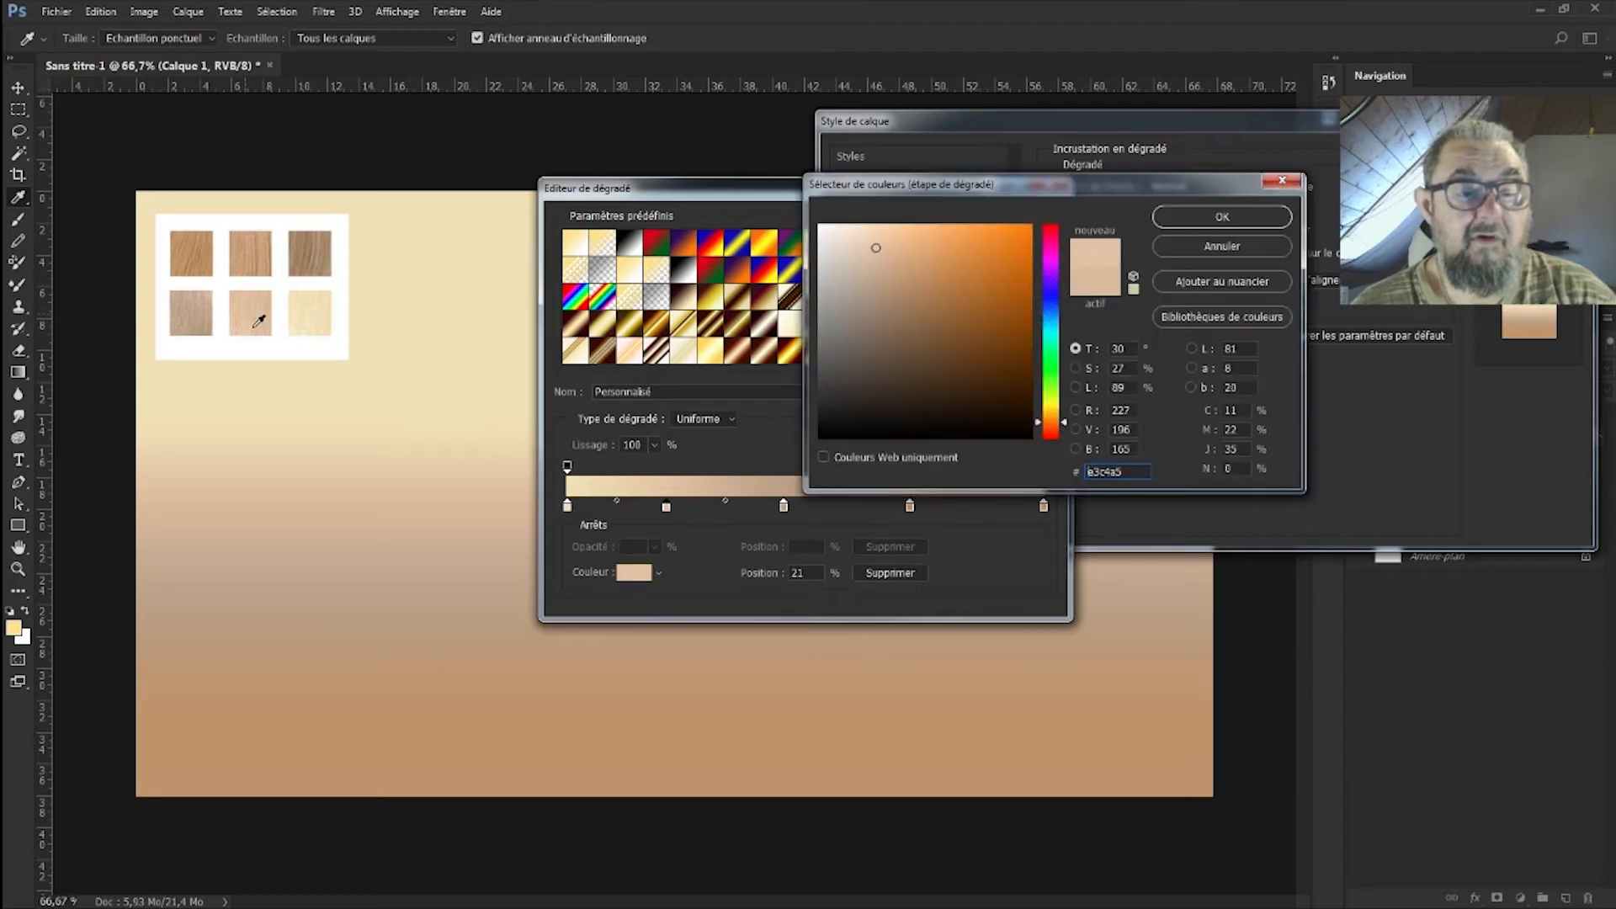
key(Return)
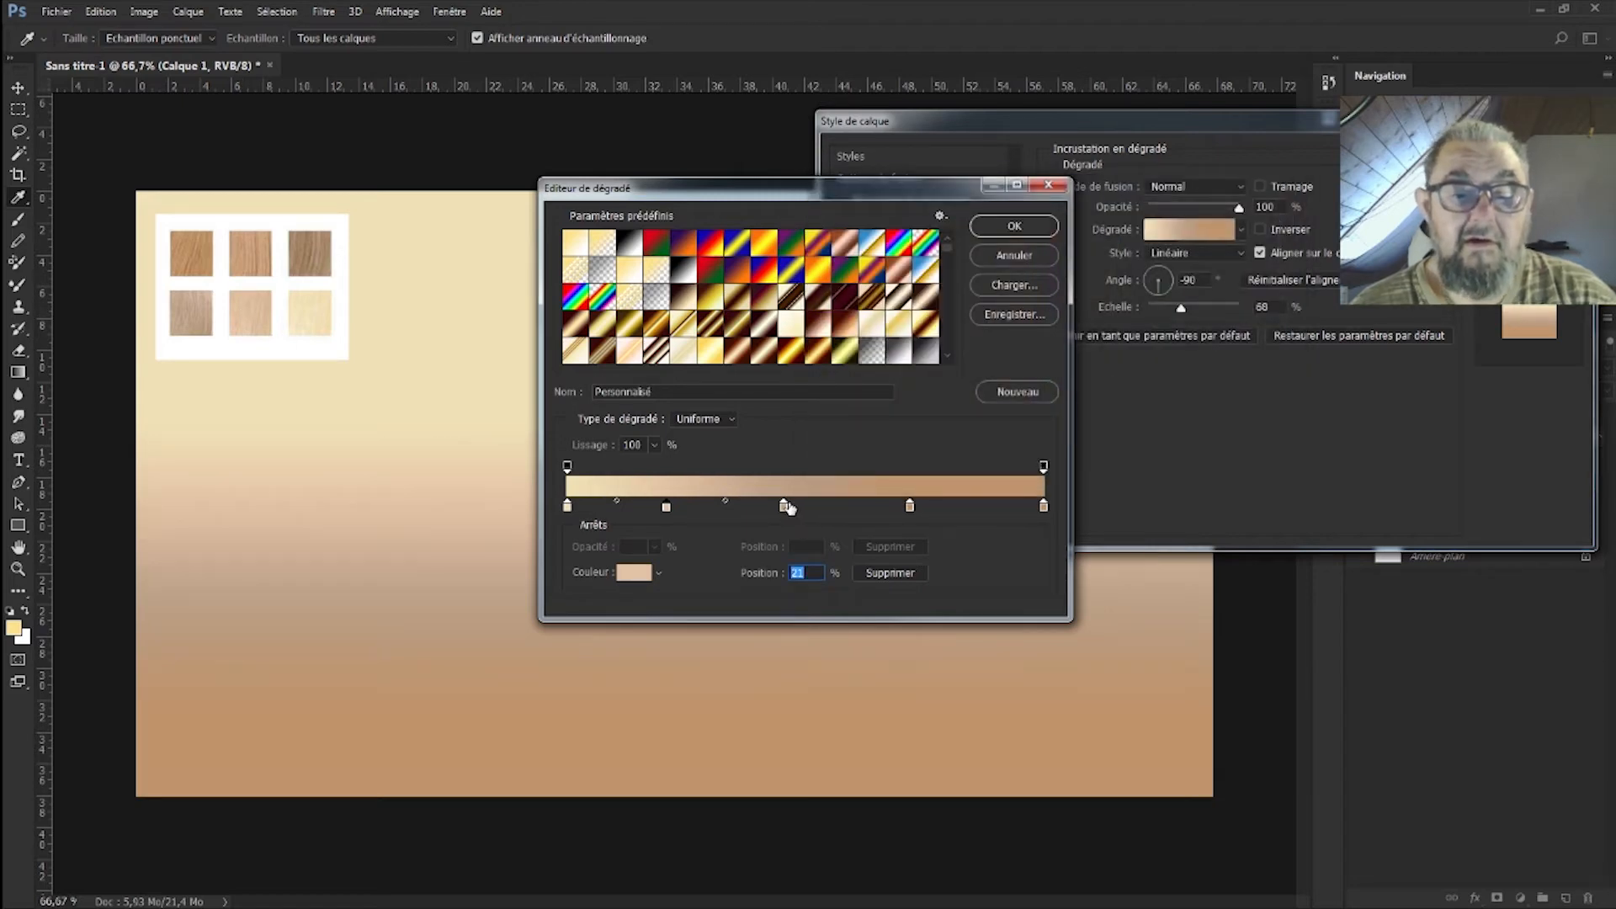
Step: Recolour the 45% gradient stop with #ba9f84, sampled from the greyish-beige swatch in the palette's lower row
click(782, 506)
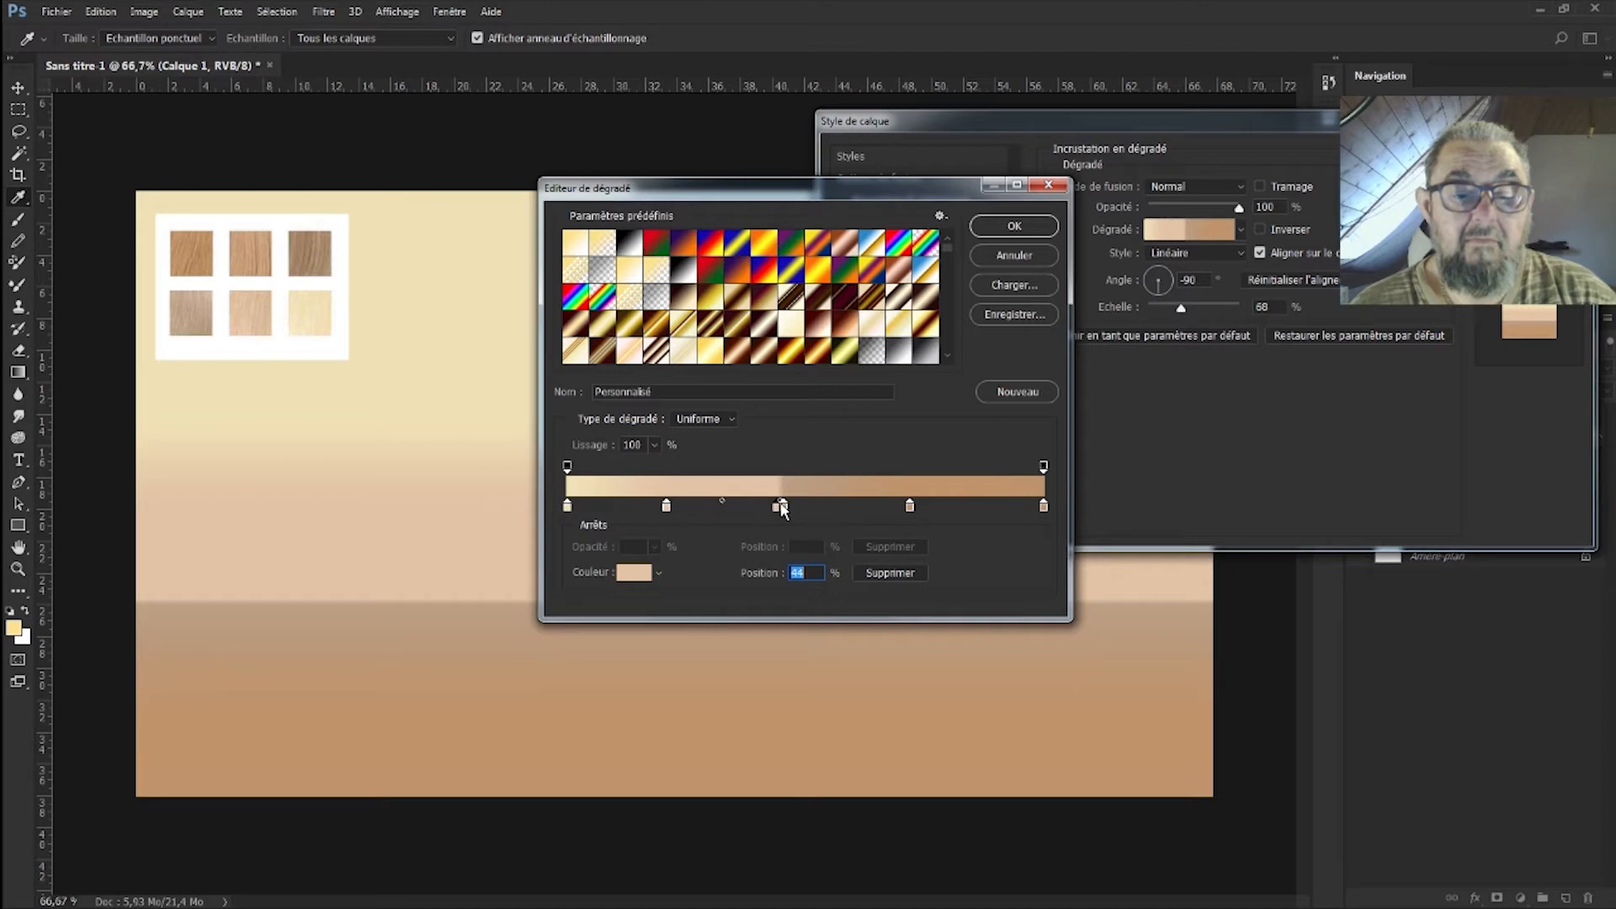
drag(776, 508, 739, 587)
click(784, 507)
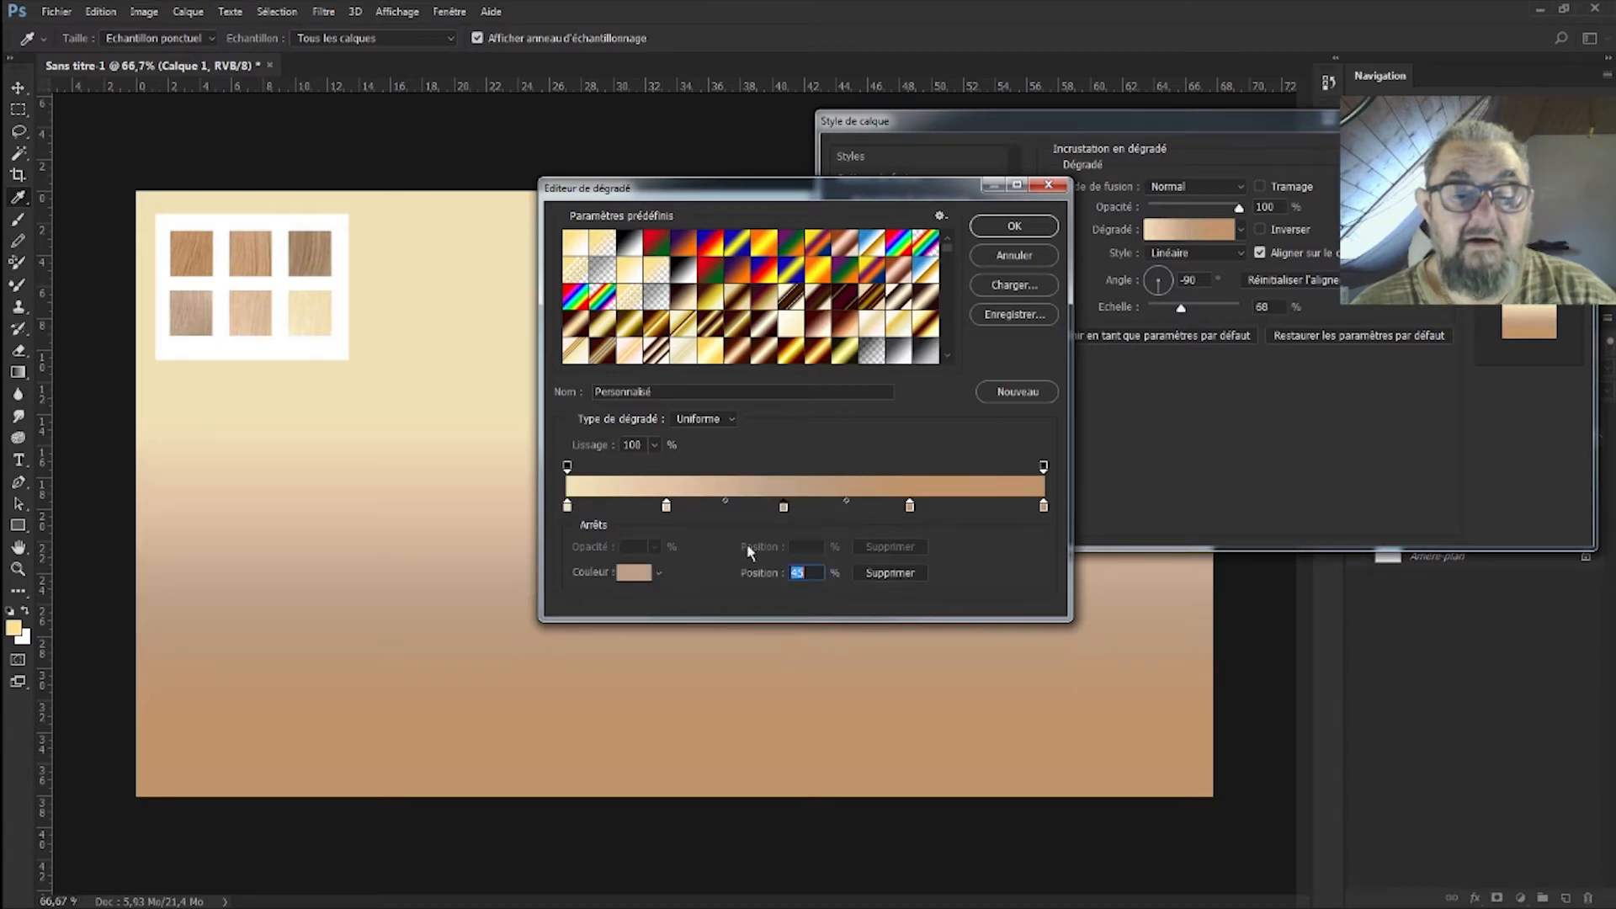
click(633, 573)
click(199, 308)
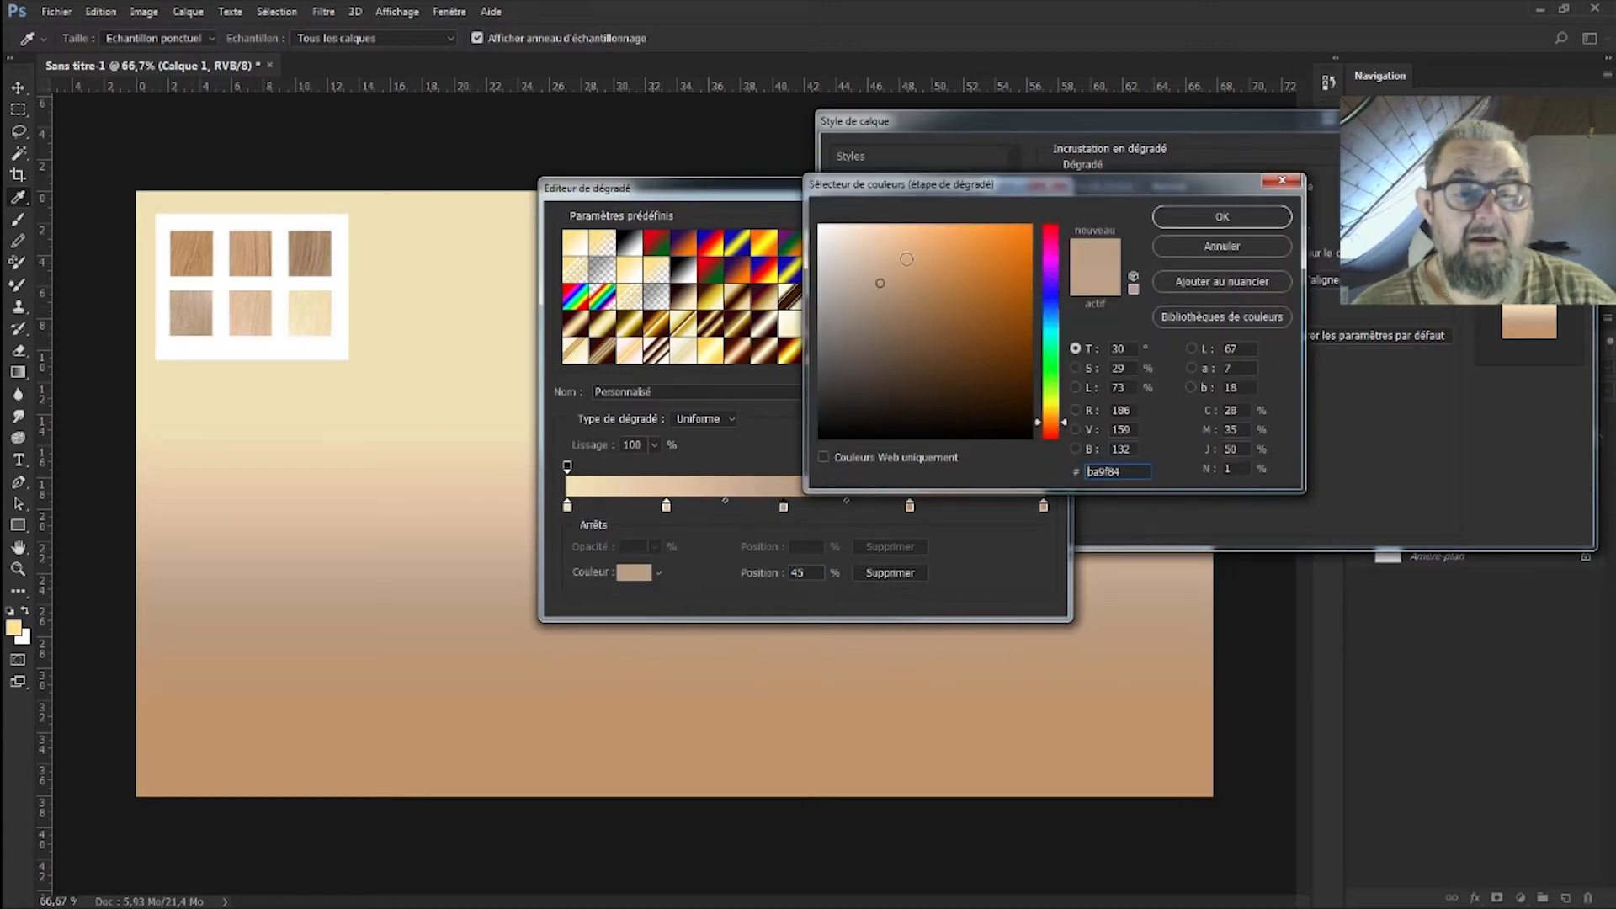
click(1215, 217)
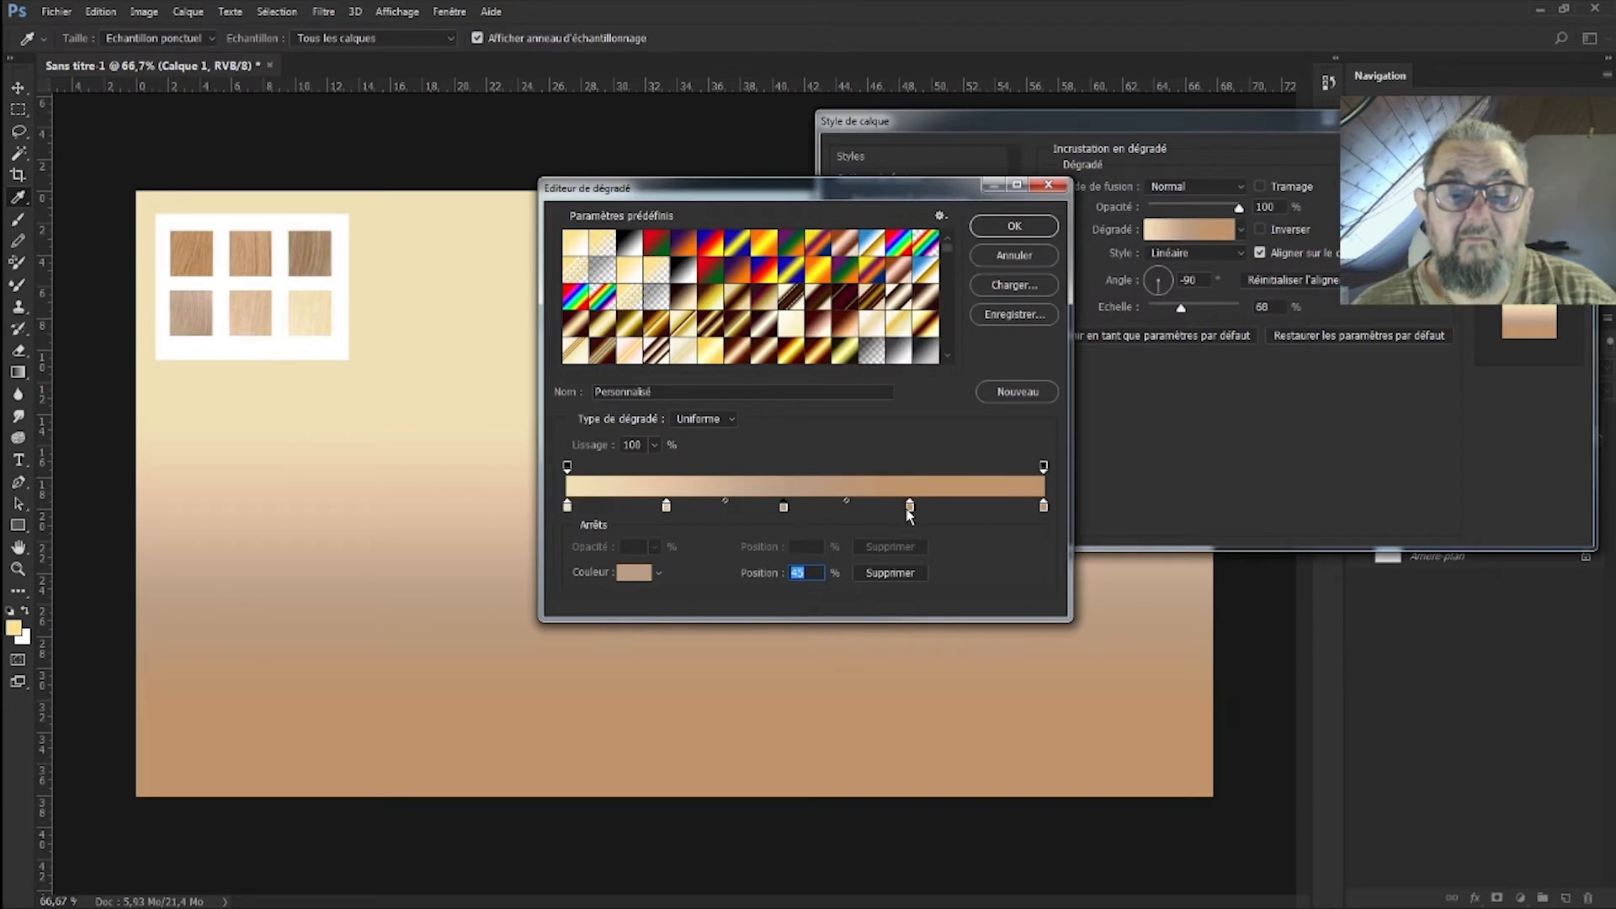
Step: Recolour the 72% stop with #d2a785 from the middle swatch of the palette's upper row and the 100% stop from the upper-left swatch
click(638, 575)
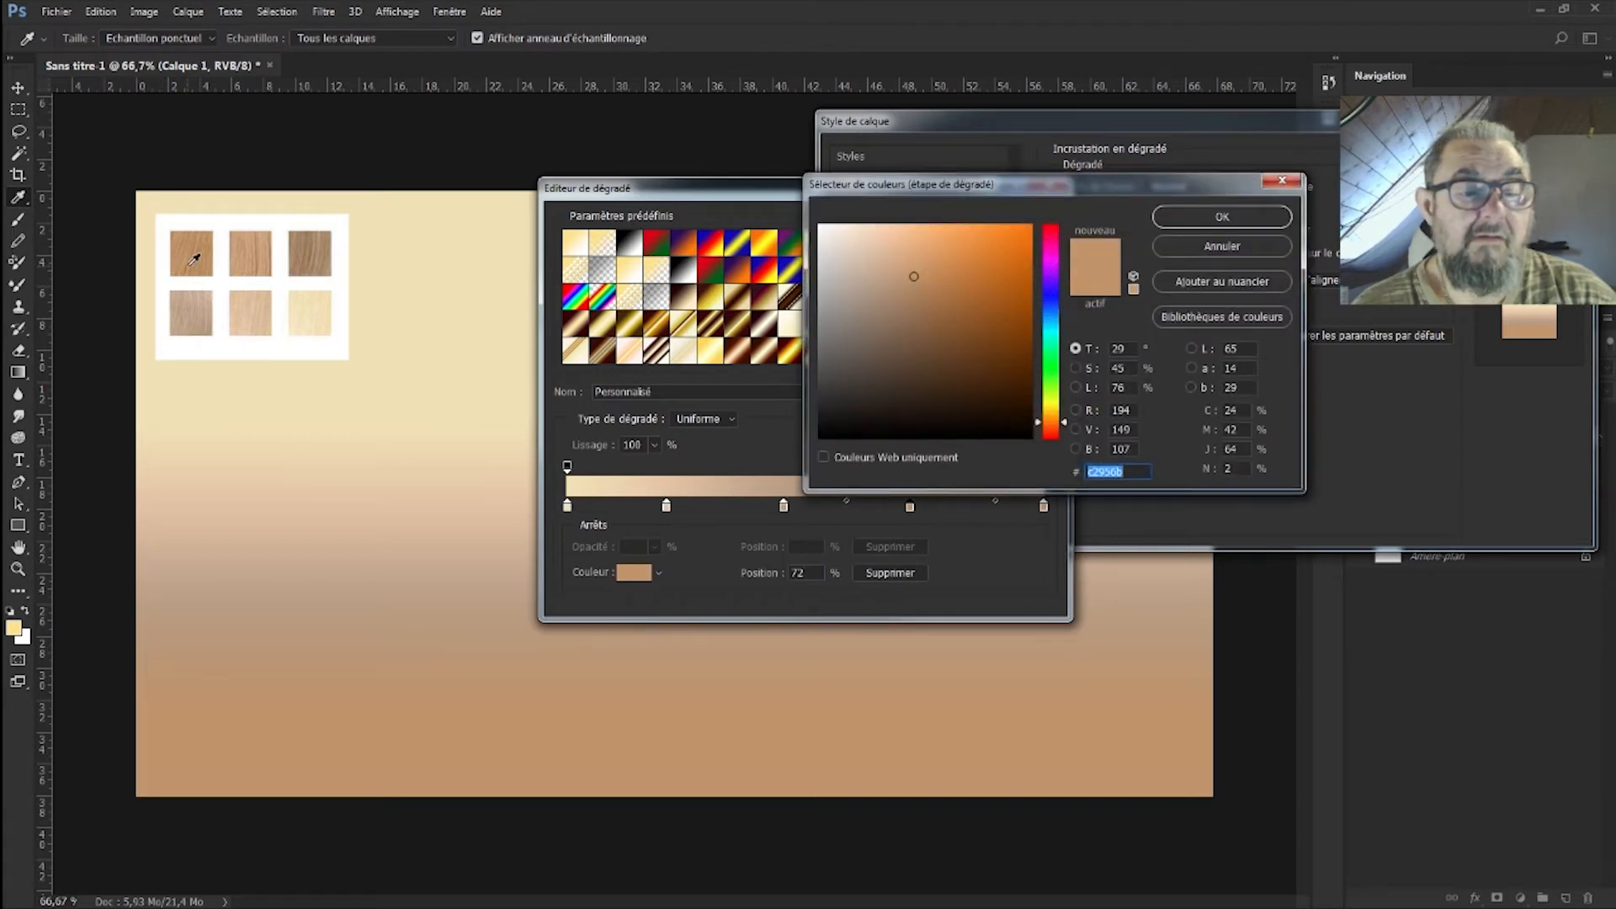
click(260, 251)
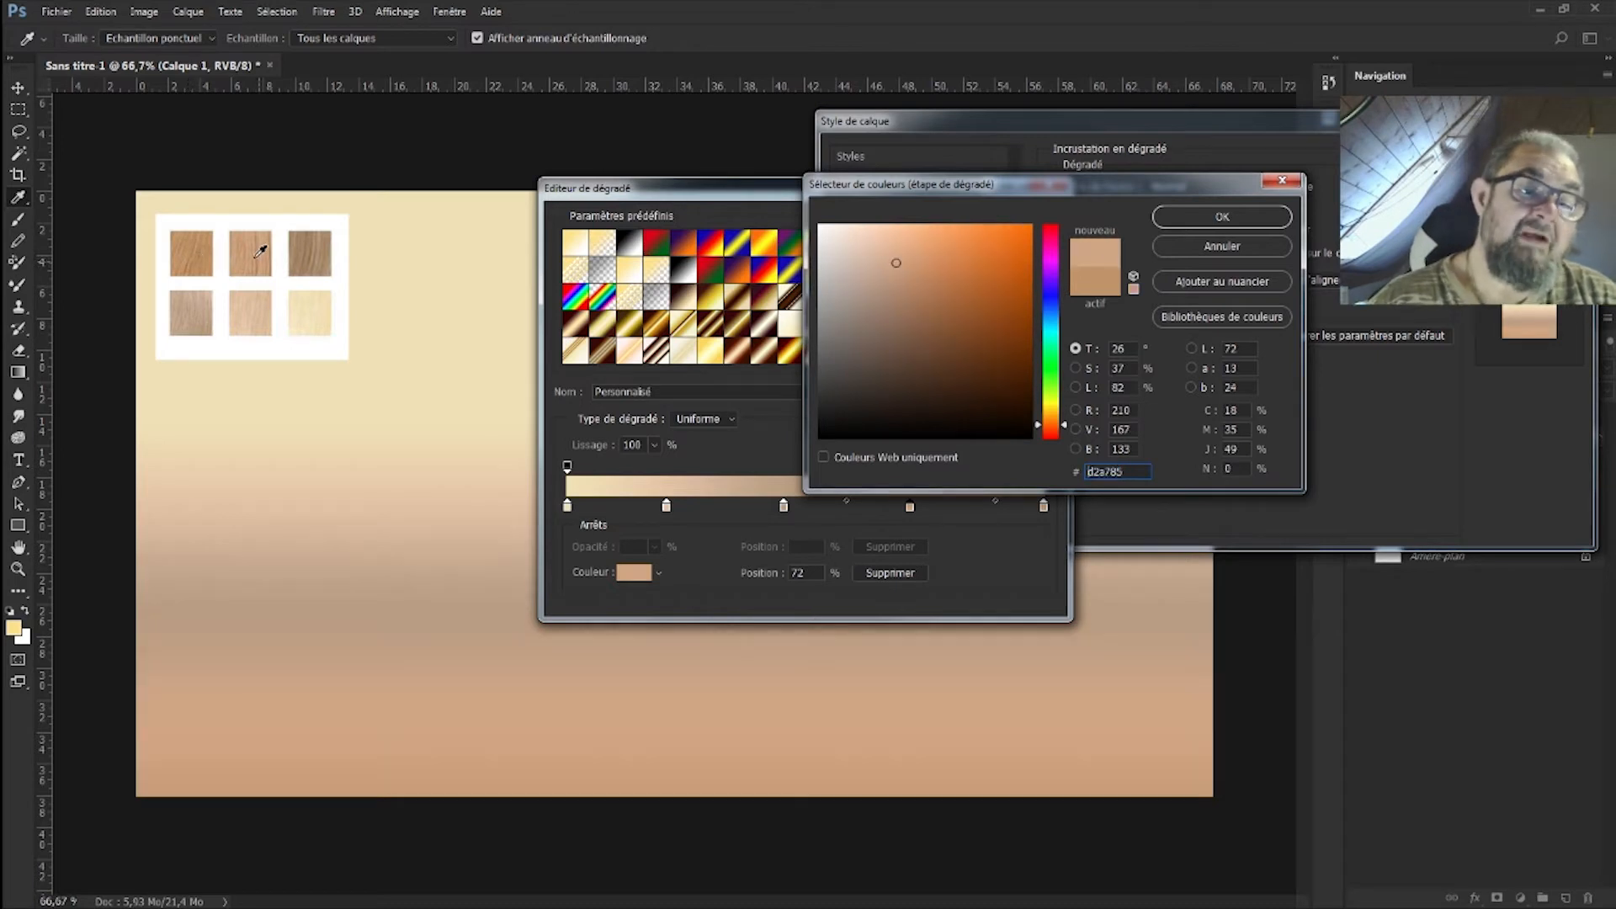
click(1223, 217)
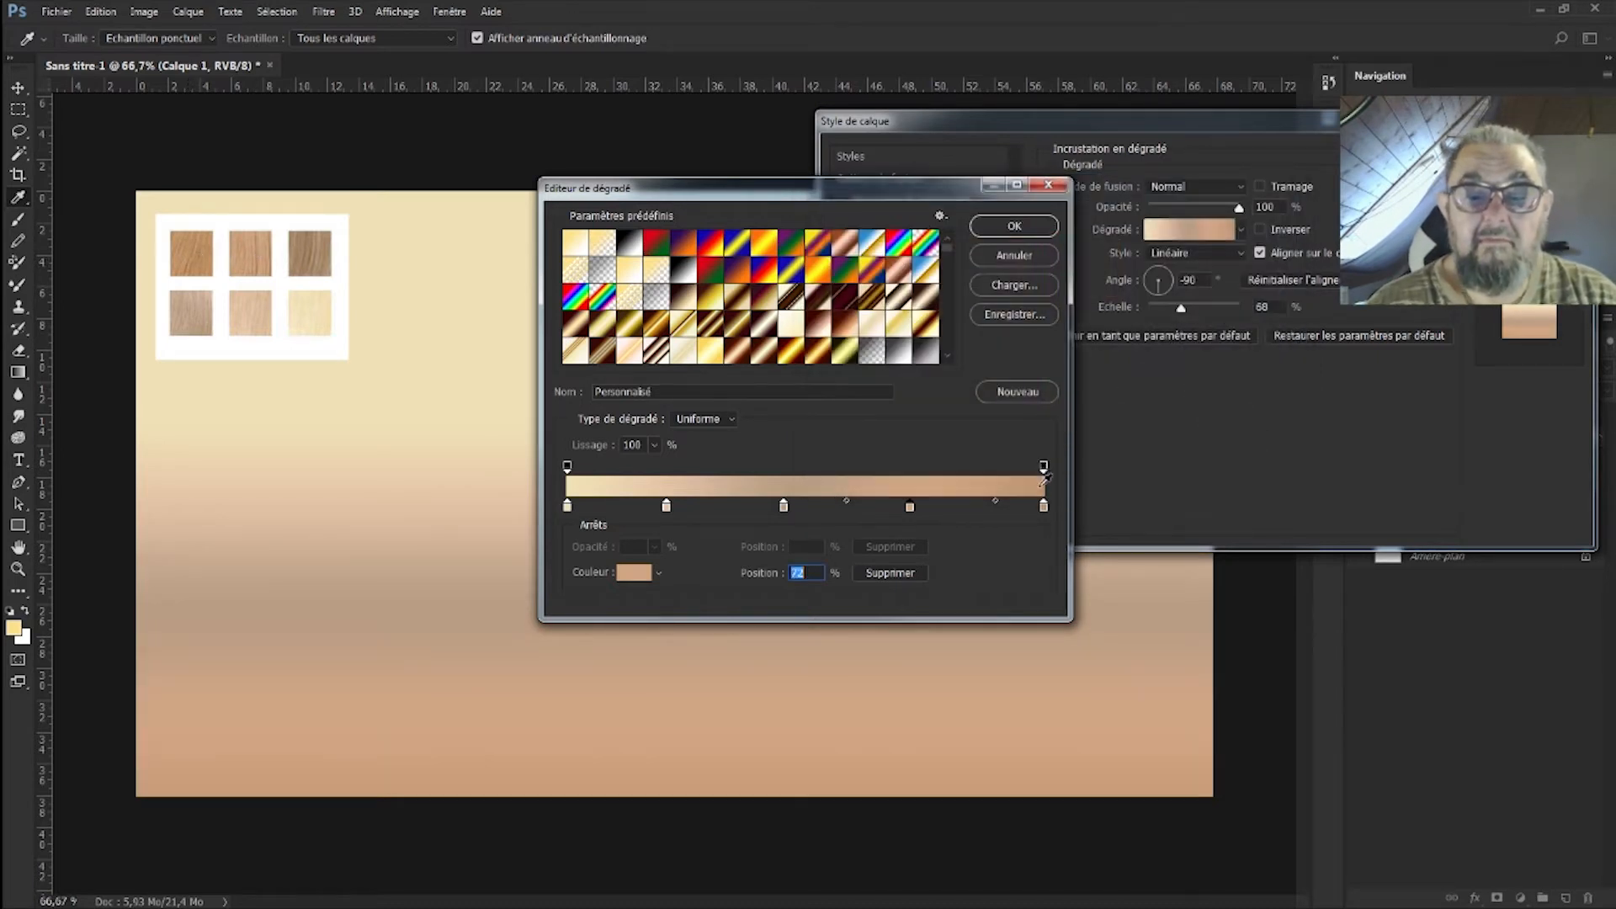
click(1044, 506)
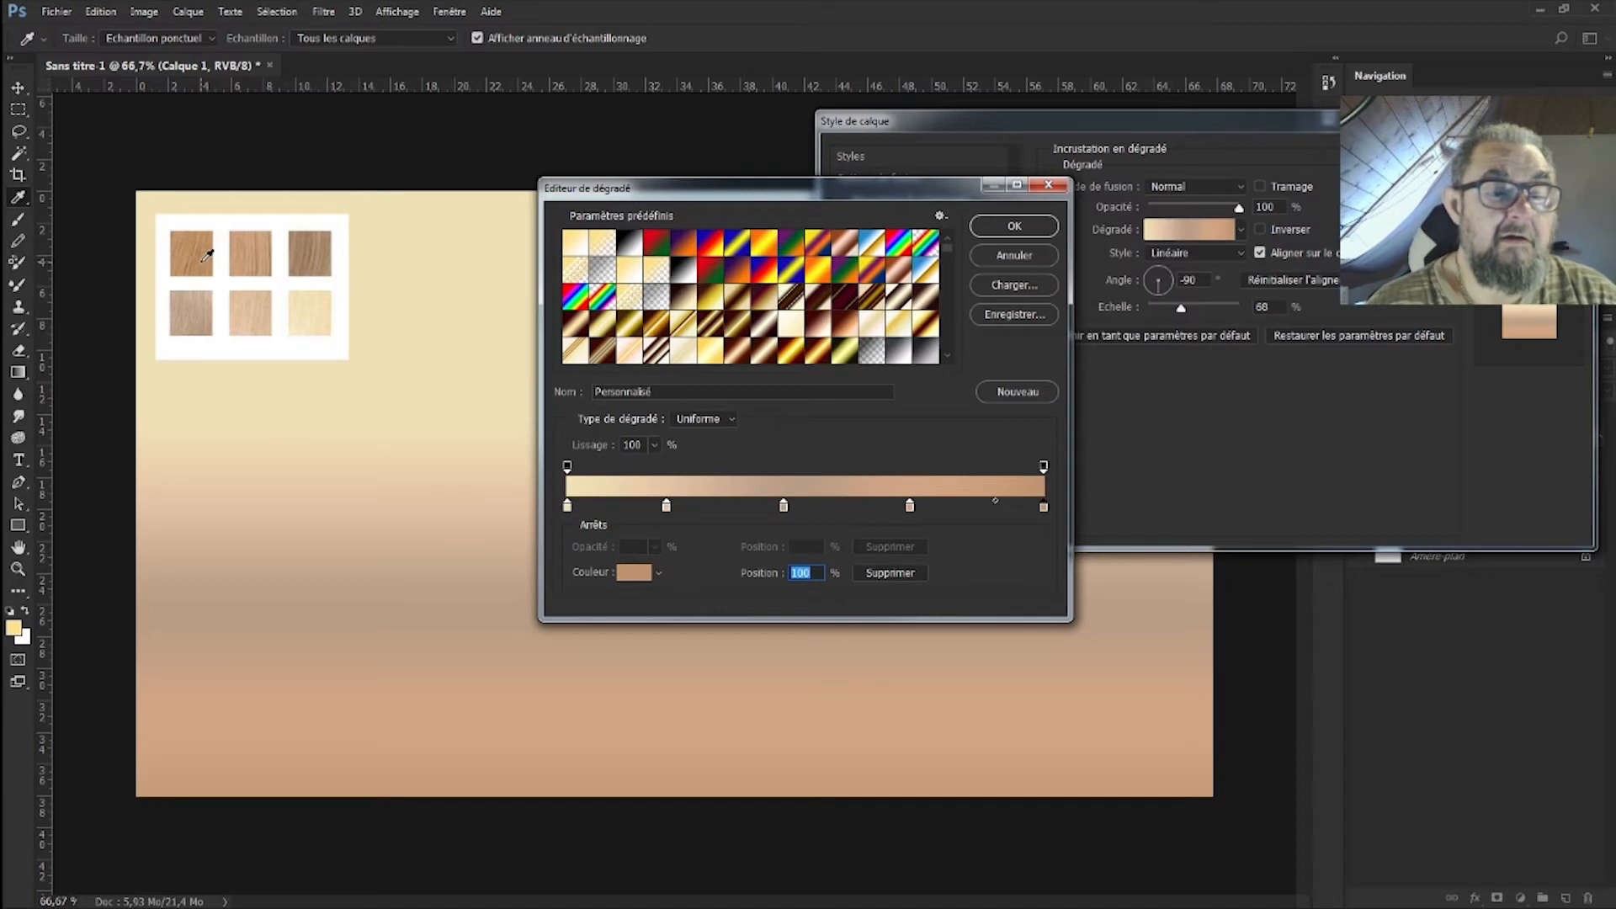
click(642, 574)
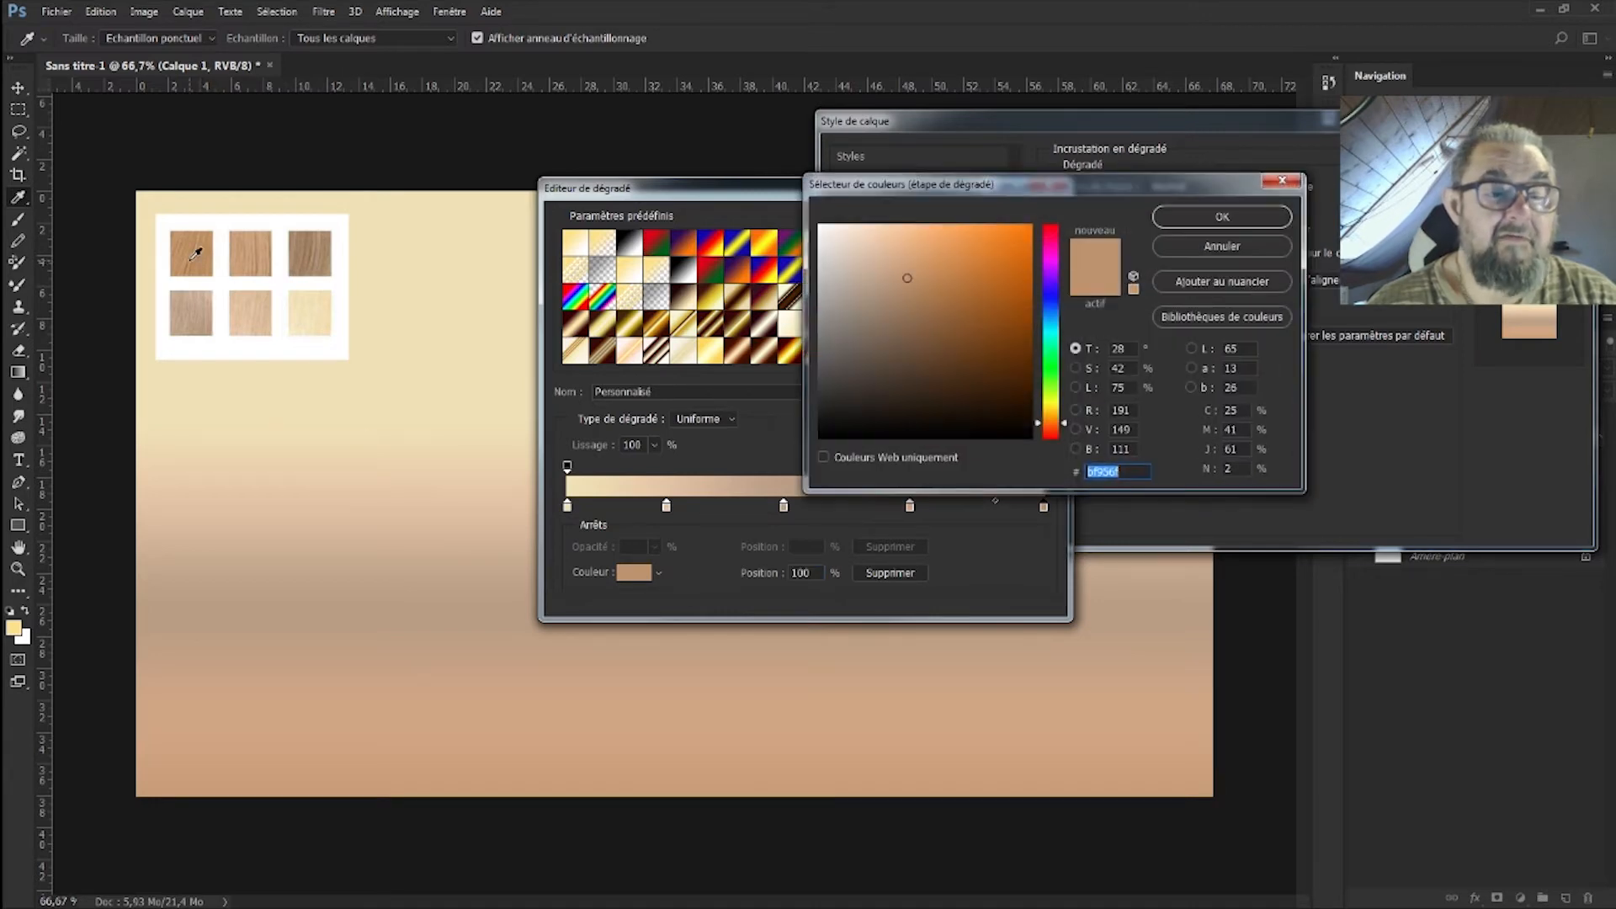
click(1222, 217)
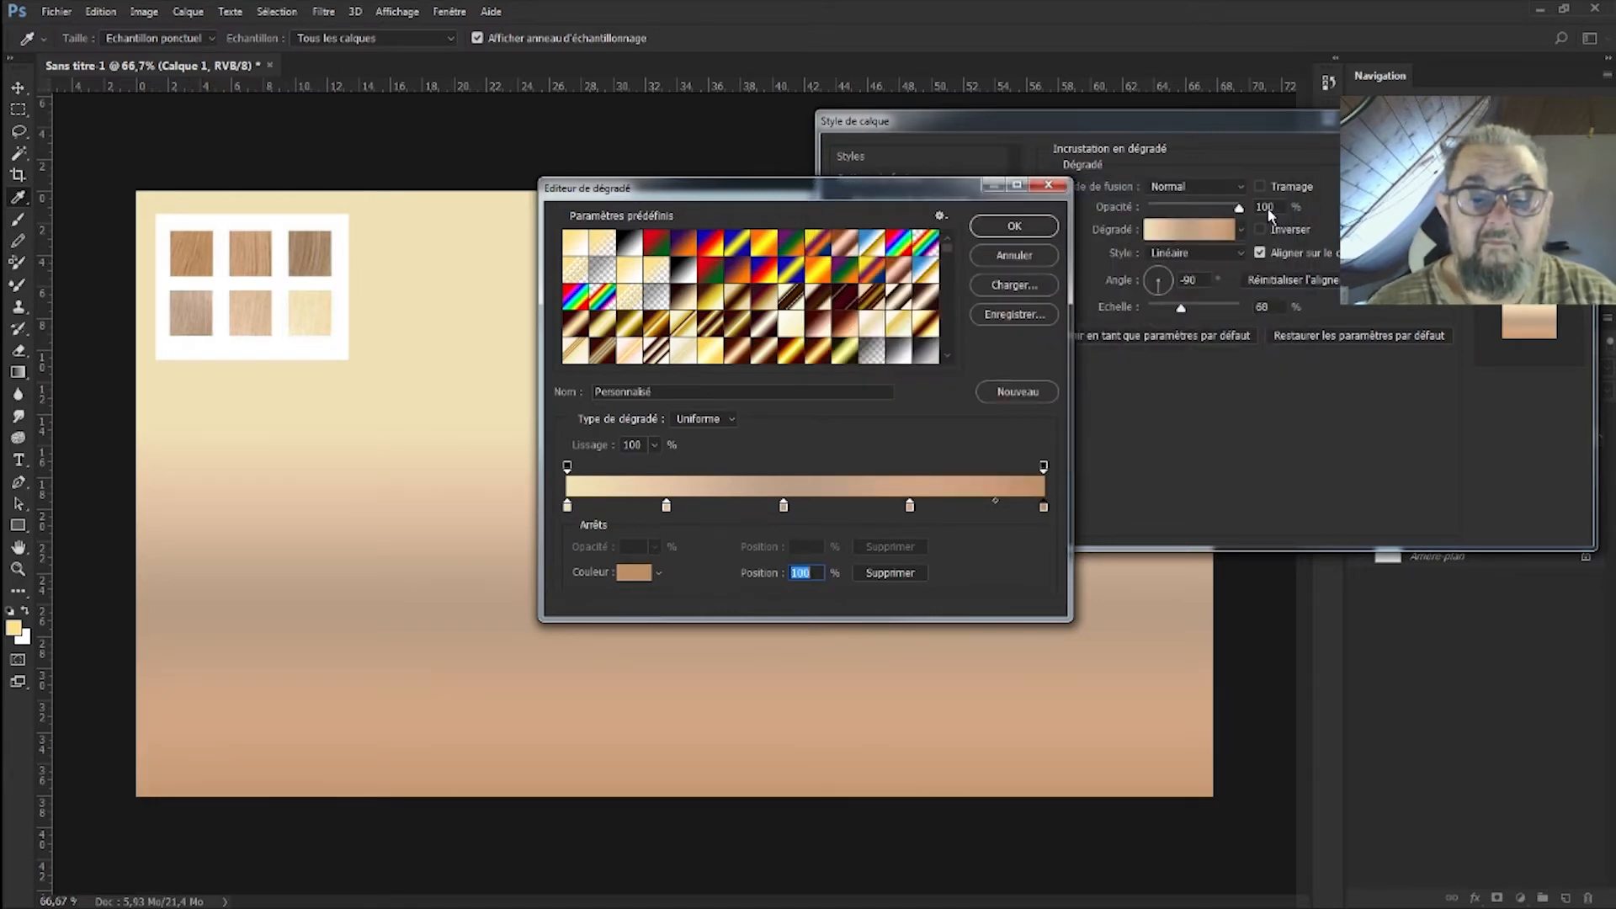
key(Return)
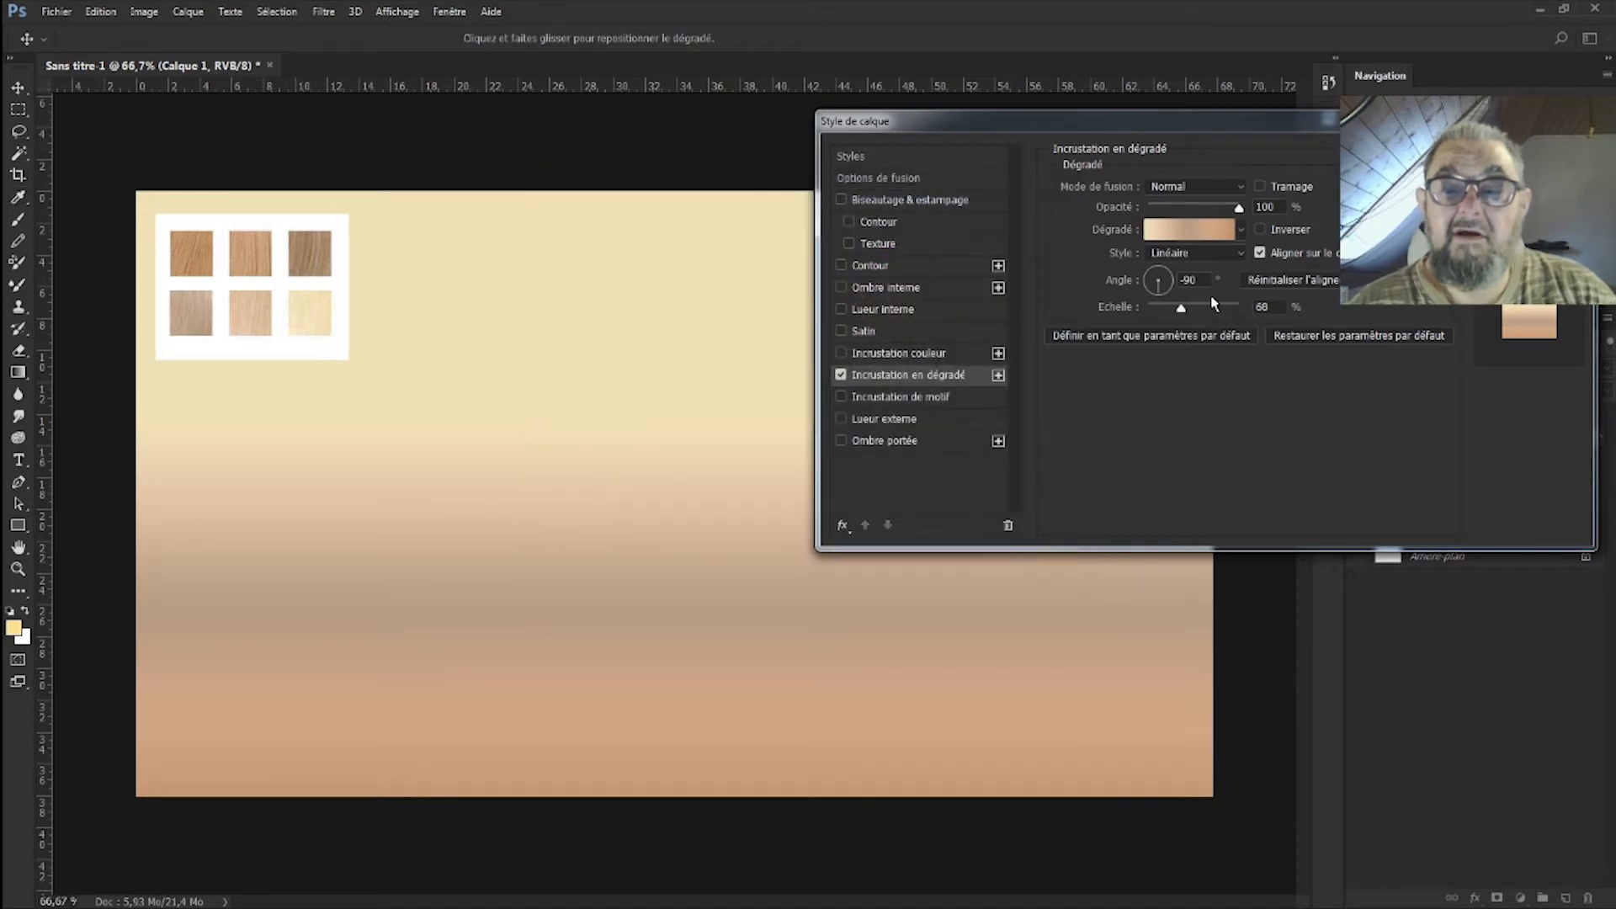
Step: Shift the gradient overlay slightly lower on the canvas and hide the palette layer
mouse_move(725, 384)
mouse_down()
mouse_move(736, 463)
mouse_move(730, 403)
mouse_up()
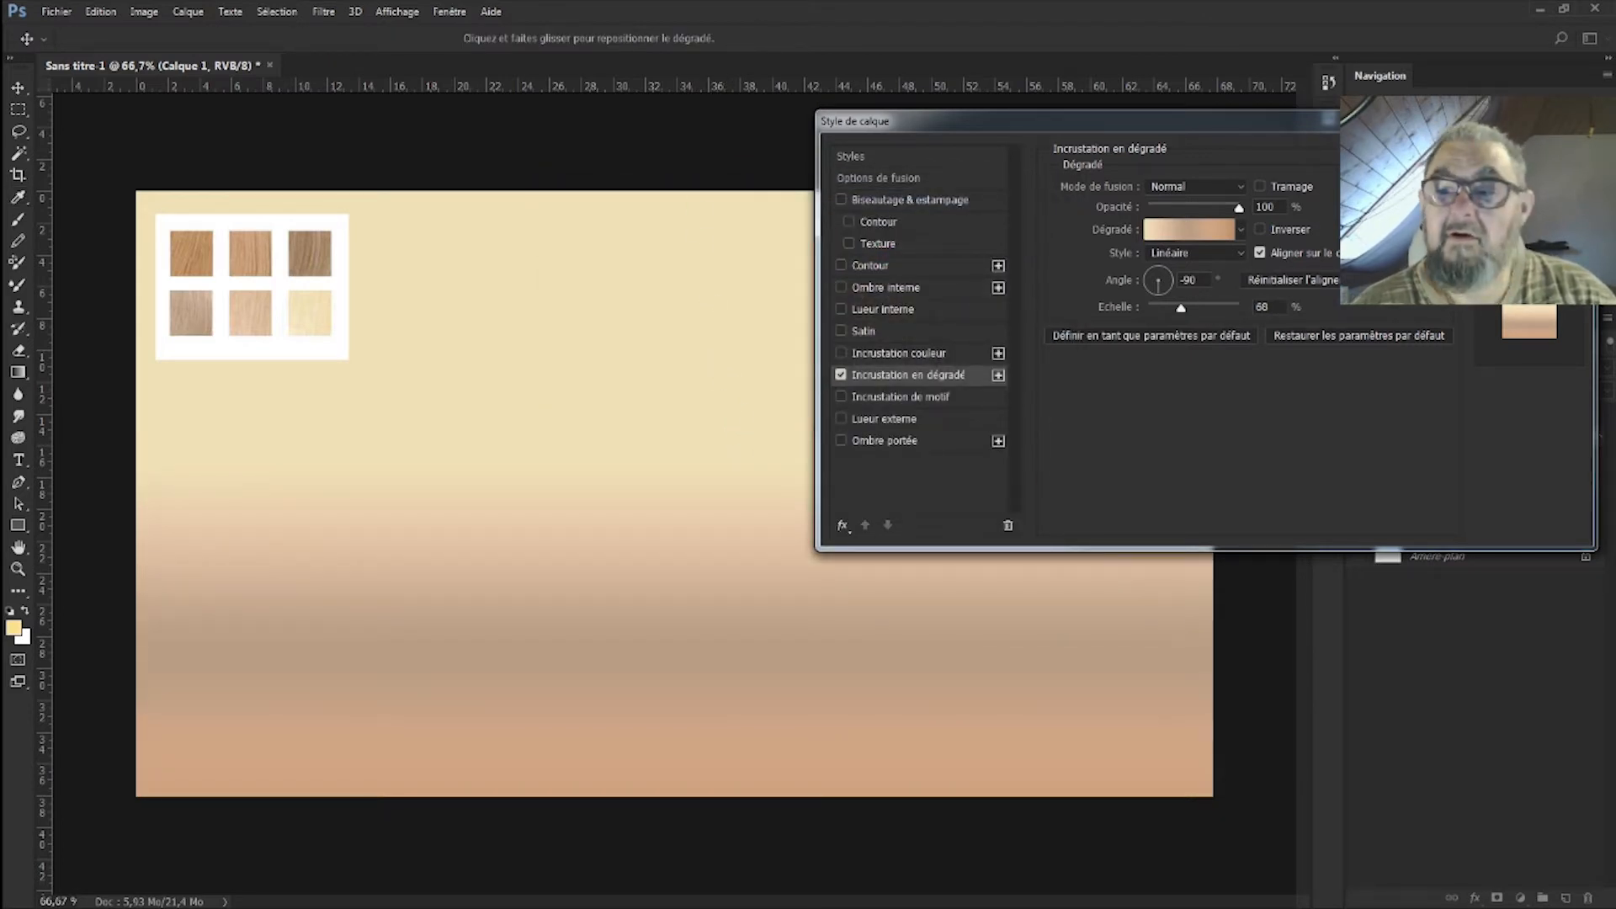
key(Return)
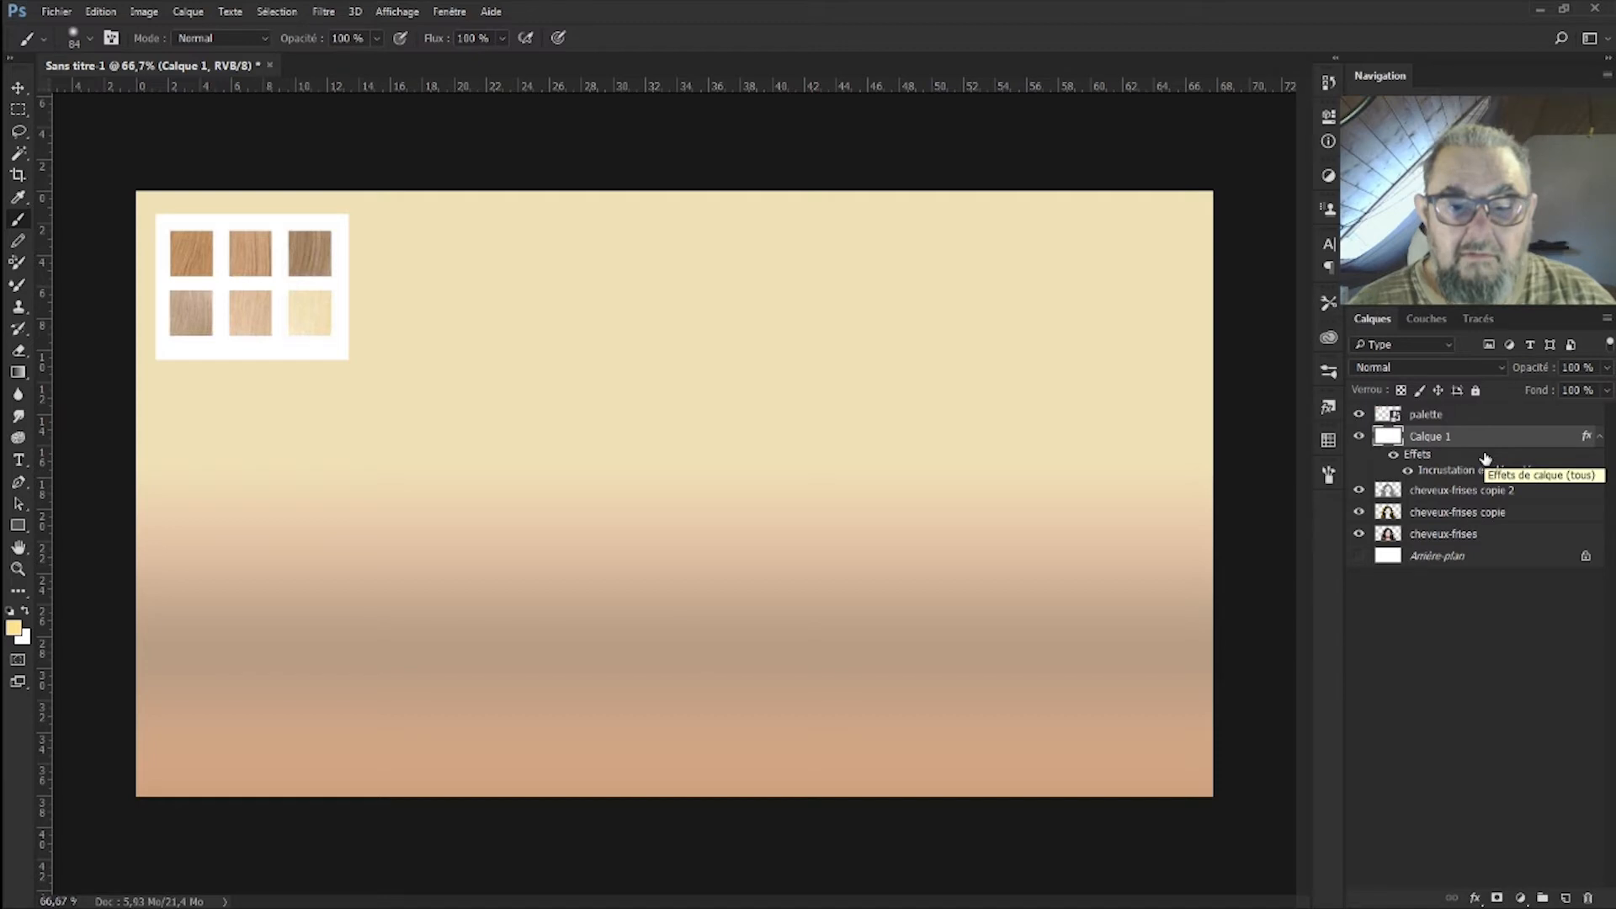
click(1359, 415)
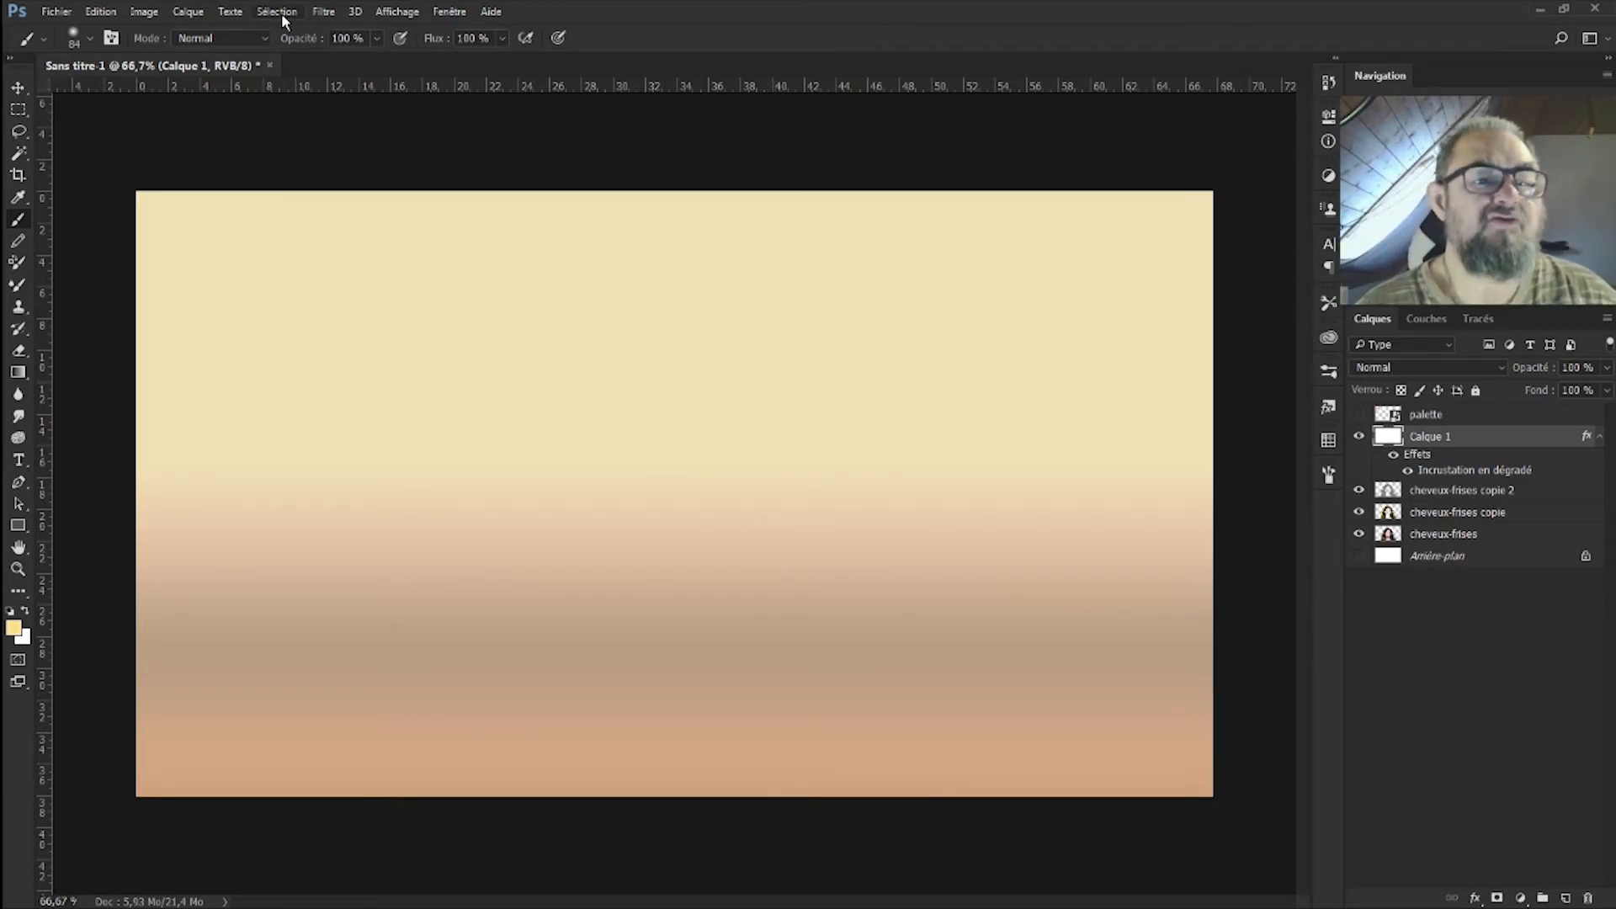
Step: Apply a Gaussian Blur (Flou gaussien) with a 1000 pixel radius to the gradient layer Calque 1
click(334, 18)
mouse_move(438, 245)
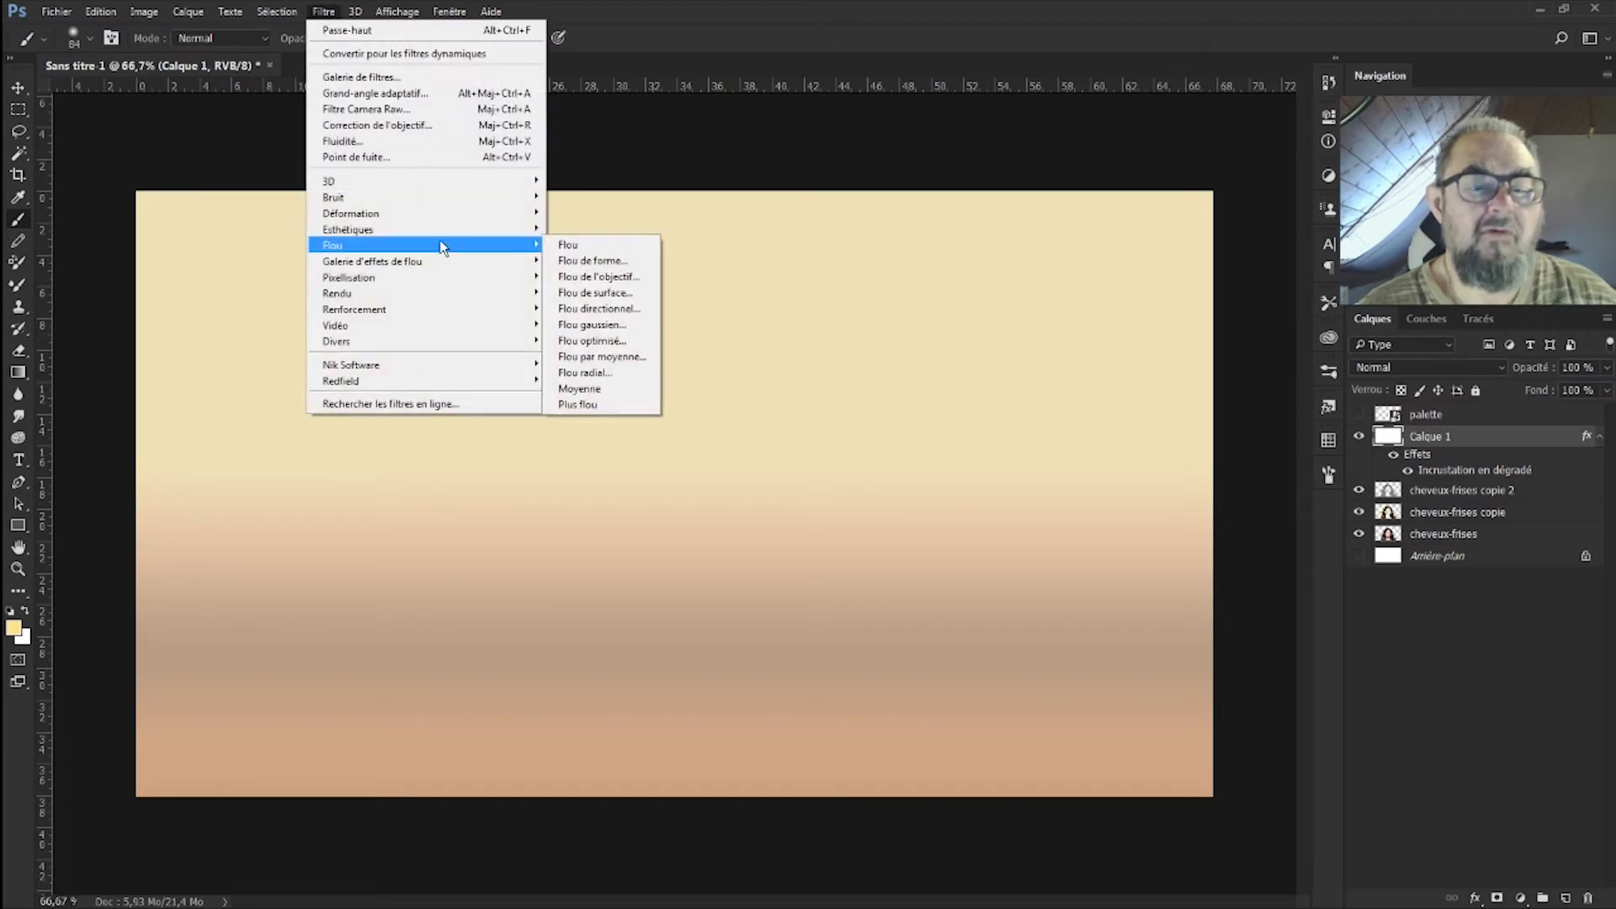
click(592, 325)
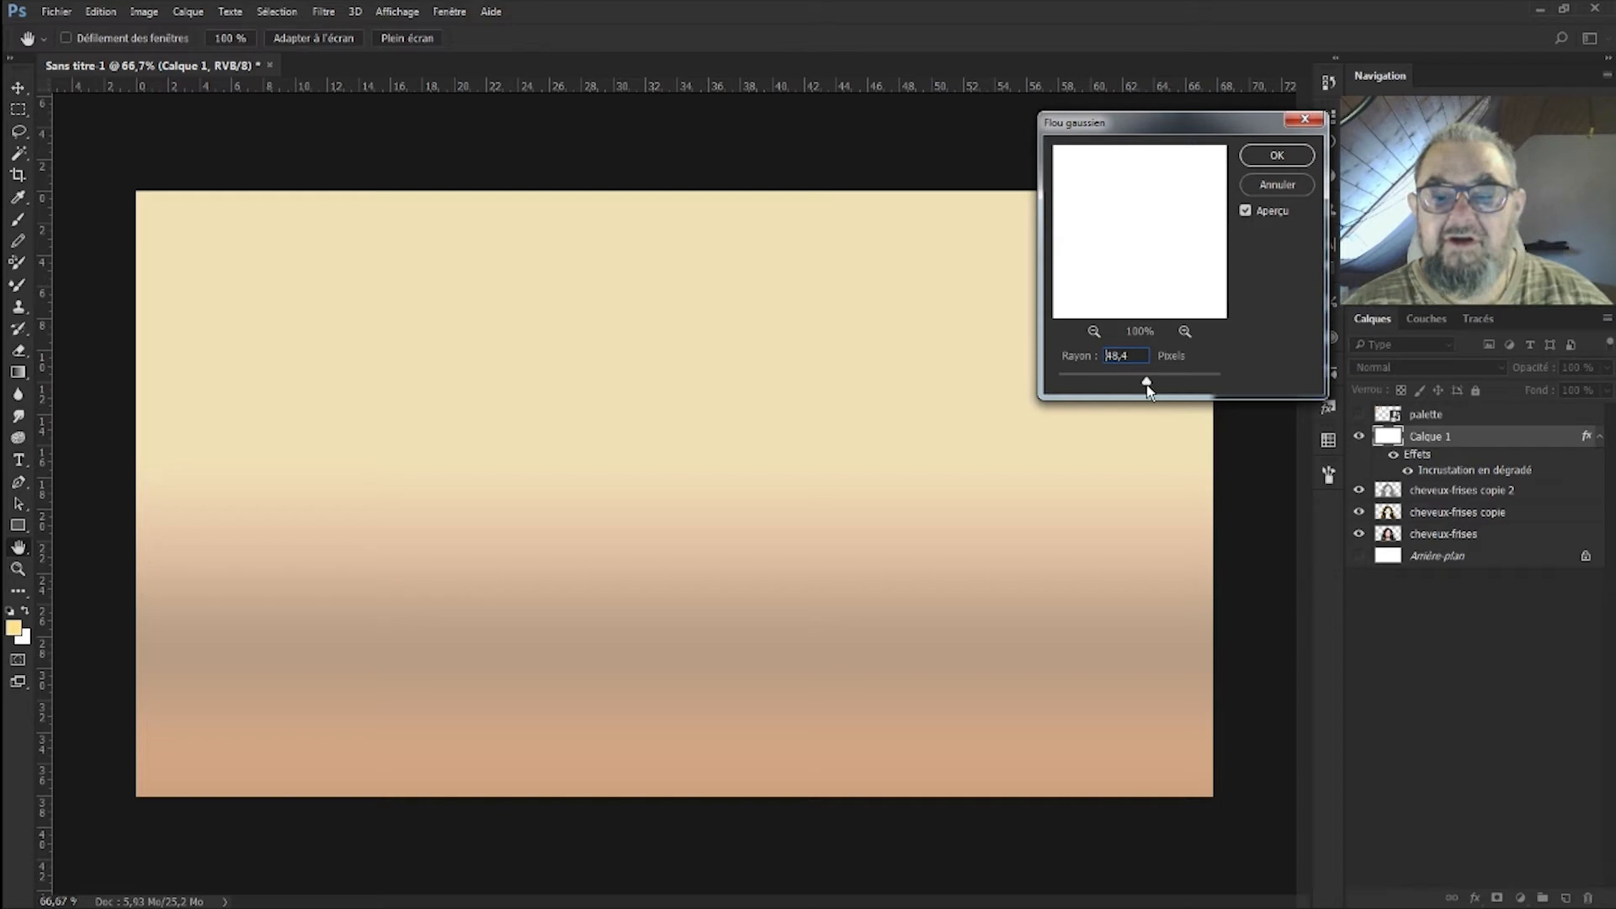
drag(1156, 391, 1177, 393)
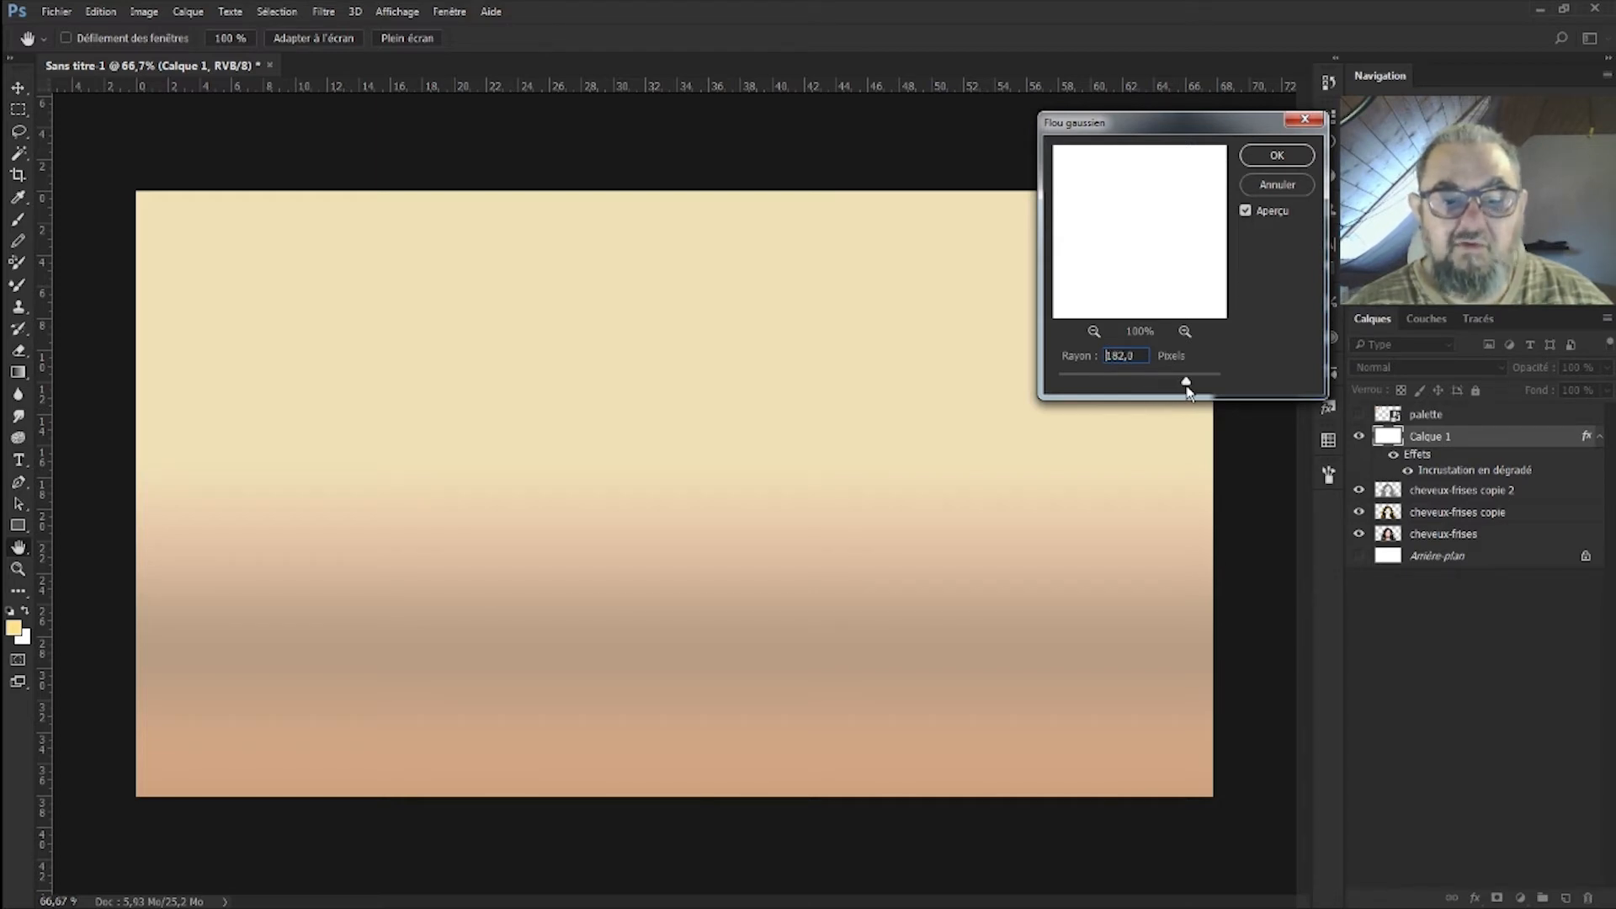
drag(1195, 388, 1280, 381)
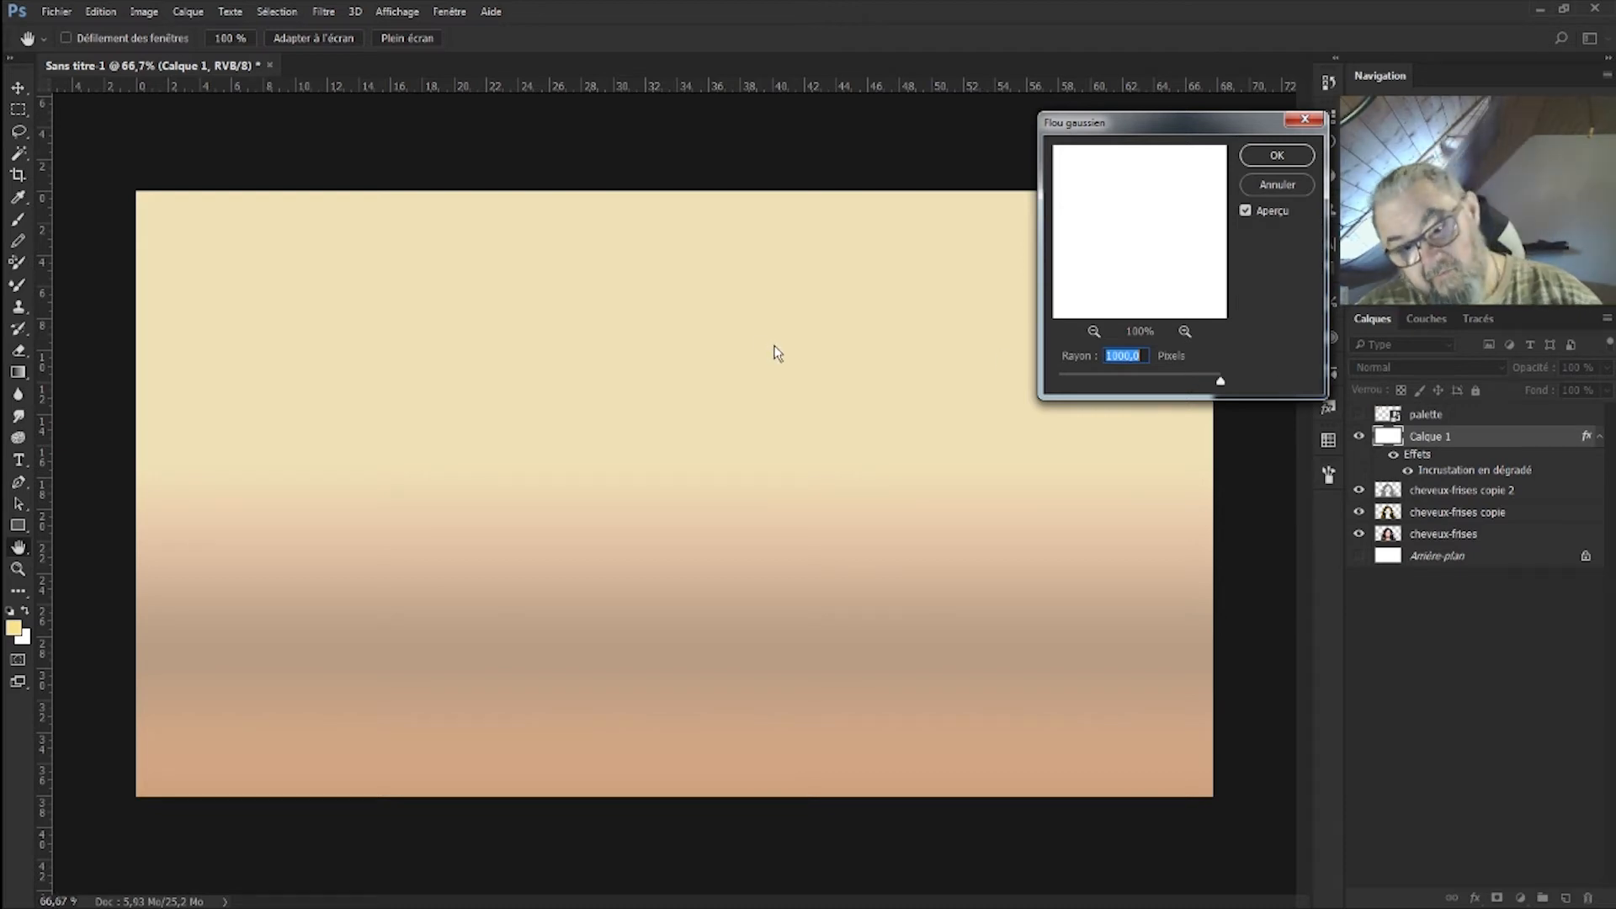
click(1281, 154)
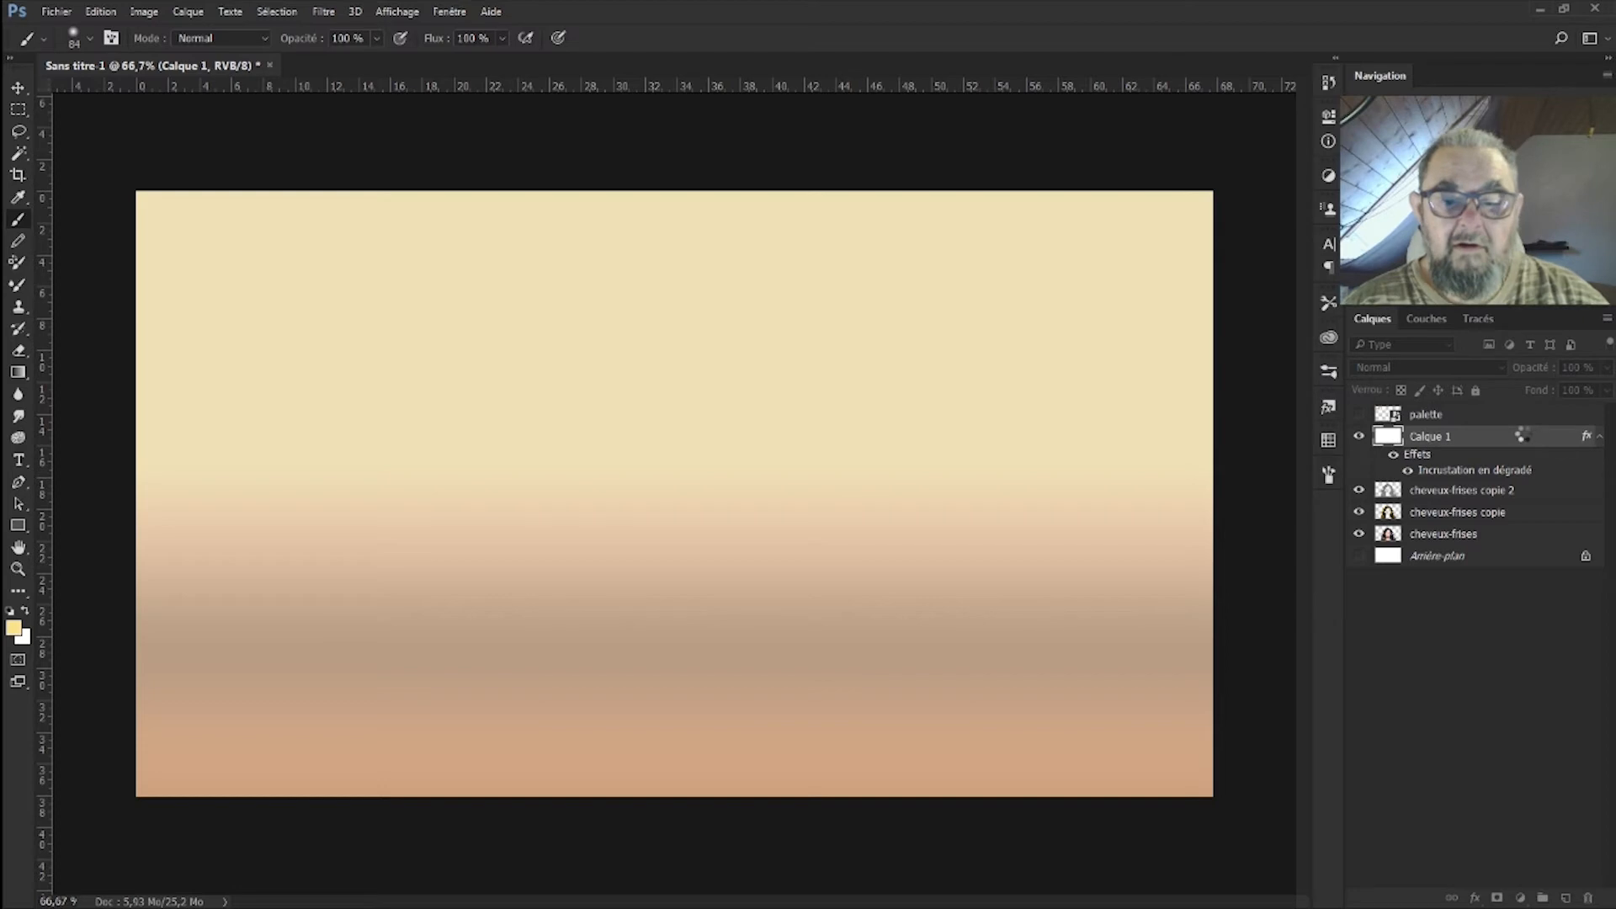
Step: Convert Calque 1 to a smart object and mask it with the hair shape loaded from the cheveux-frises copie layer
right_click(1524, 438)
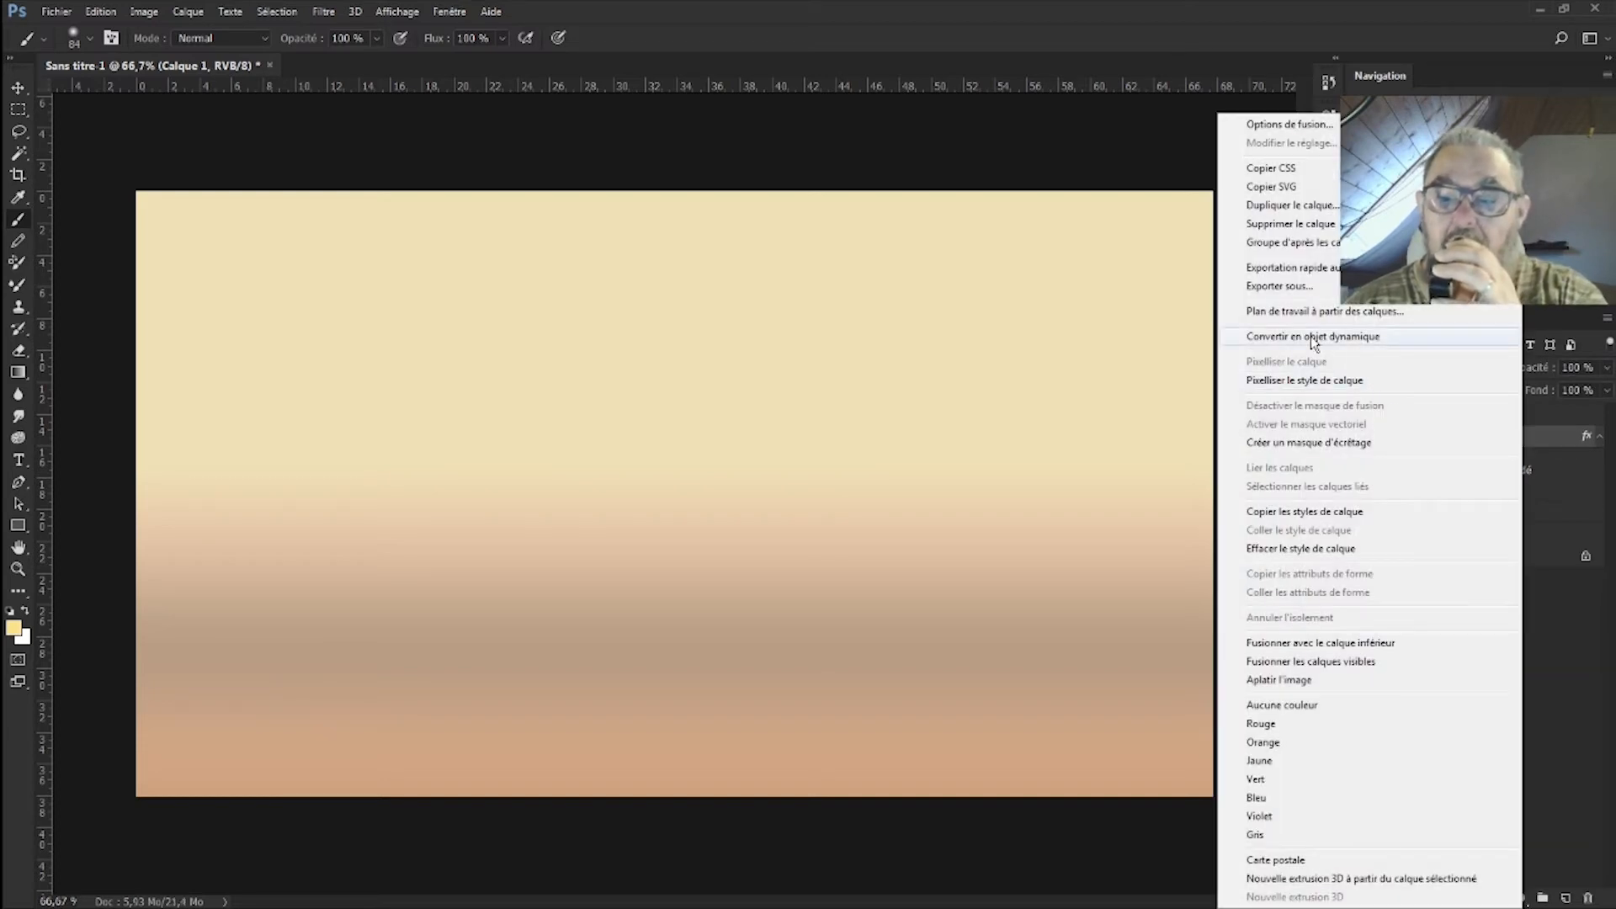
click(1314, 337)
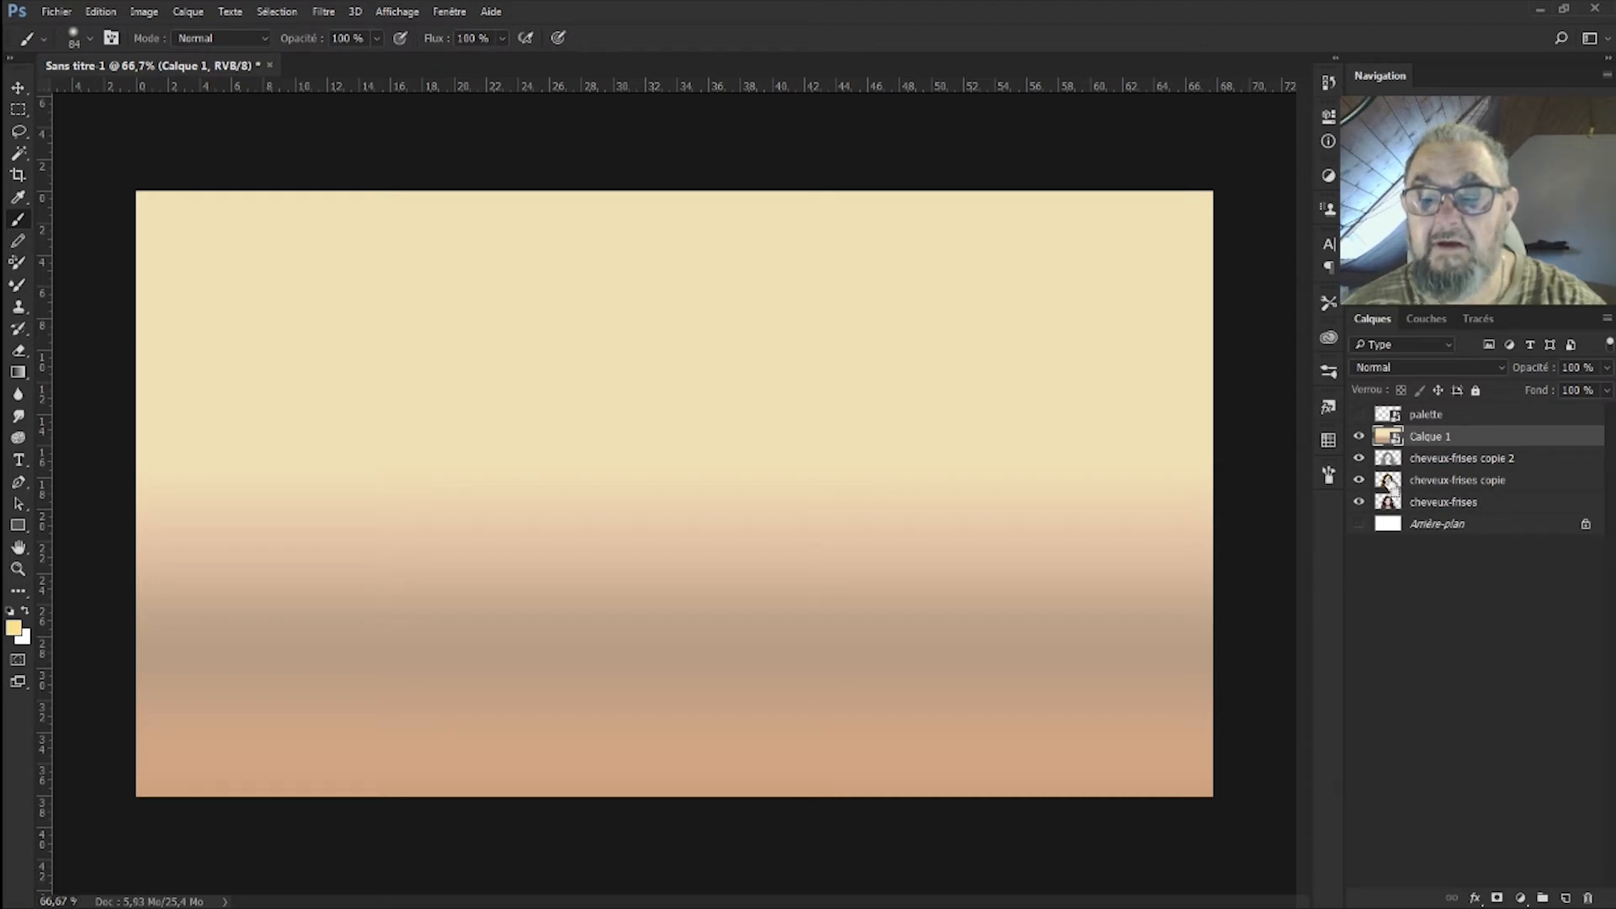
ctrl+click(1390, 482)
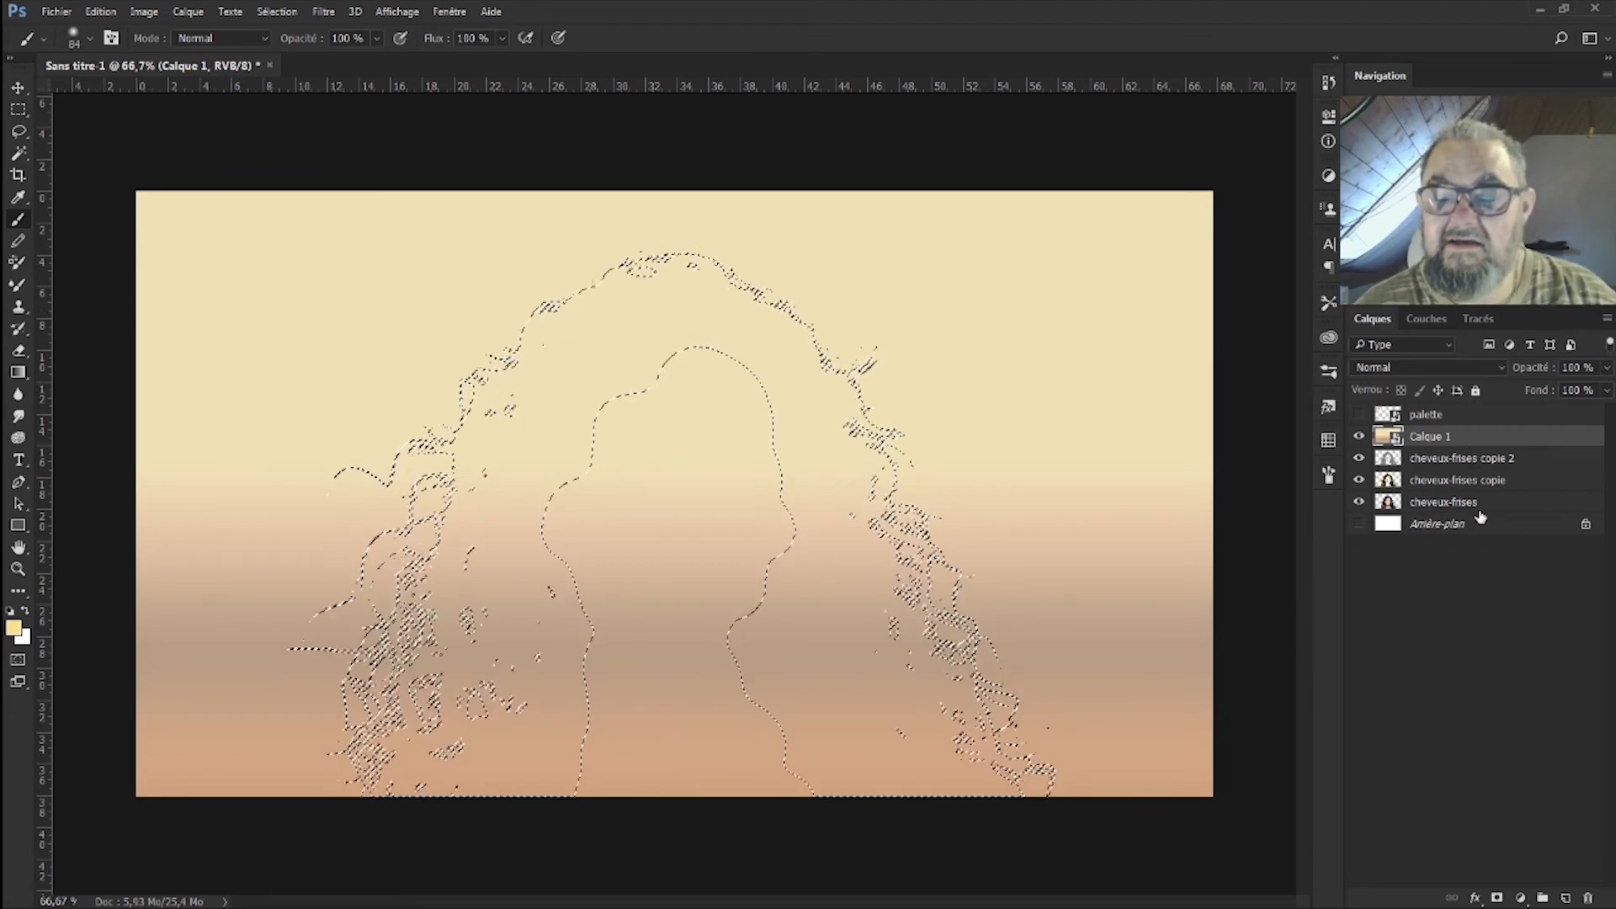
click(1497, 898)
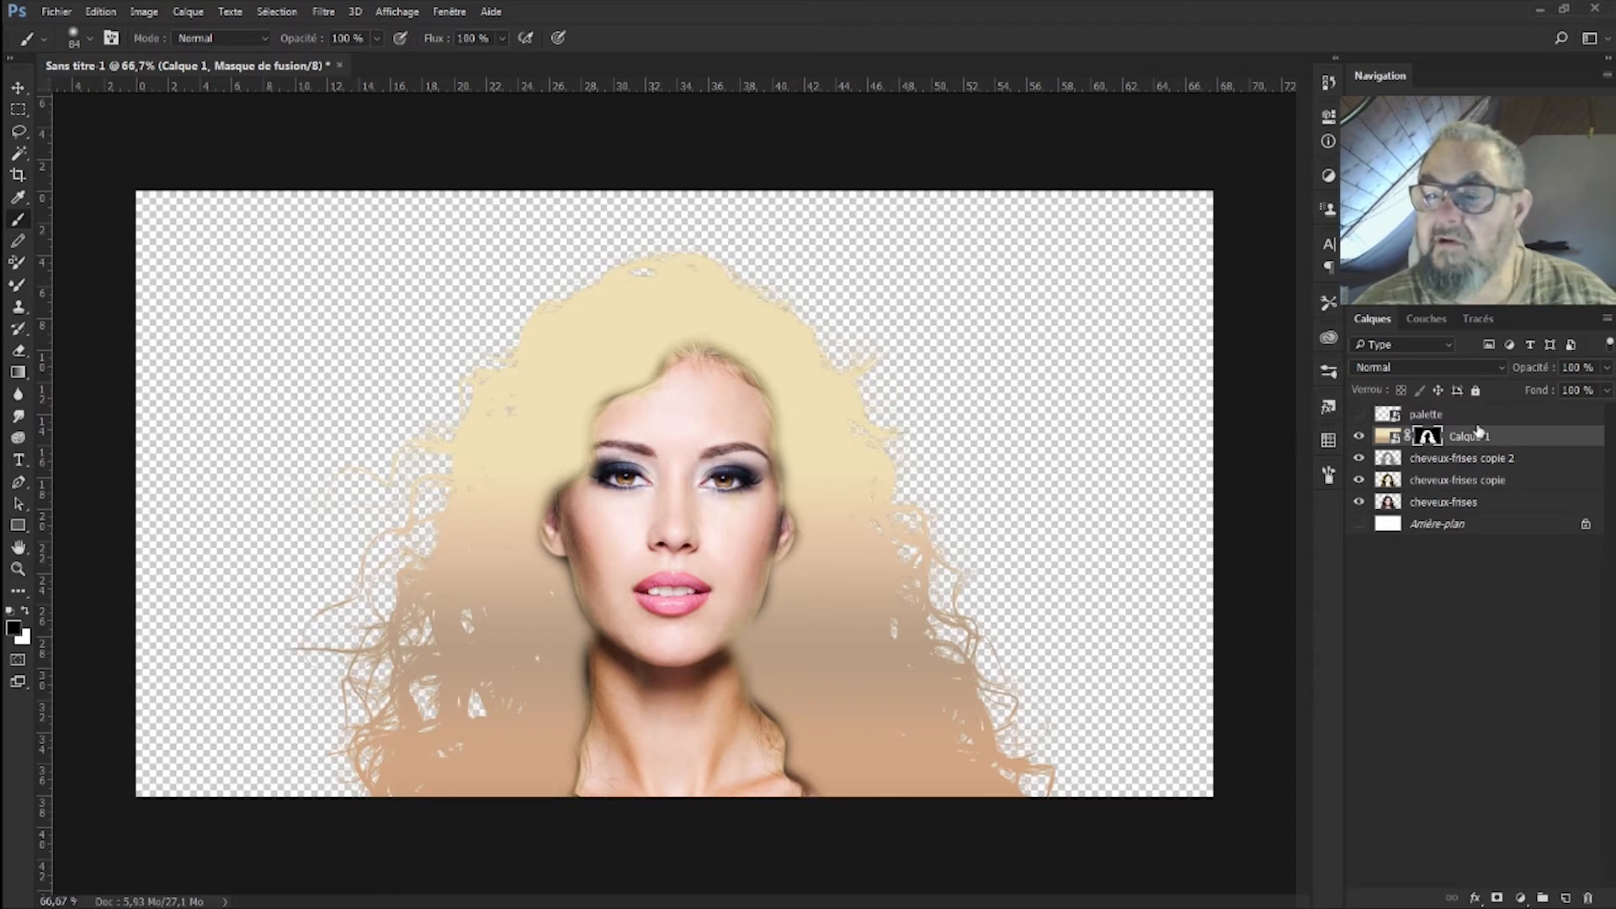
Step: Set the blending mode of Calque 1 to Lumière tamisée (Soft Light) and of cheveux-frises copie to Eclaircir (Lighten)
click(1495, 370)
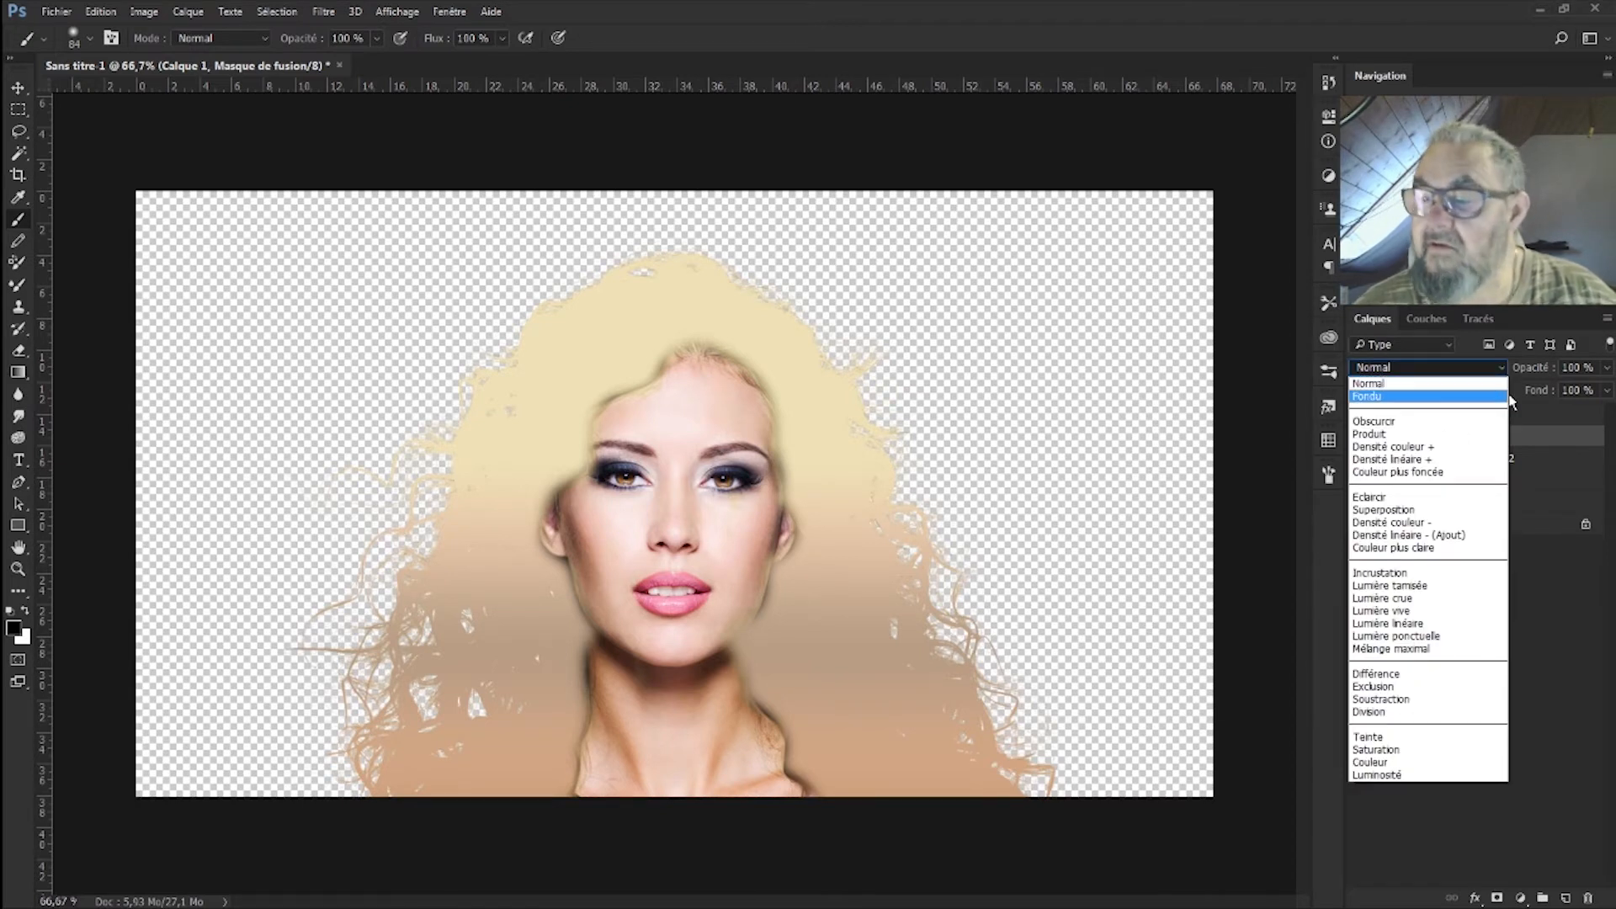
click(1443, 586)
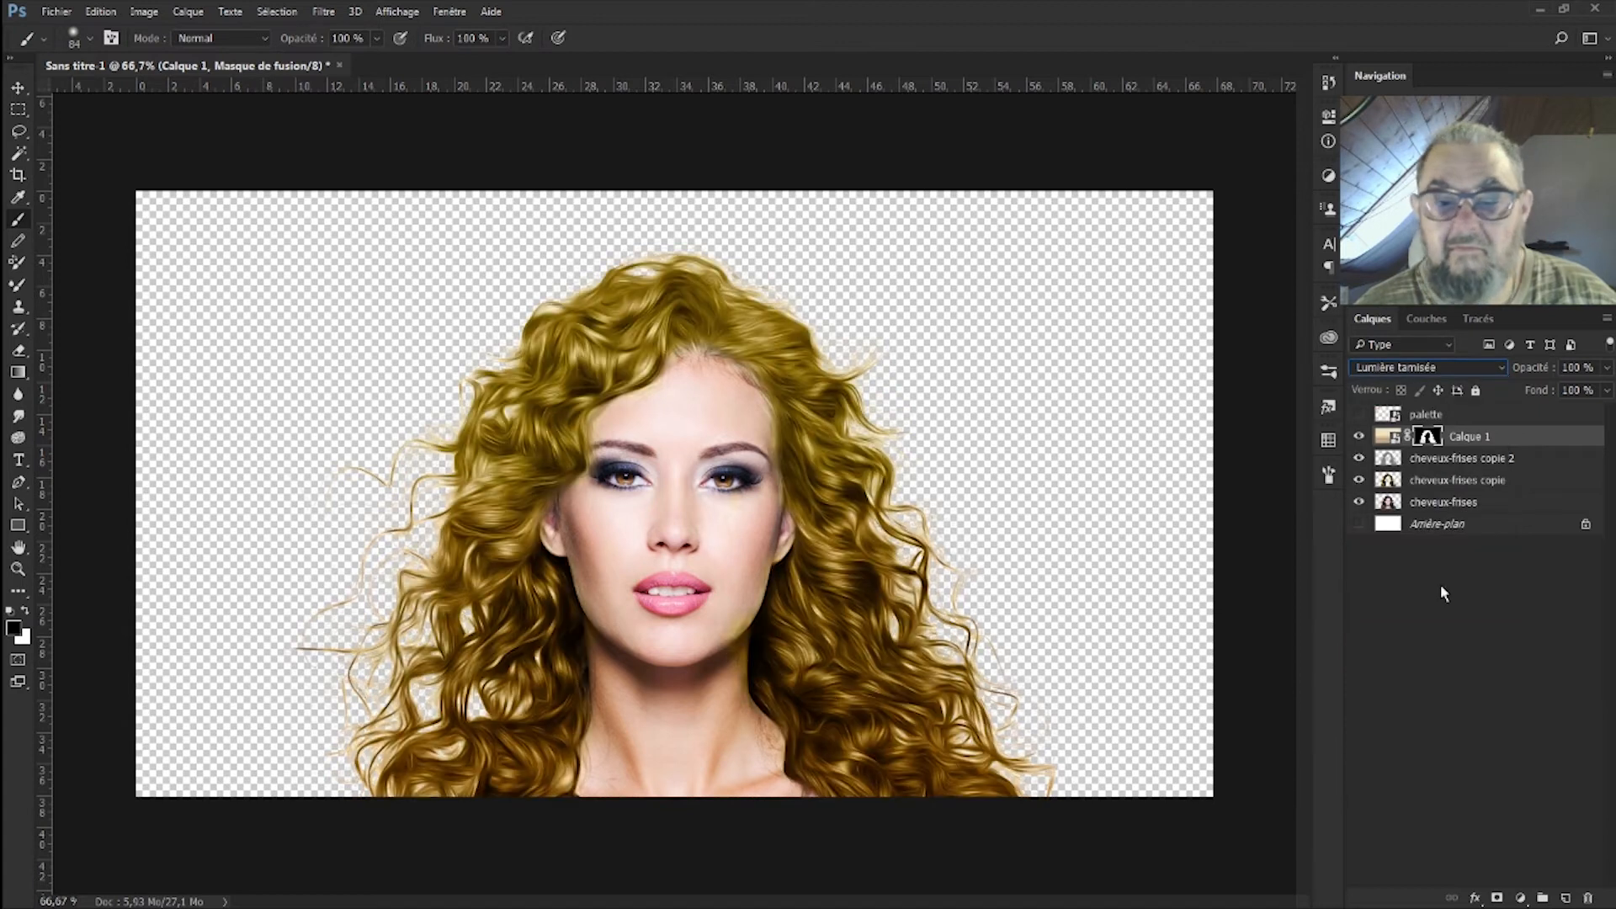
click(1431, 489)
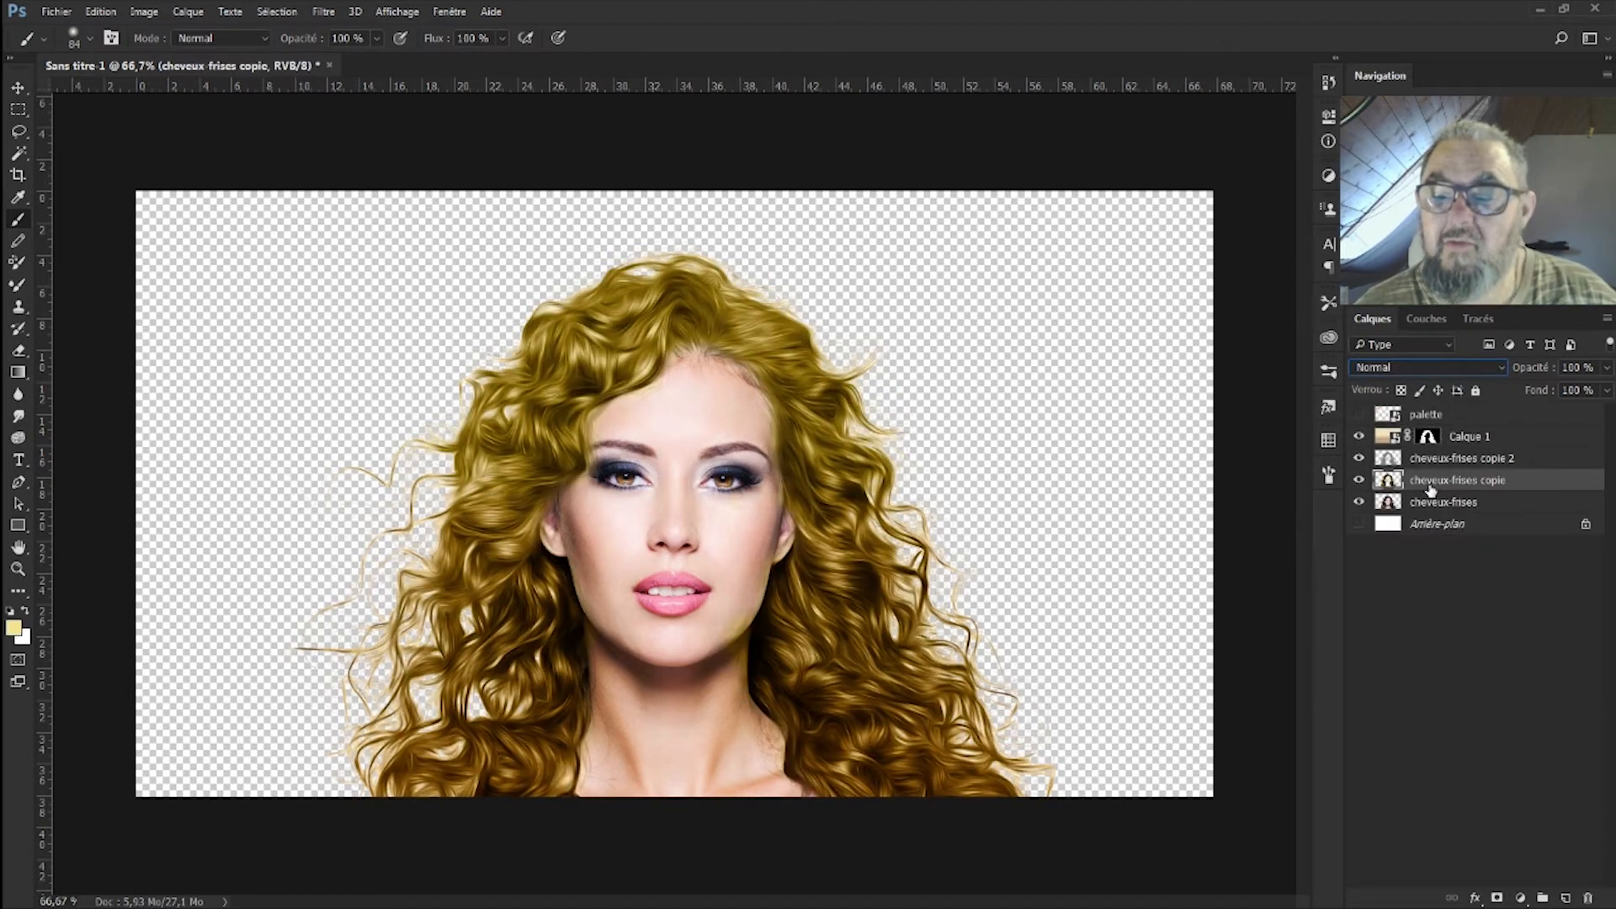
click(1473, 367)
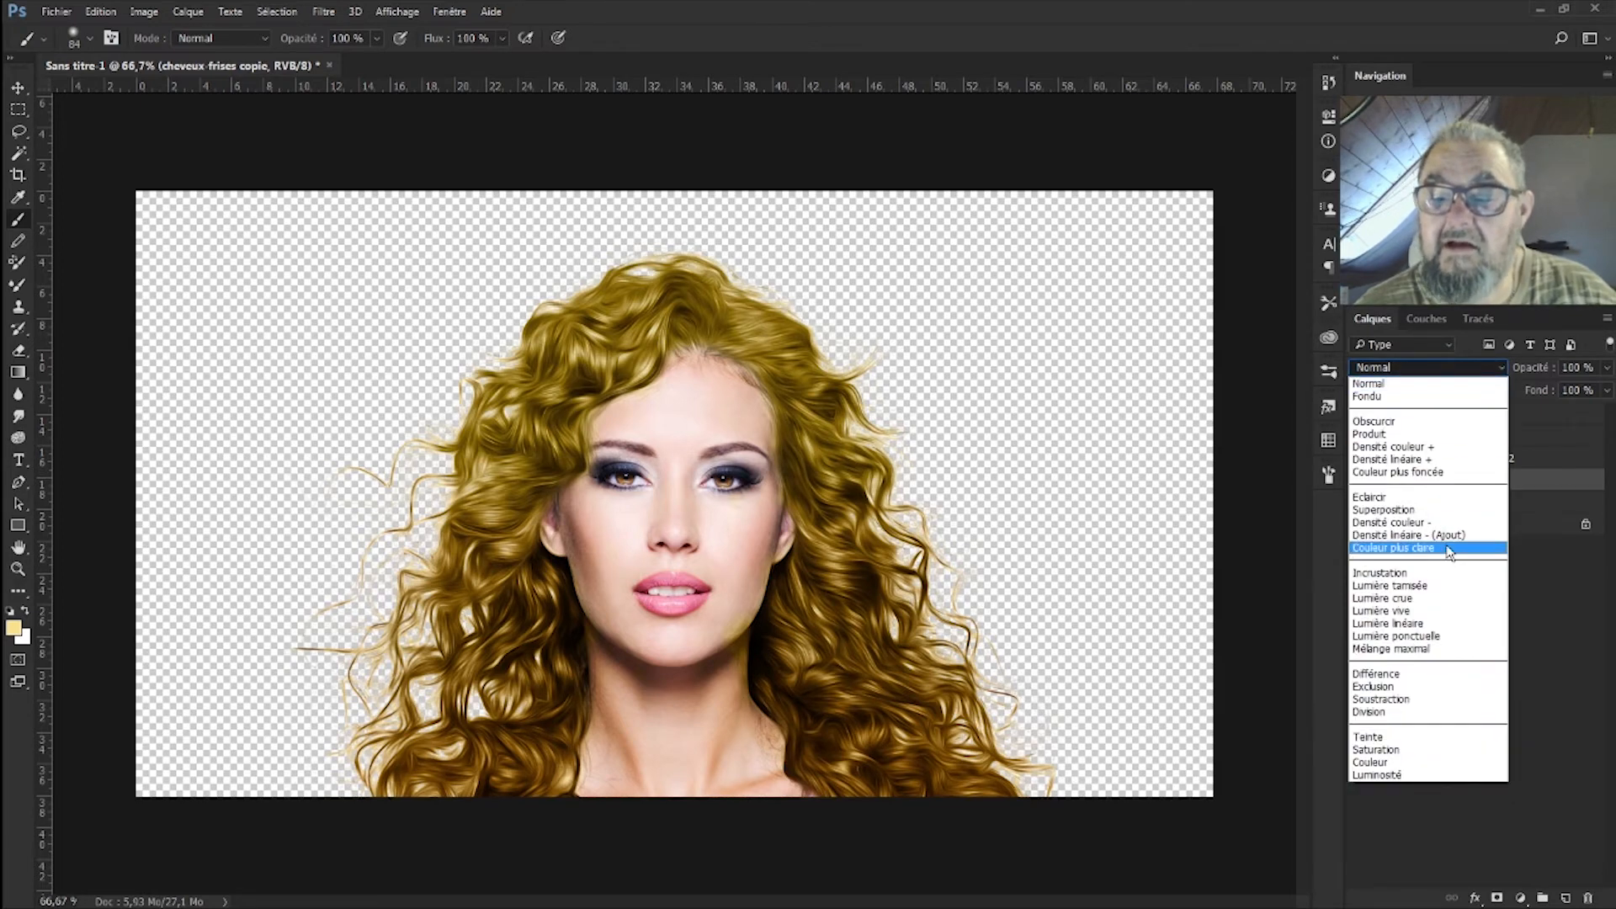
click(1427, 498)
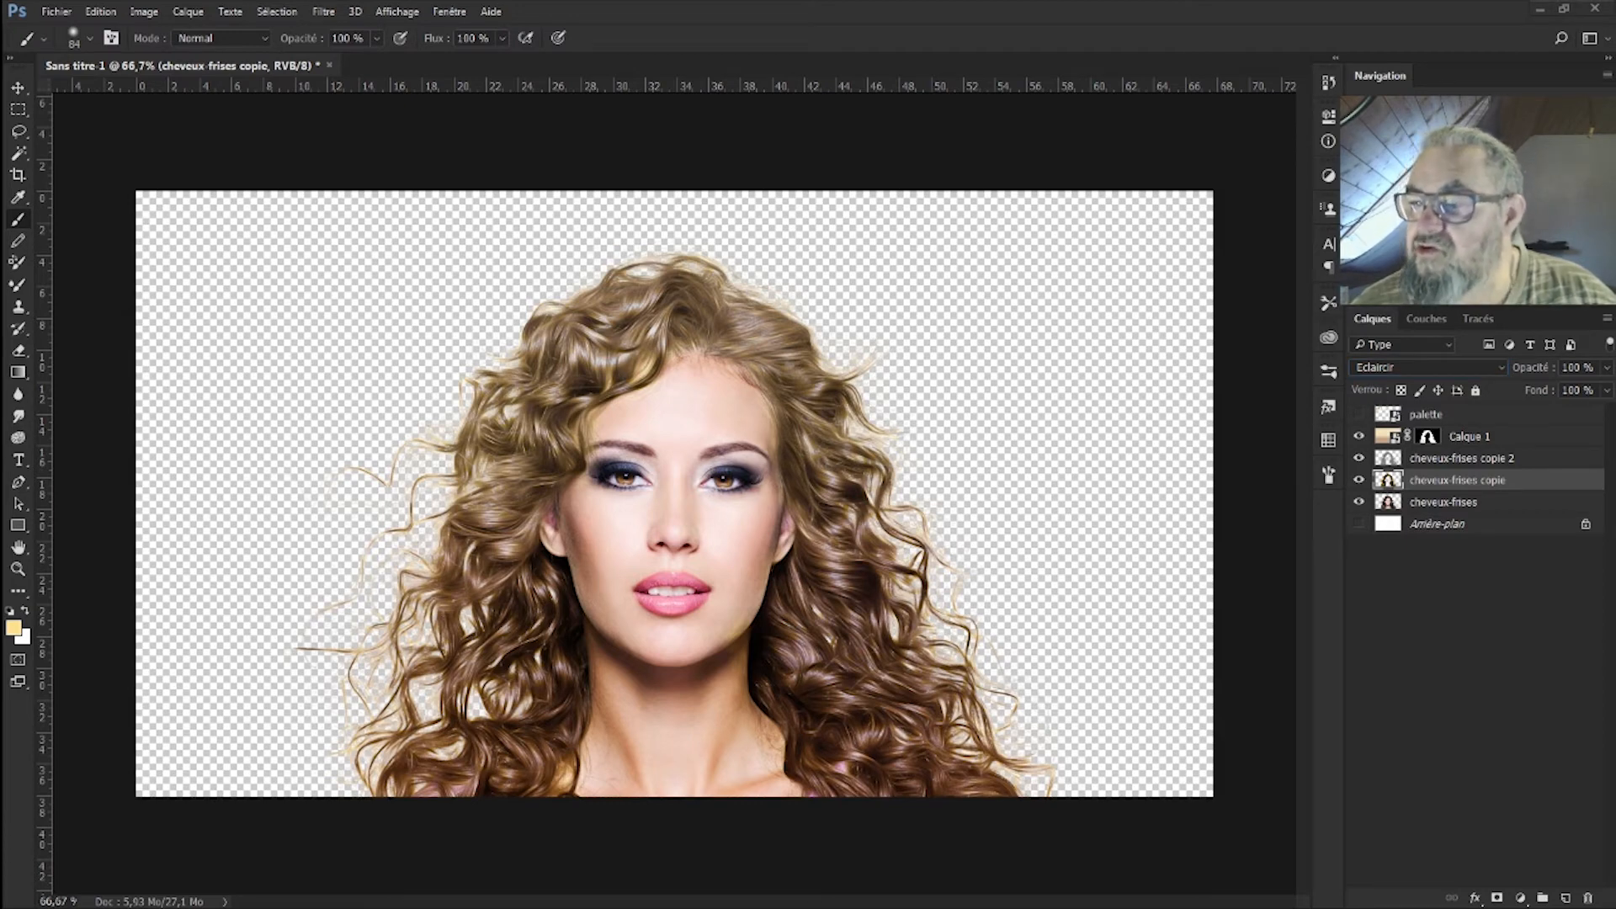
Step: Place the wood texture image 02, scale it to cover the whole canvas, and move its layer below cheveux-frises
drag(389, 422, 389, 411)
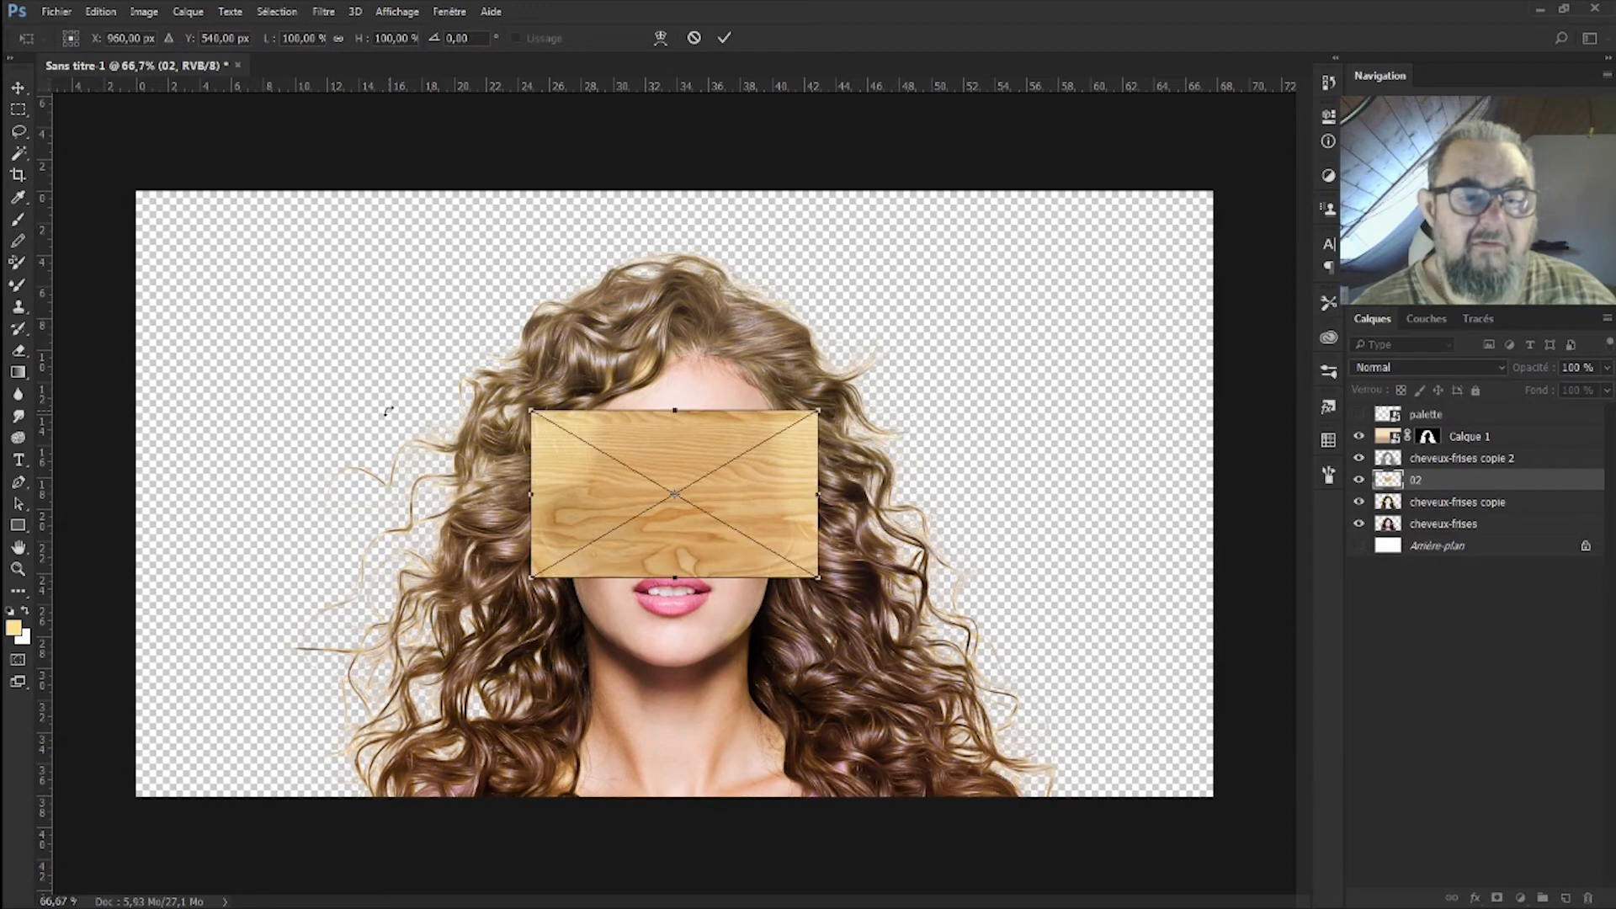
drag(533, 409, 140, 186)
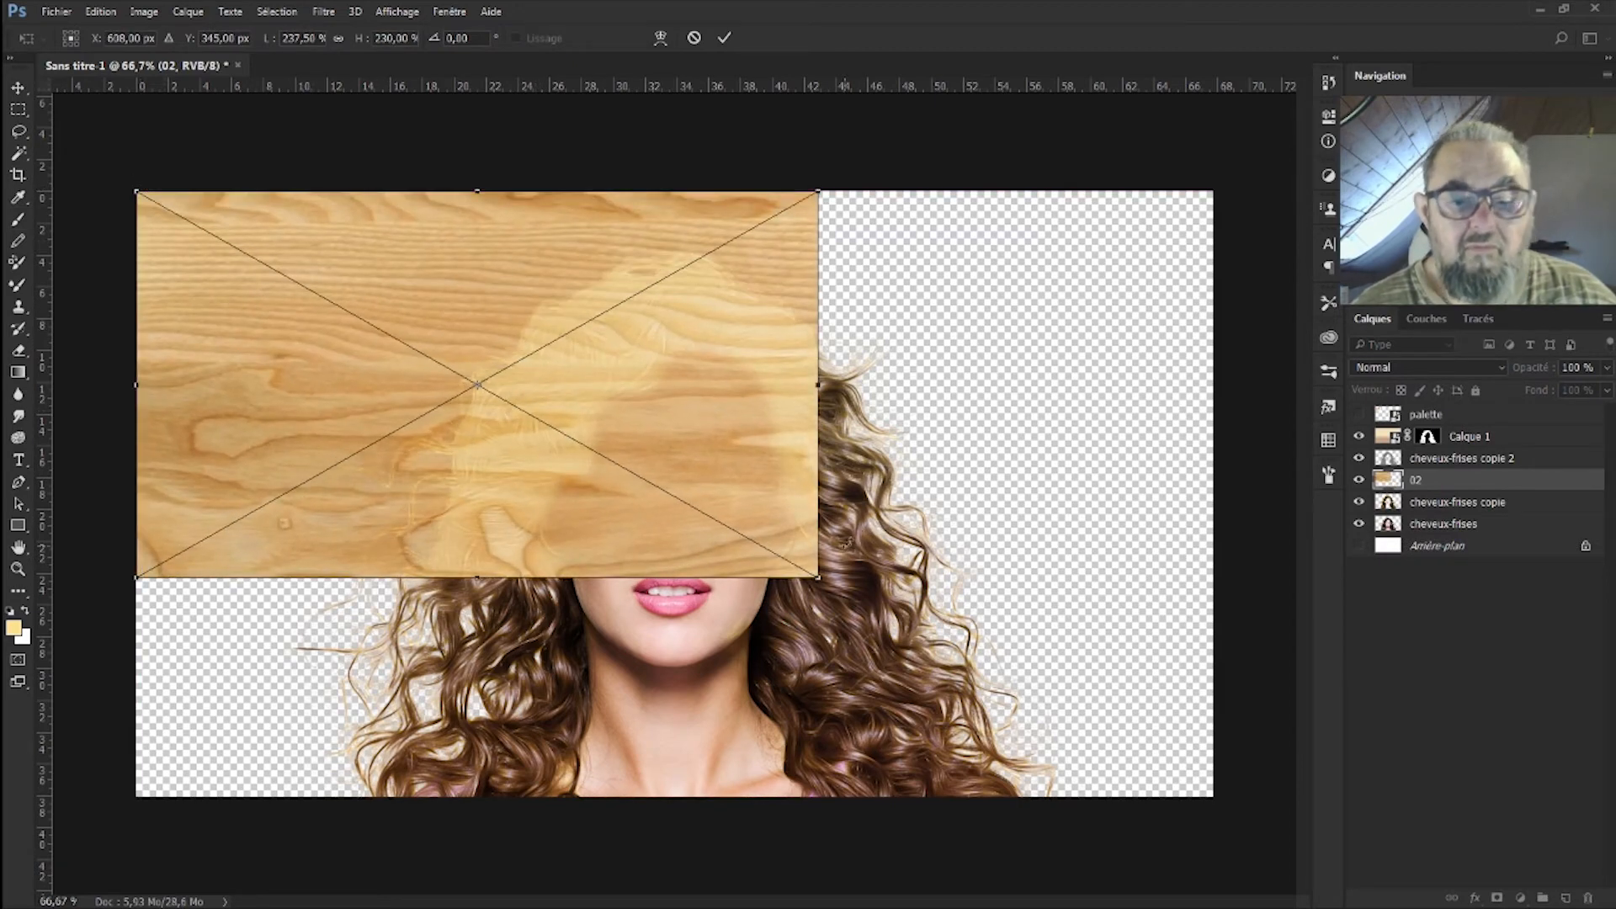
drag(818, 576, 1189, 764)
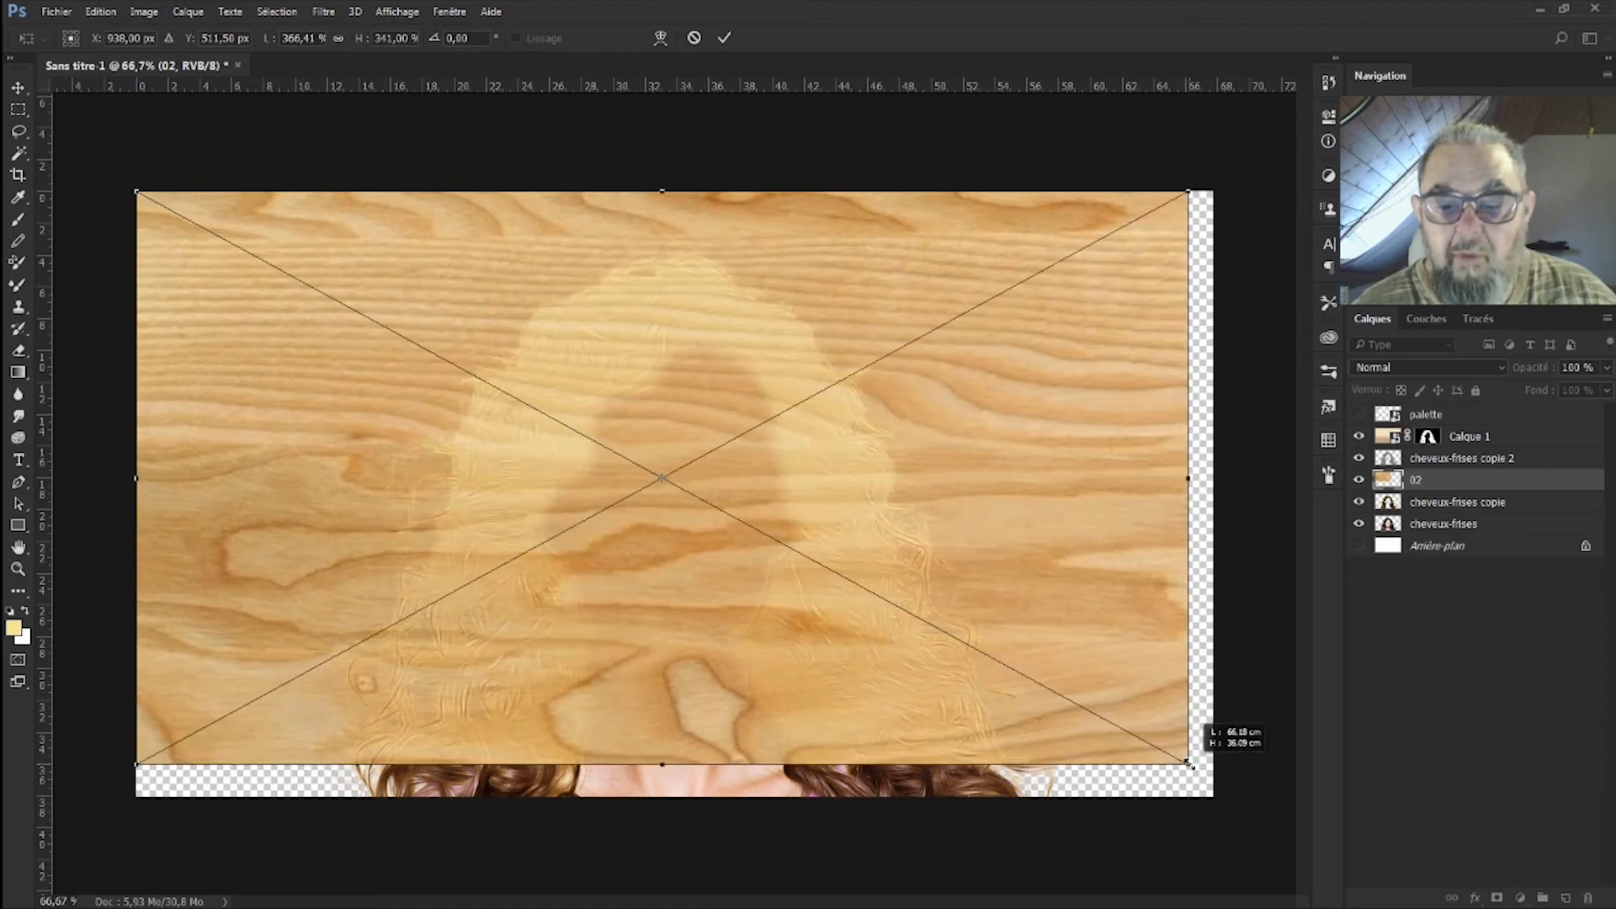
key(shift+alt+g)
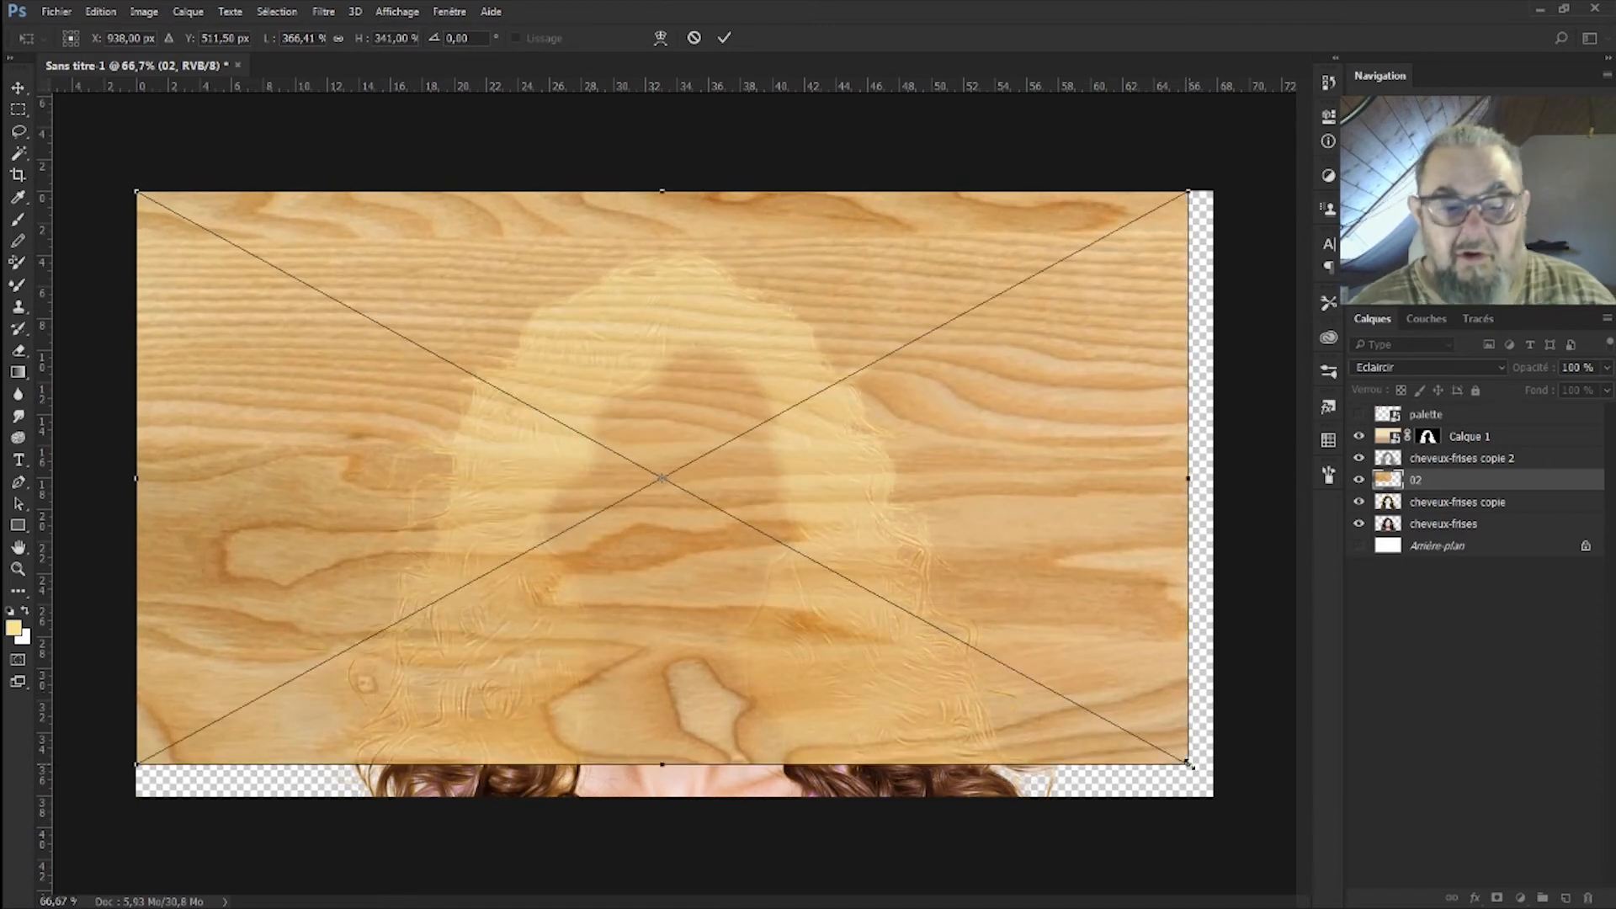
drag(1189, 765, 1220, 801)
key(shift+alt+n)
key(Return)
key(b)
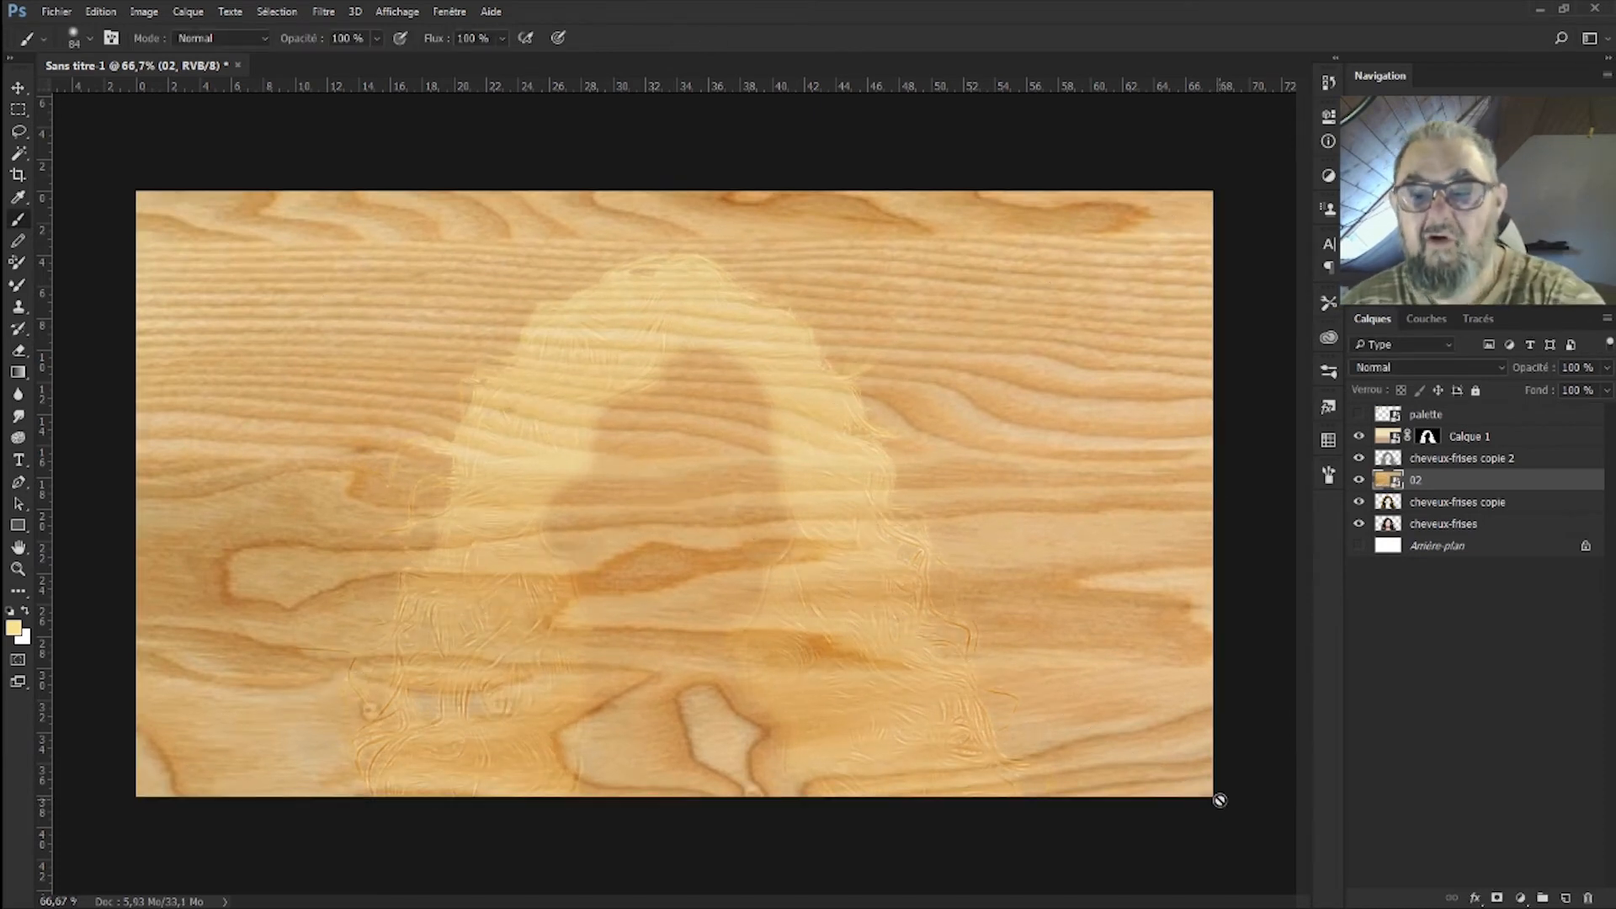
drag(1489, 479, 1476, 530)
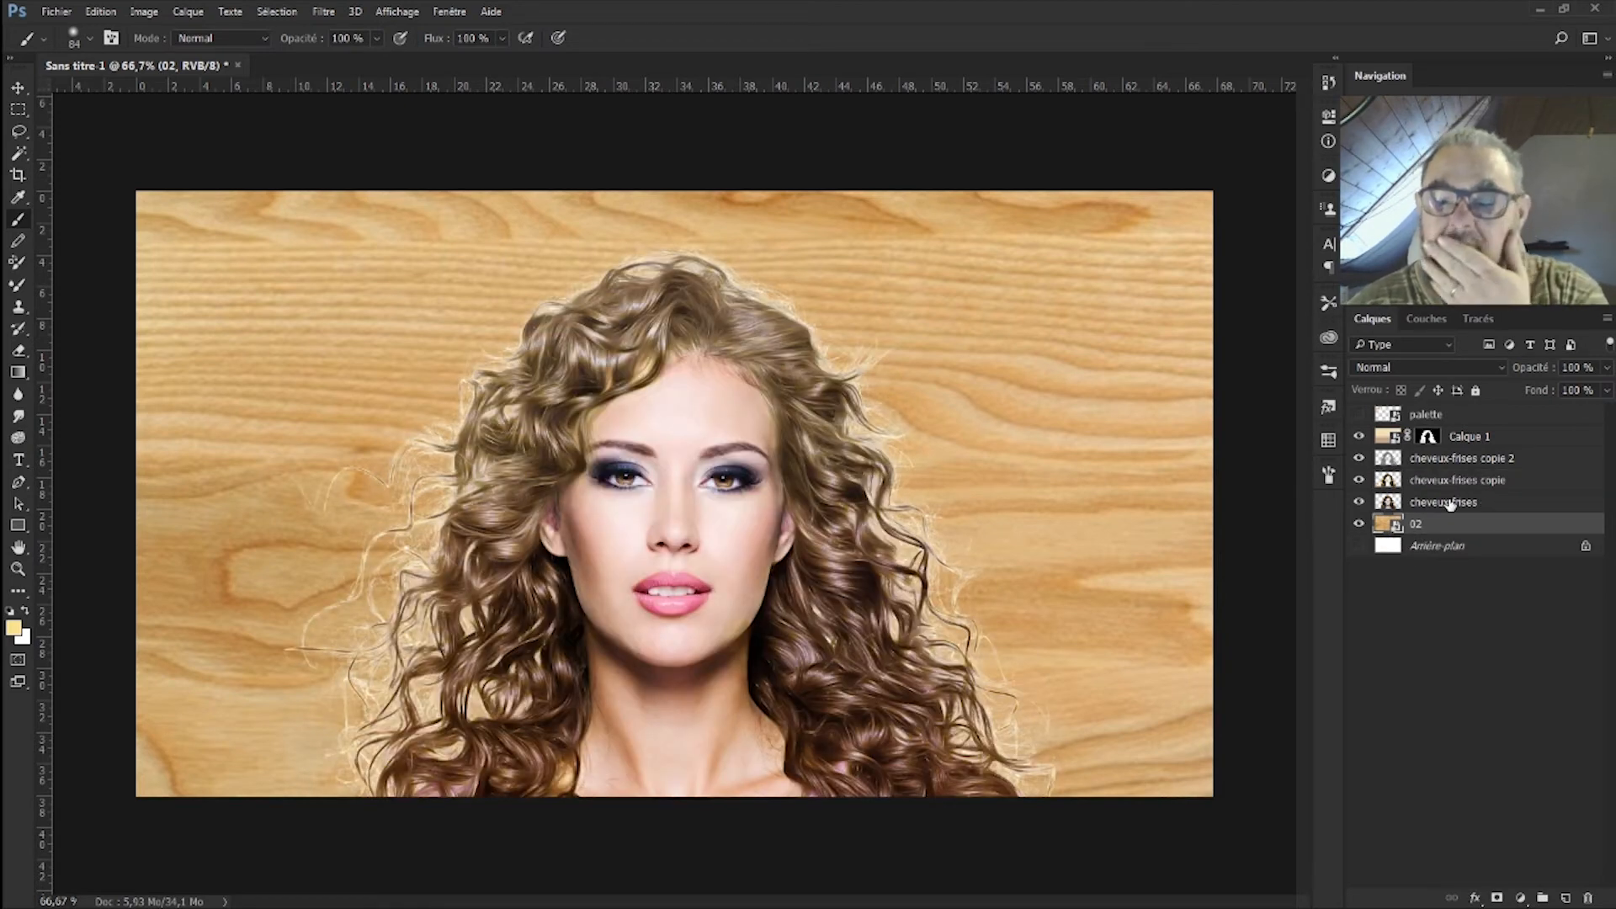
Step: Group the layers from cheveux-frises up to Calque 1 into a single group
click(1424, 437)
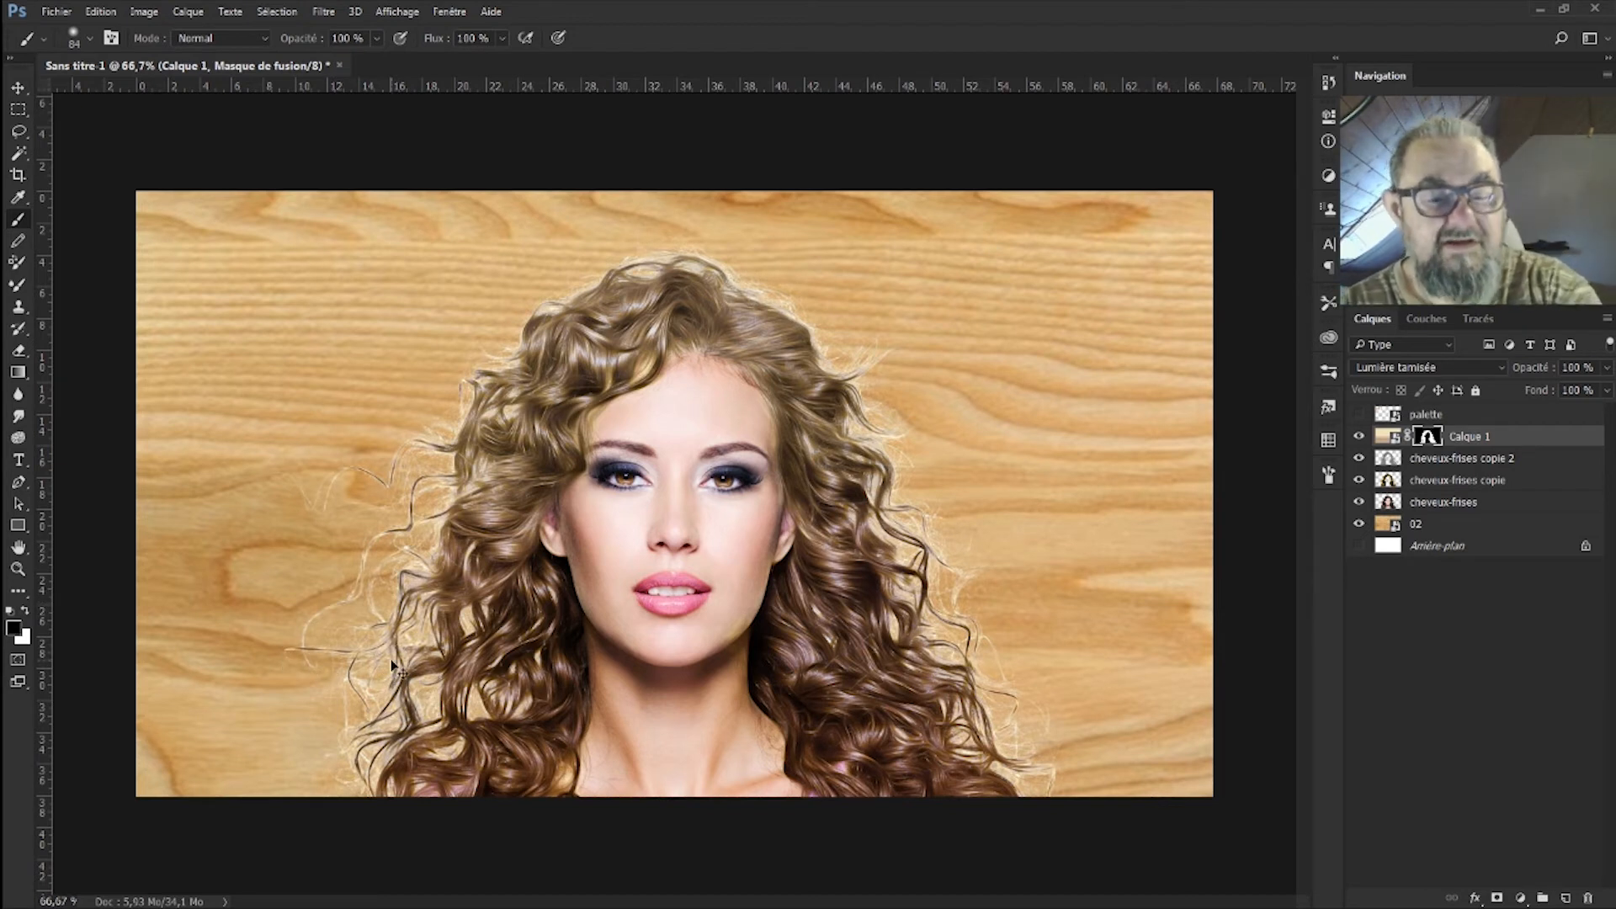
click(1443, 505)
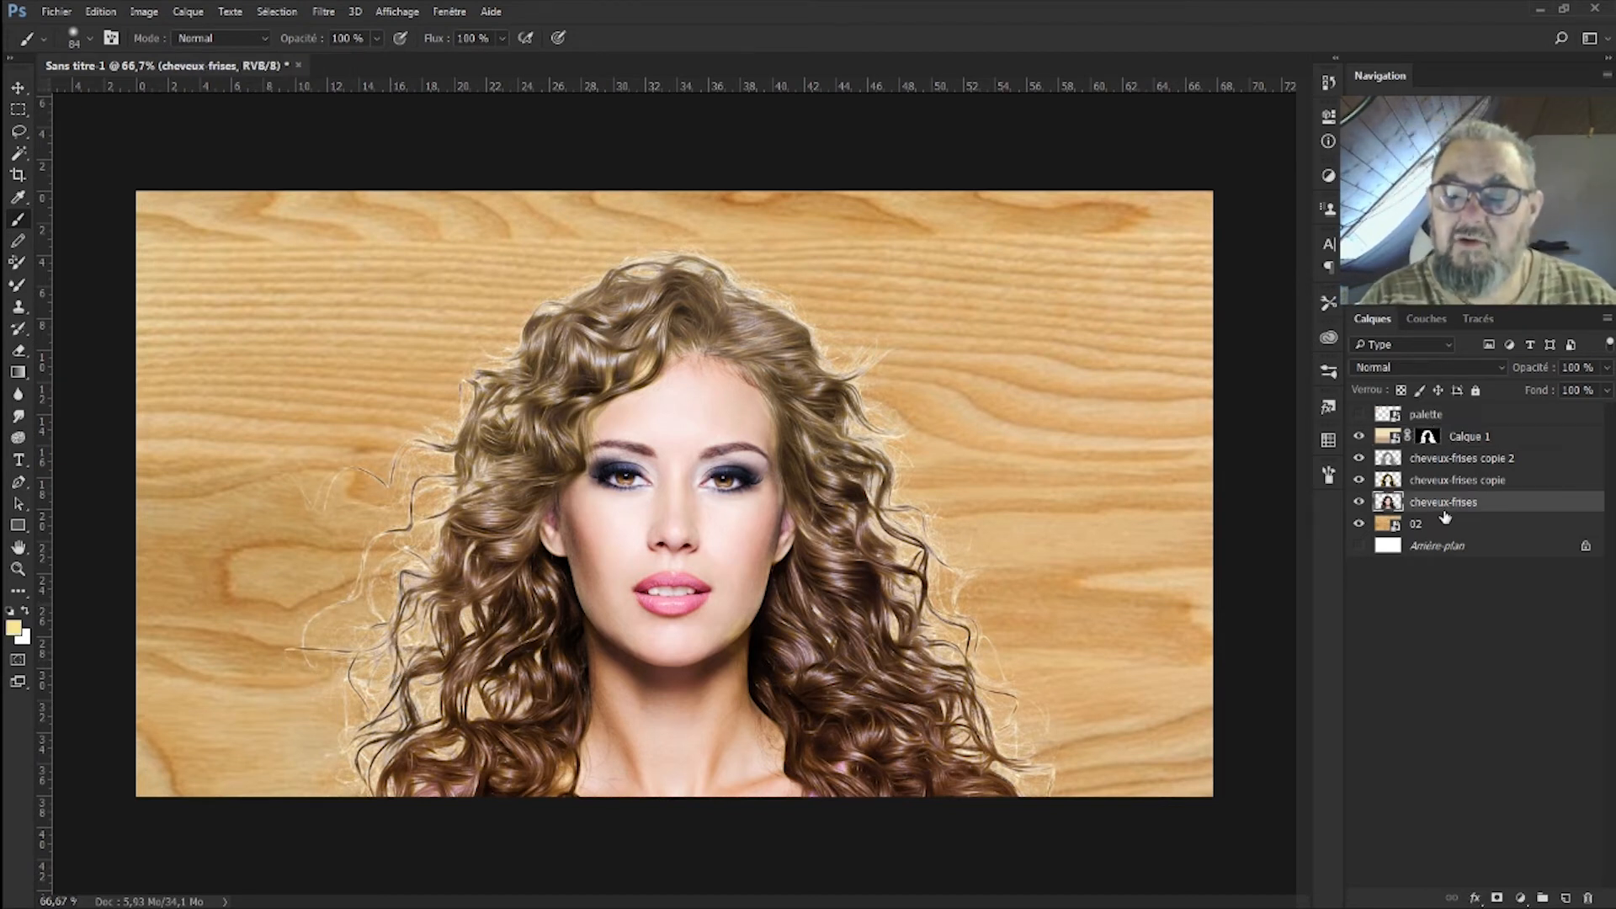
shift+click(1465, 438)
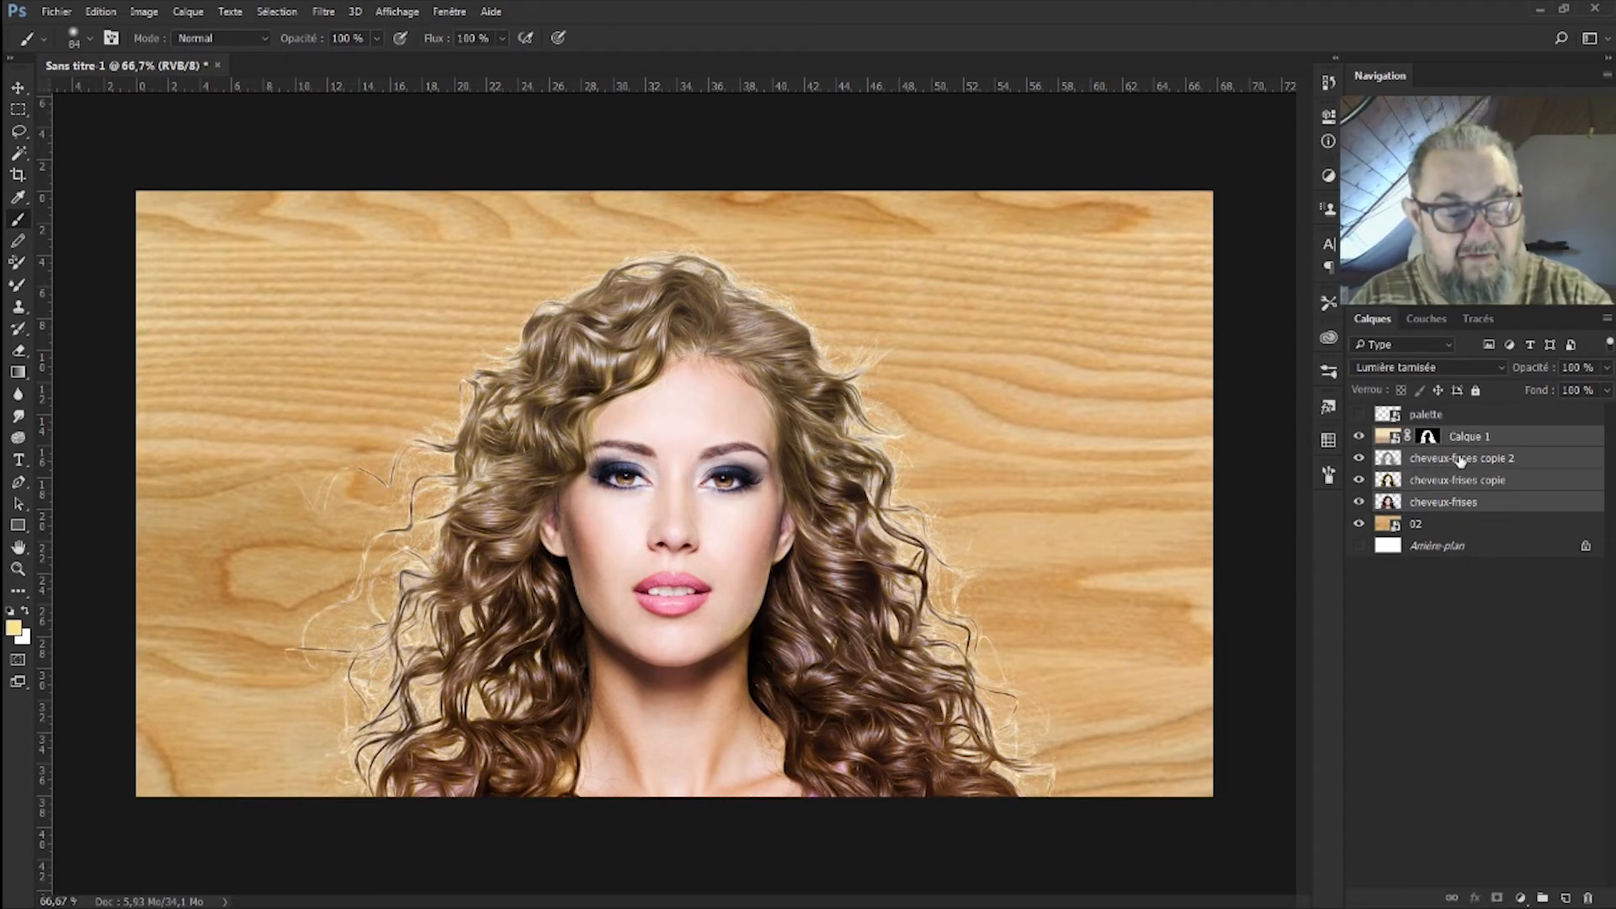
key(ctrl+g)
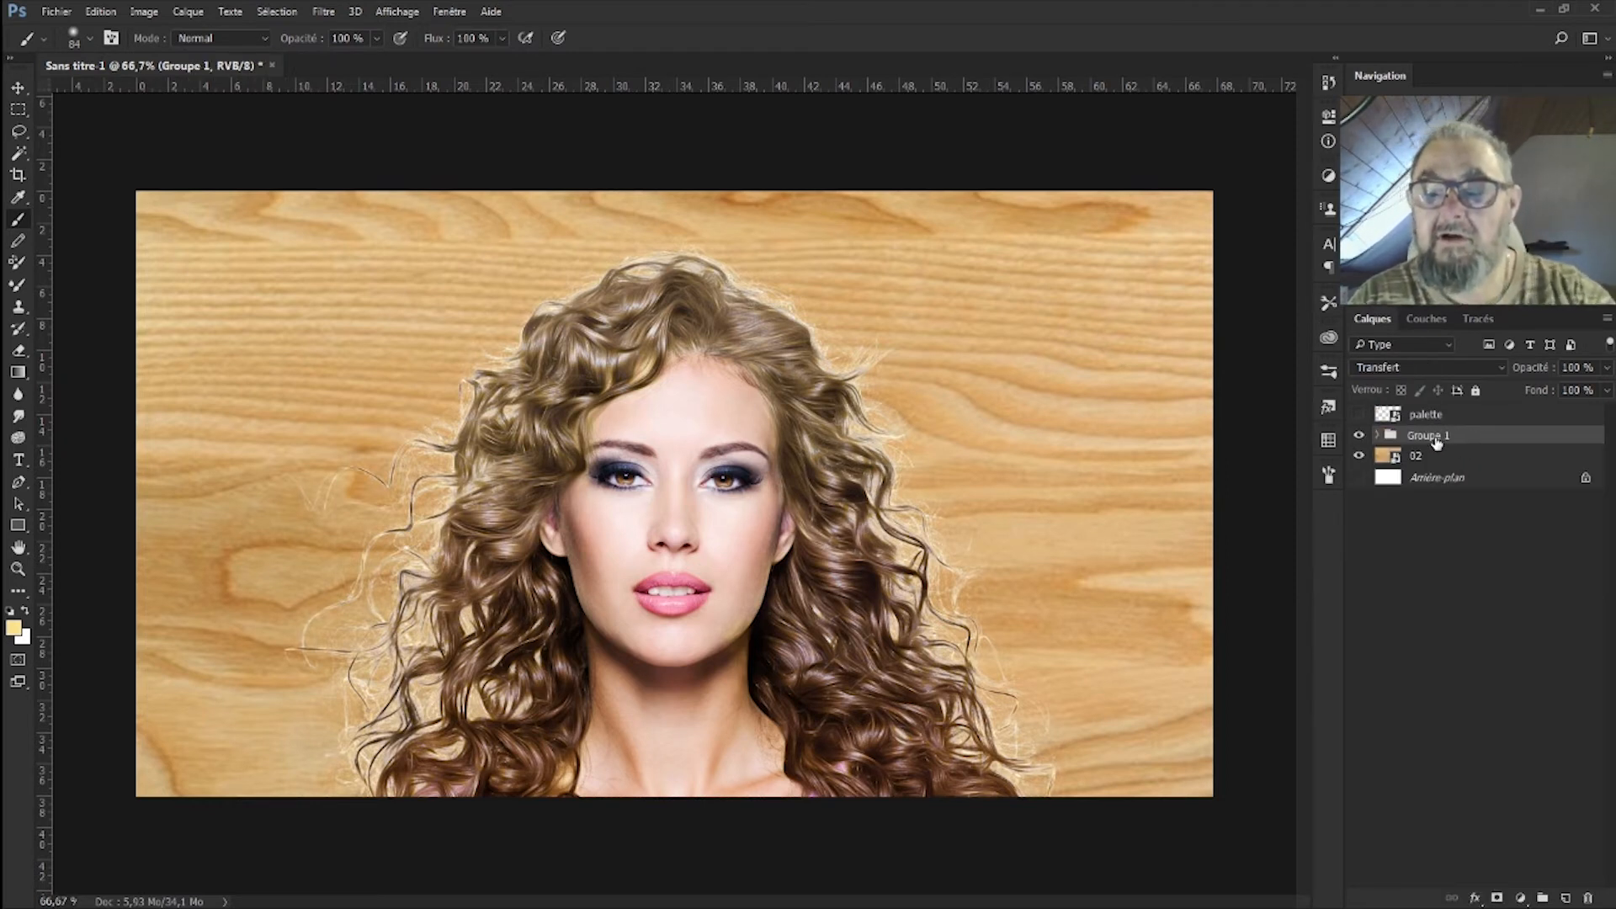
Step: Add a layer mask to Groupe 1 and paint black at 26% brush opacity along the outer hair edges
click(1498, 897)
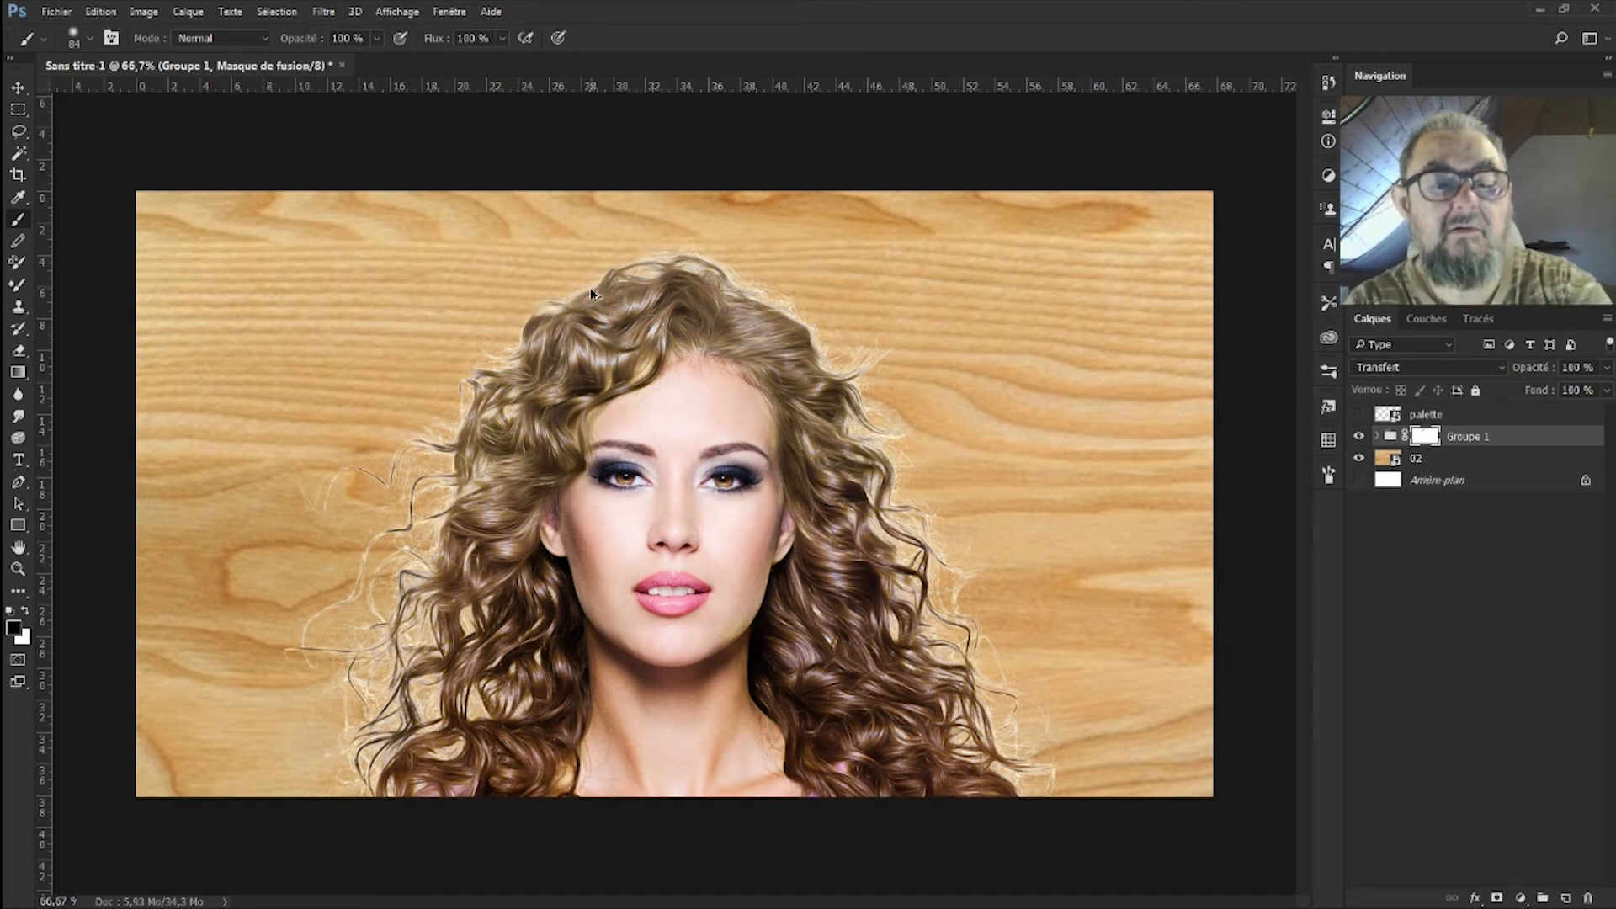
click(377, 40)
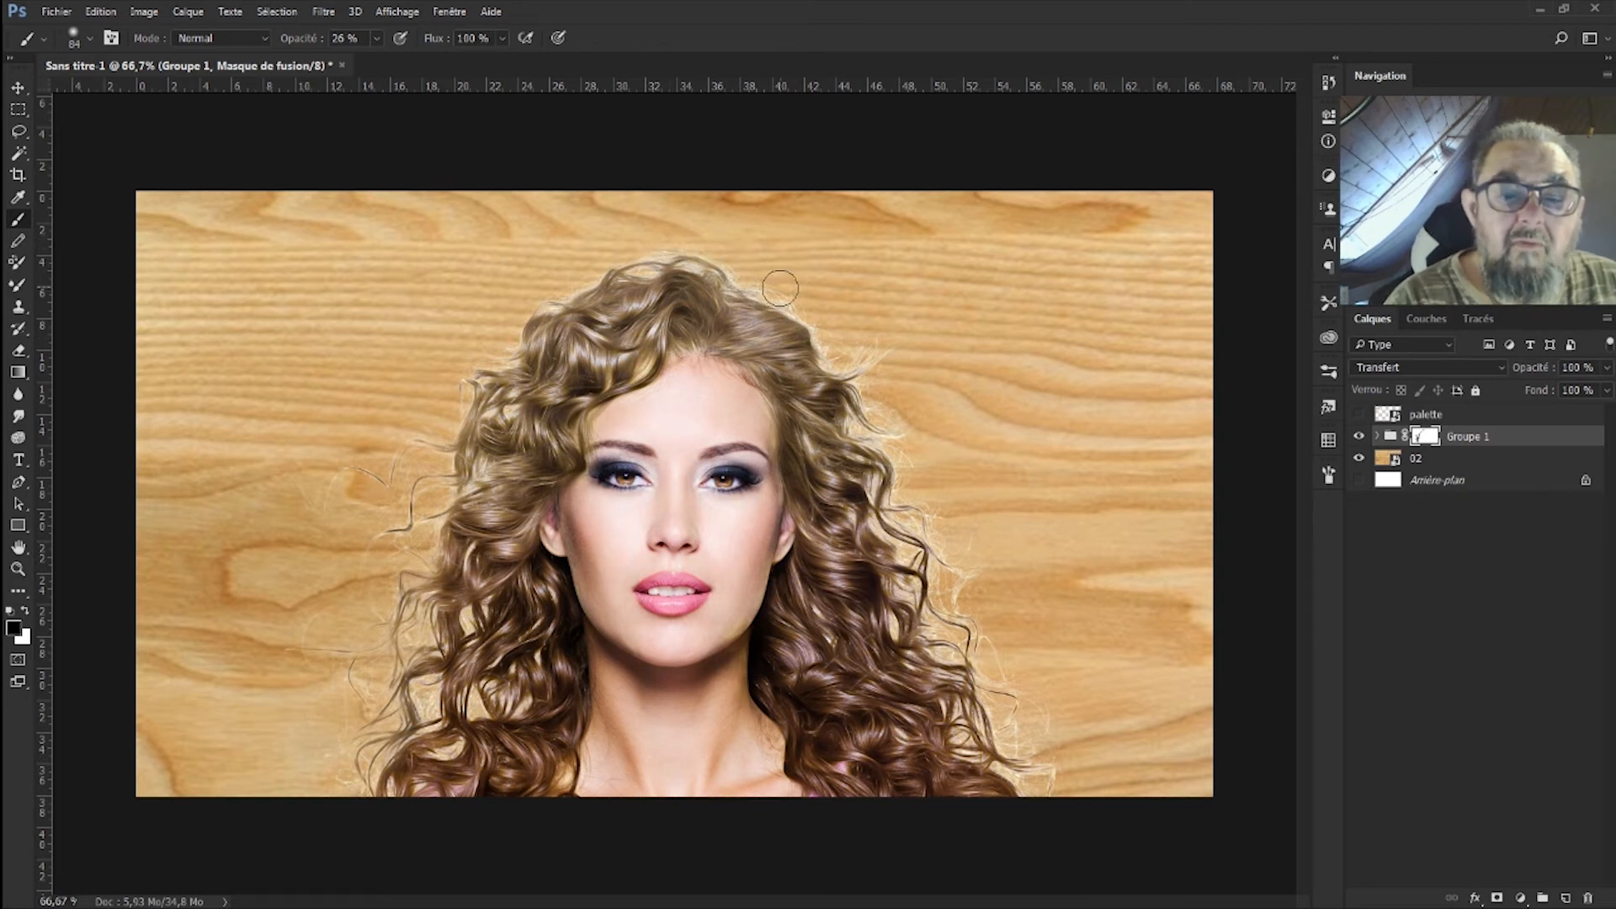
mouse_move(856, 360)
mouse_down()
mouse_move(855, 346)
mouse_move(854, 386)
mouse_move(899, 421)
mouse_move(894, 442)
mouse_up()
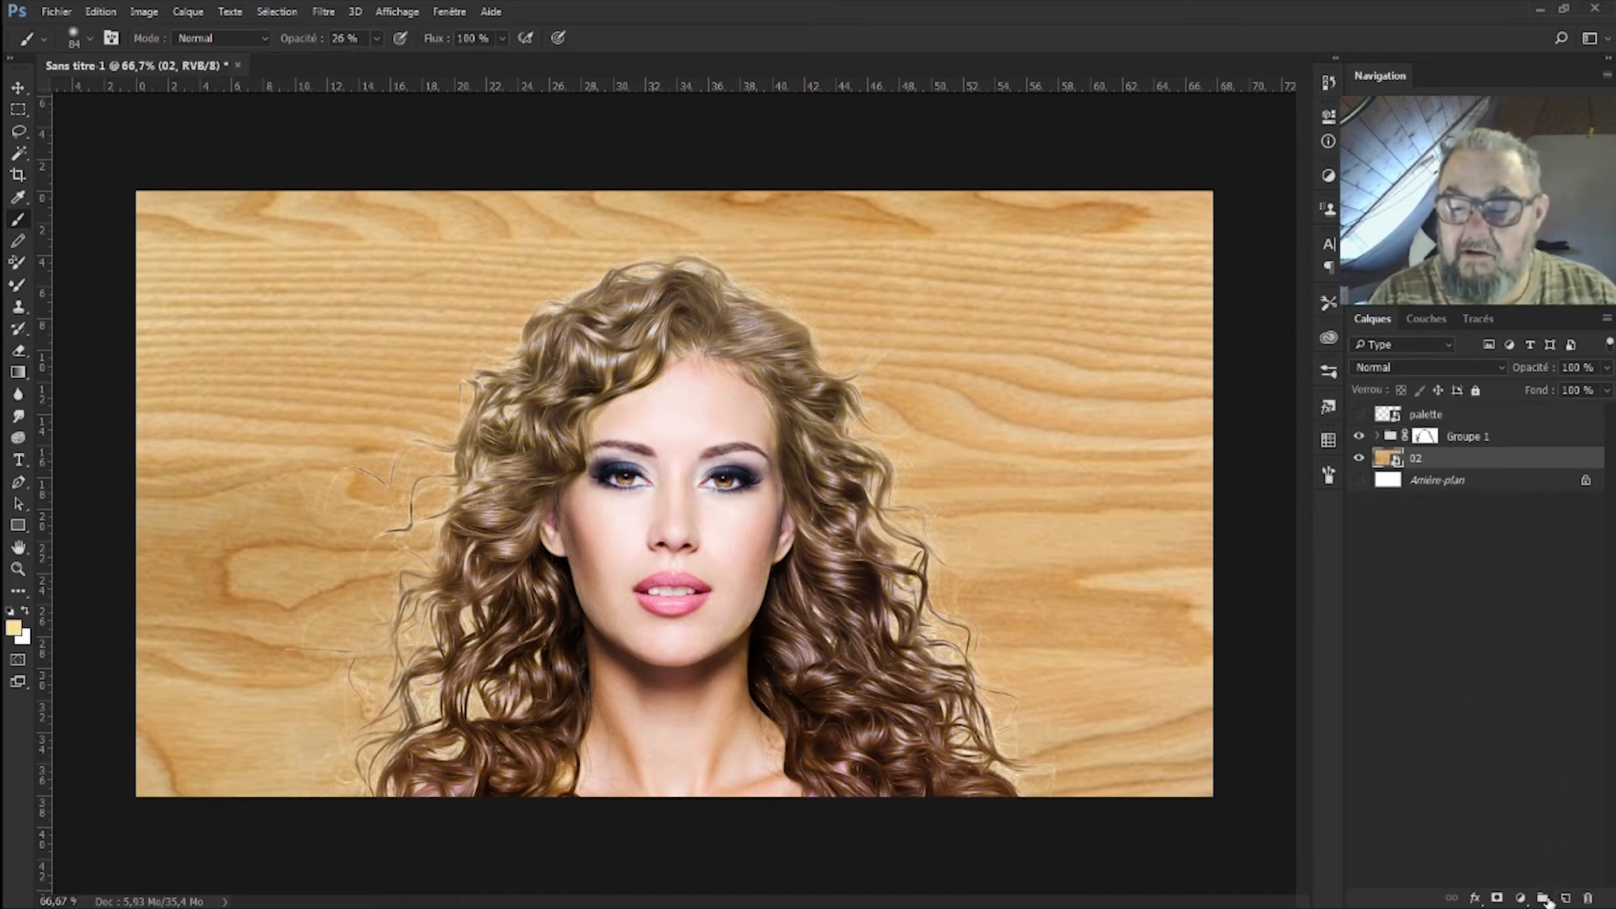
Step: Add a new empty layer above the wood texture 02 and enlarge the soft round brush to 1186 px
click(1565, 899)
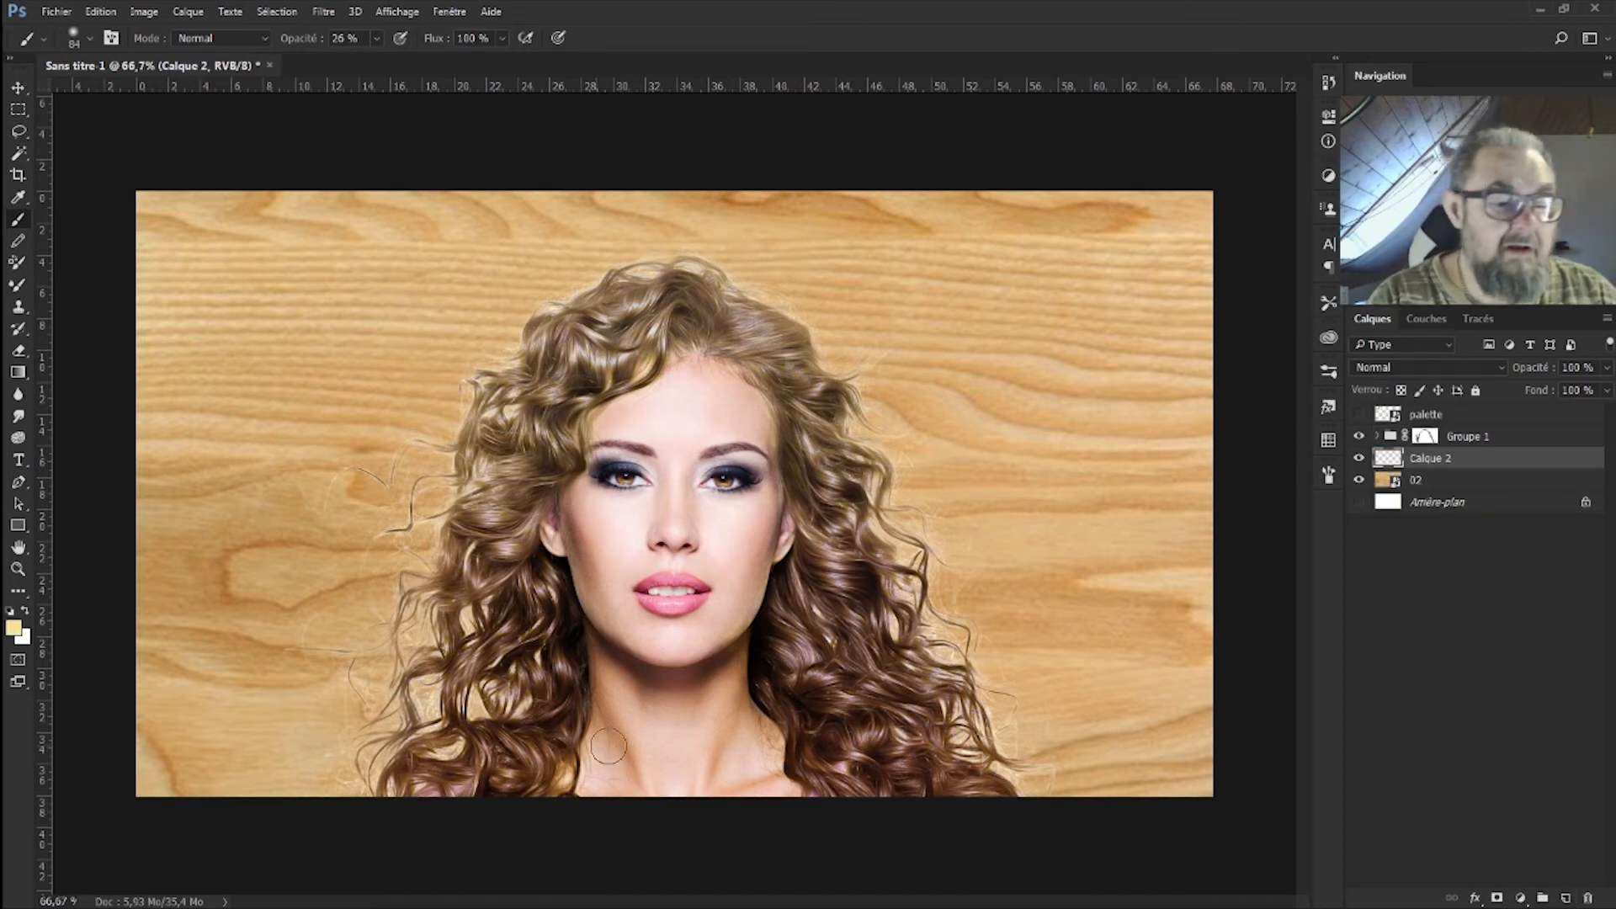
click(15, 629)
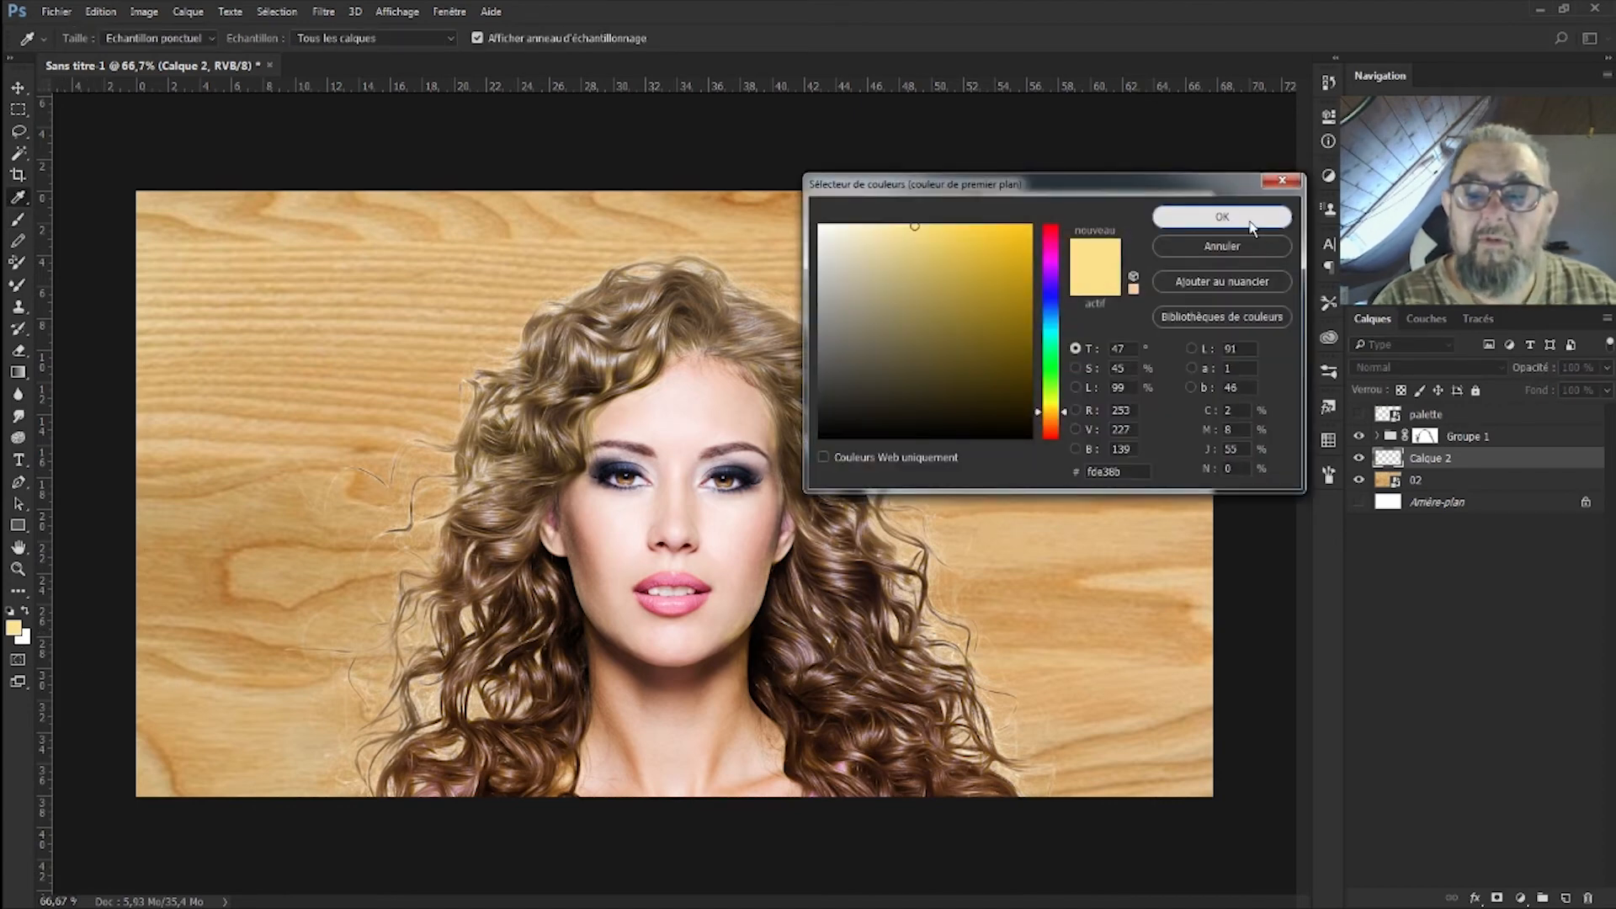
click(1222, 217)
click(1332, 476)
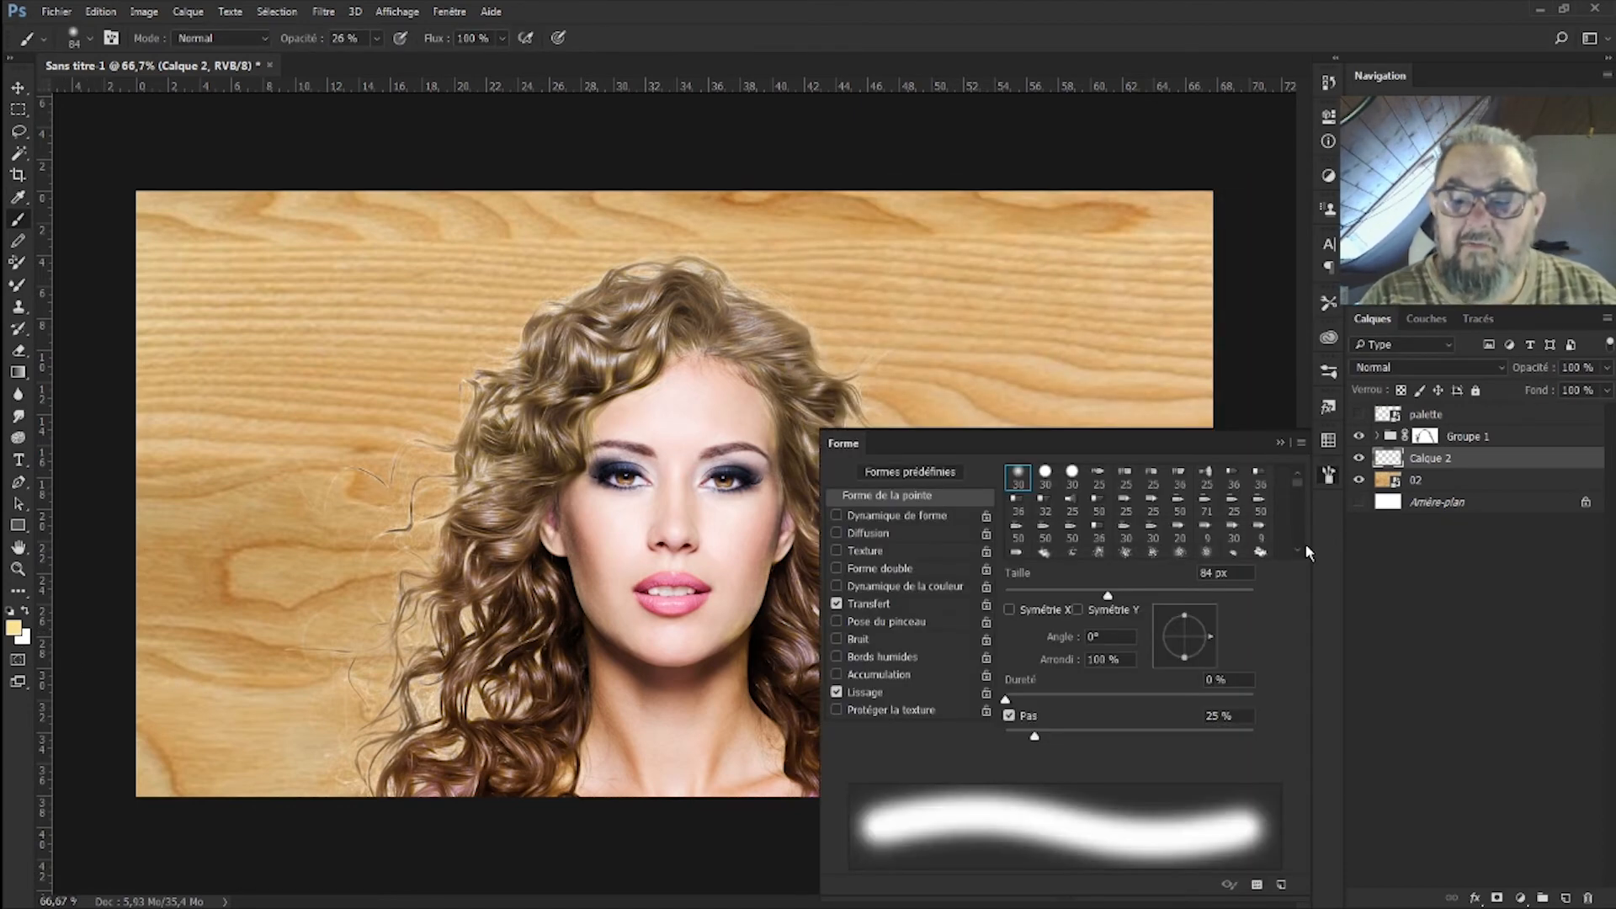
drag(1131, 597, 1235, 596)
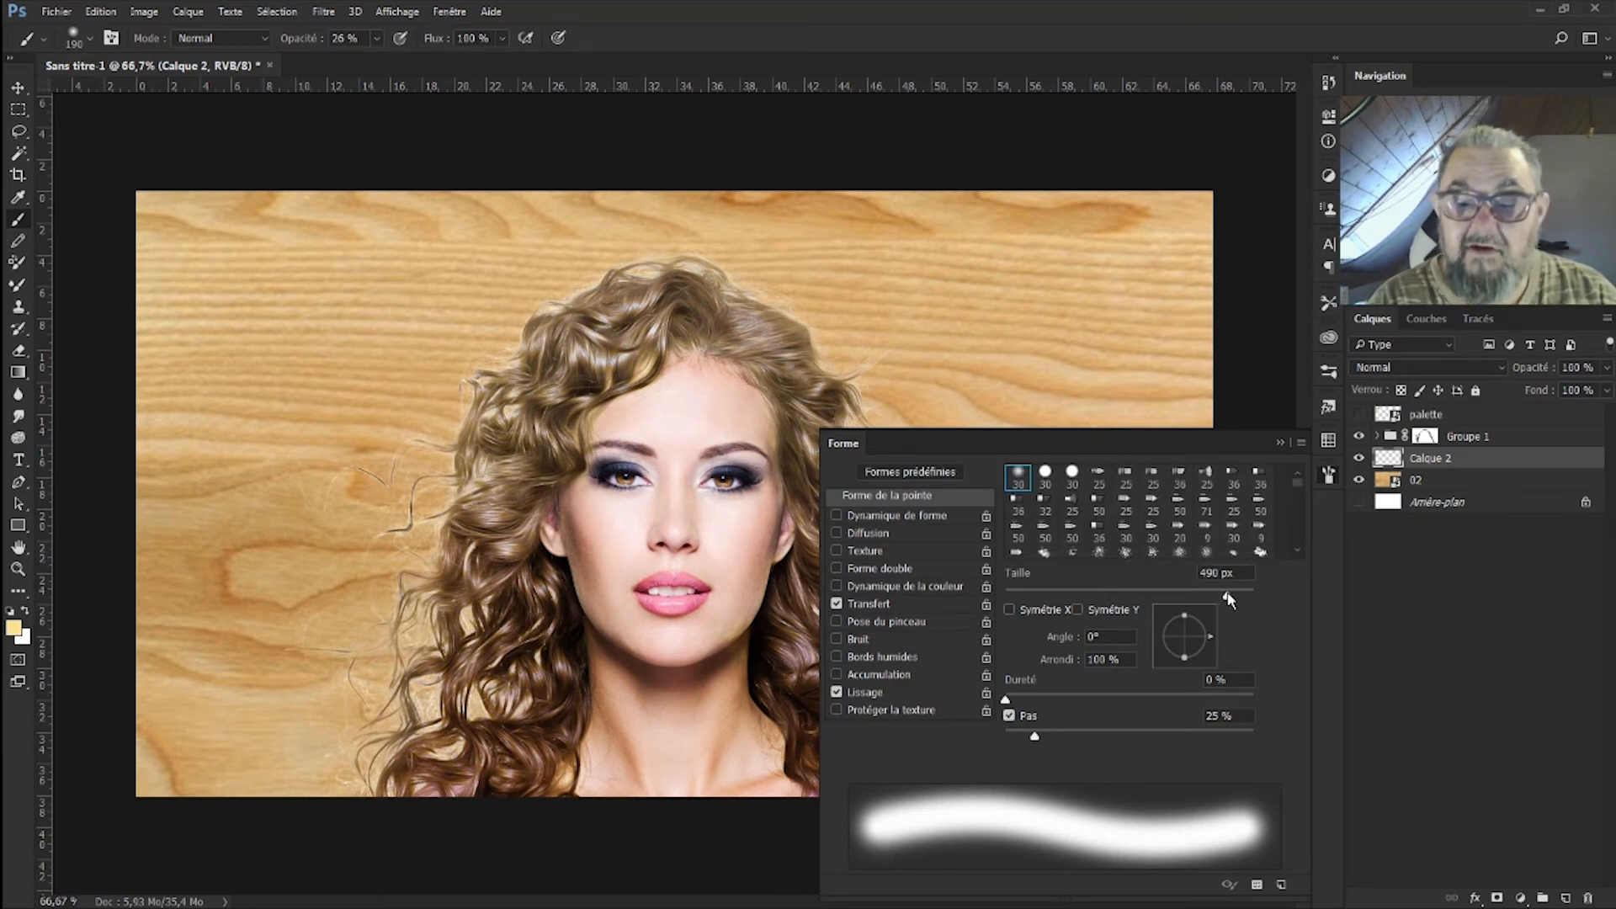
drag(1231, 599, 1239, 591)
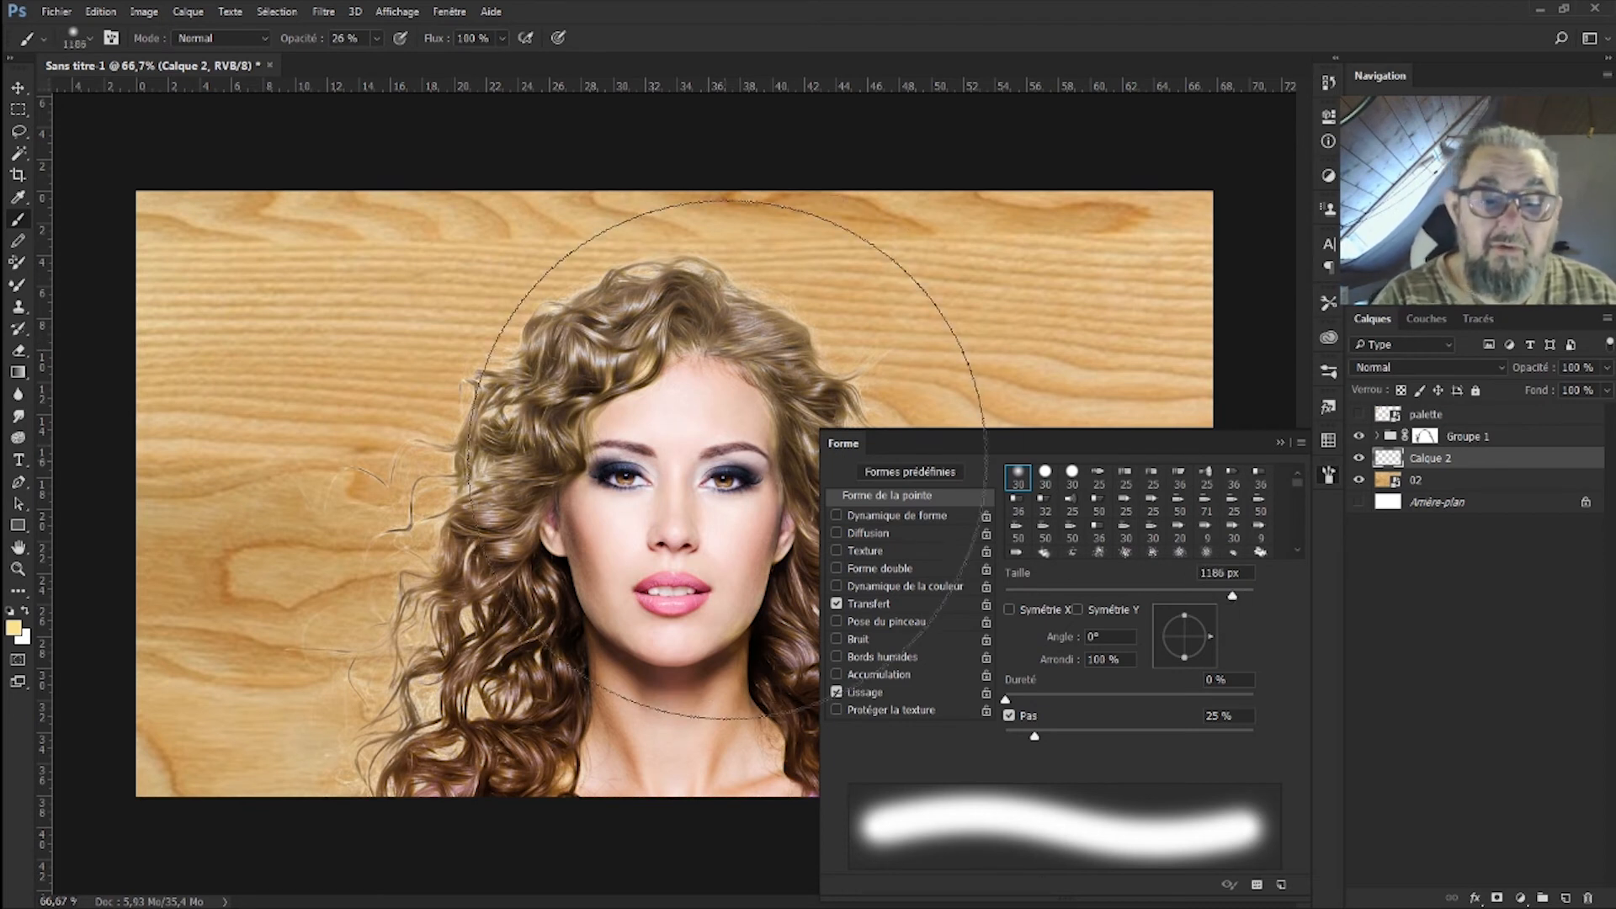
click(1280, 443)
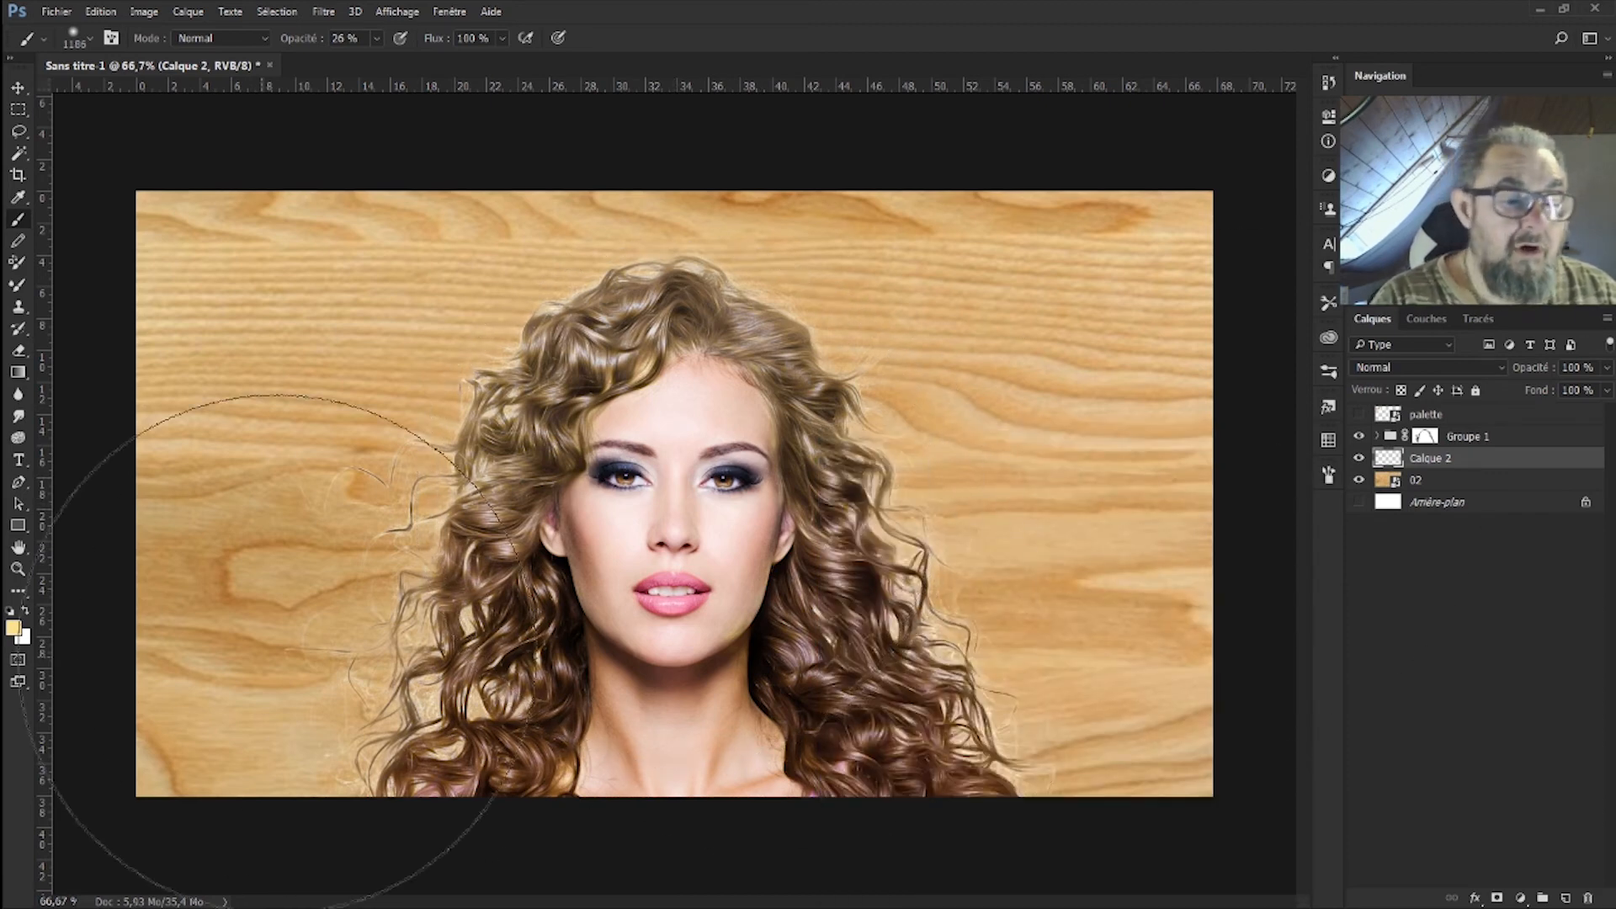
Step: Dab a pale yellow glow in colour fde38b behind the head on Calque 2 at 26% brush opacity
click(15, 628)
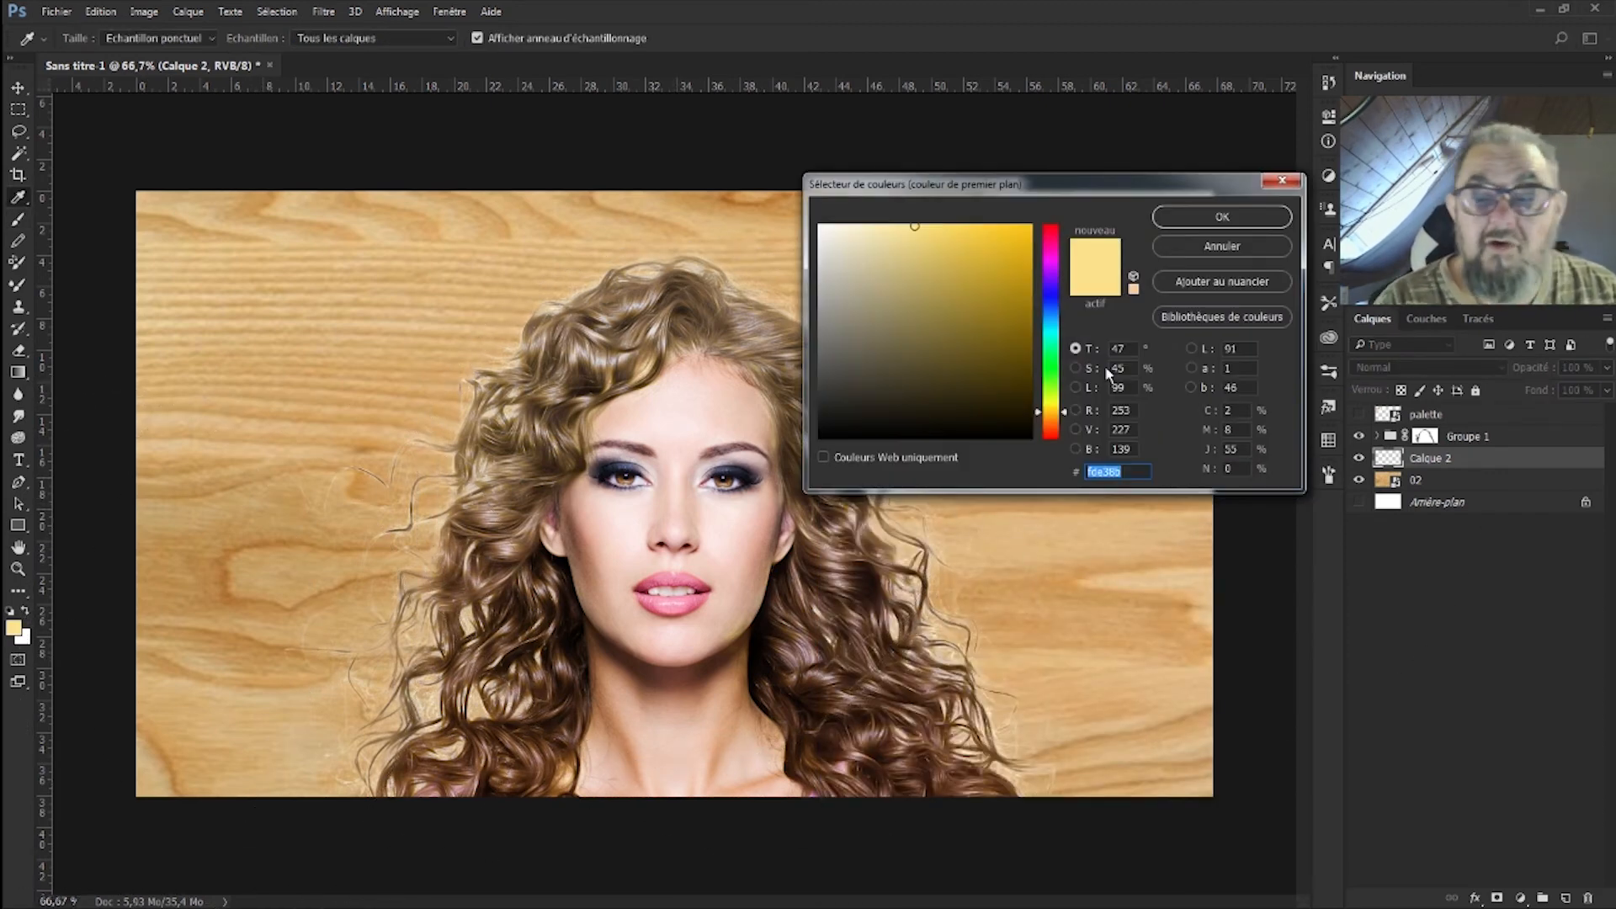
click(1135, 472)
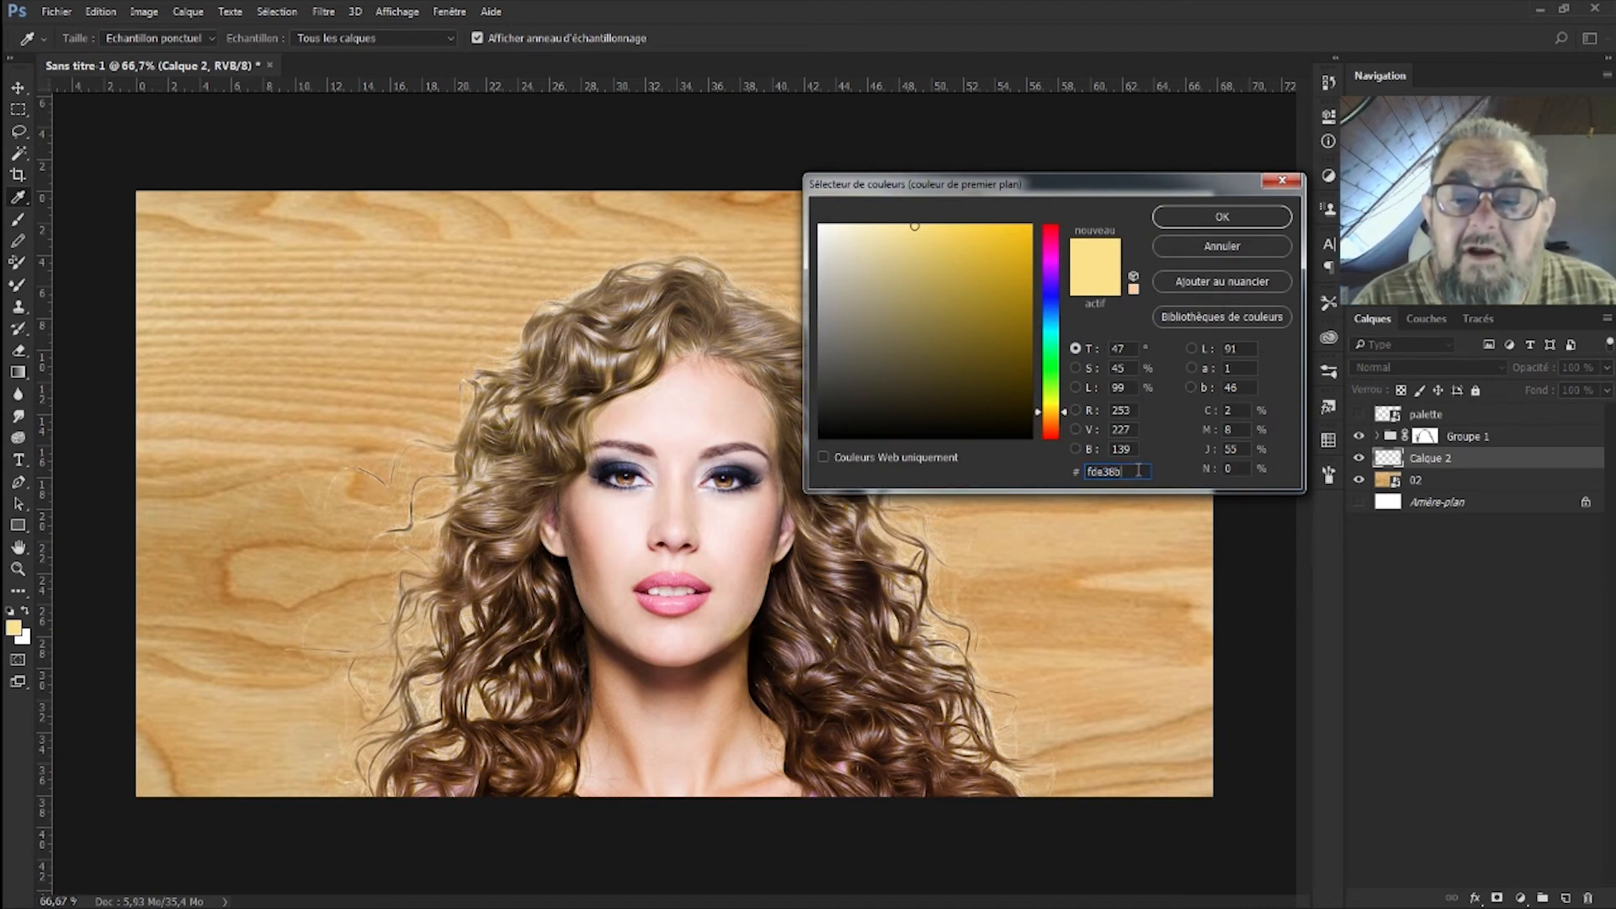
click(1200, 218)
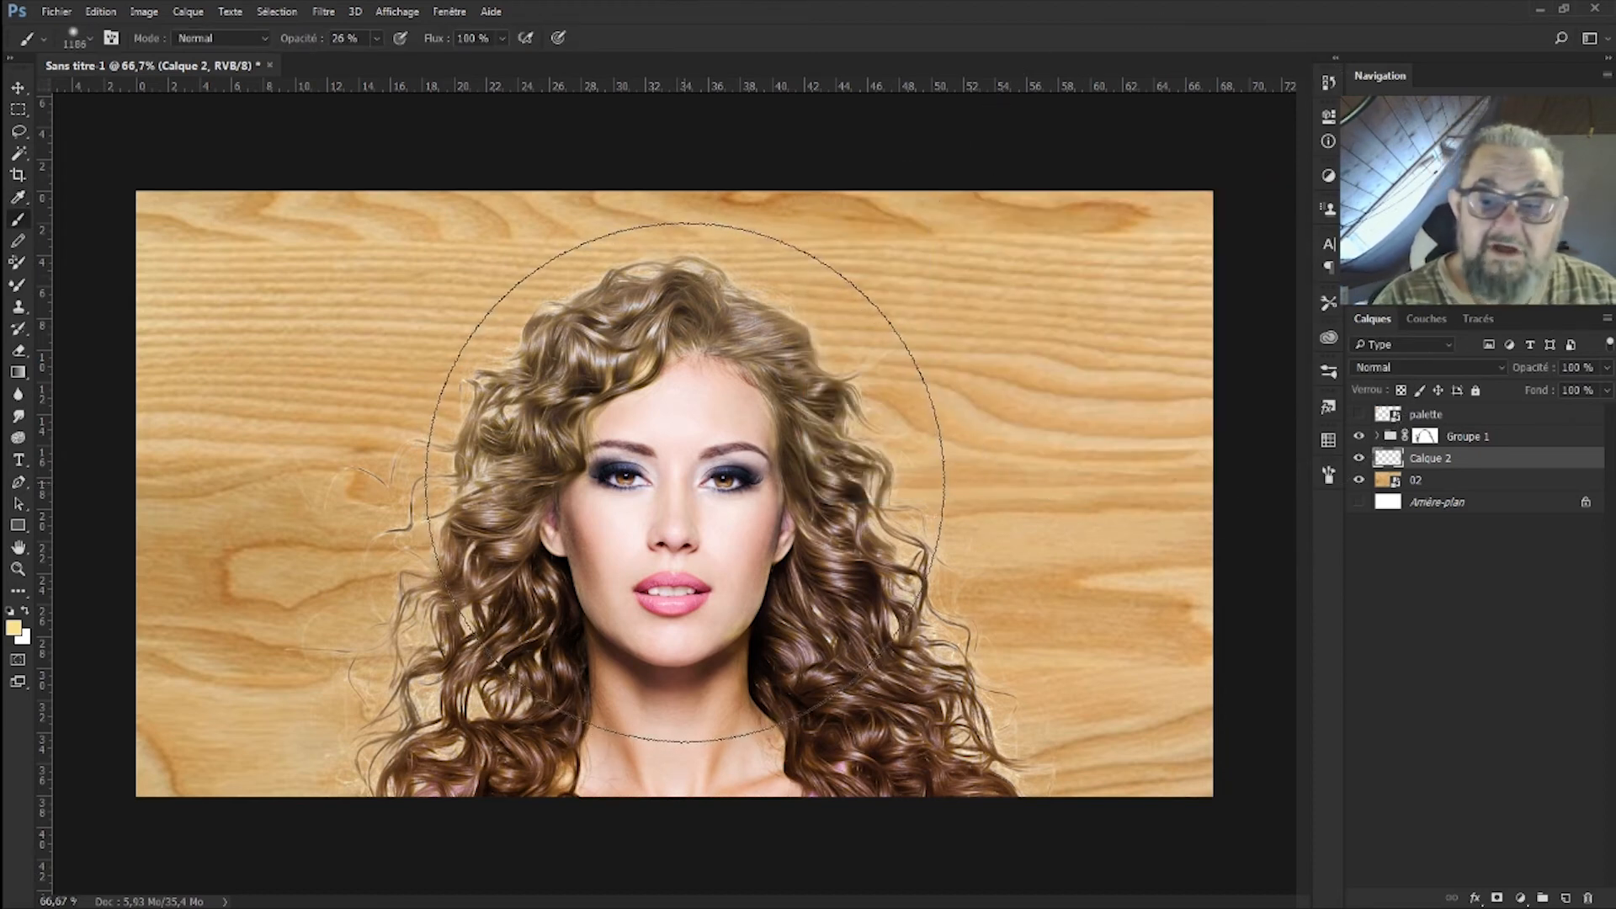
drag(687, 481, 687, 482)
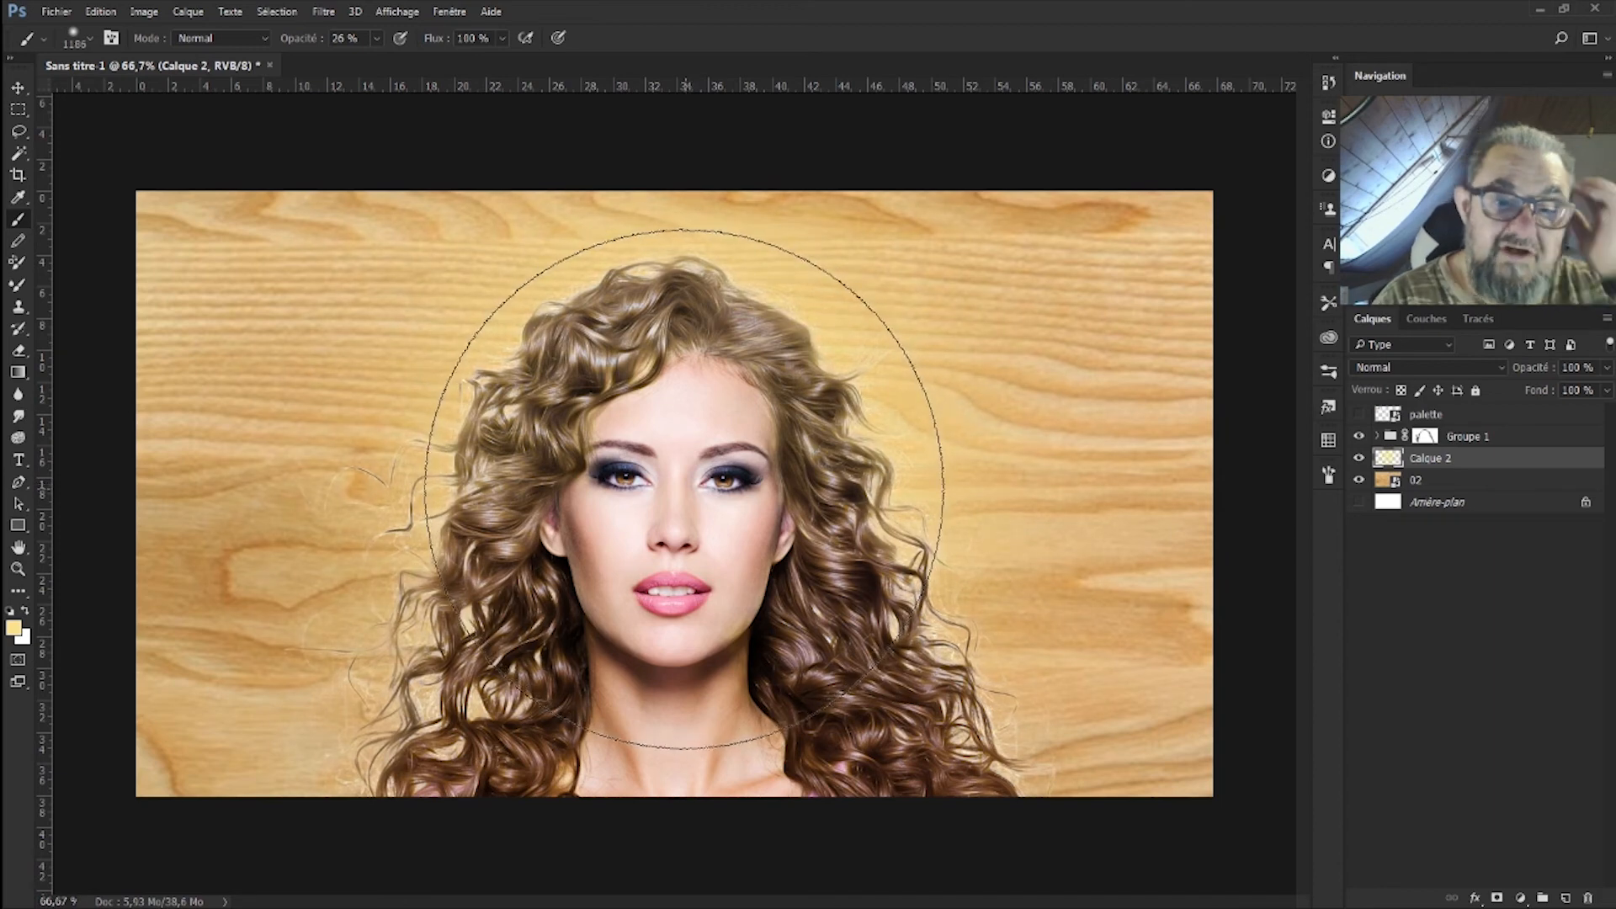
click(678, 483)
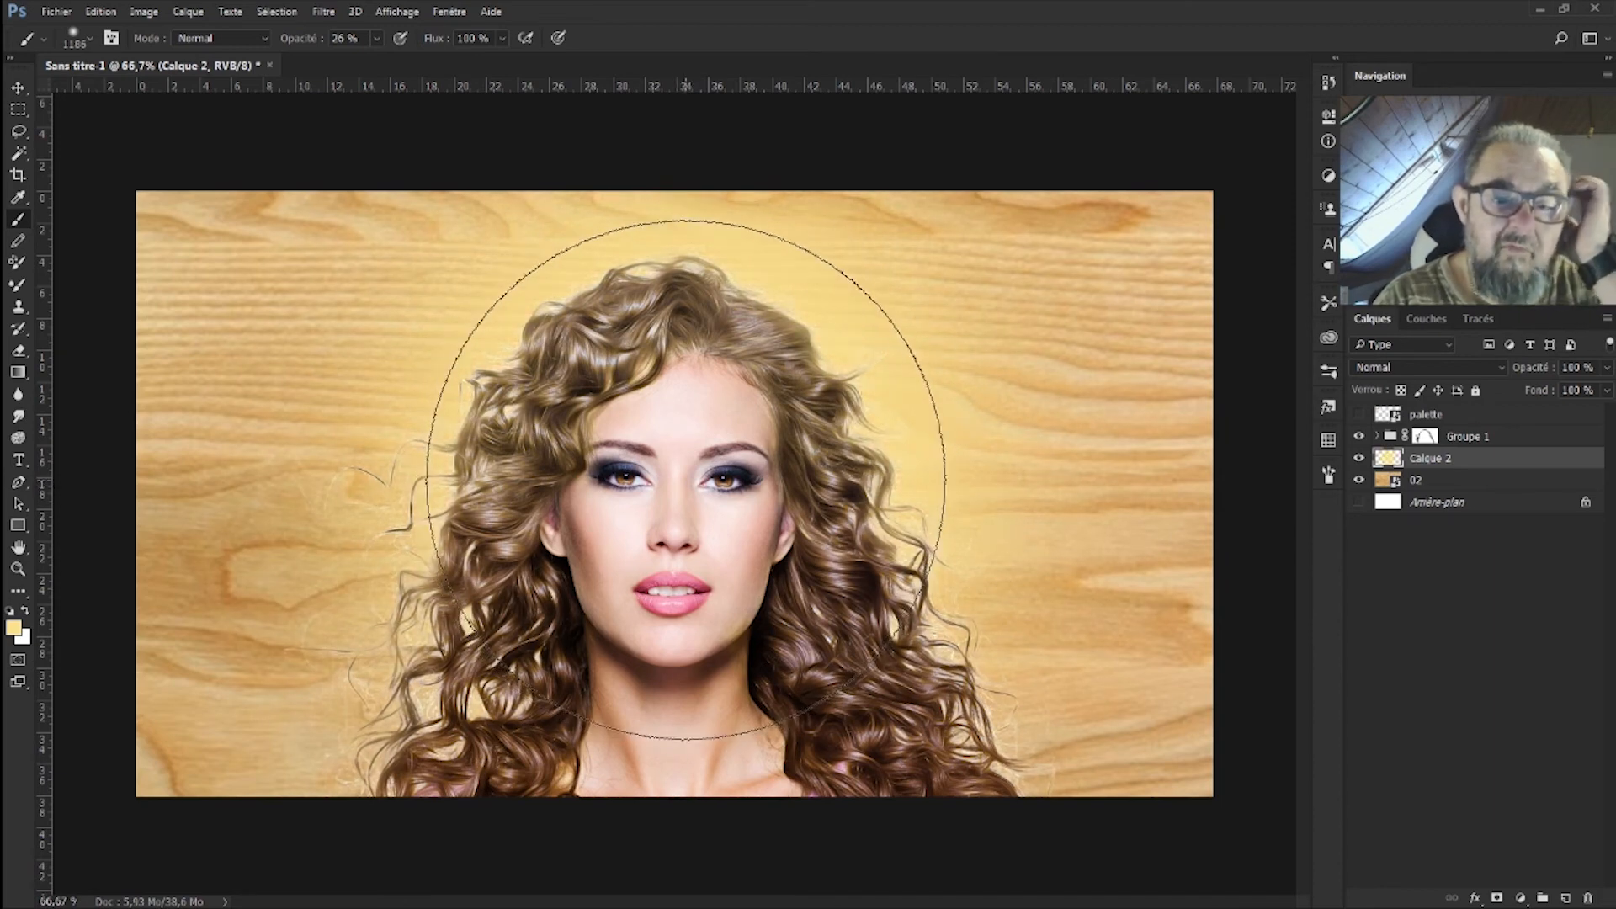
Step: Raise the brush opacity to 100% and dab the glow twice more behind the woman's face
click(377, 38)
drag(374, 59, 504, 79)
click(684, 495)
click(683, 504)
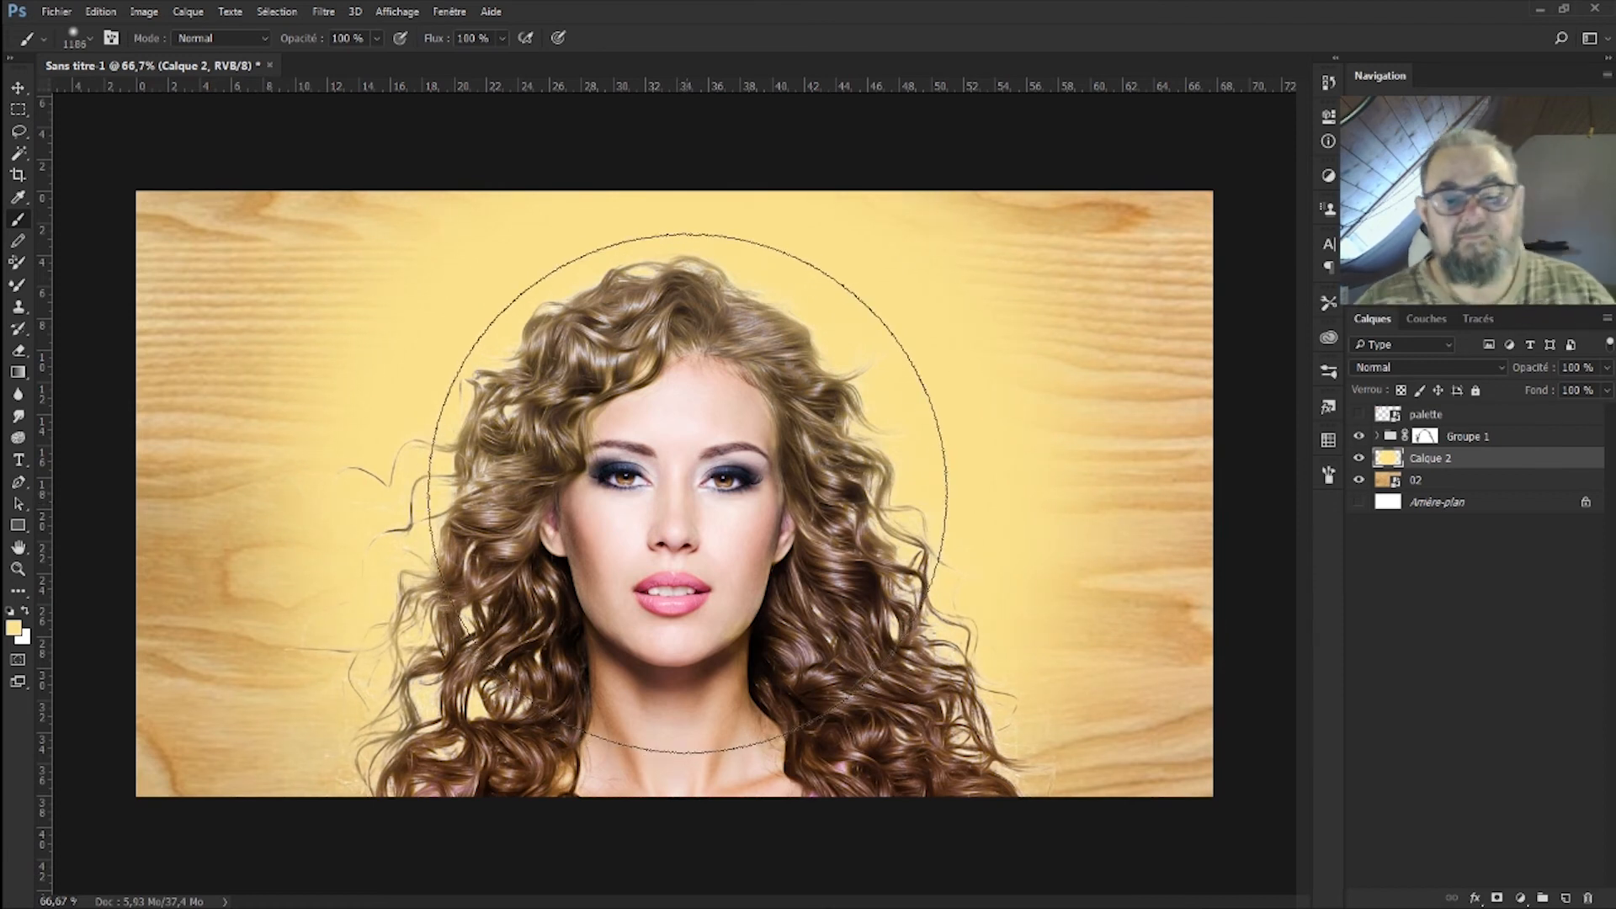
Step: Apply a Gaussian Blur (Flou gaussien) with a radius of about 133 pixels to the yellow glow on Calque 2
click(337, 14)
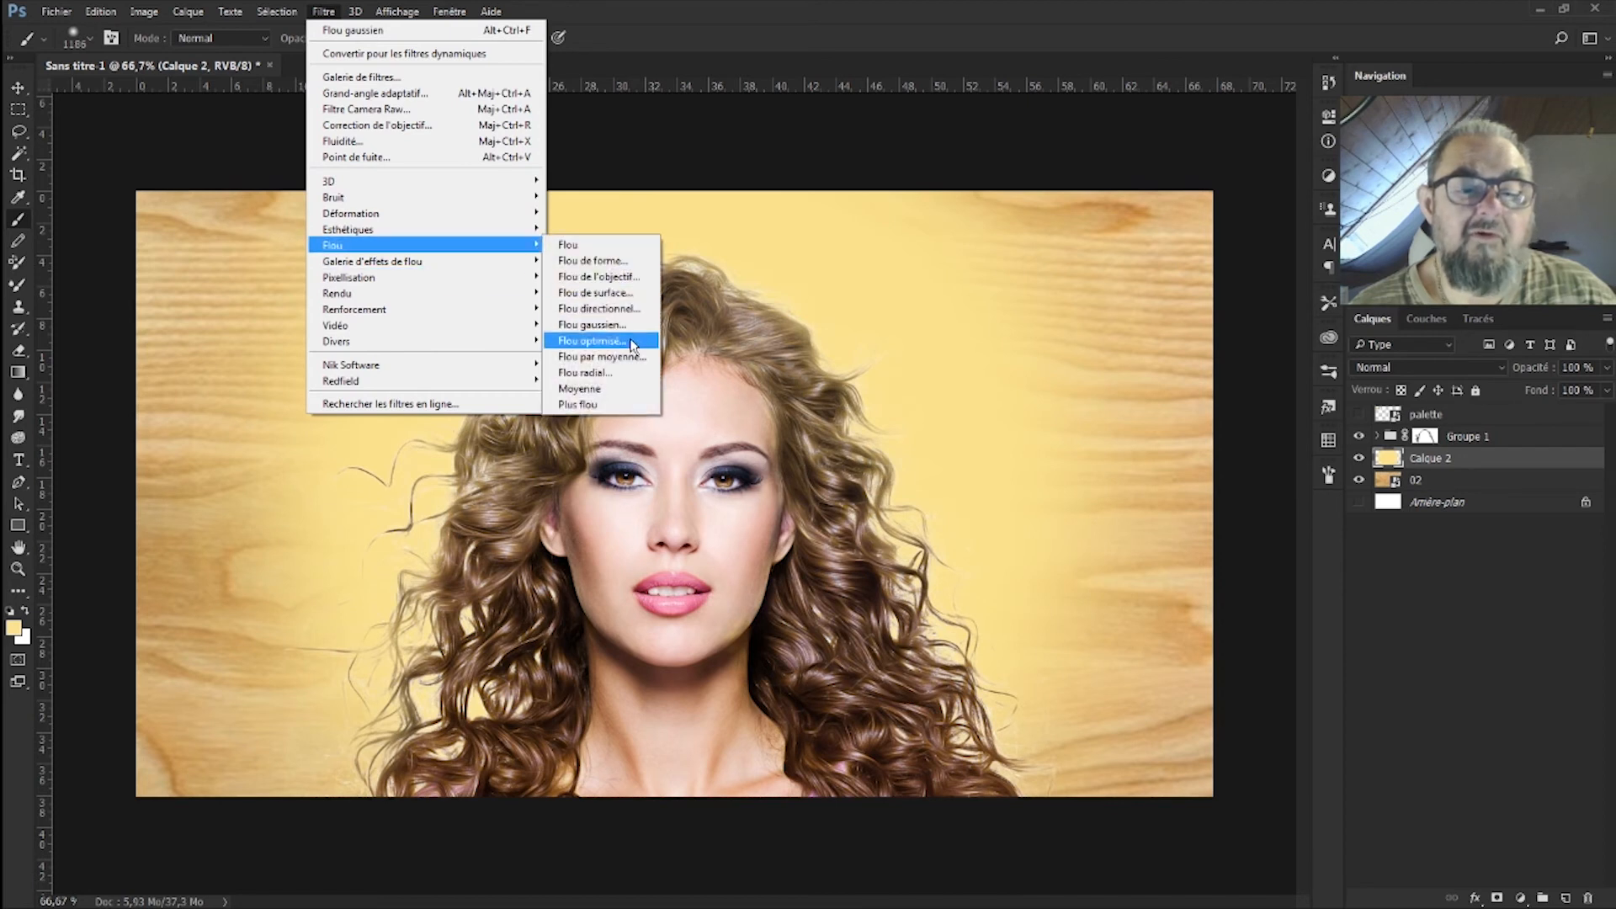
click(592, 324)
drag(1192, 379, 1173, 379)
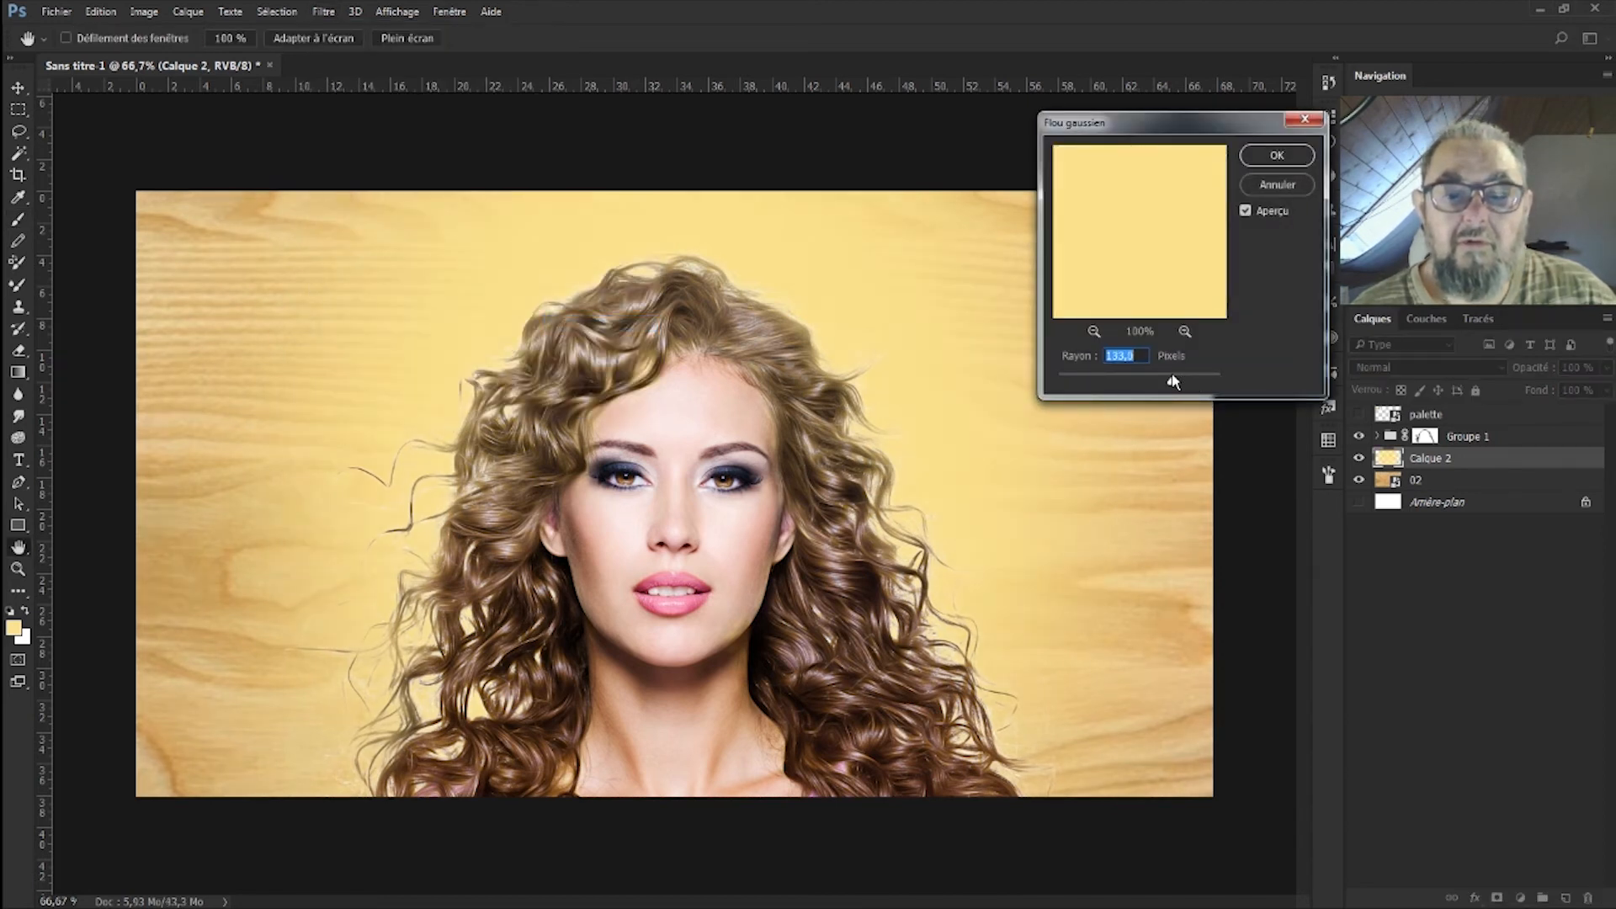
click(1275, 157)
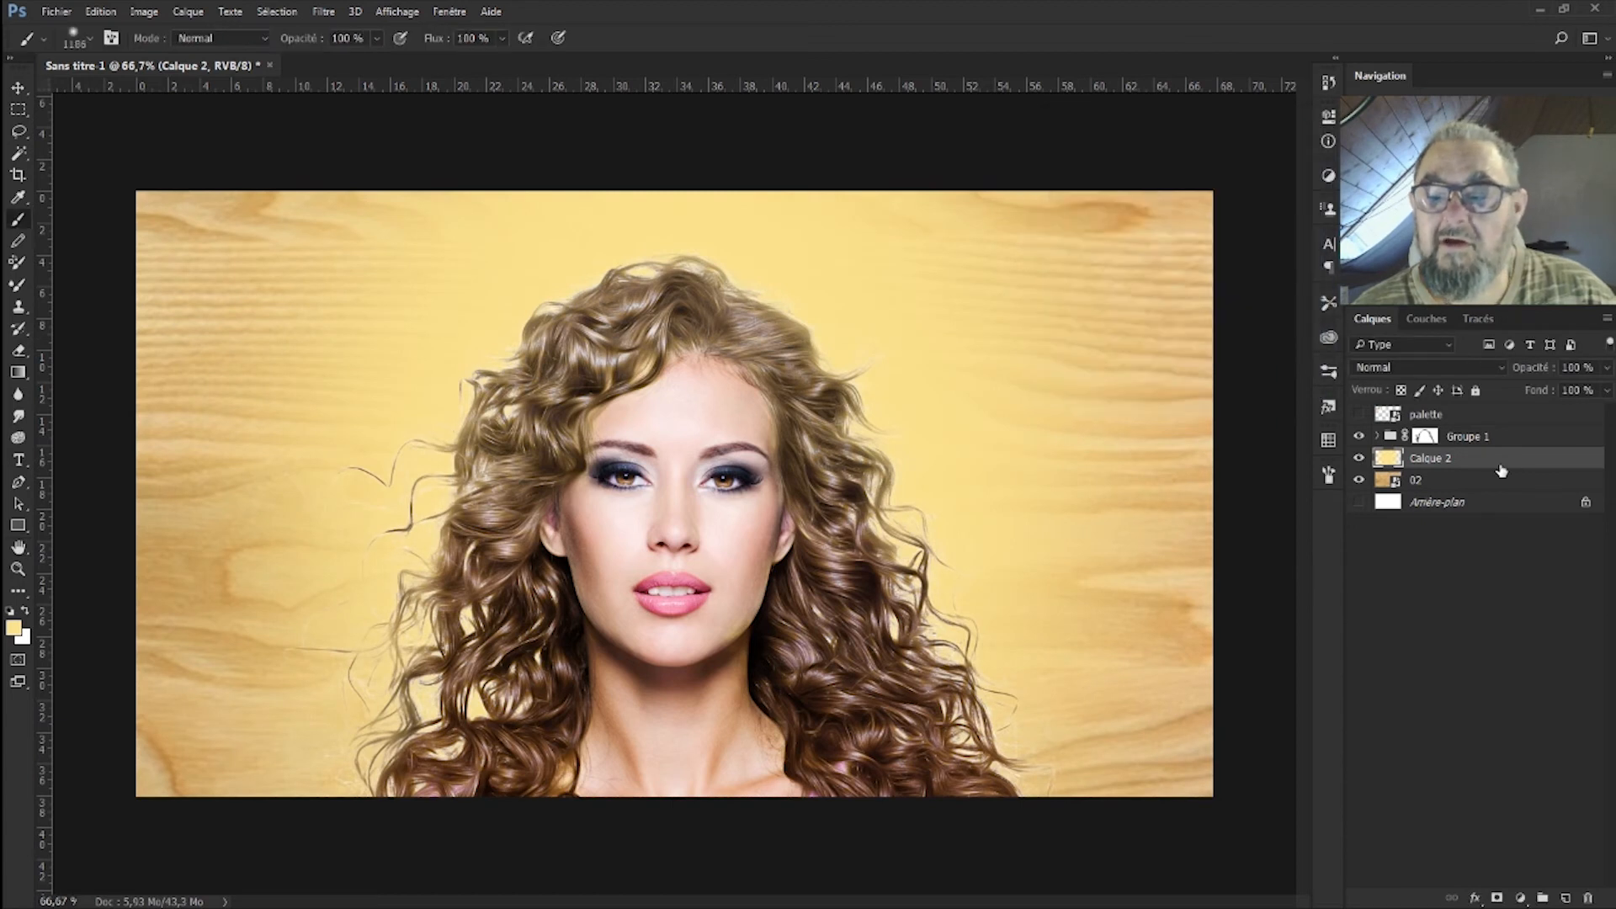
Step: Try the Incrustation and Eclaircir blending modes on Calque 2
click(1464, 367)
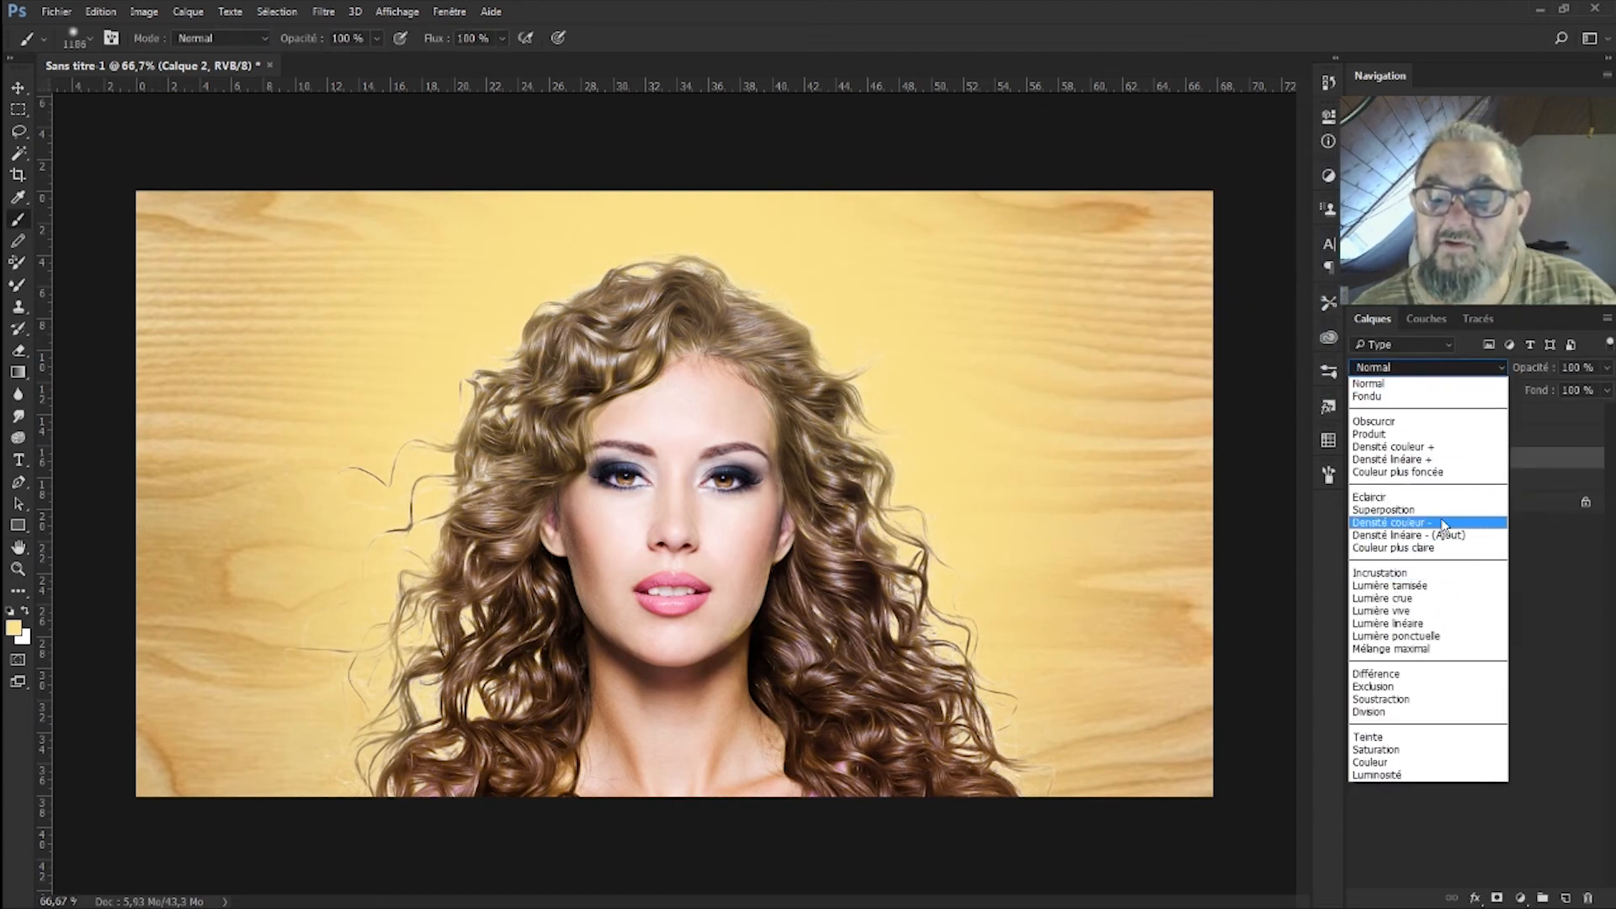
click(1429, 574)
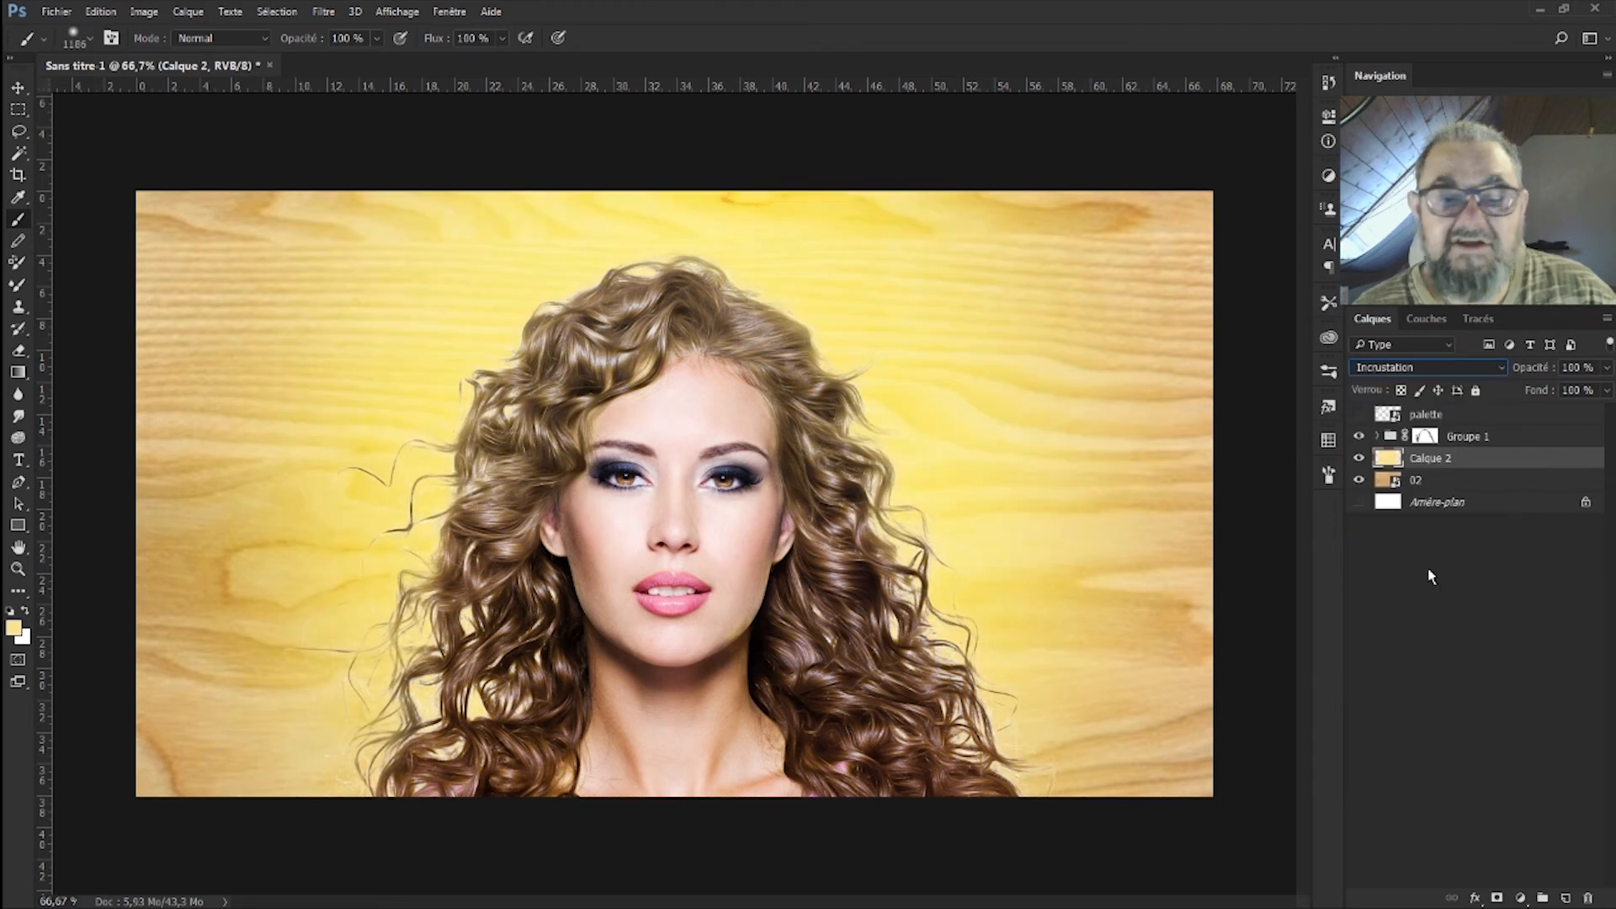
click(1496, 370)
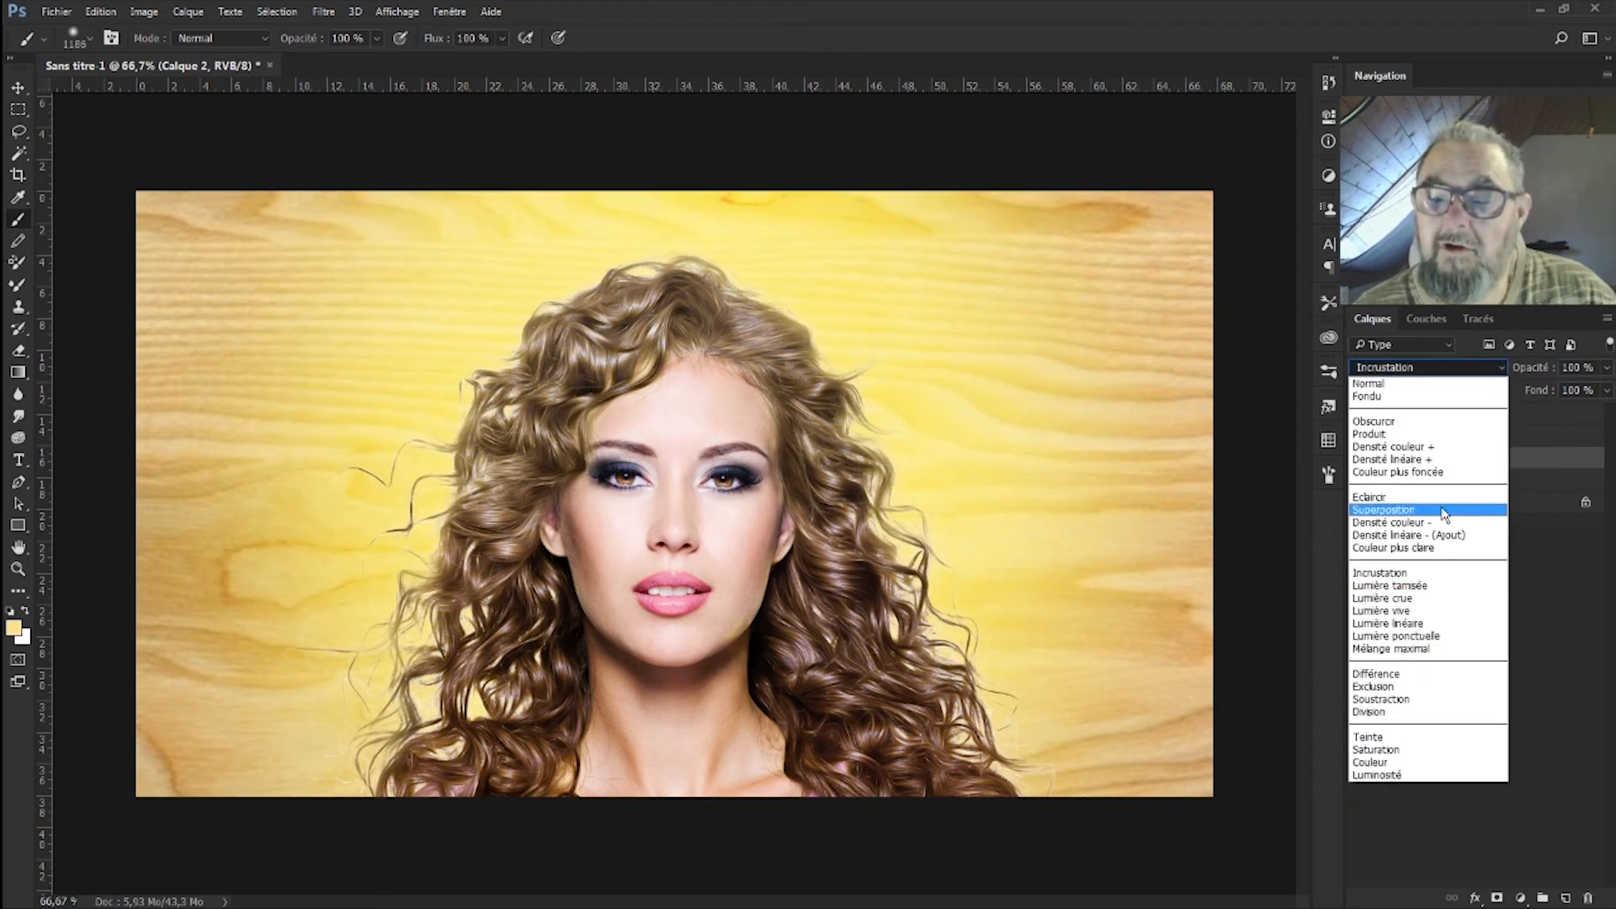
click(1398, 497)
Step: Set Calque 2 to Densité linéaire - (Ajout) at 63% opacity and compare the background with and without the layer
click(1497, 369)
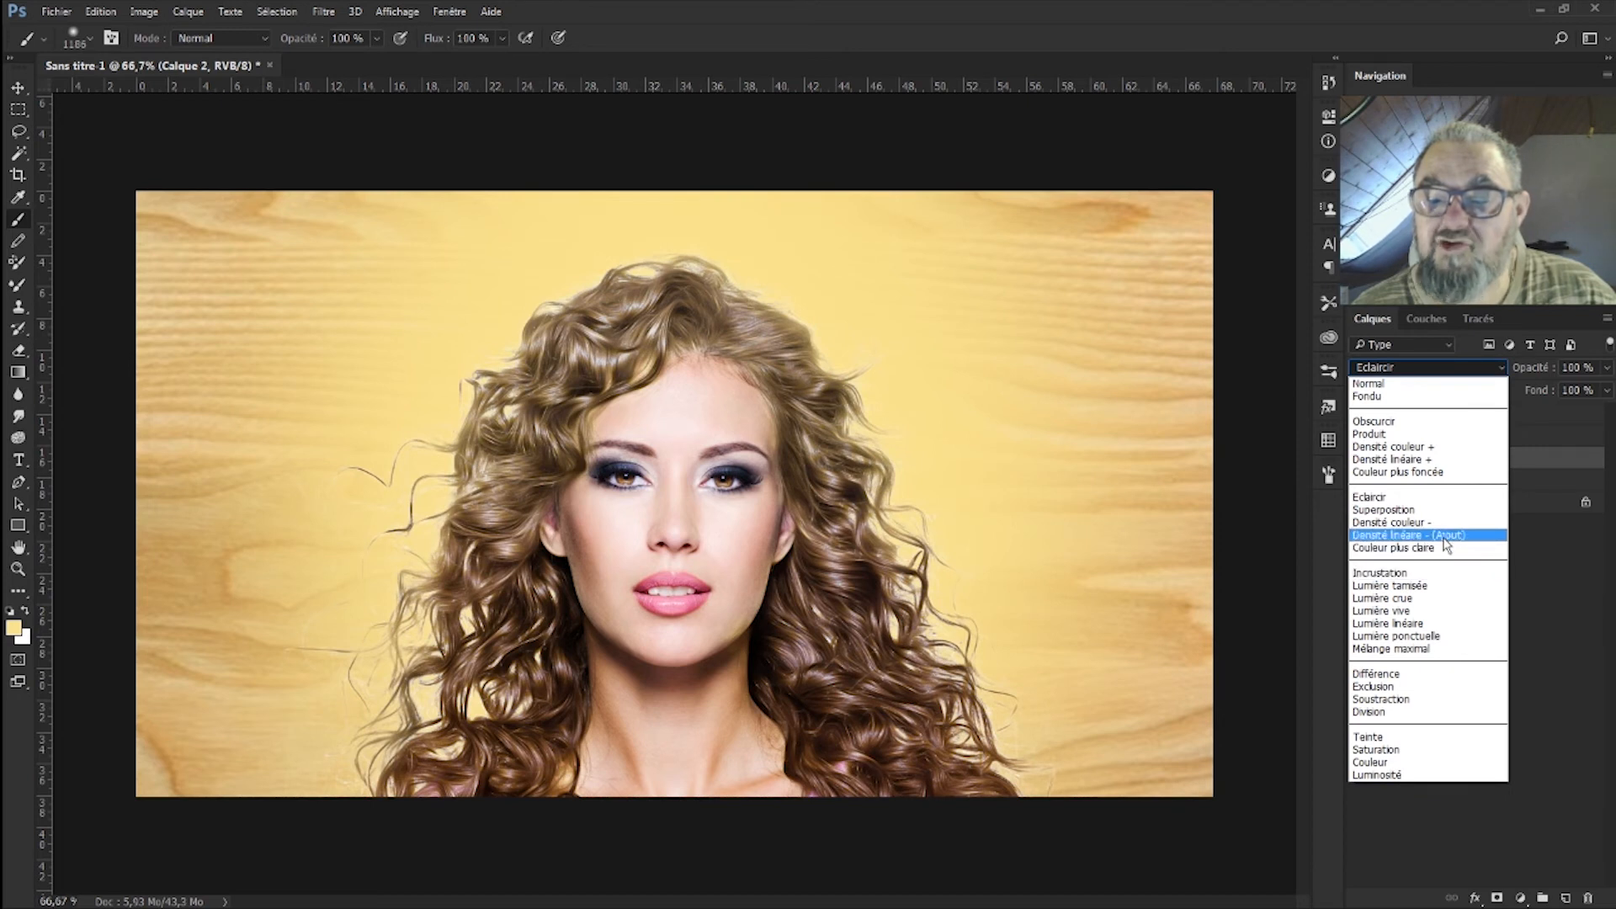
click(1443, 536)
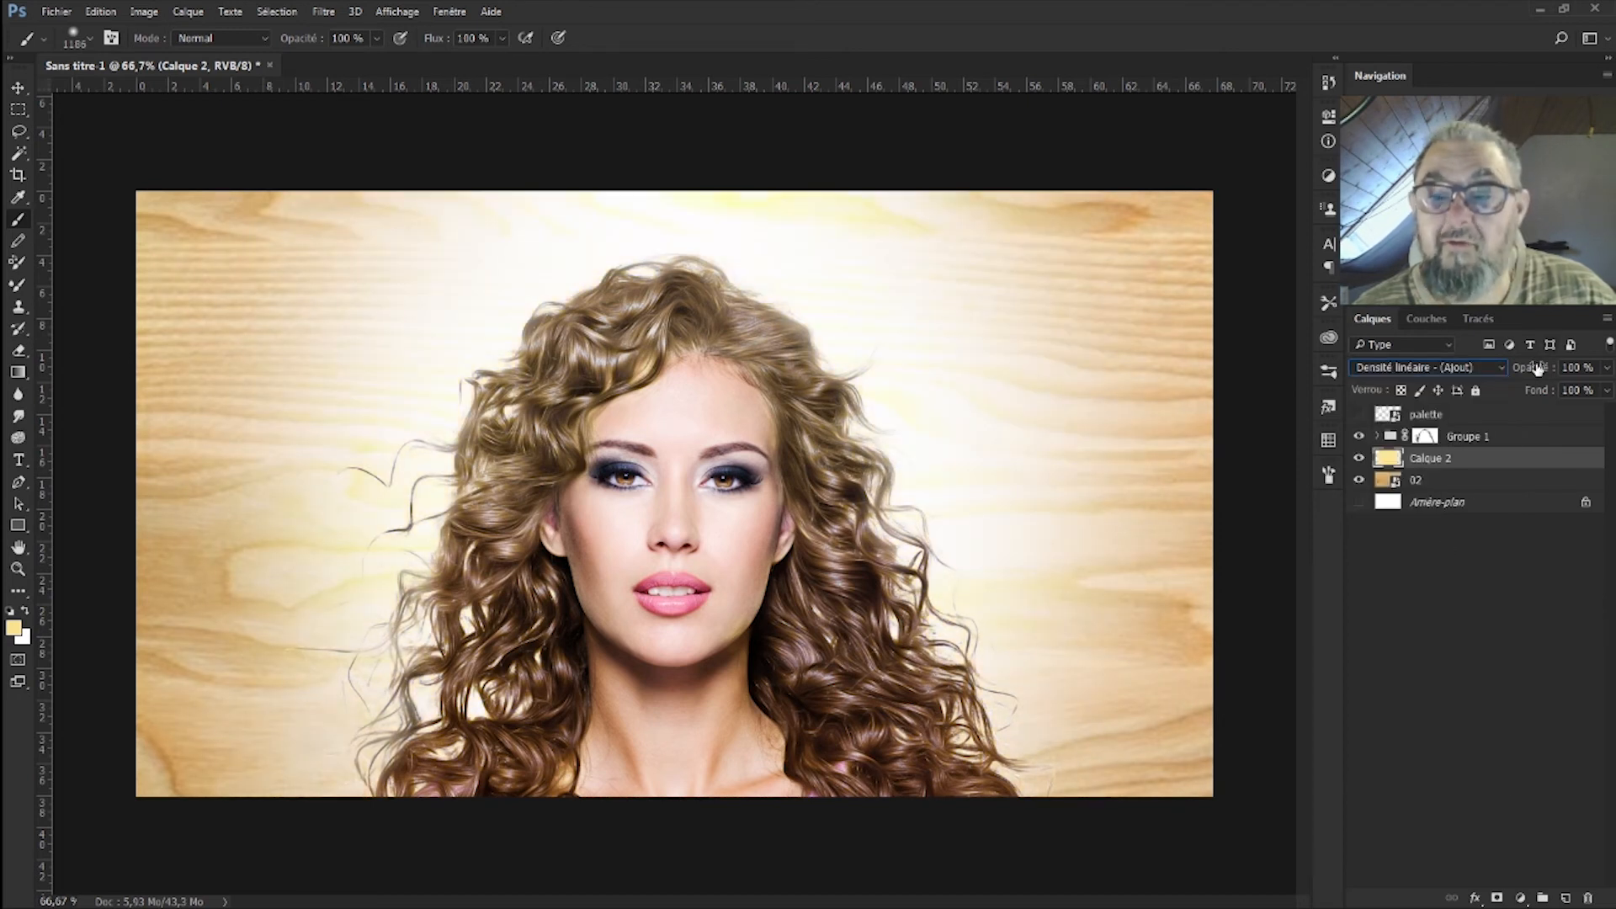
drag(1534, 367, 1506, 361)
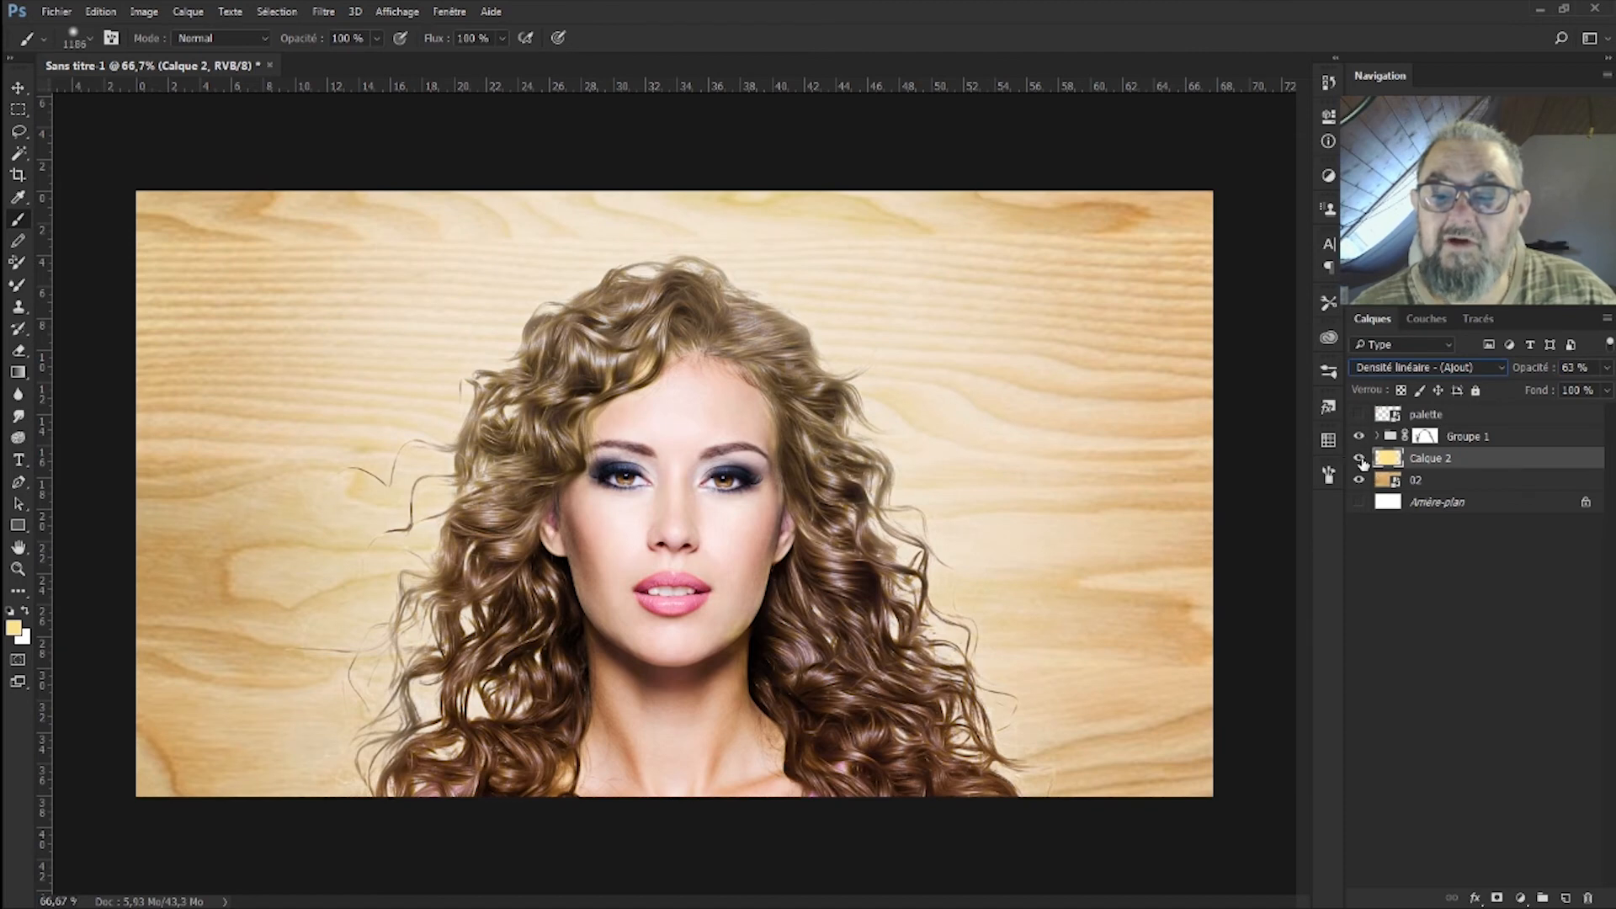
click(1358, 458)
click(1358, 458)
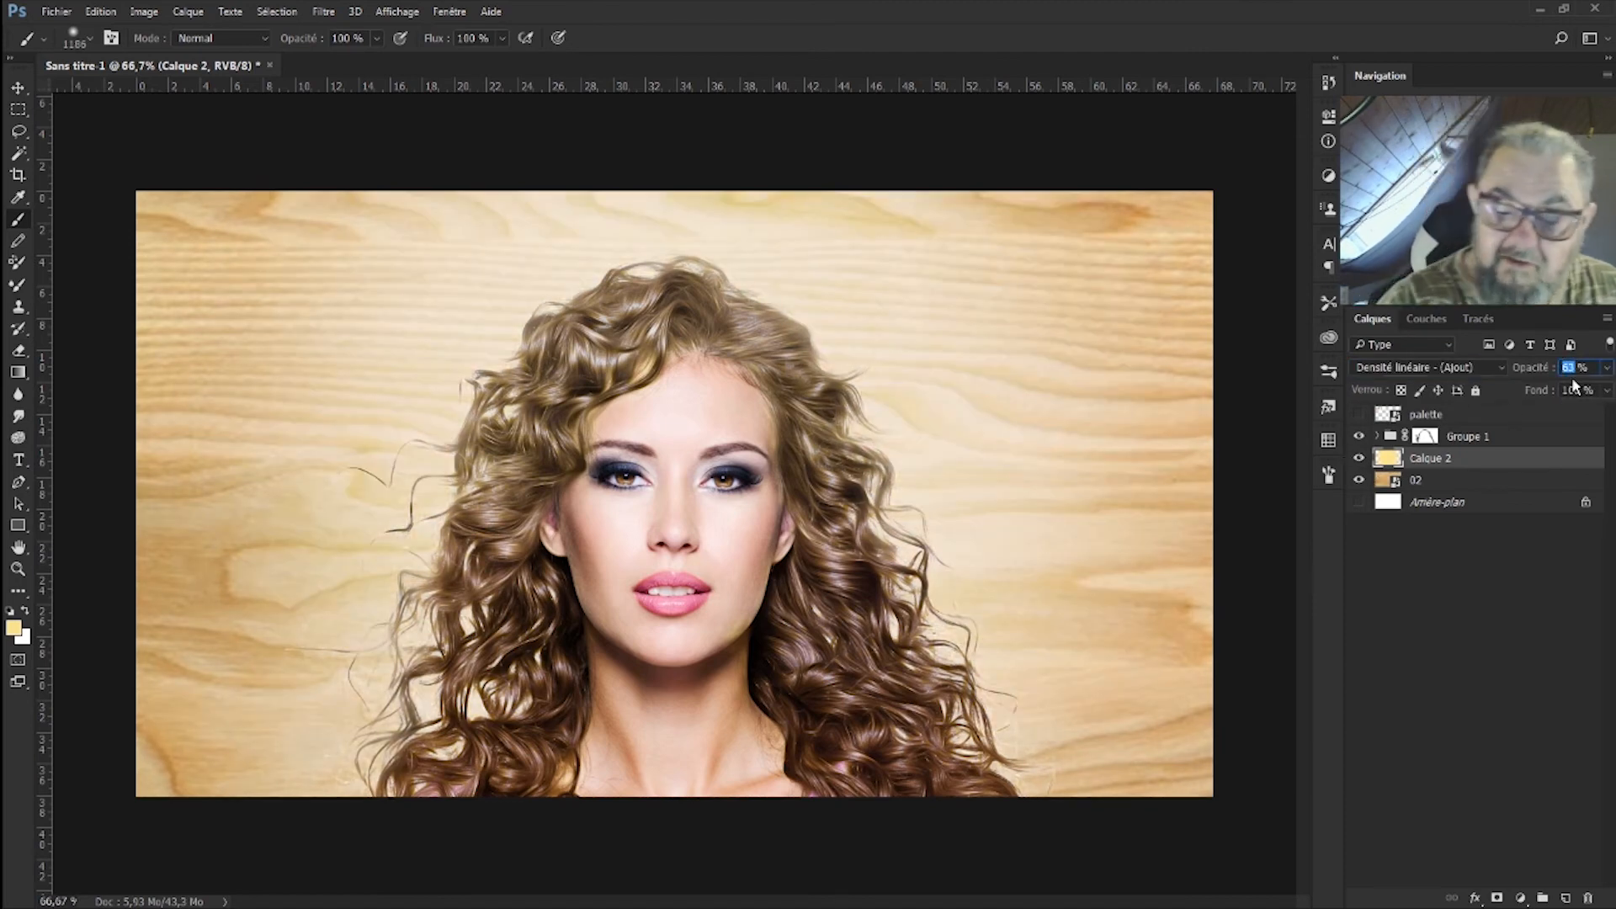
Step: Set the opacity of Calque 2 to 50% and switch to the Move tool
text(50)
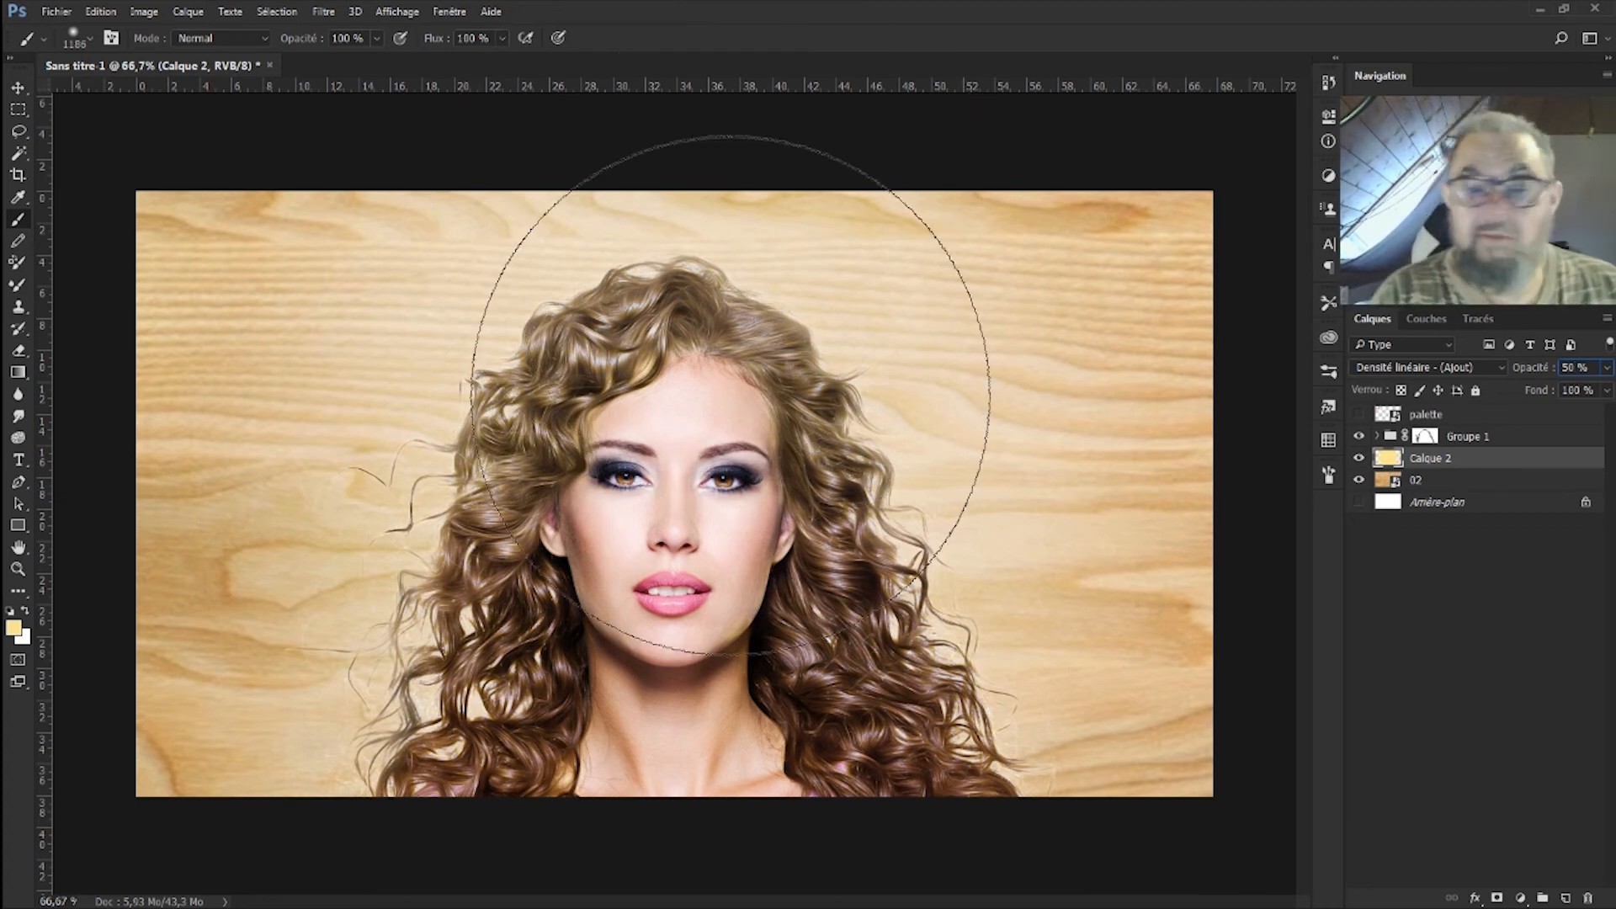
click(19, 87)
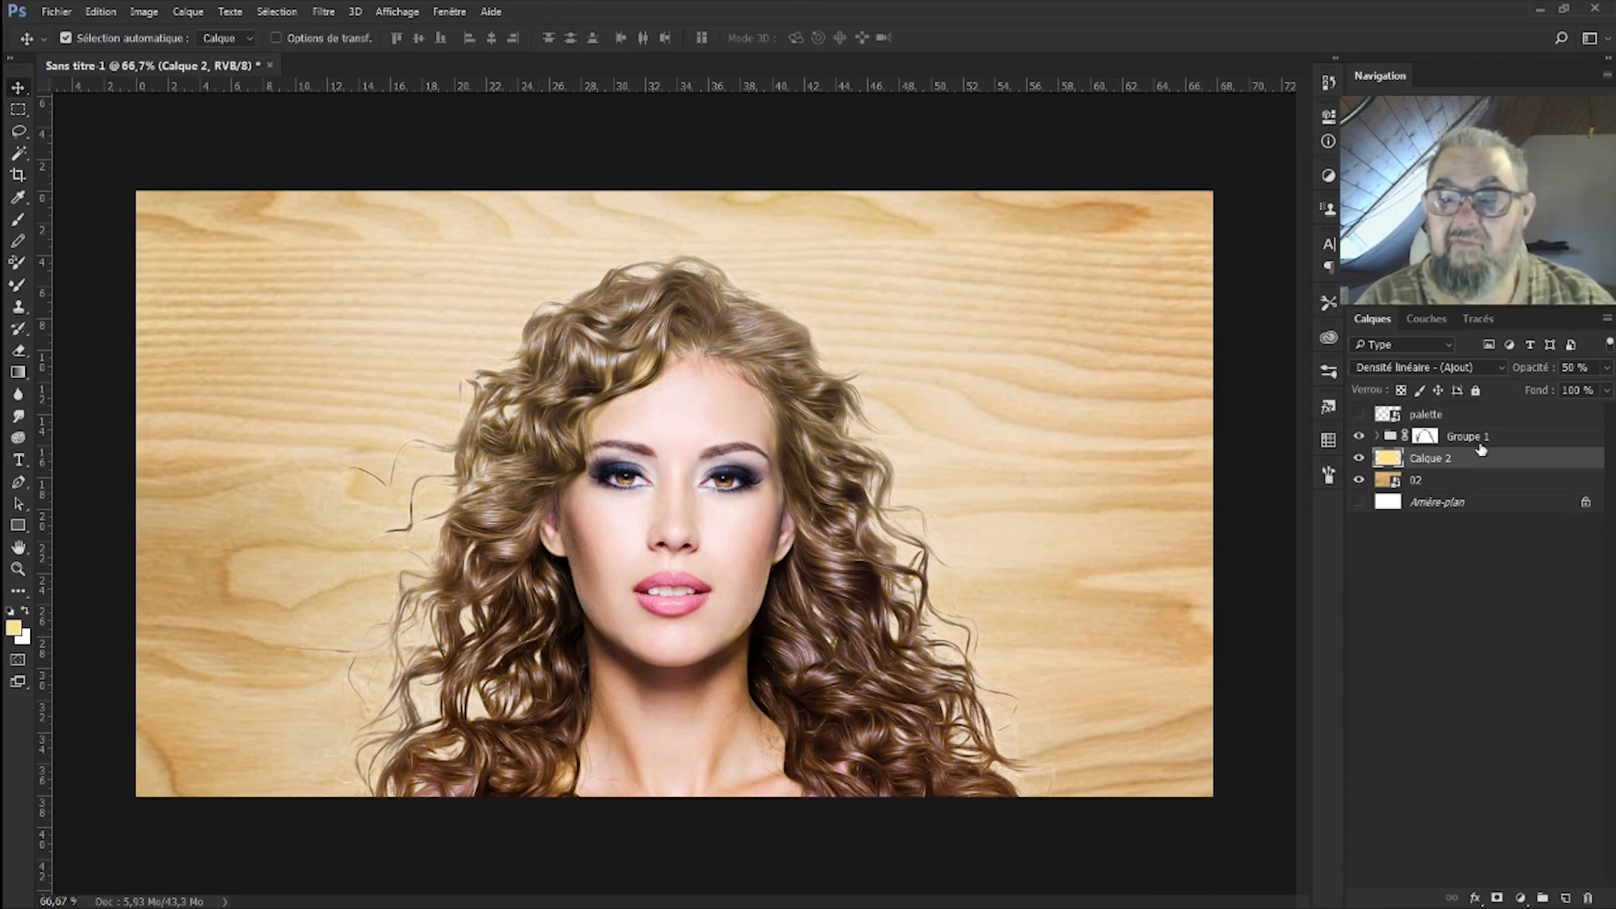
Step: Add a Teinte/Saturation adjustment layer above Groupe 1 and clip it to the group
click(1448, 438)
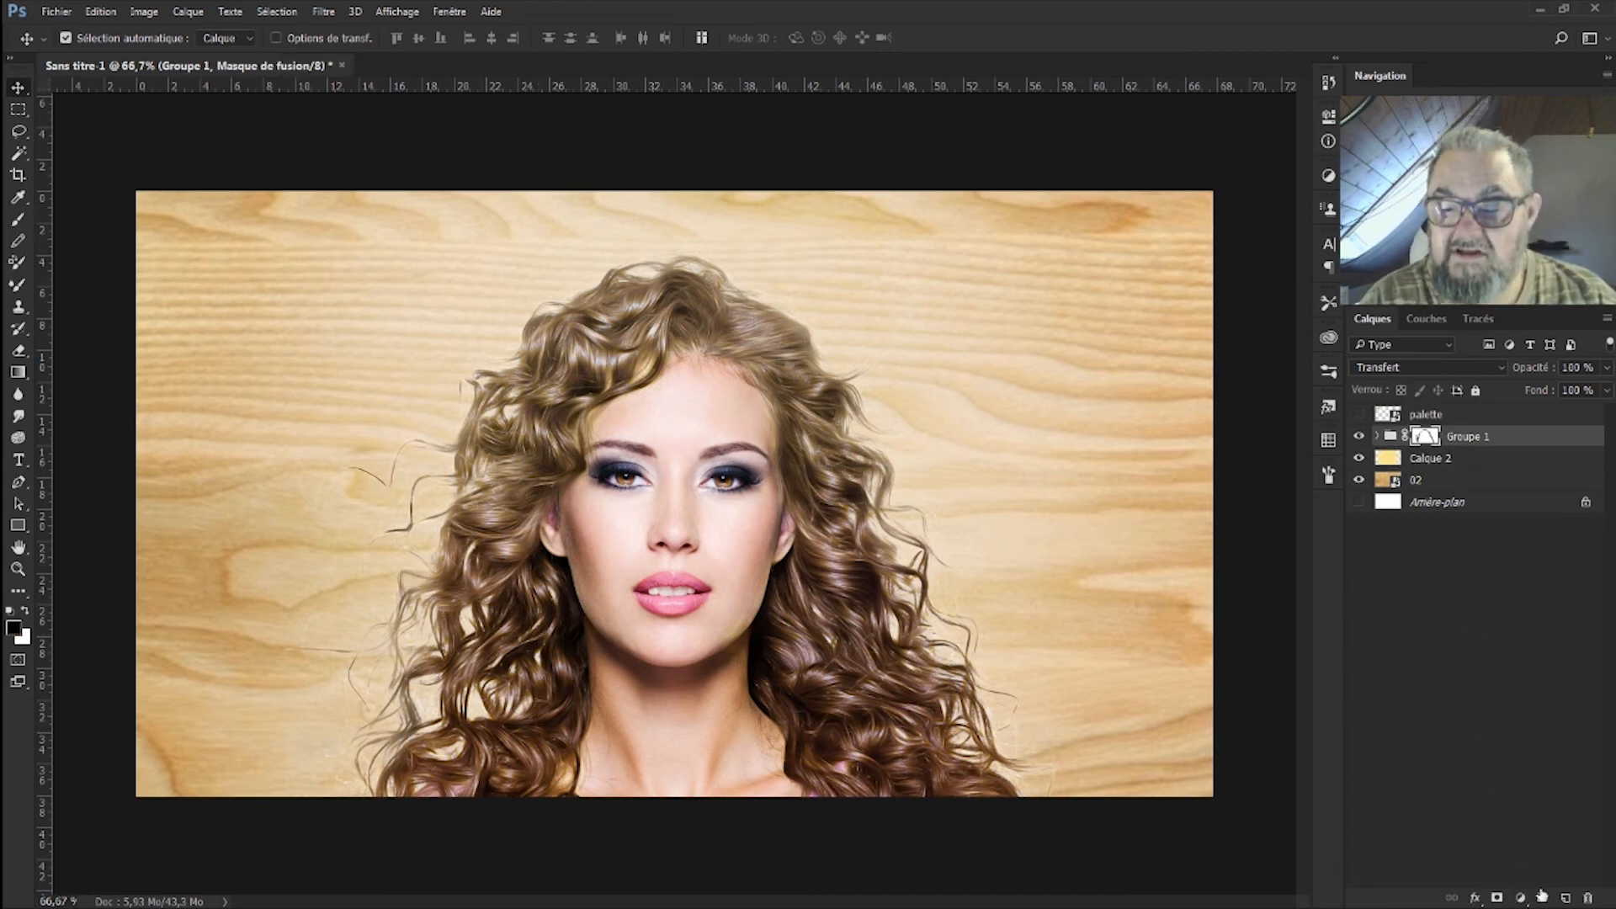
click(1521, 899)
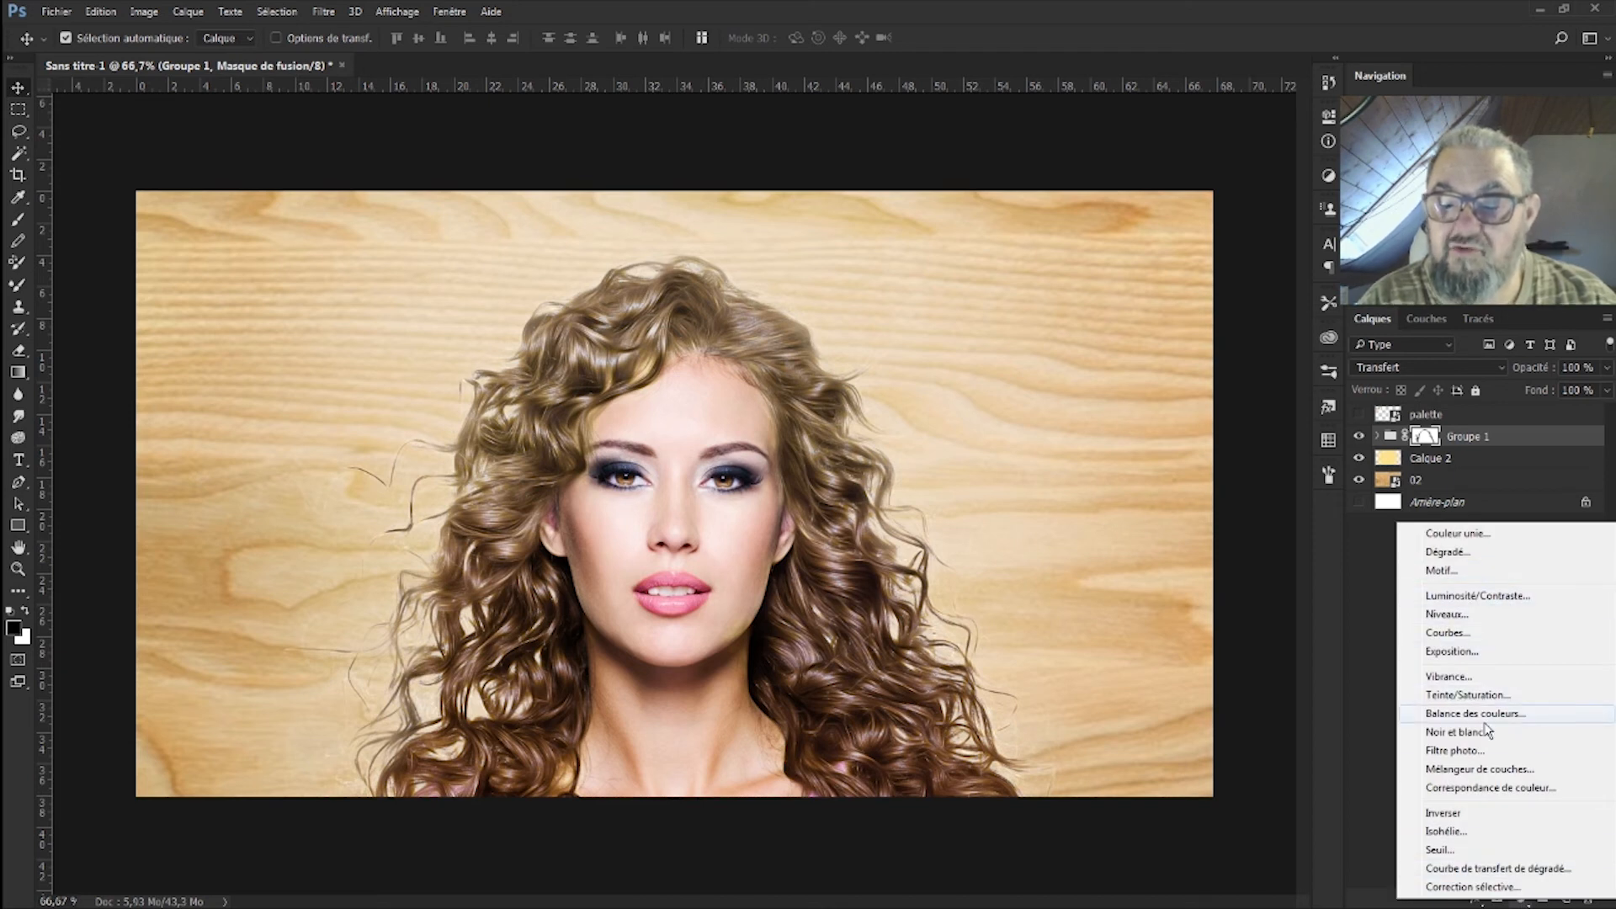
click(1500, 696)
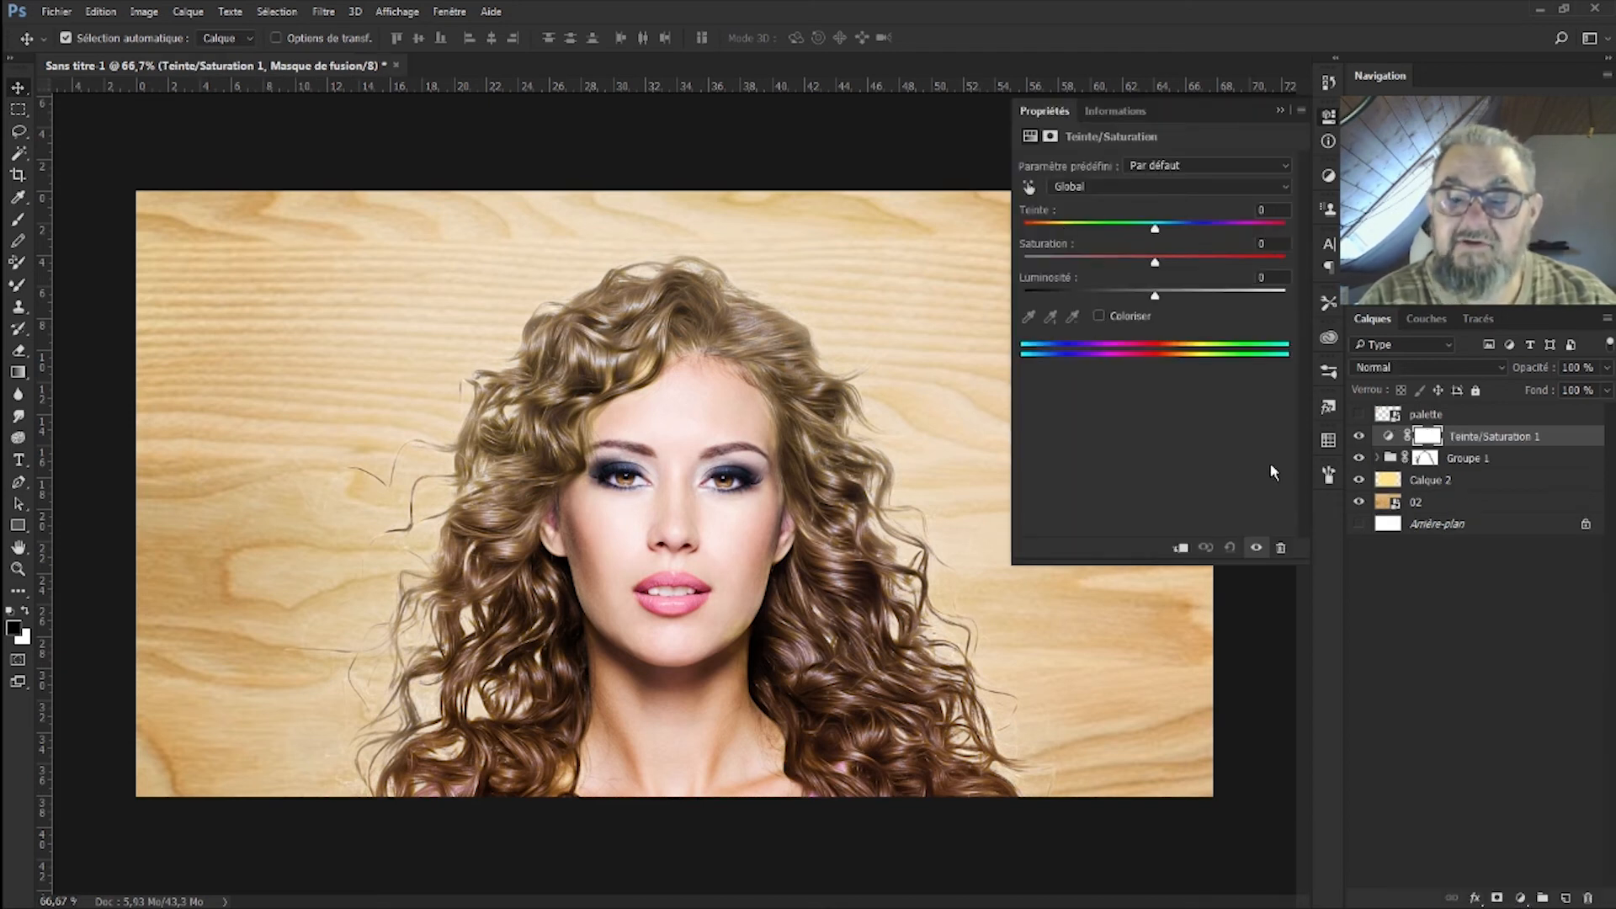
click(1181, 548)
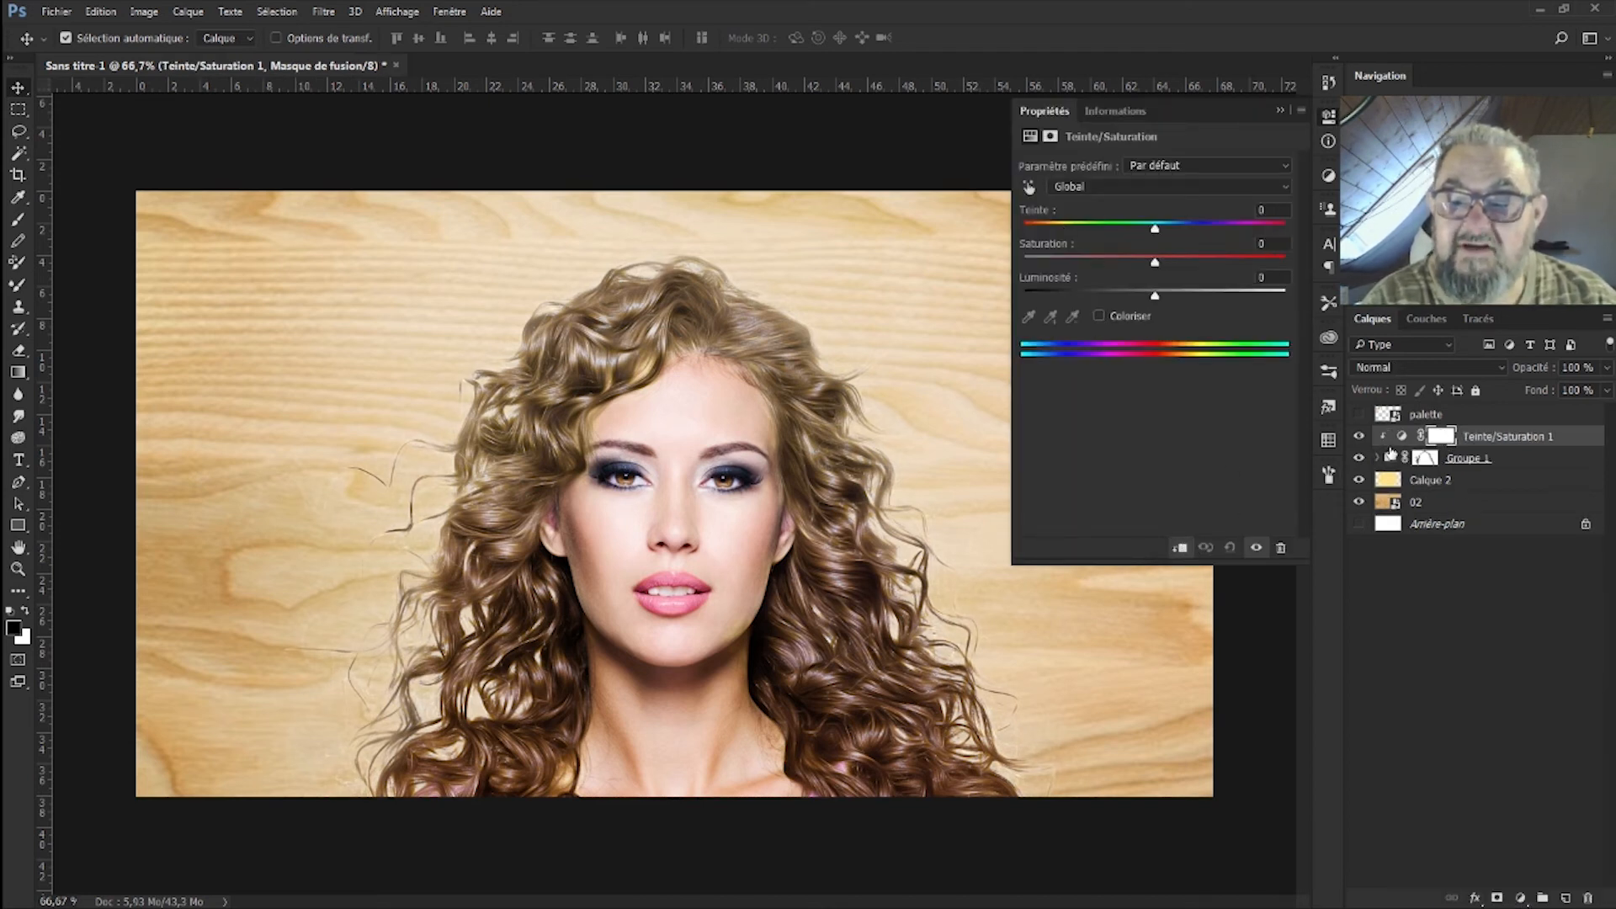
Step: Colorize through the Teinte/Saturation adjustment with hue 43, saturation 42 and lightness 0
click(1099, 317)
click(1061, 226)
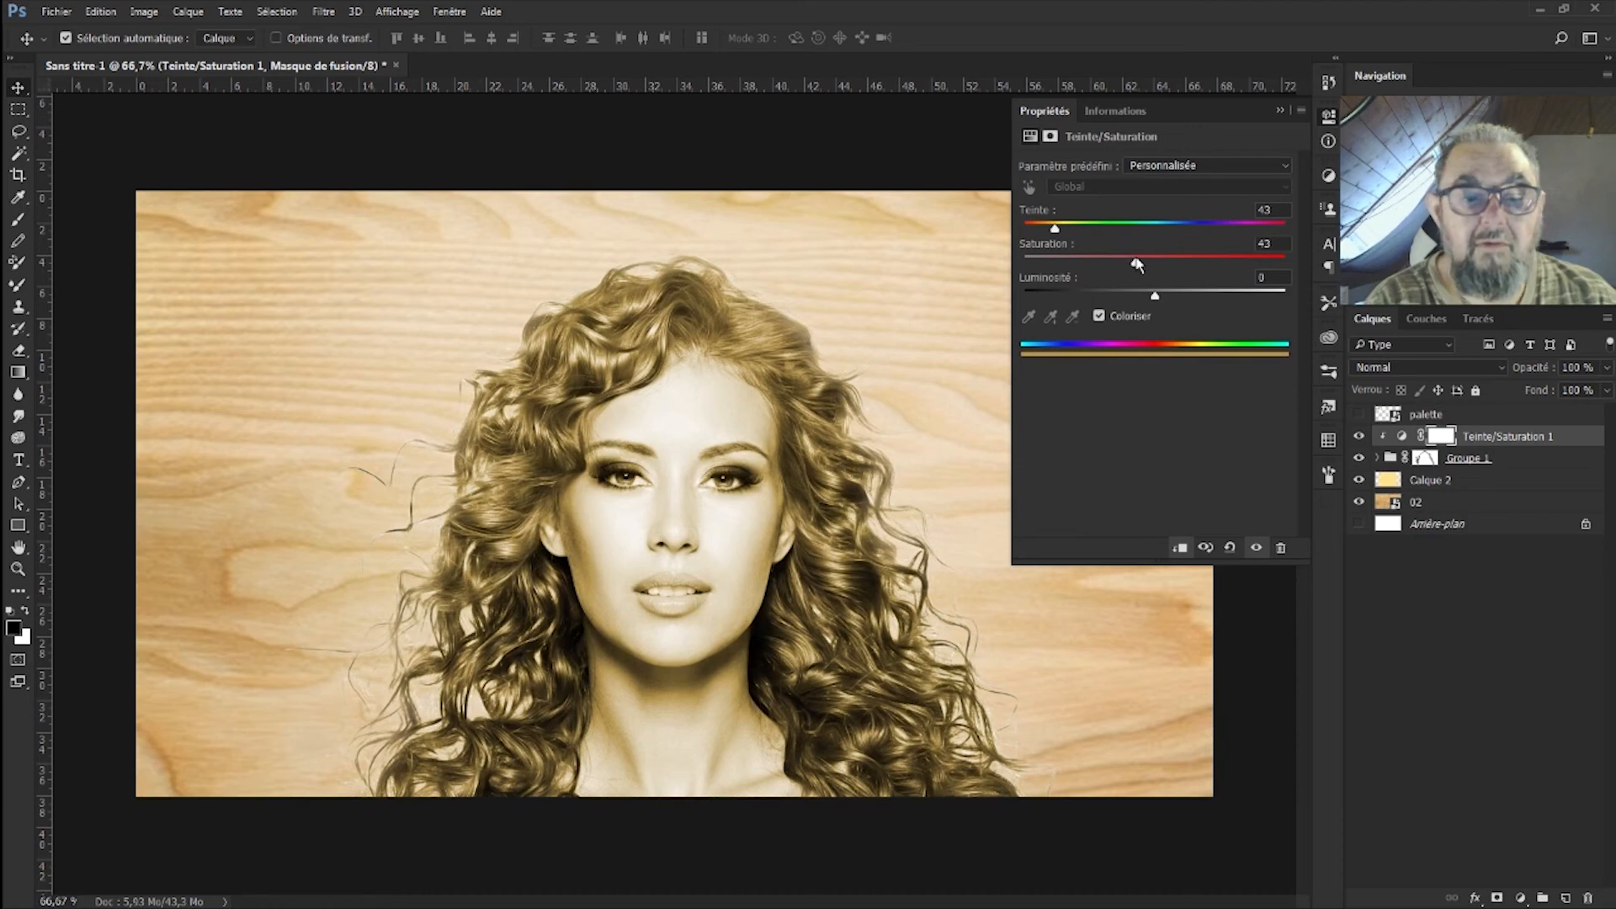
drag(1159, 300, 1155, 301)
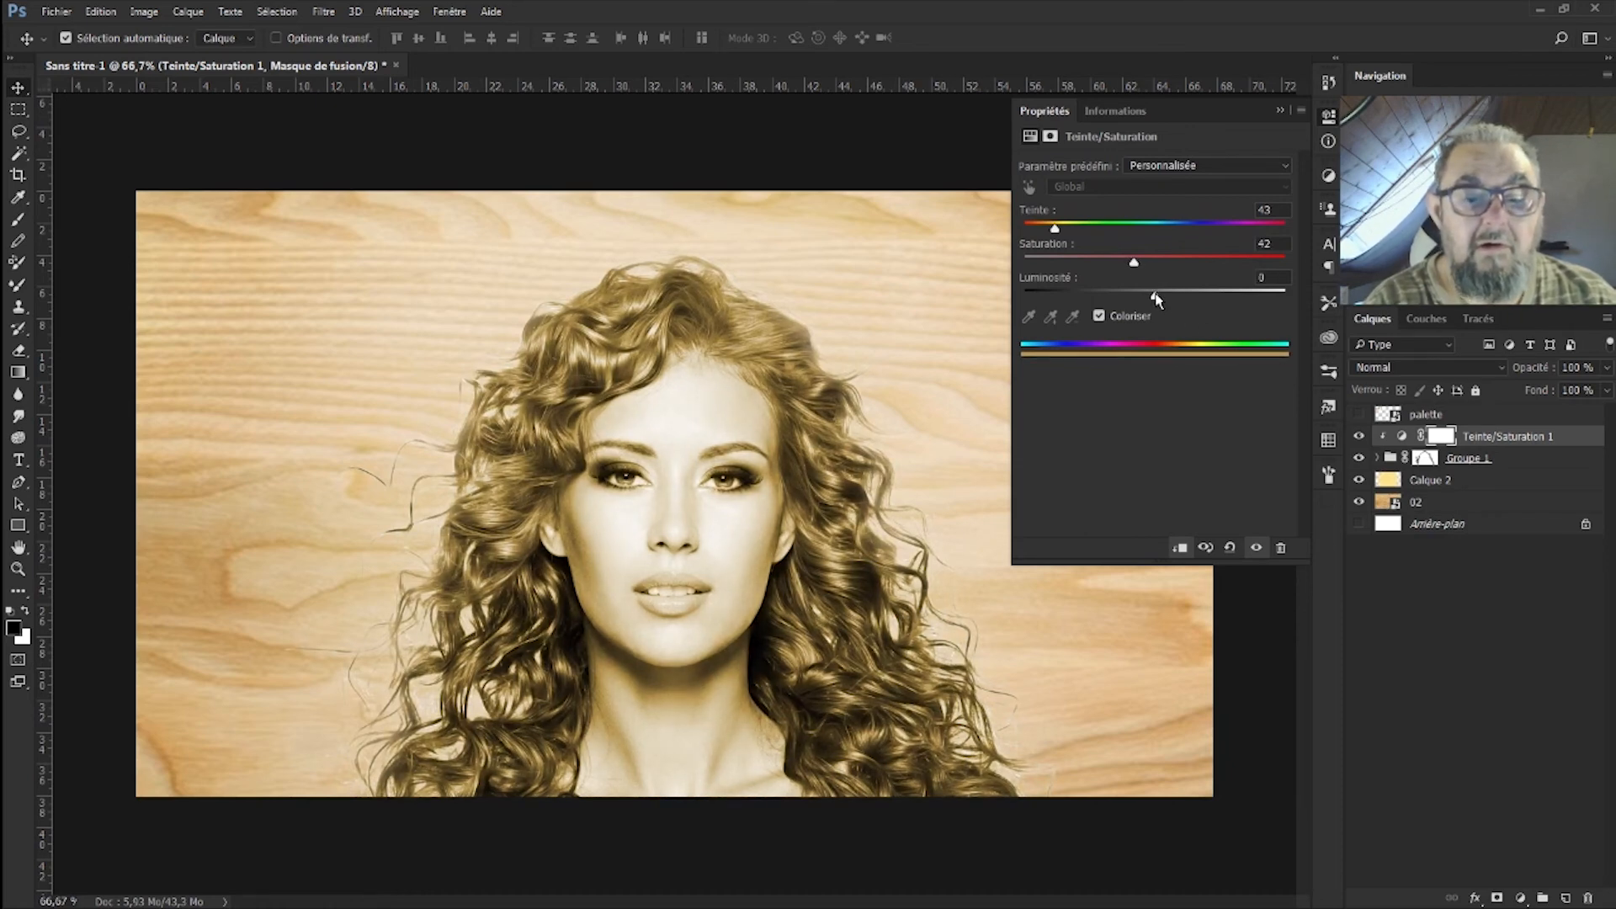
click(1279, 111)
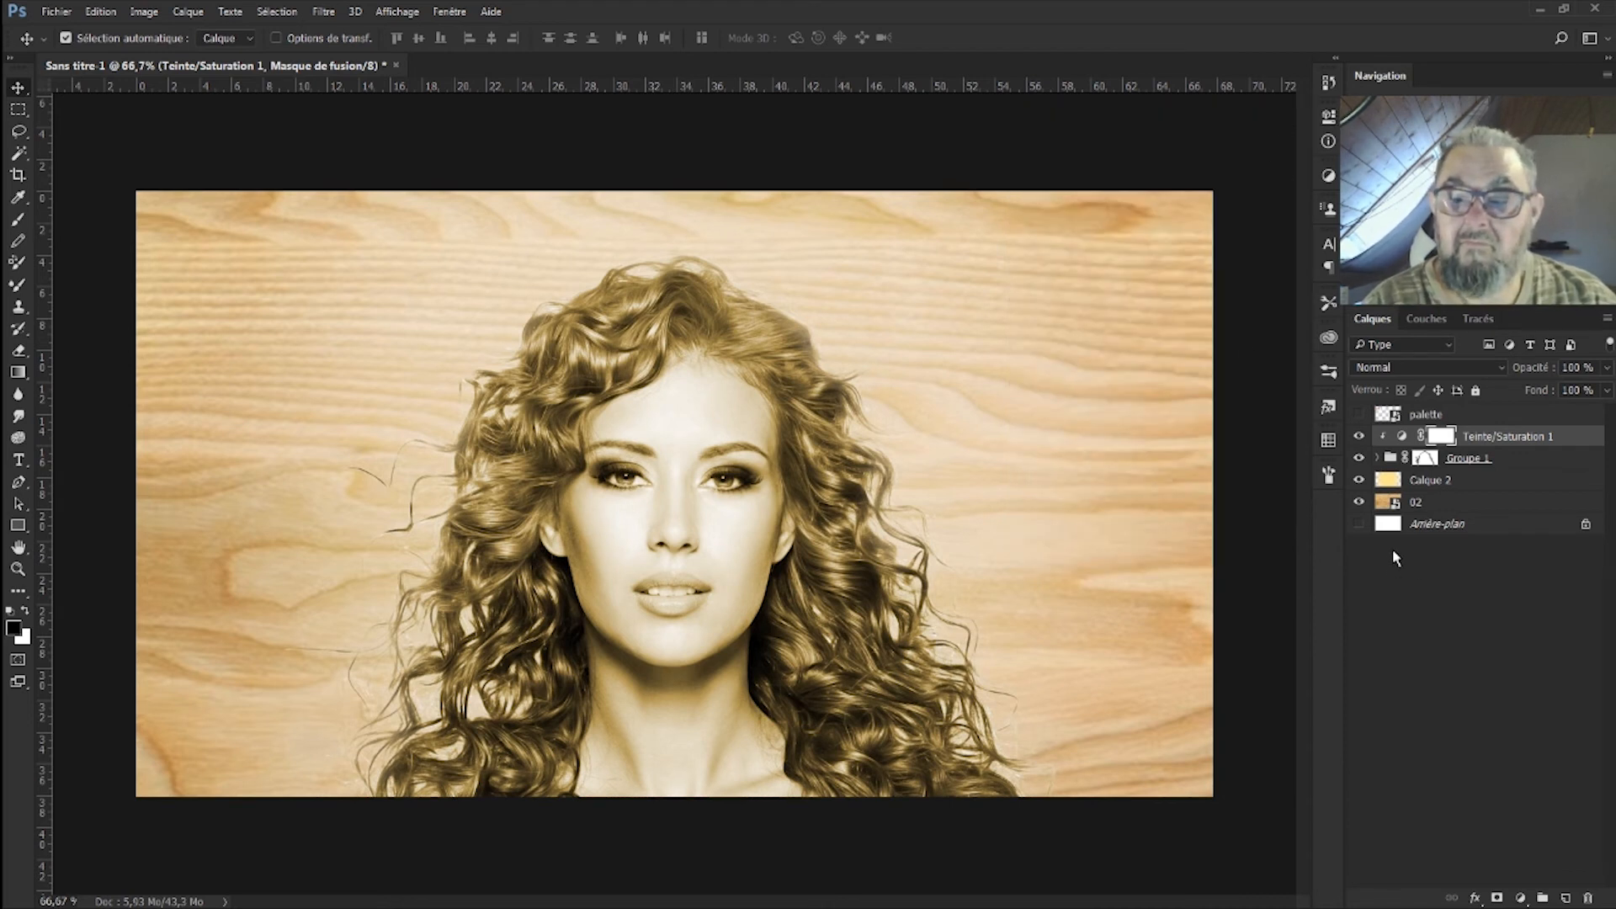
Step: Release the Teinte/Saturation 1 clipping from Groupe 1 and reapply it to compare the effect on the background
click(1391, 458)
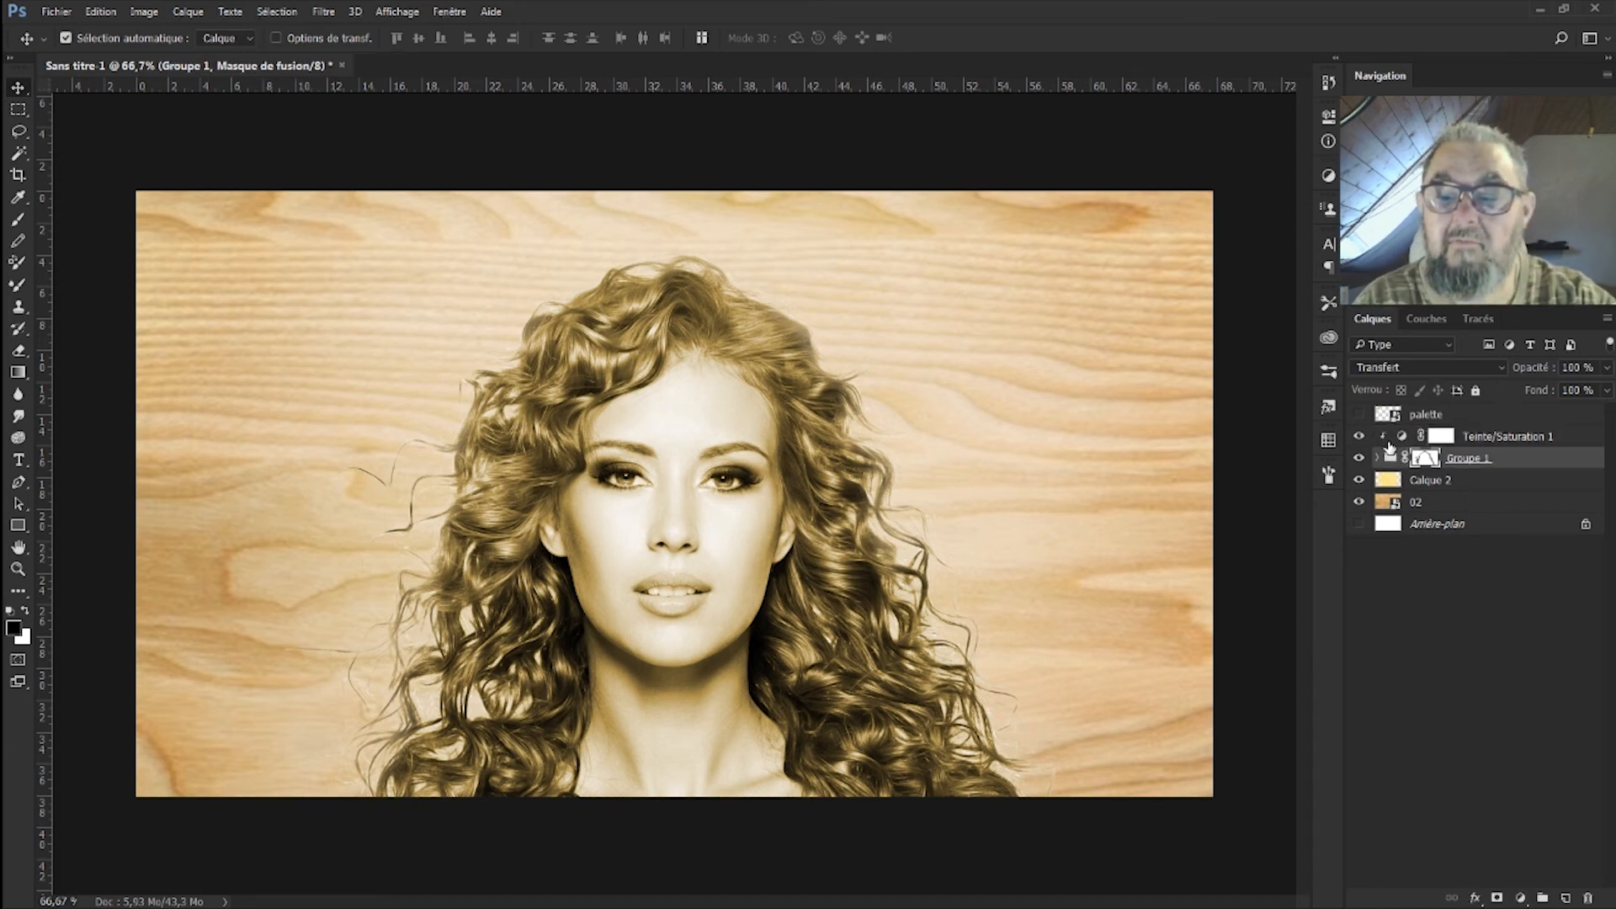
alt+click(1391, 444)
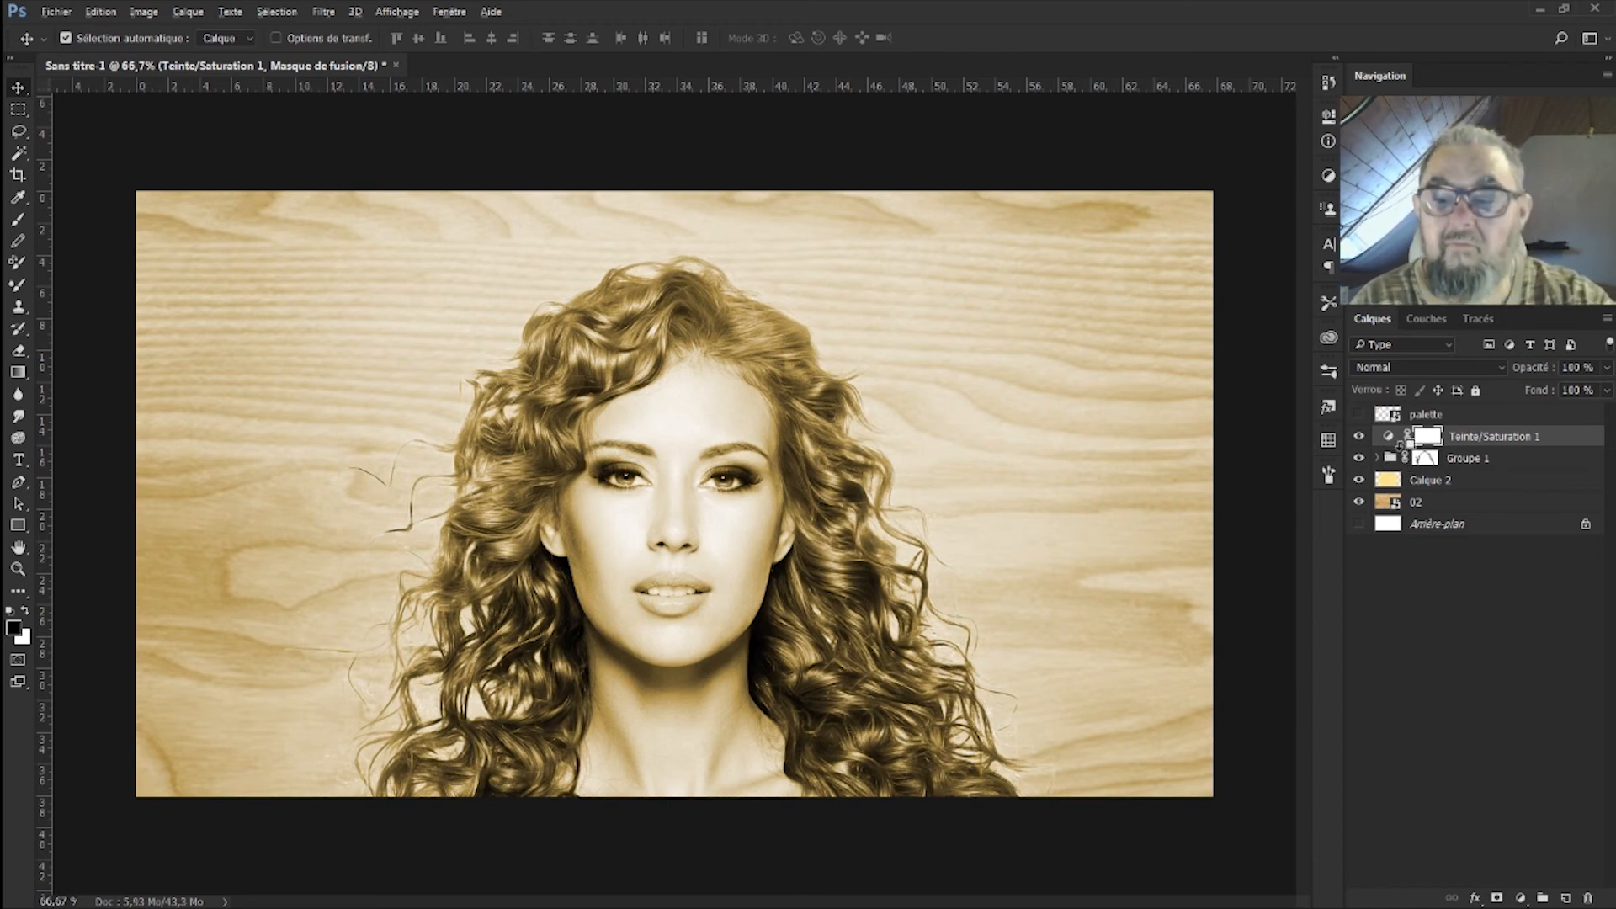
alt+click(1394, 446)
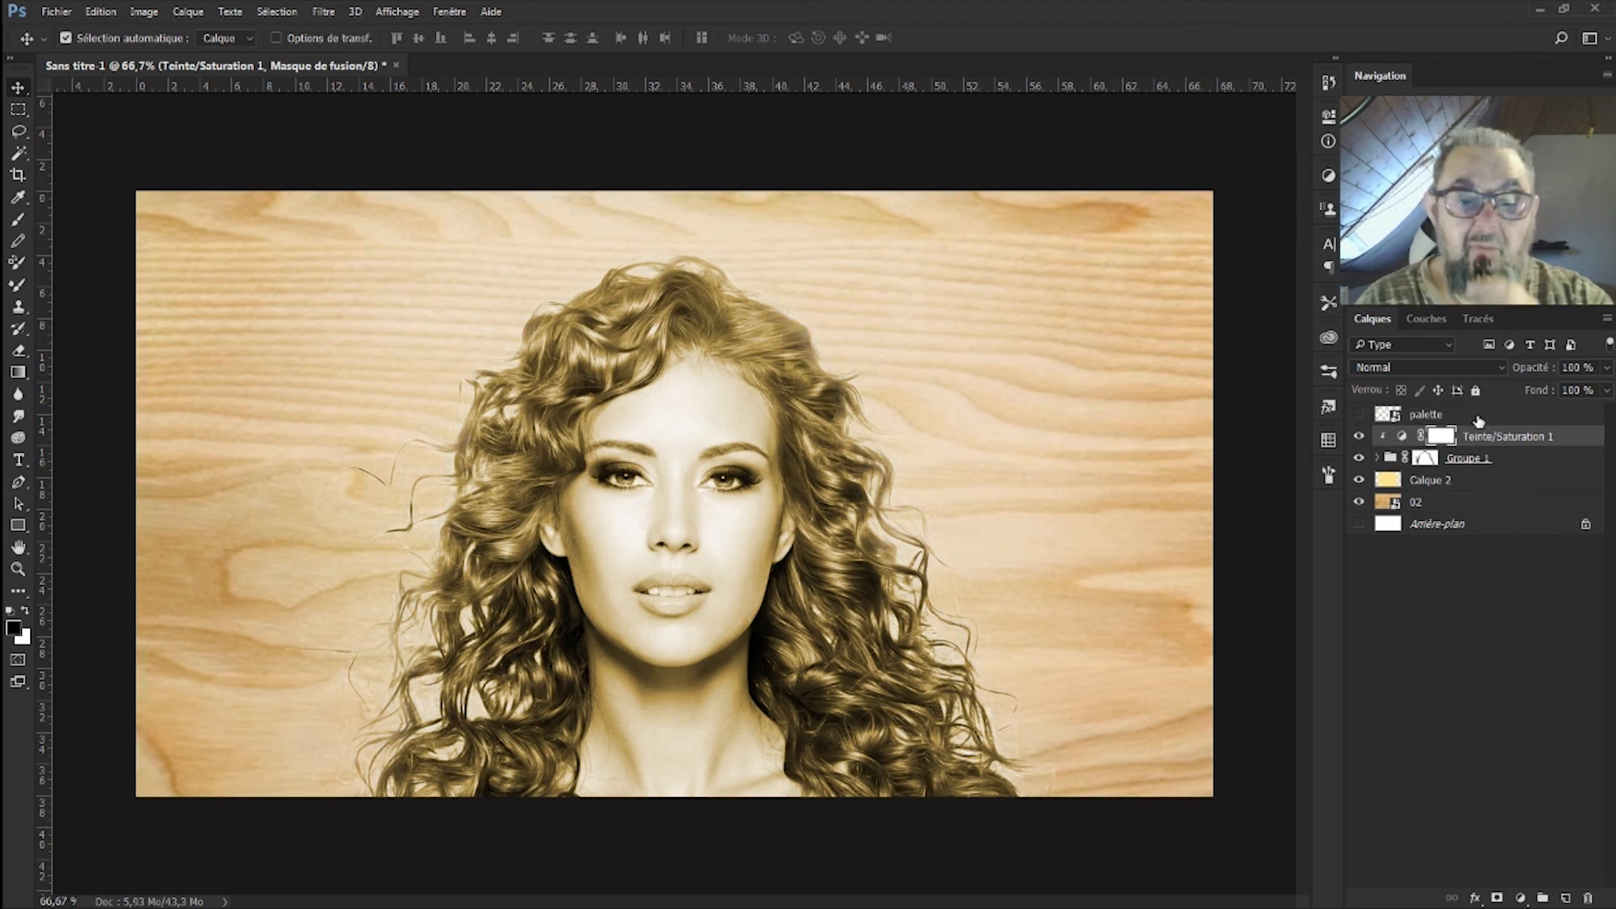
Step: Move Teinte/Saturation 1 into Groupe 1 clipped to Calque 1, and compare the hair with and without the adjustment
click(1378, 458)
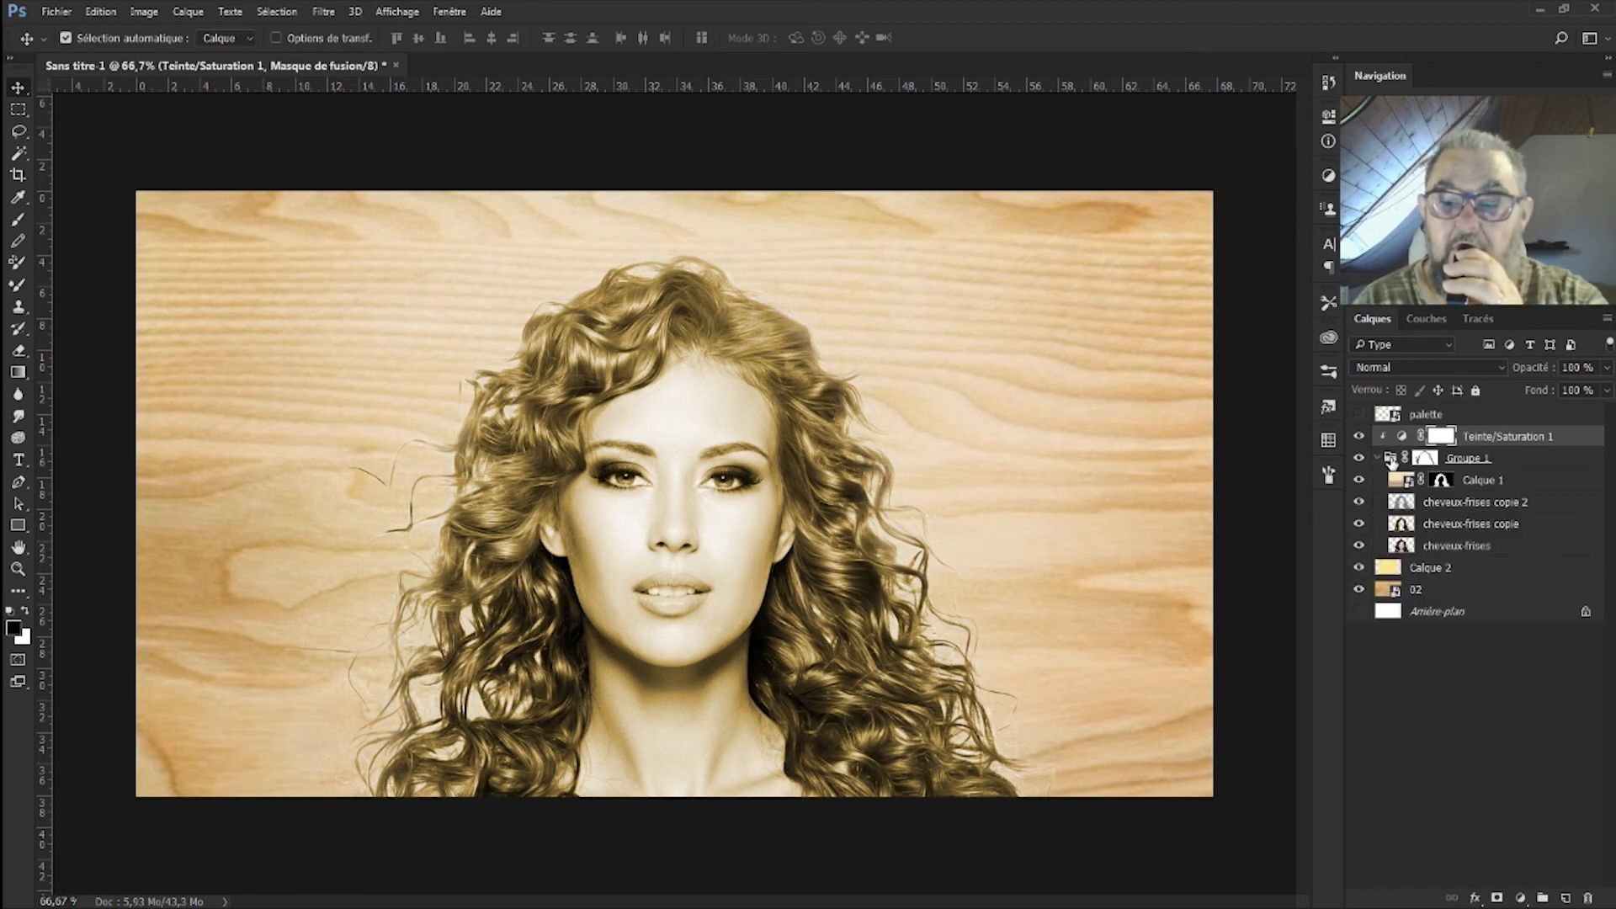
drag(1466, 442, 1411, 476)
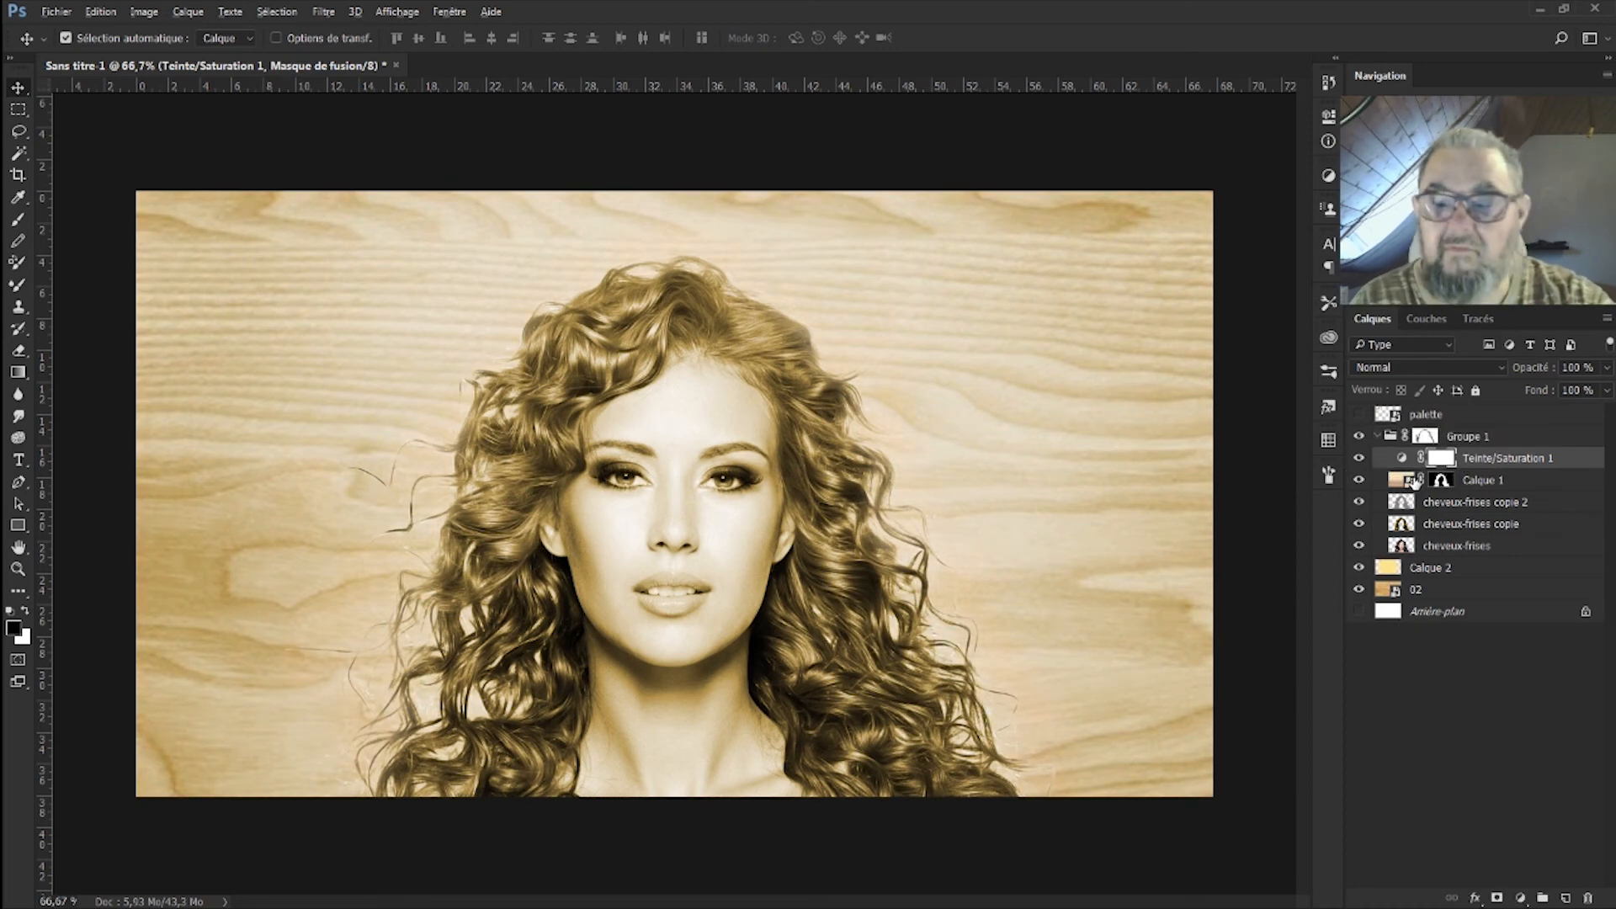
alt+click(1411, 469)
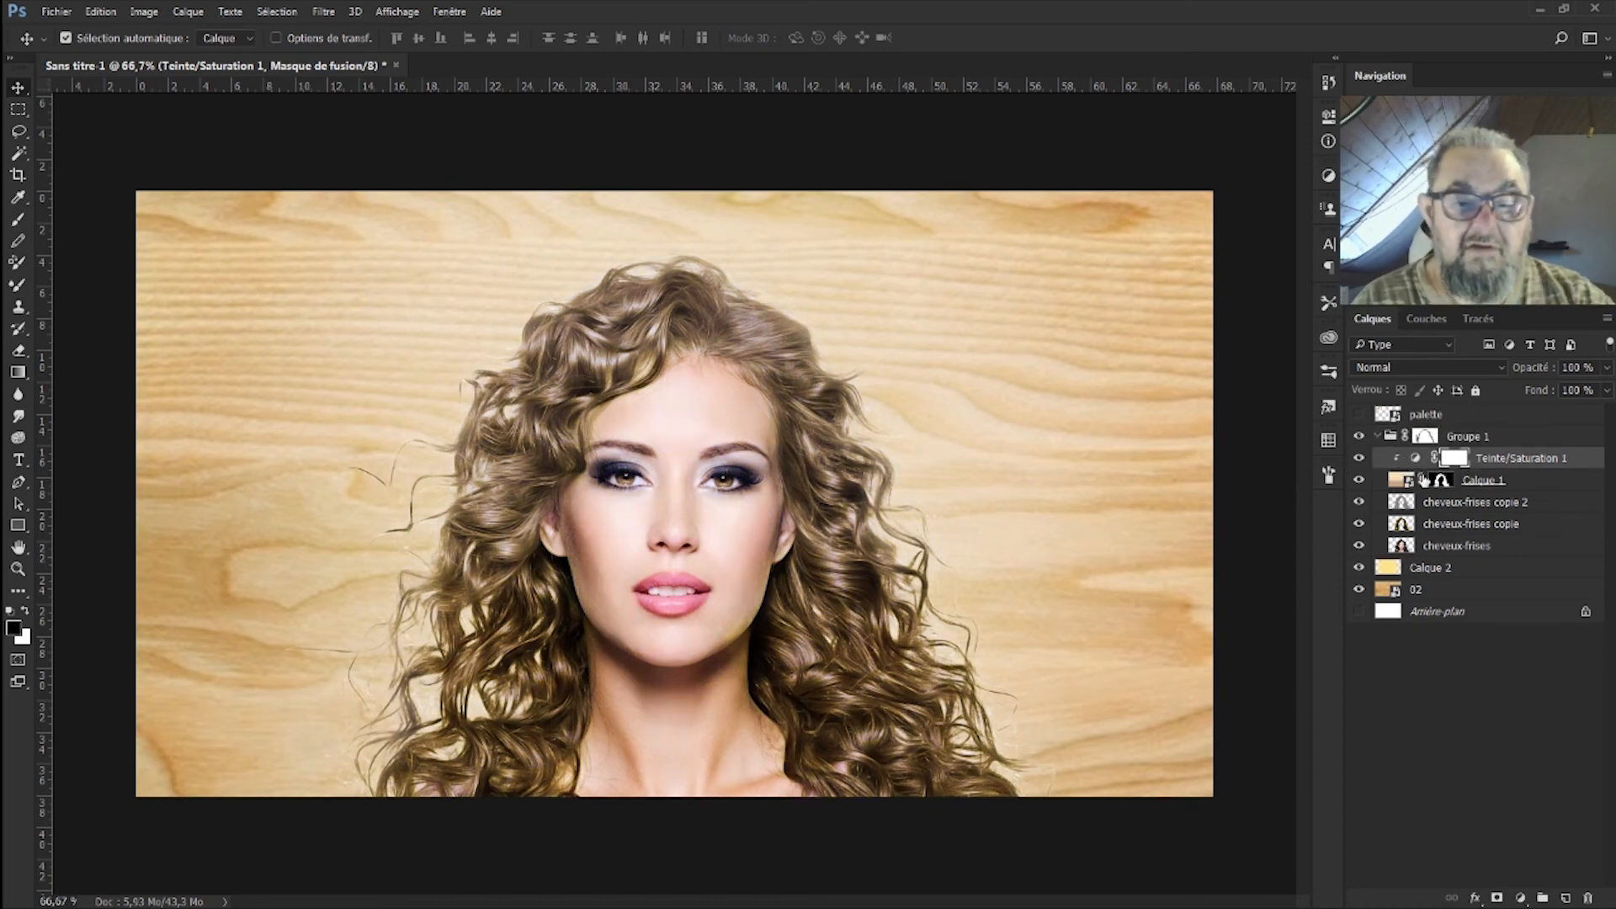
click(1360, 458)
click(1360, 459)
click(1360, 458)
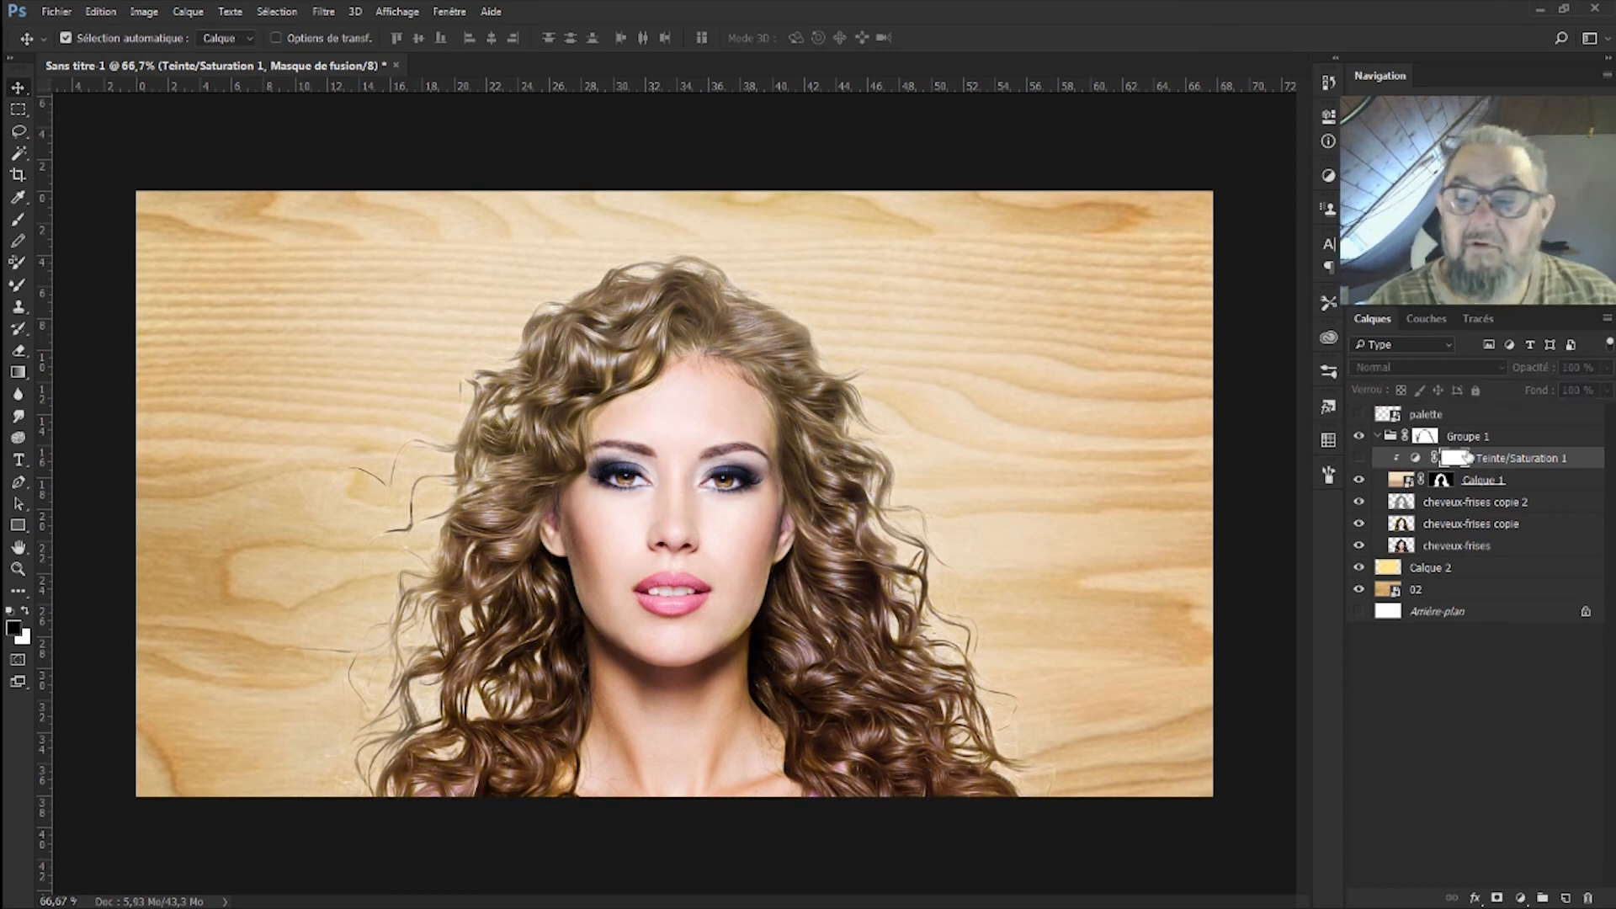
click(1361, 458)
Step: Set the Teinte/Saturation 1 layer to the Incrustation blending mode and compare the hair with and without it
click(1416, 458)
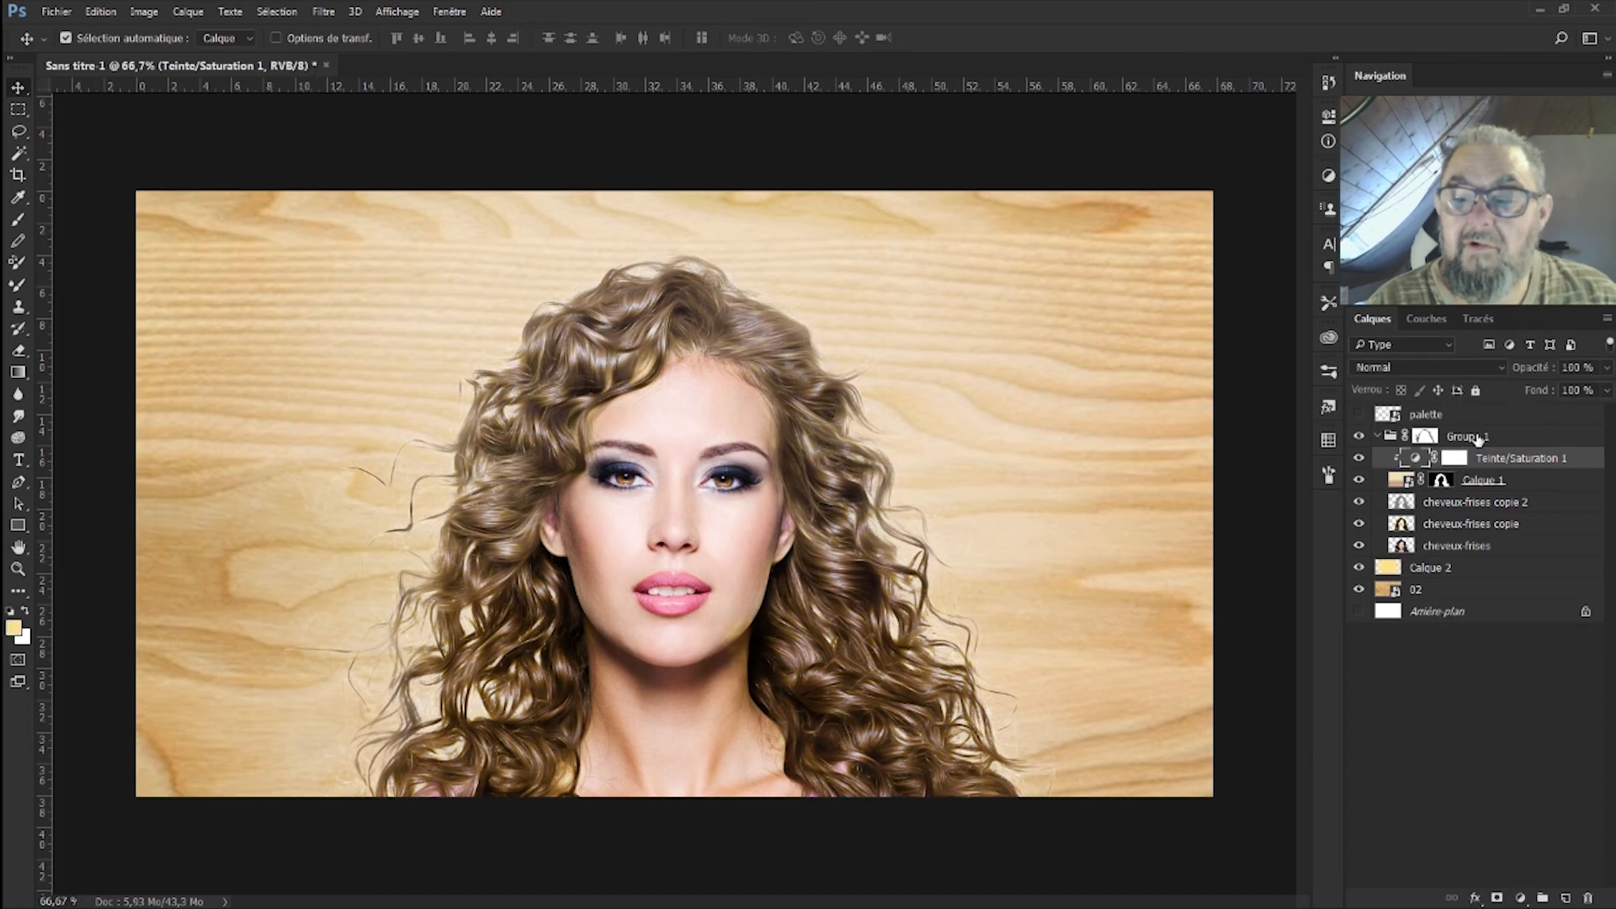
click(1473, 367)
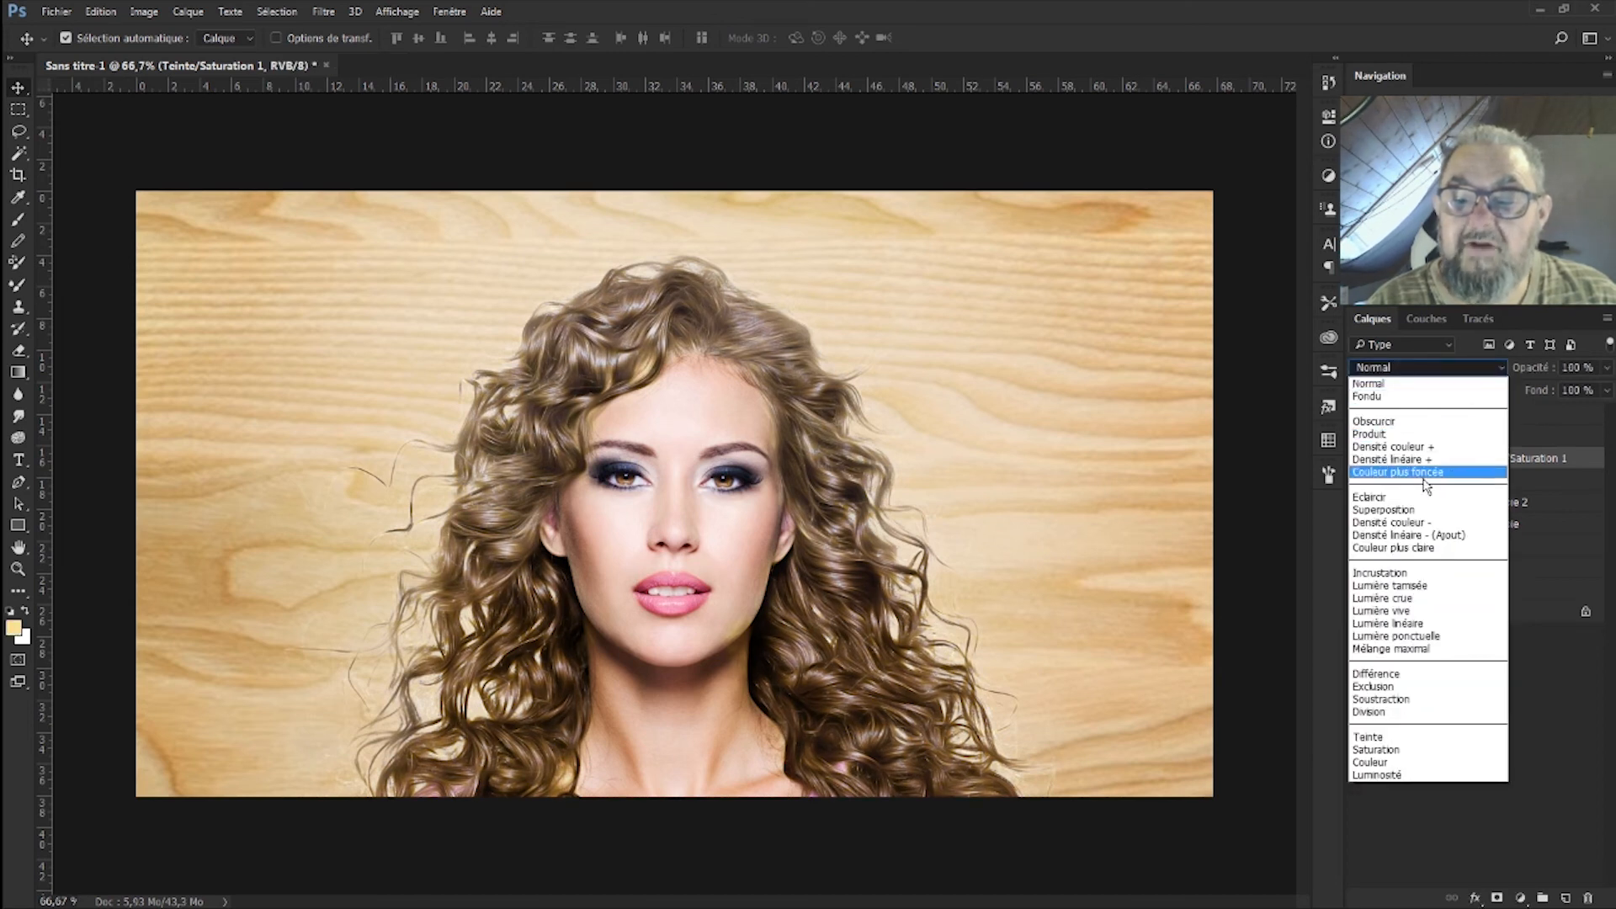
click(1421, 570)
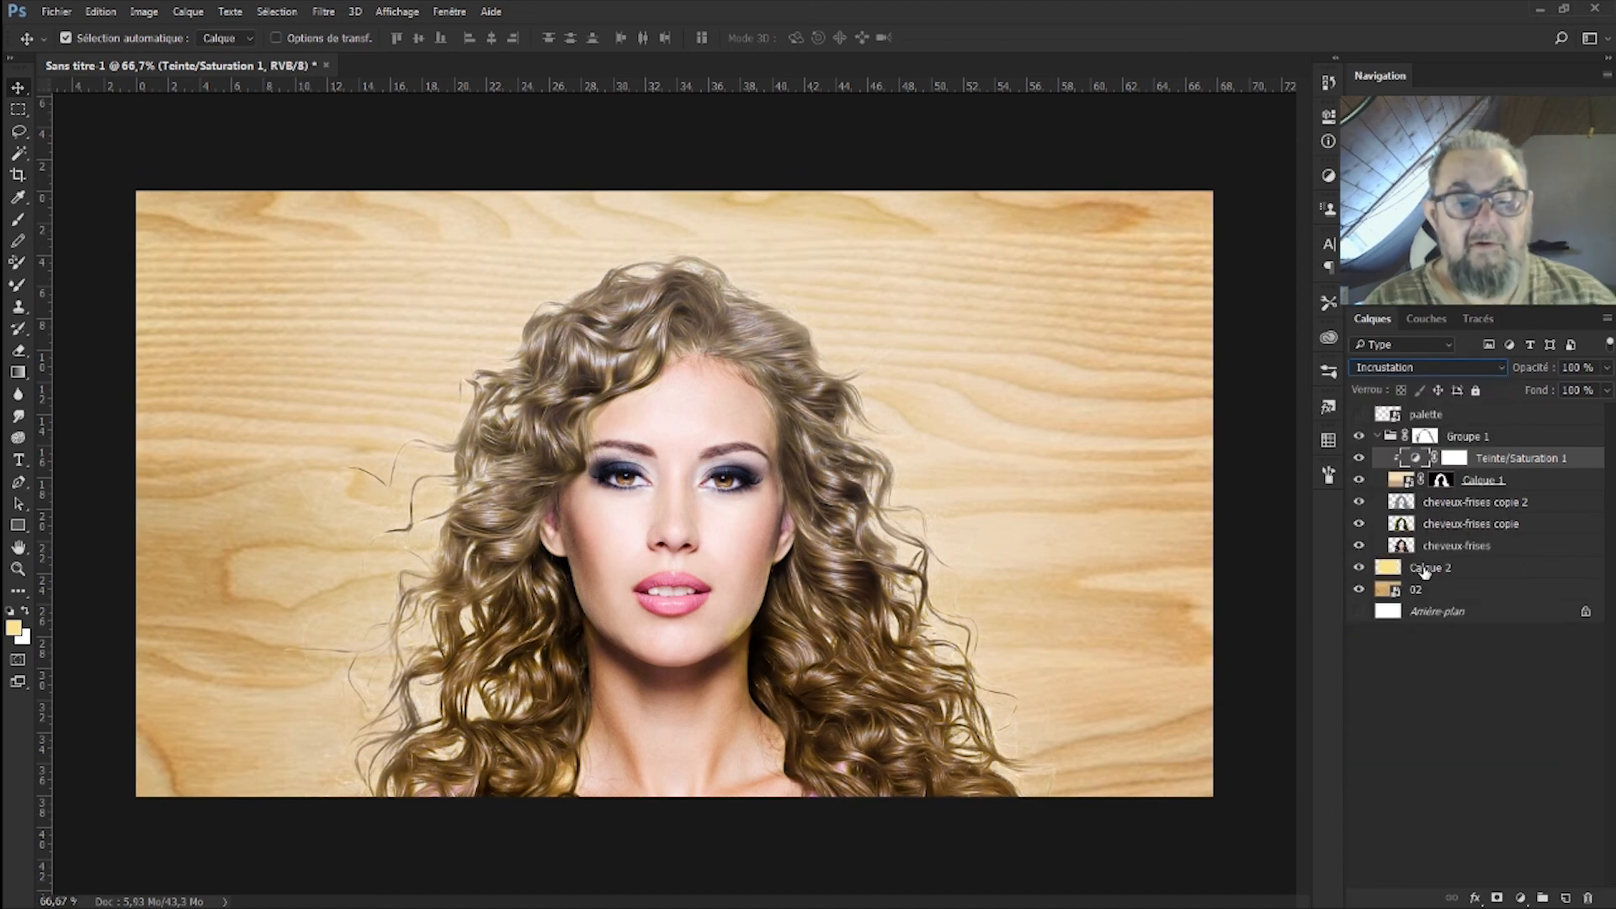
click(1359, 459)
click(1360, 459)
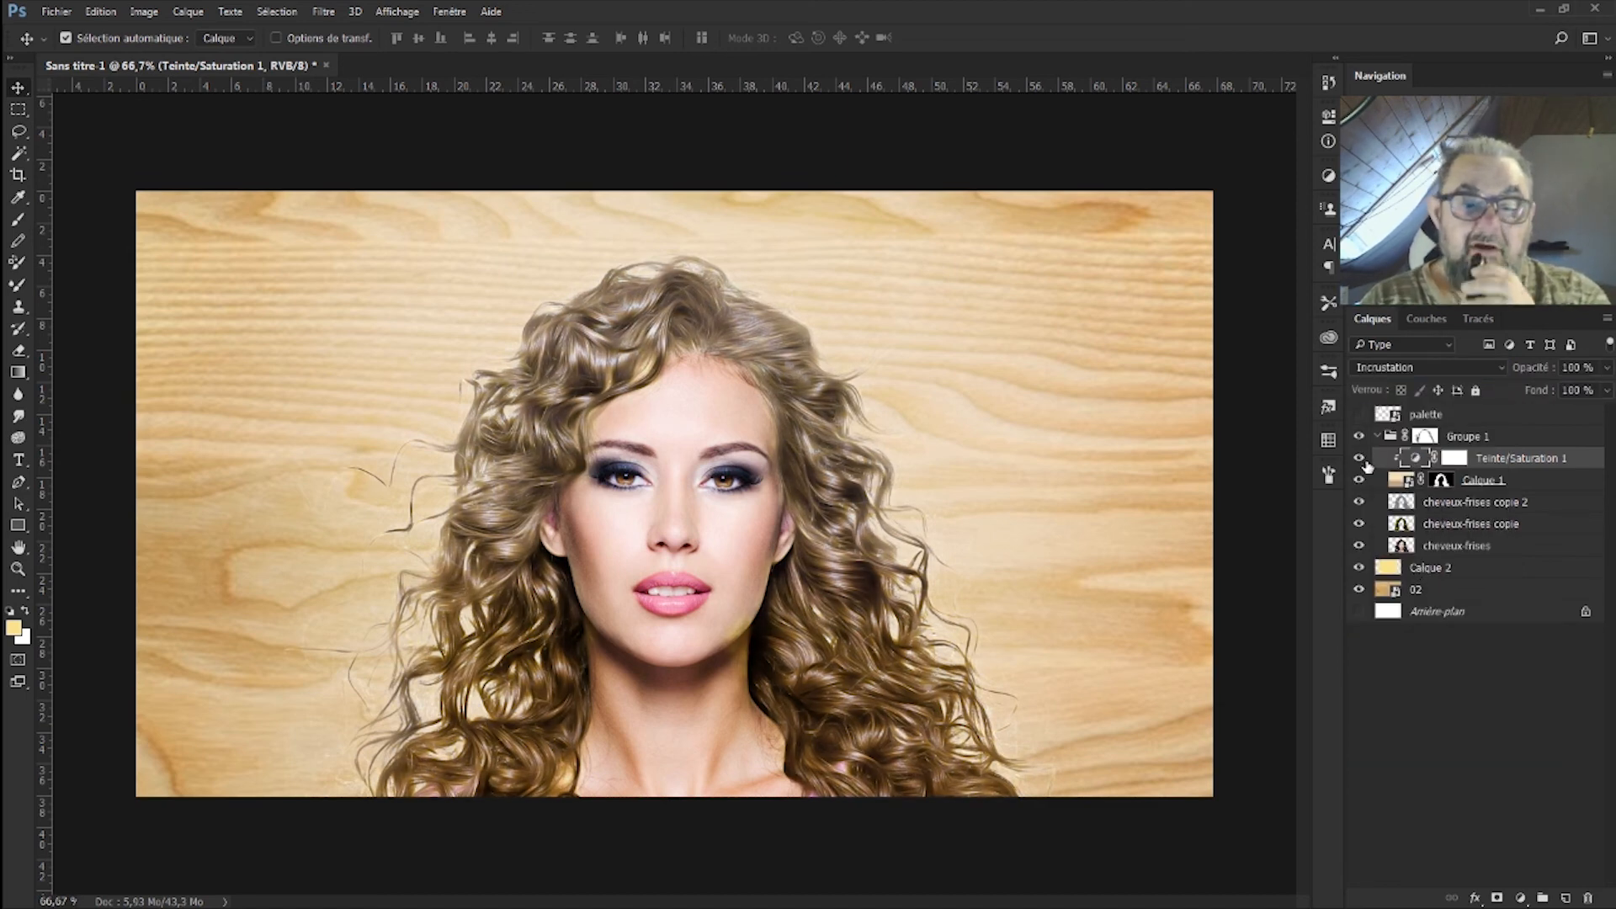
Step: Target the mask of Calque 1 and configure a soft brush of 40 px with 0% hardness and 1% spacing
click(1441, 480)
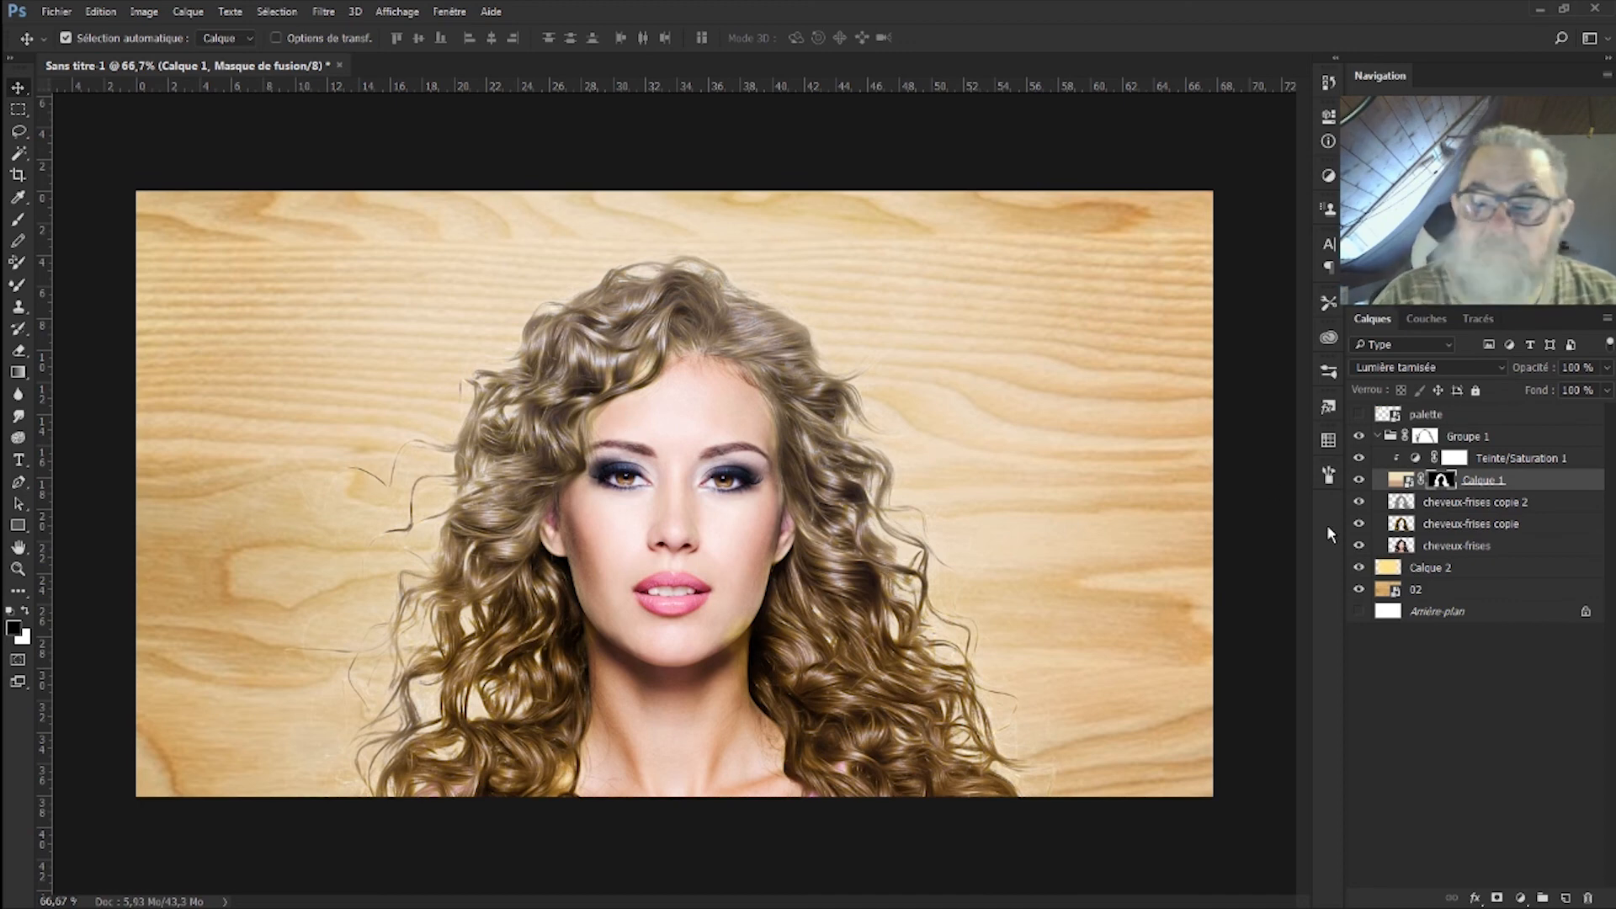
click(1328, 474)
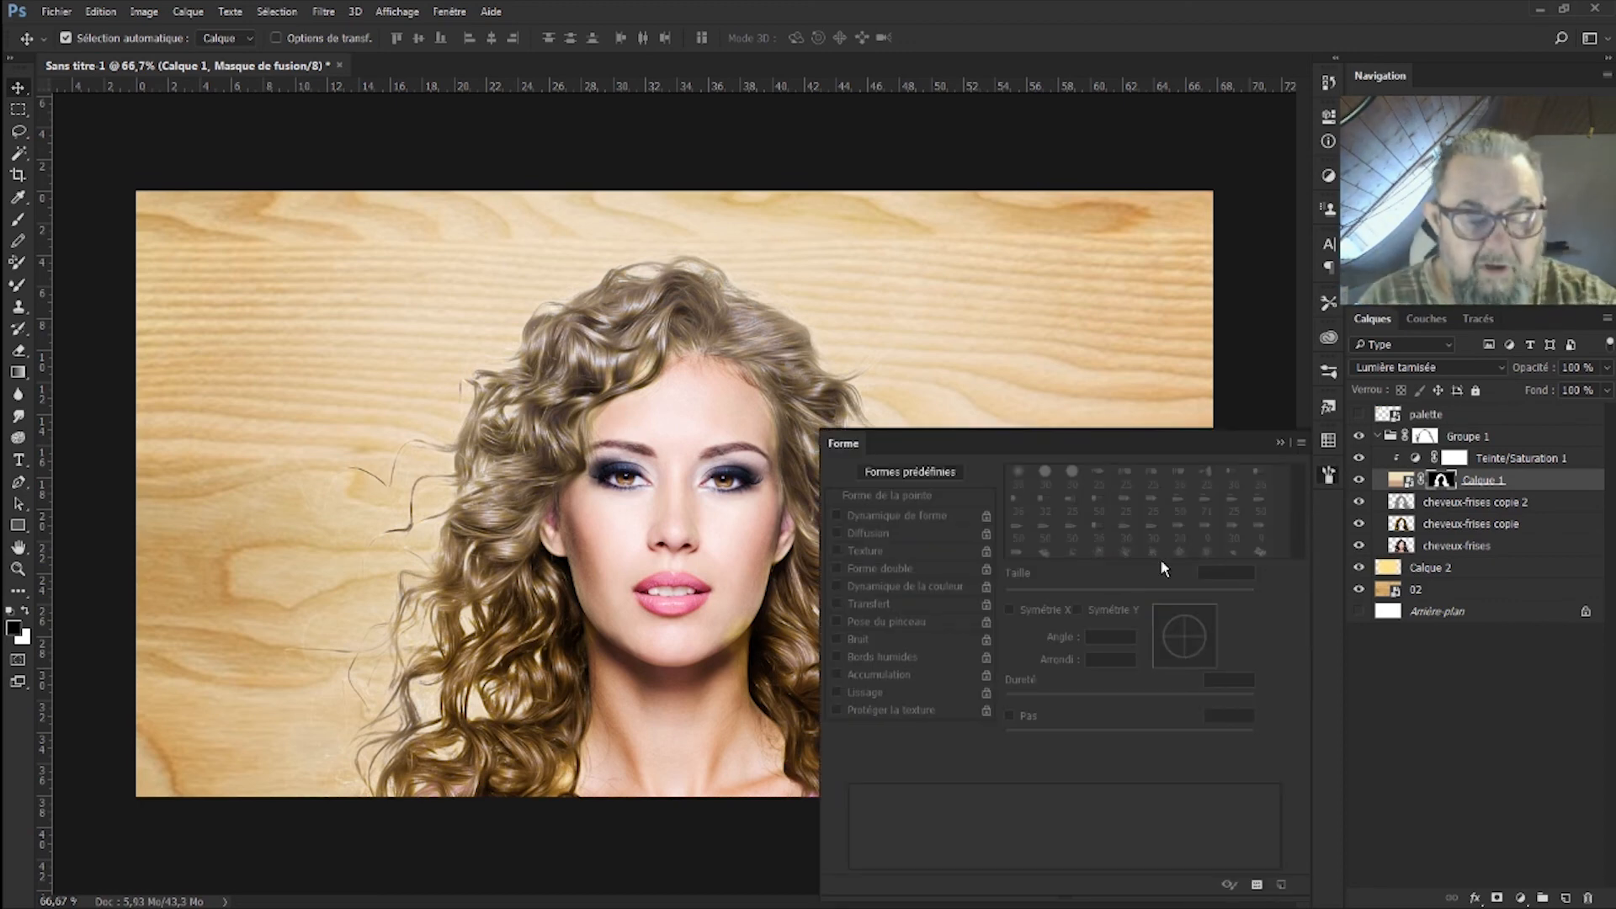
key(b)
click(1280, 442)
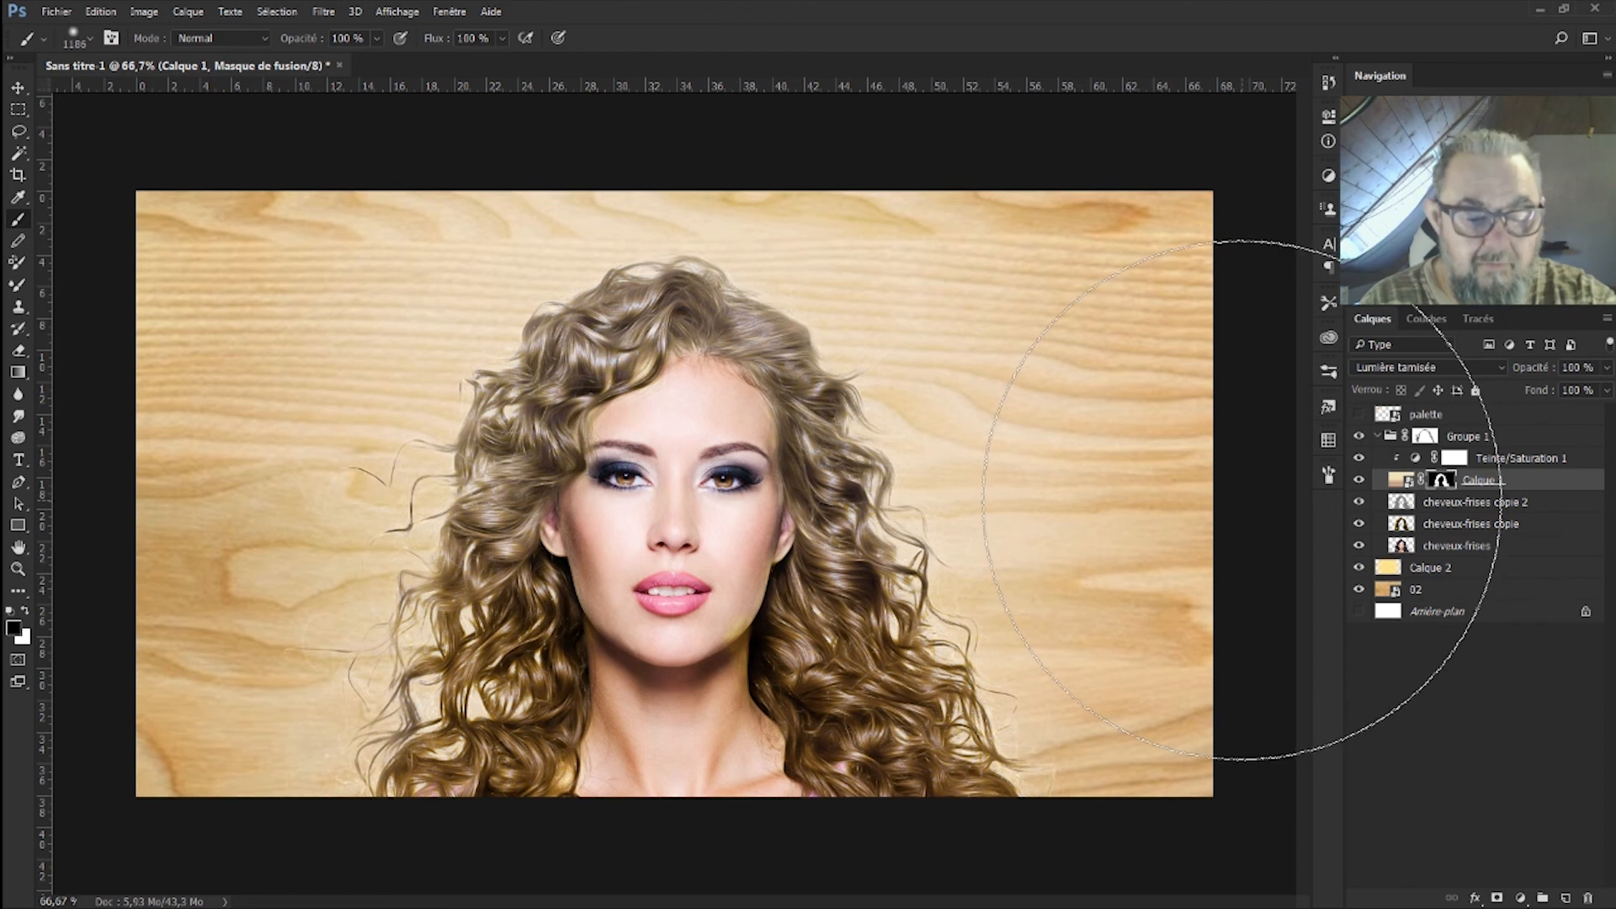
click(1329, 476)
mouse_move(1231, 596)
mouse_down()
mouse_move(1034, 599)
mouse_move(1054, 596)
mouse_up()
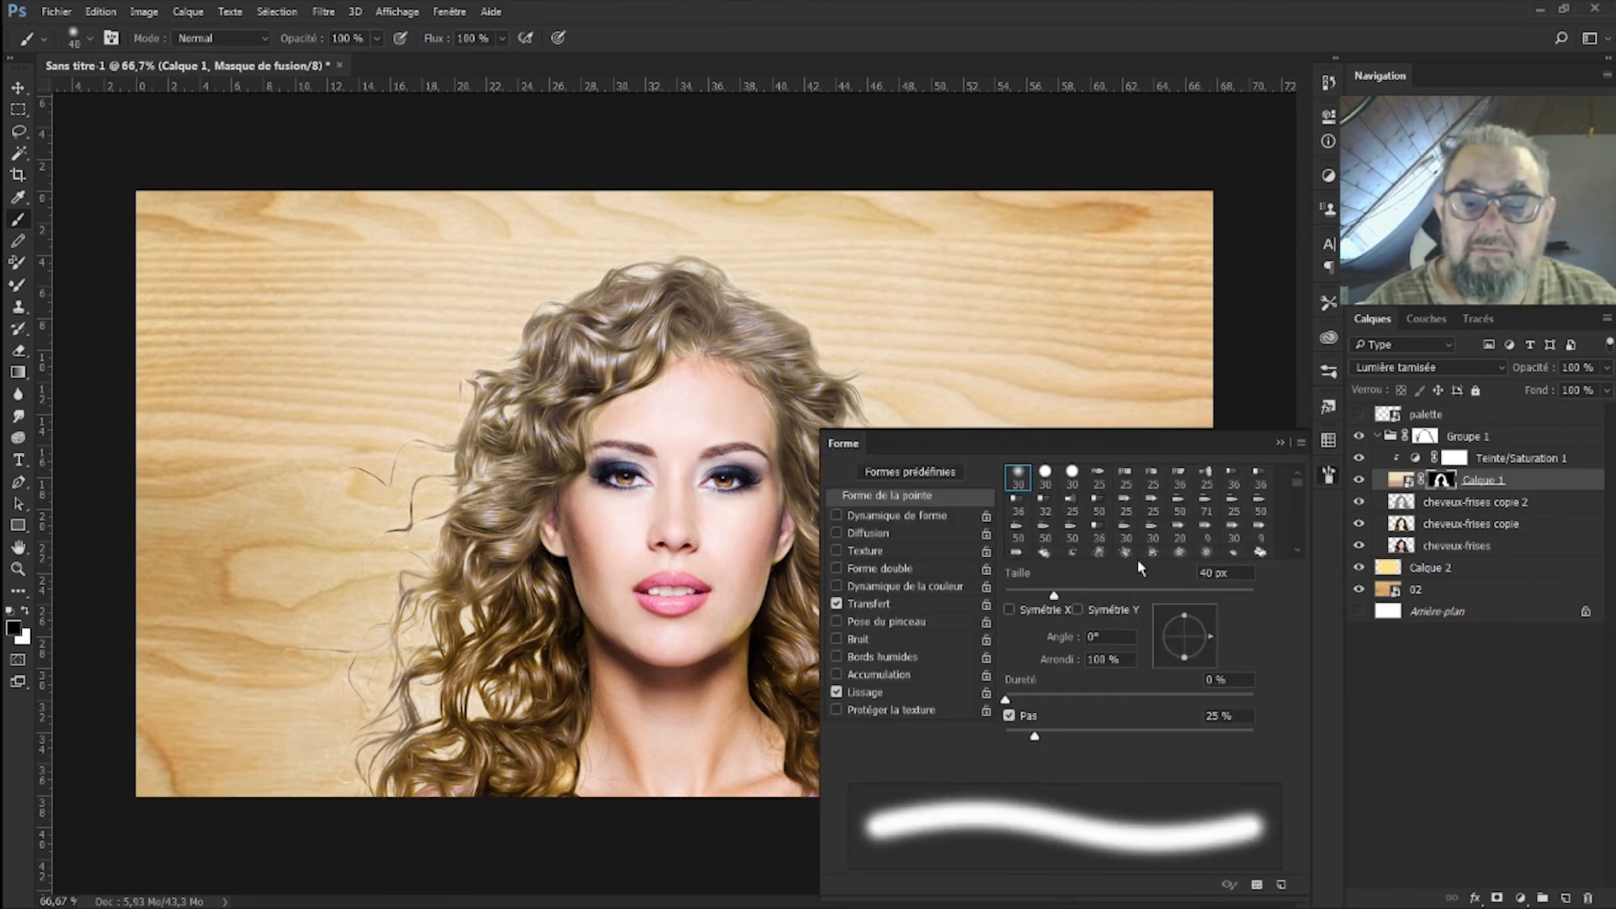
mouse_move(1034, 739)
mouse_down()
mouse_move(1054, 738)
mouse_move(1008, 739)
mouse_up()
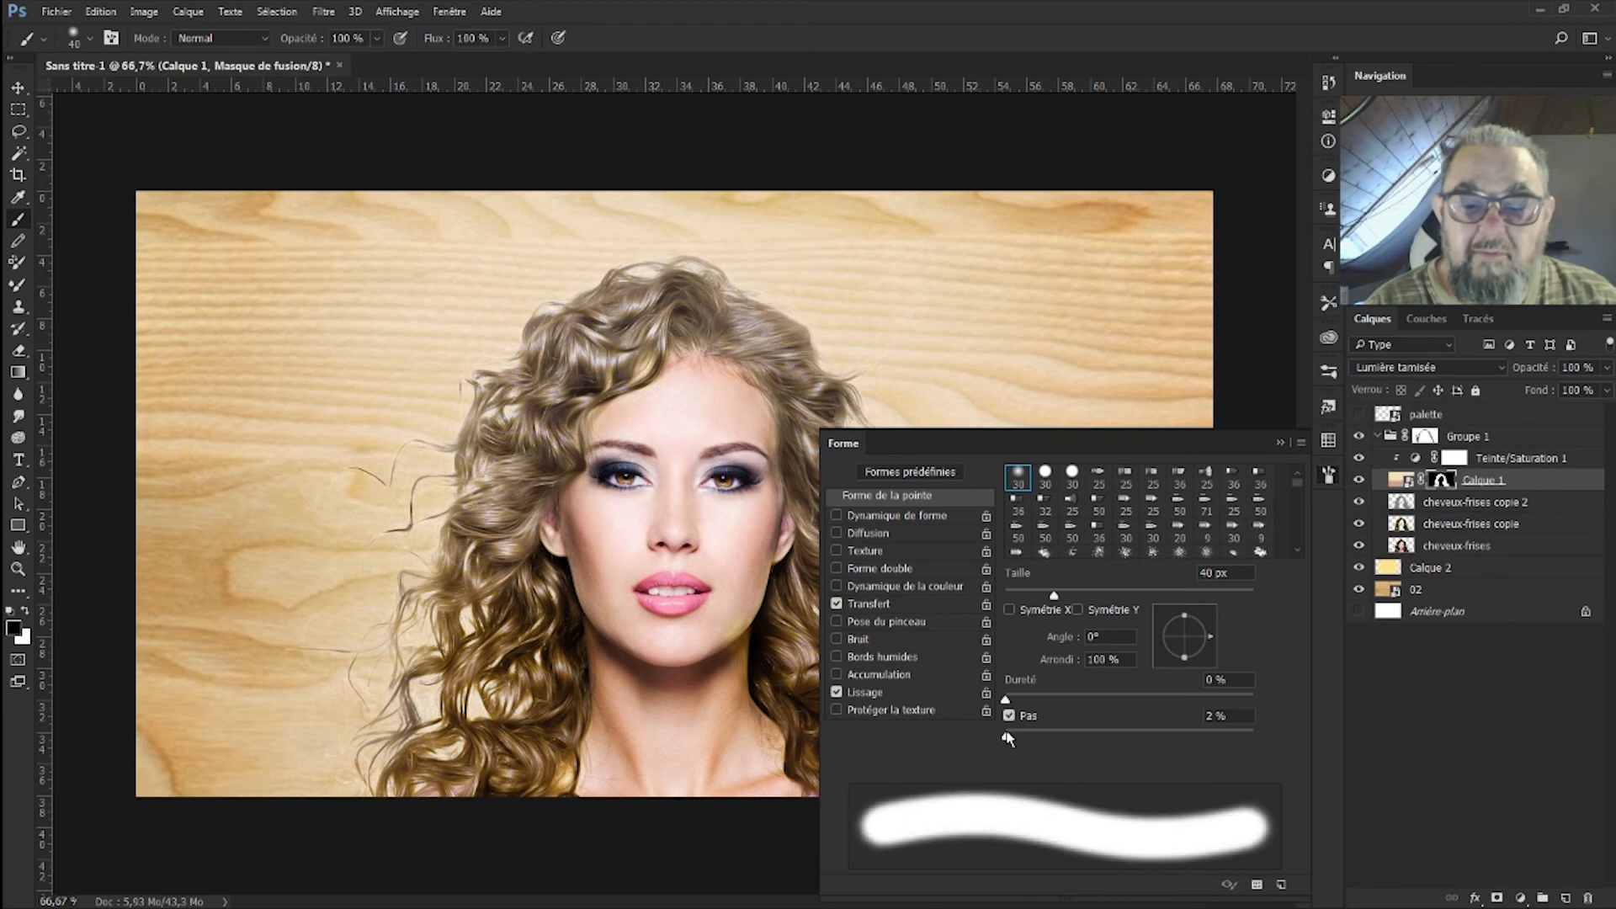
click(1281, 443)
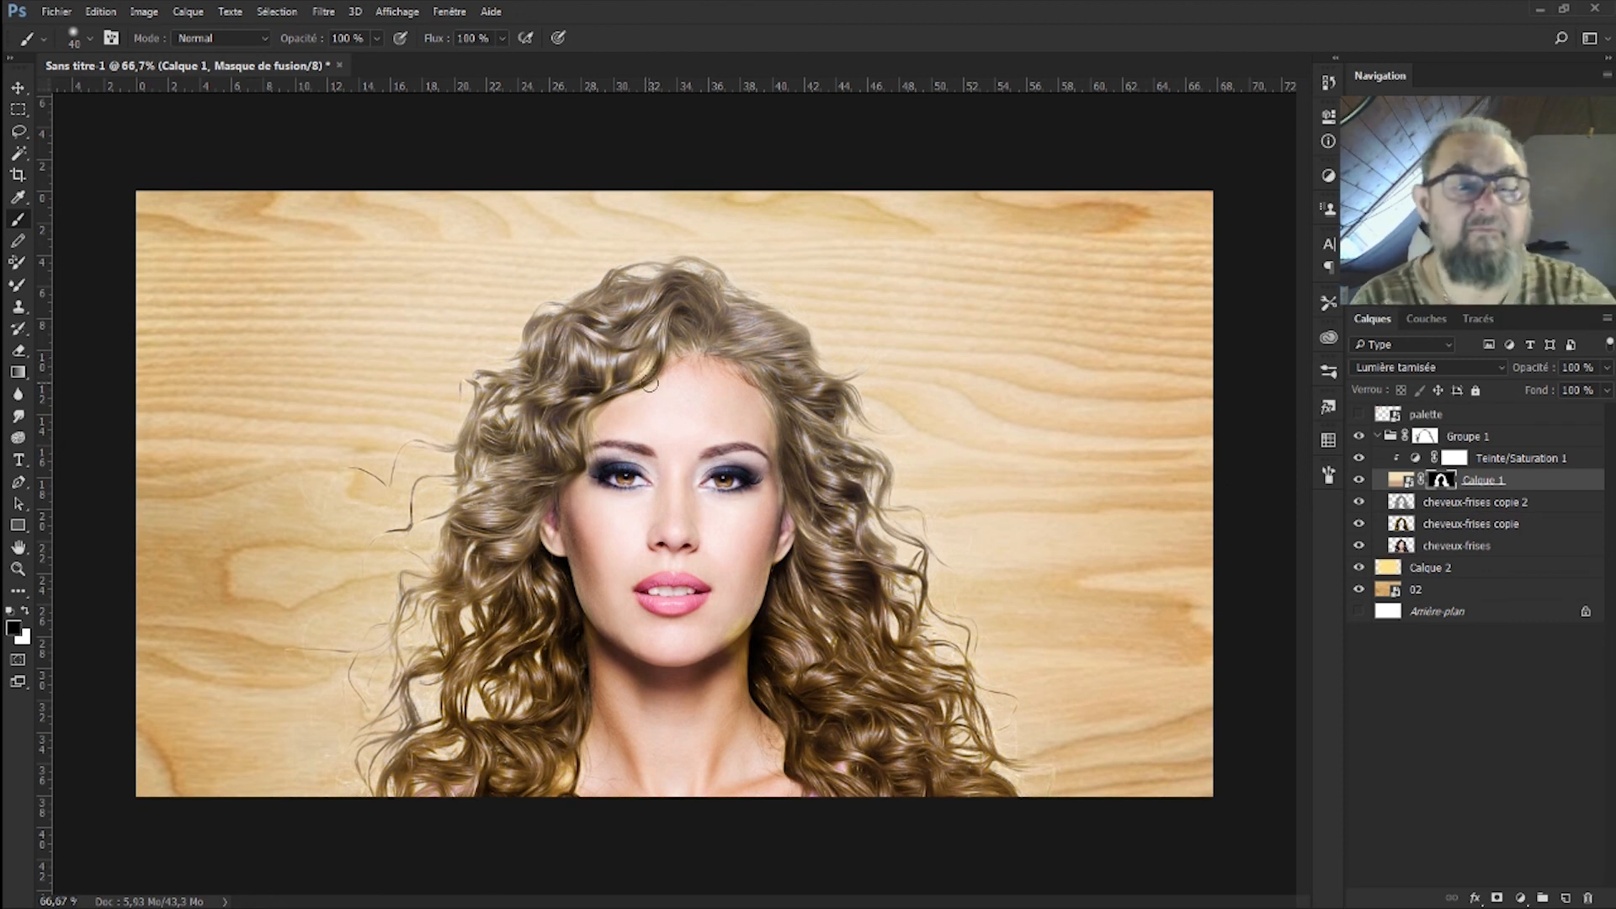
Step: Set the brush to 25% opacity and a size of 60 px
click(375, 40)
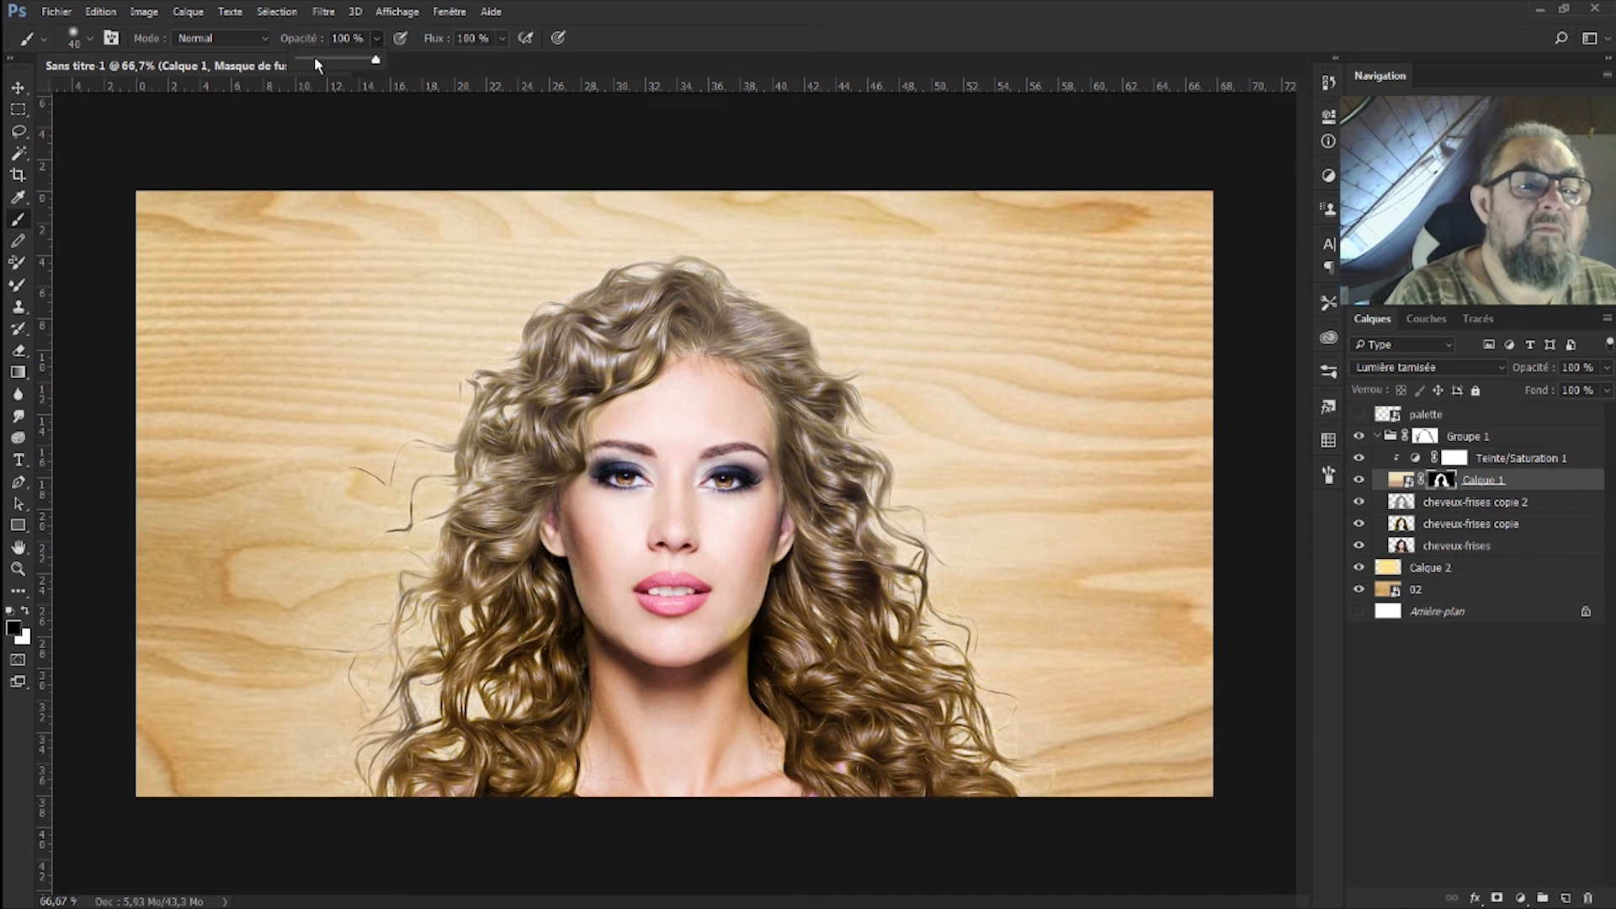
click(1329, 475)
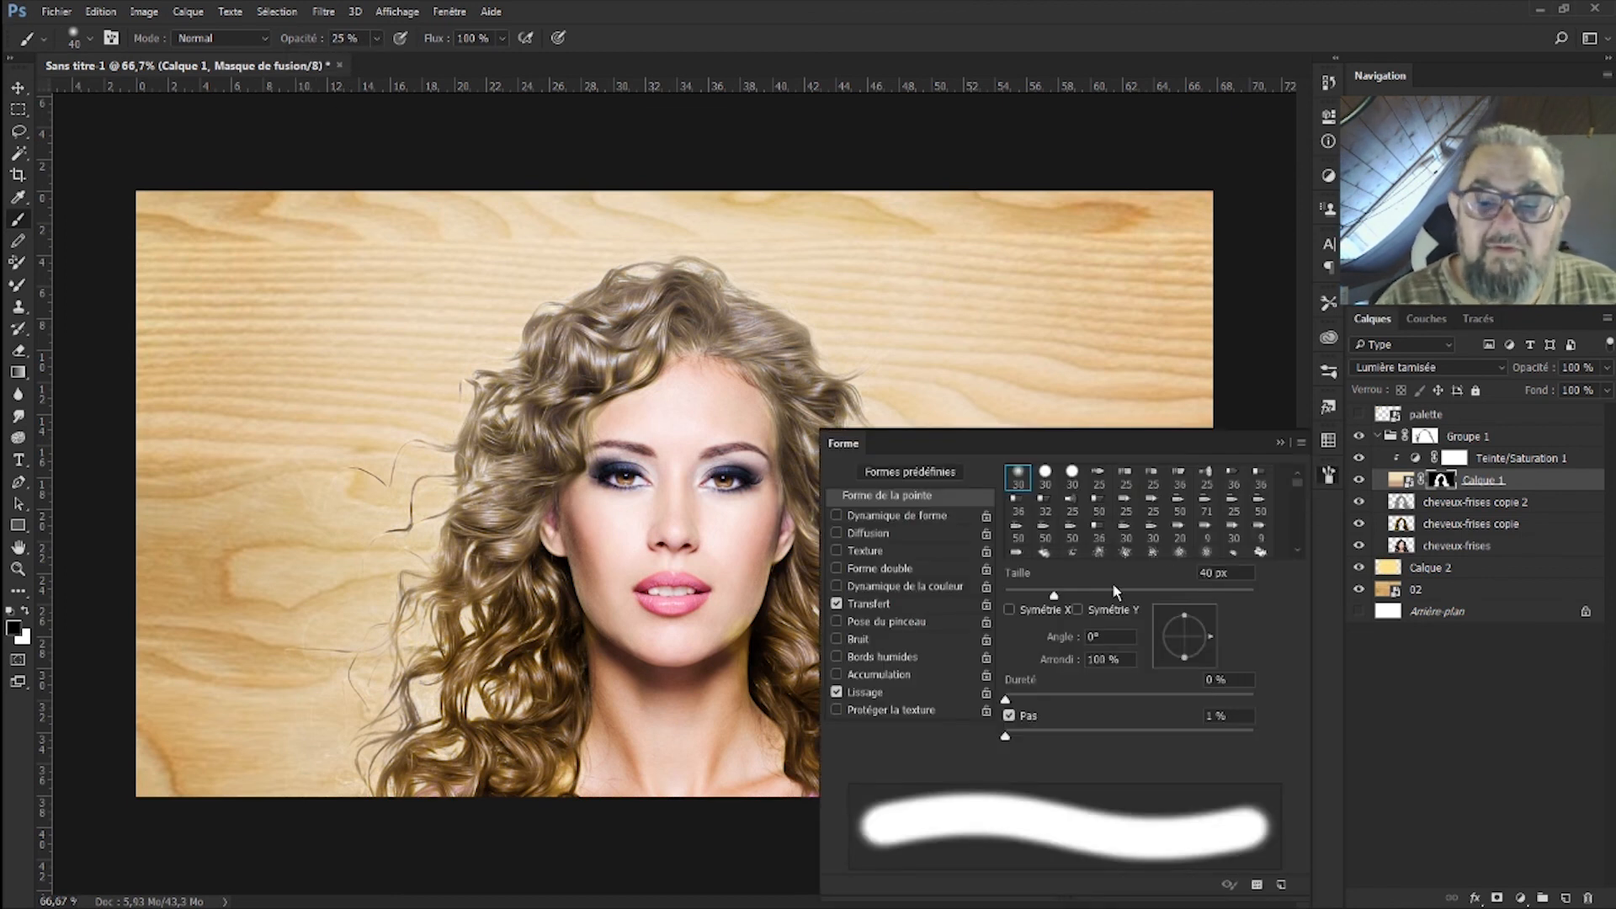
drag(1056, 595, 1078, 595)
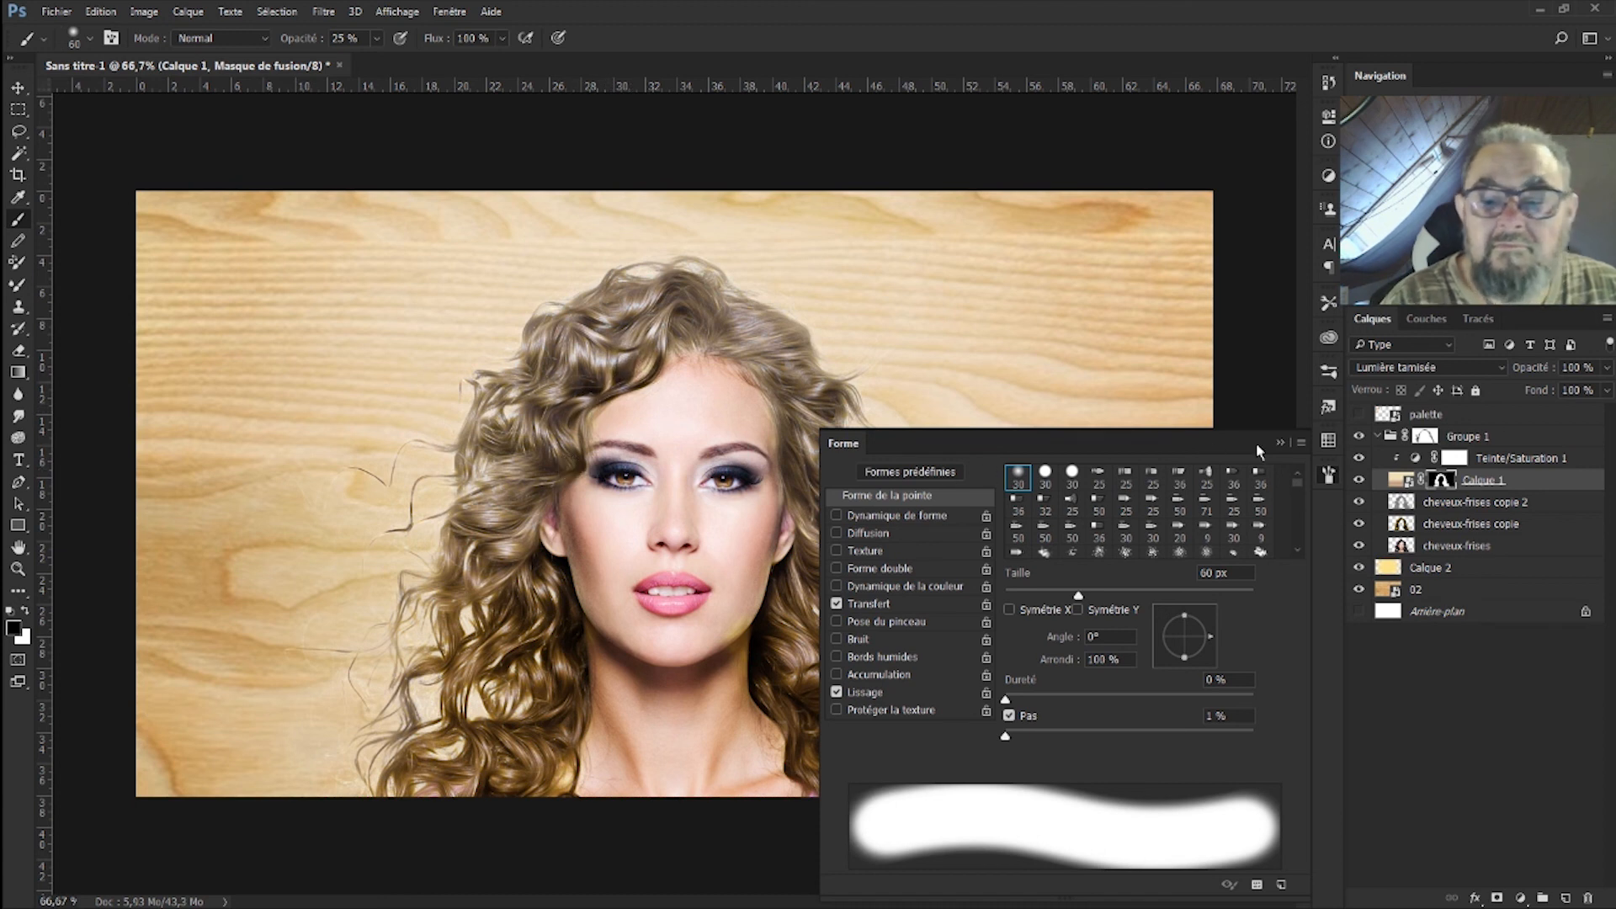
click(1279, 442)
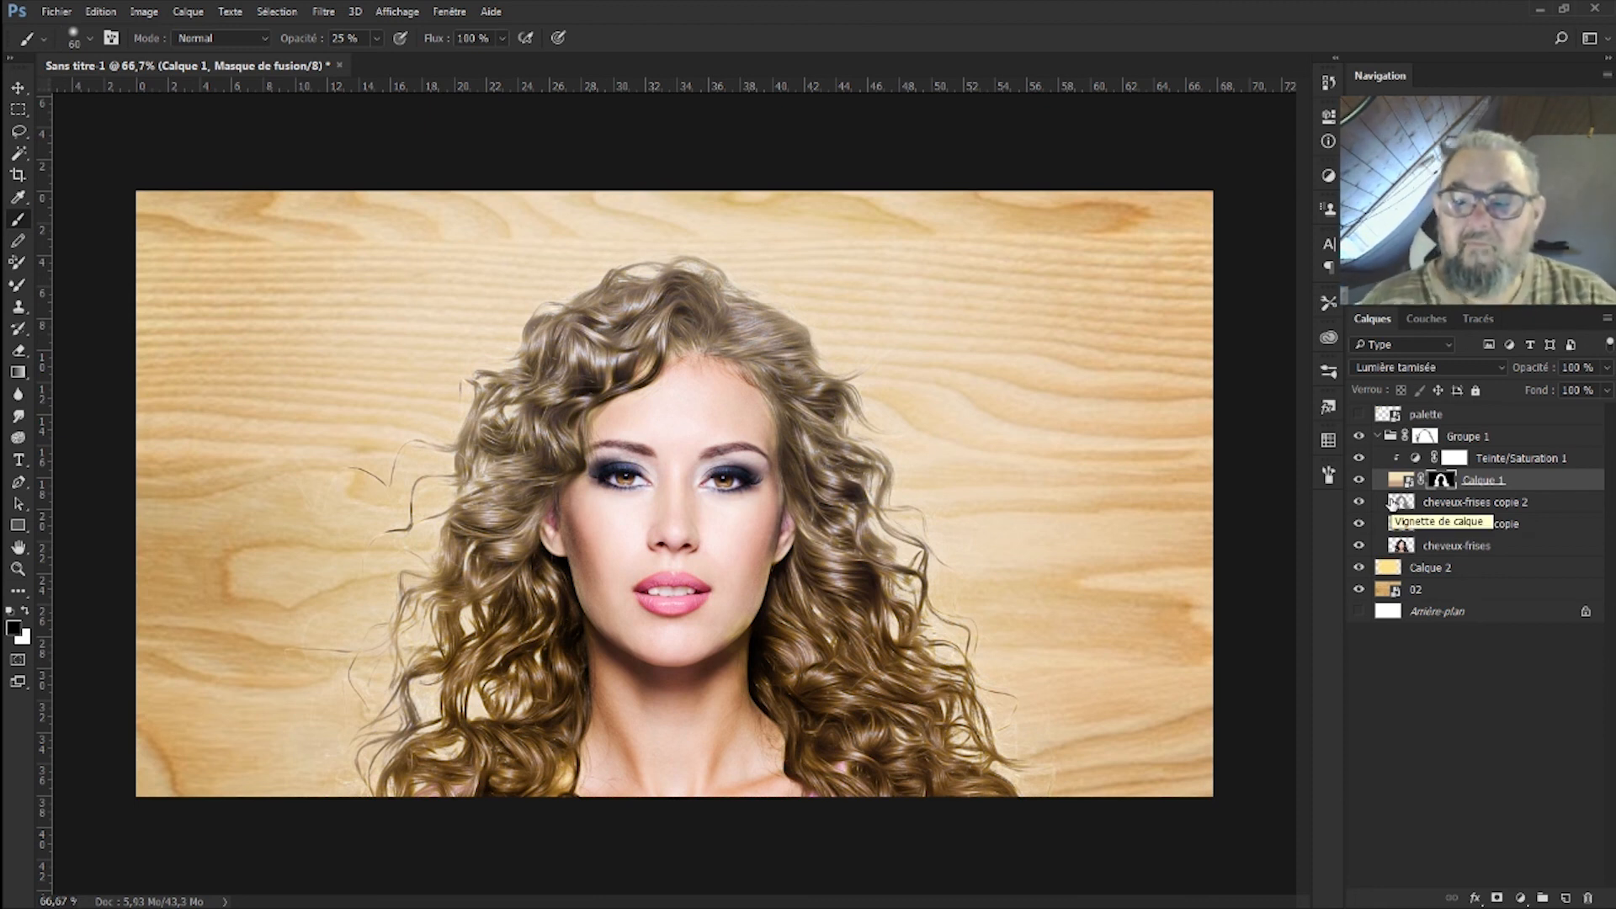
Step: Select Groupe 1 and collapse it in the layer stack
click(1383, 436)
click(1381, 436)
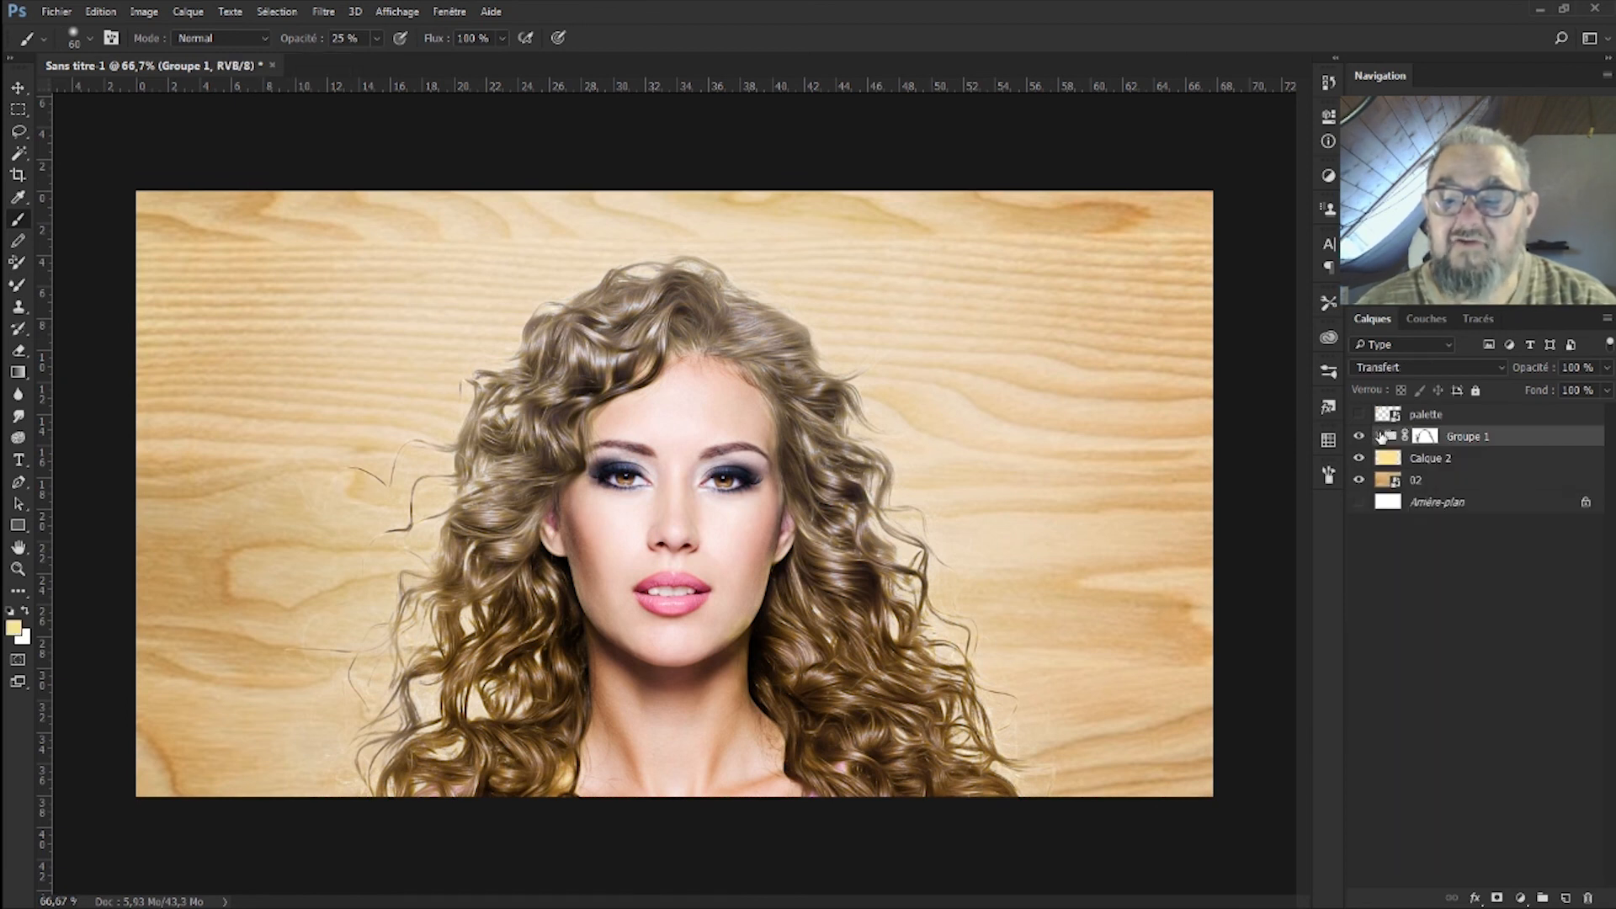